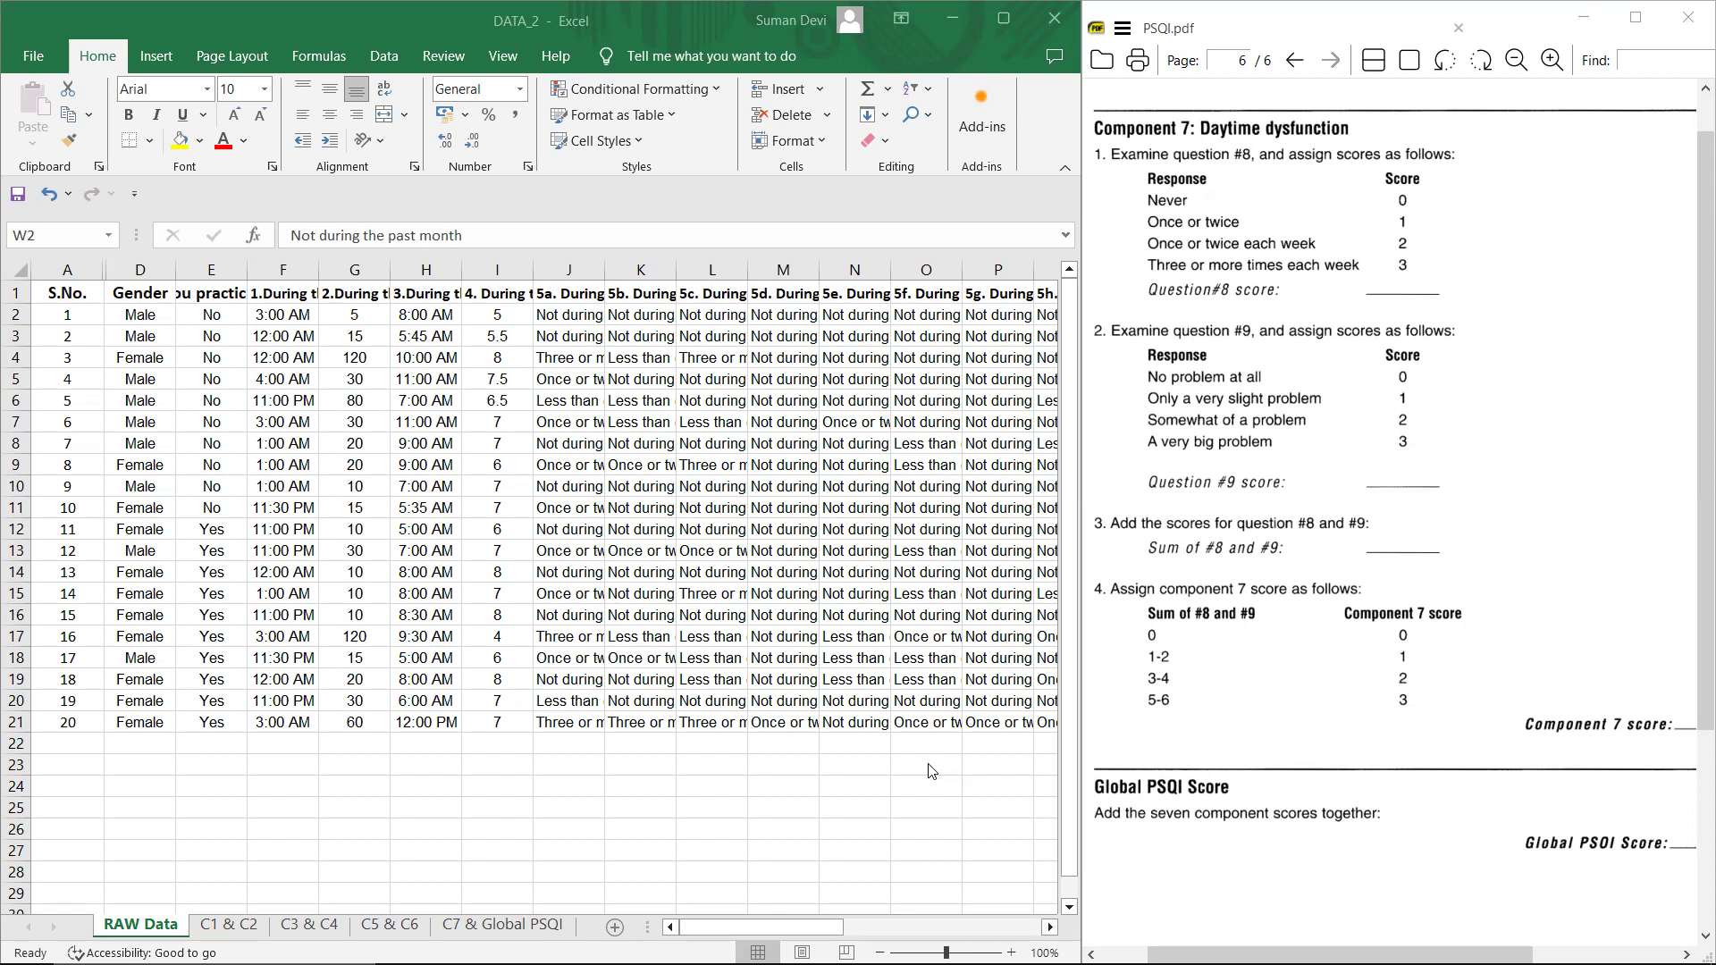
Step: Scroll the RAW Data sheet right to bring the question 8 answers column W into view
scroll(929, 764, "right", 5)
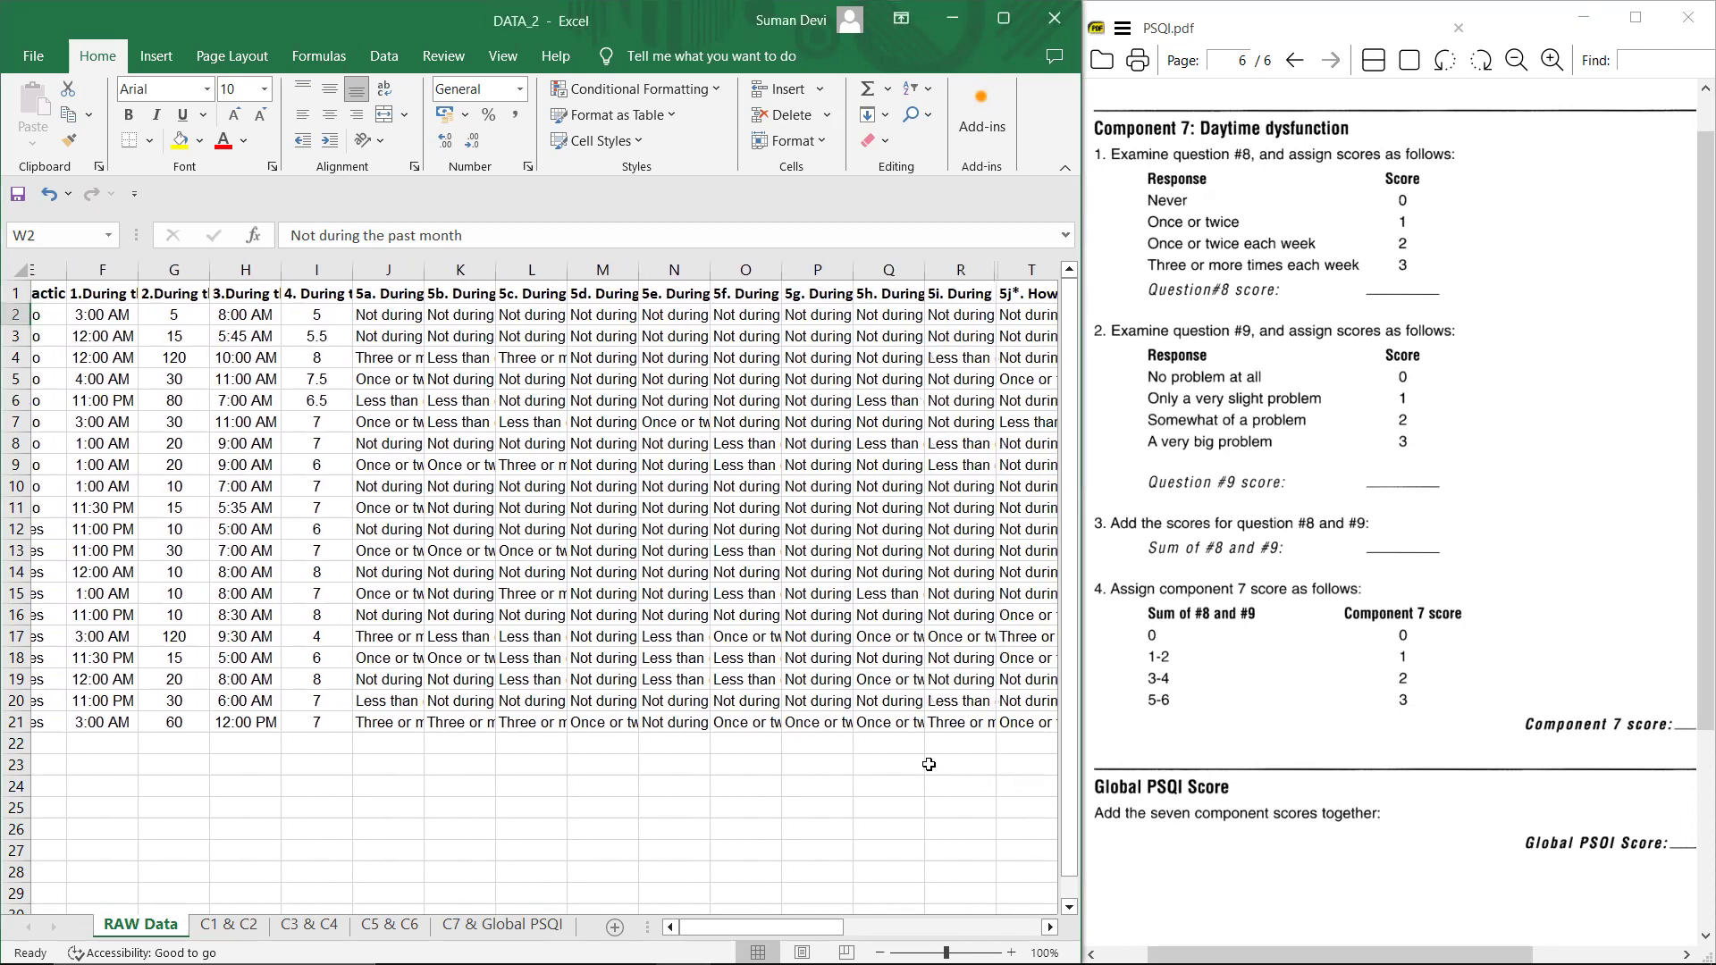
scroll(928, 764, "right", 3)
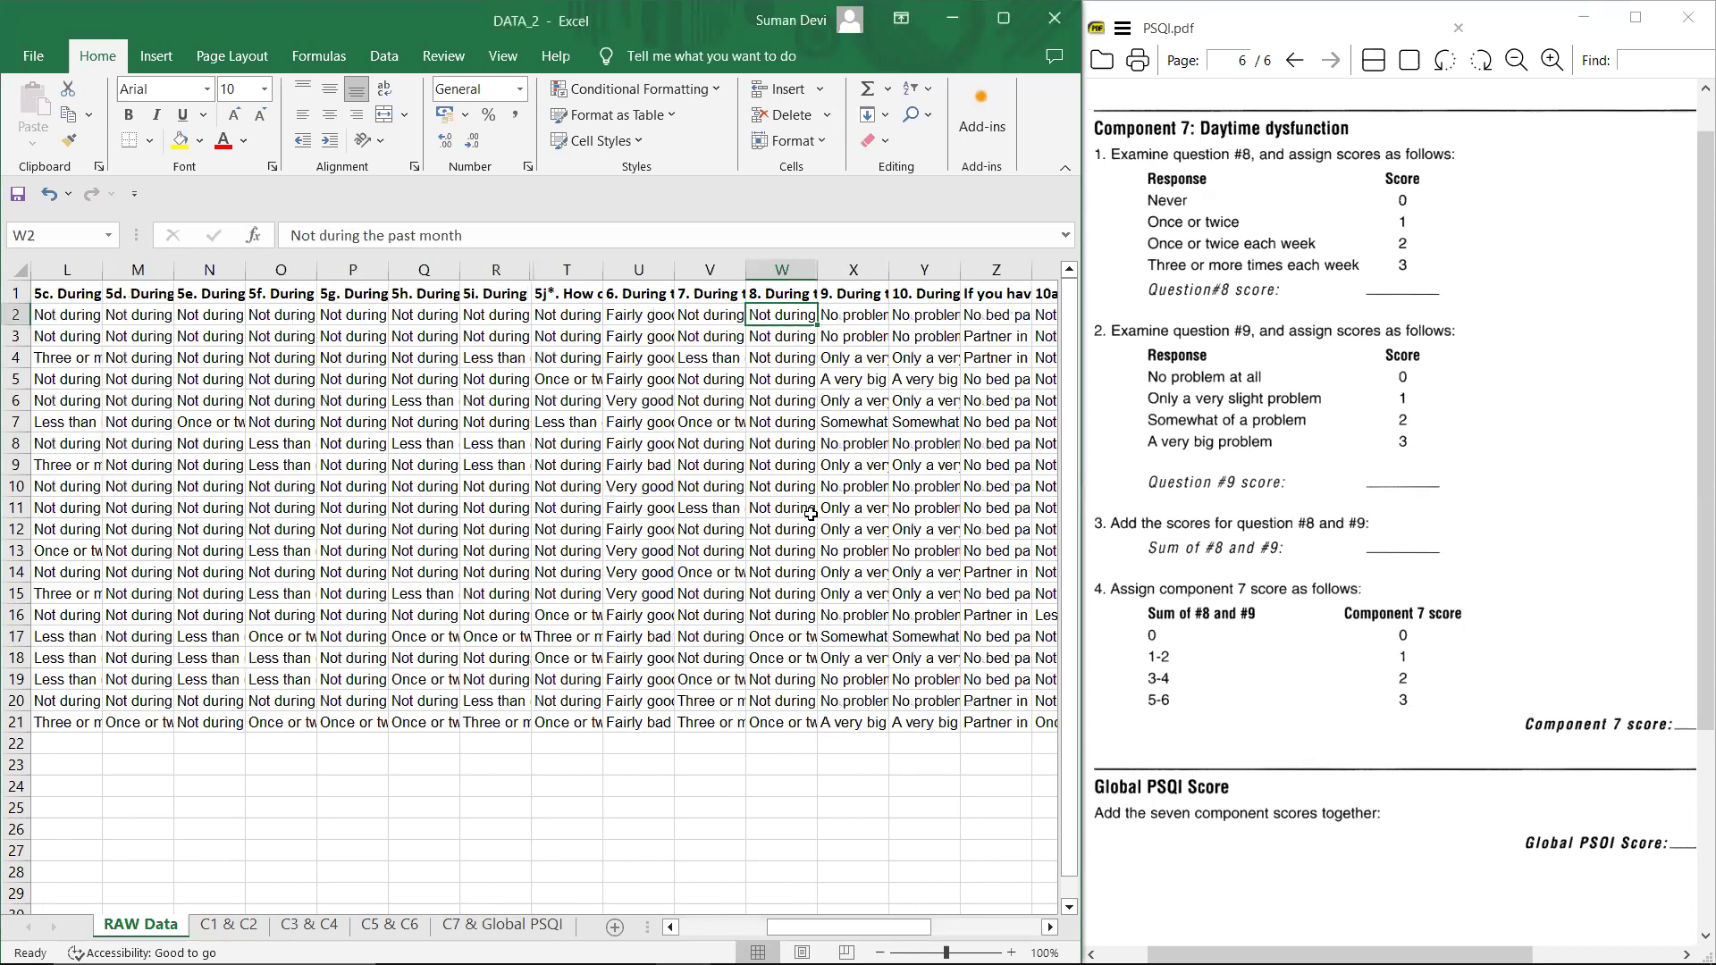
Step: Copy the question 8 answers from column W into column A of C7 & Global PSQI, widen it, and head it 8
left_click(782, 269)
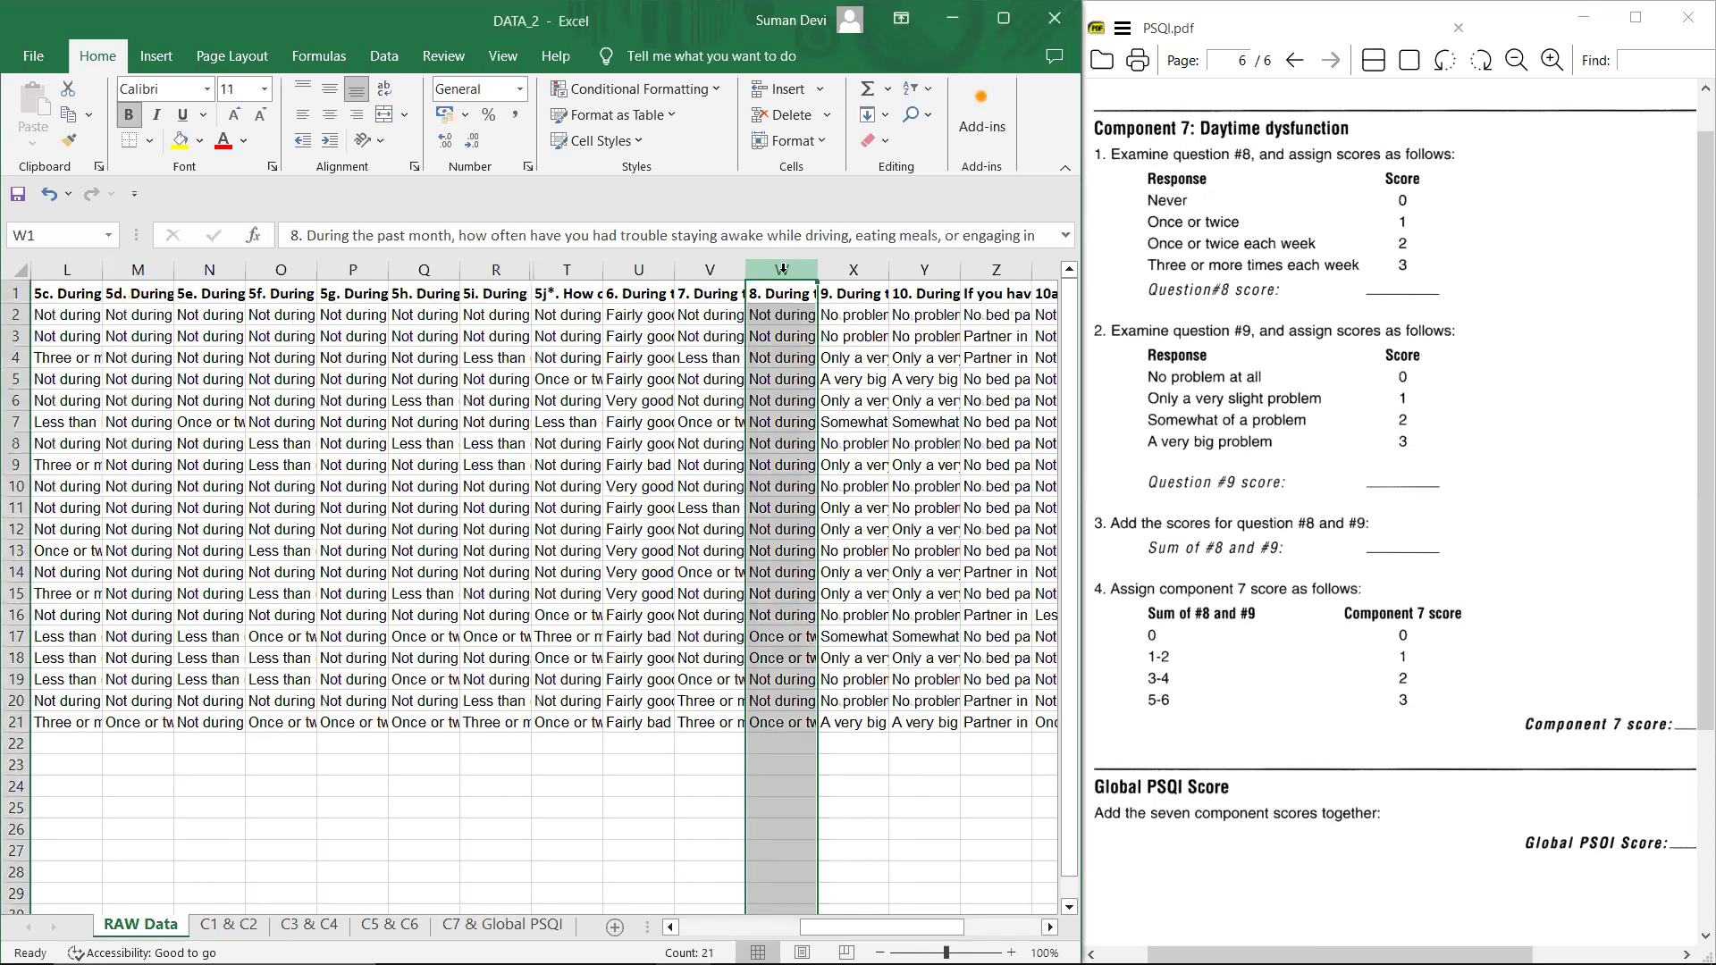
key("ctrl+c")
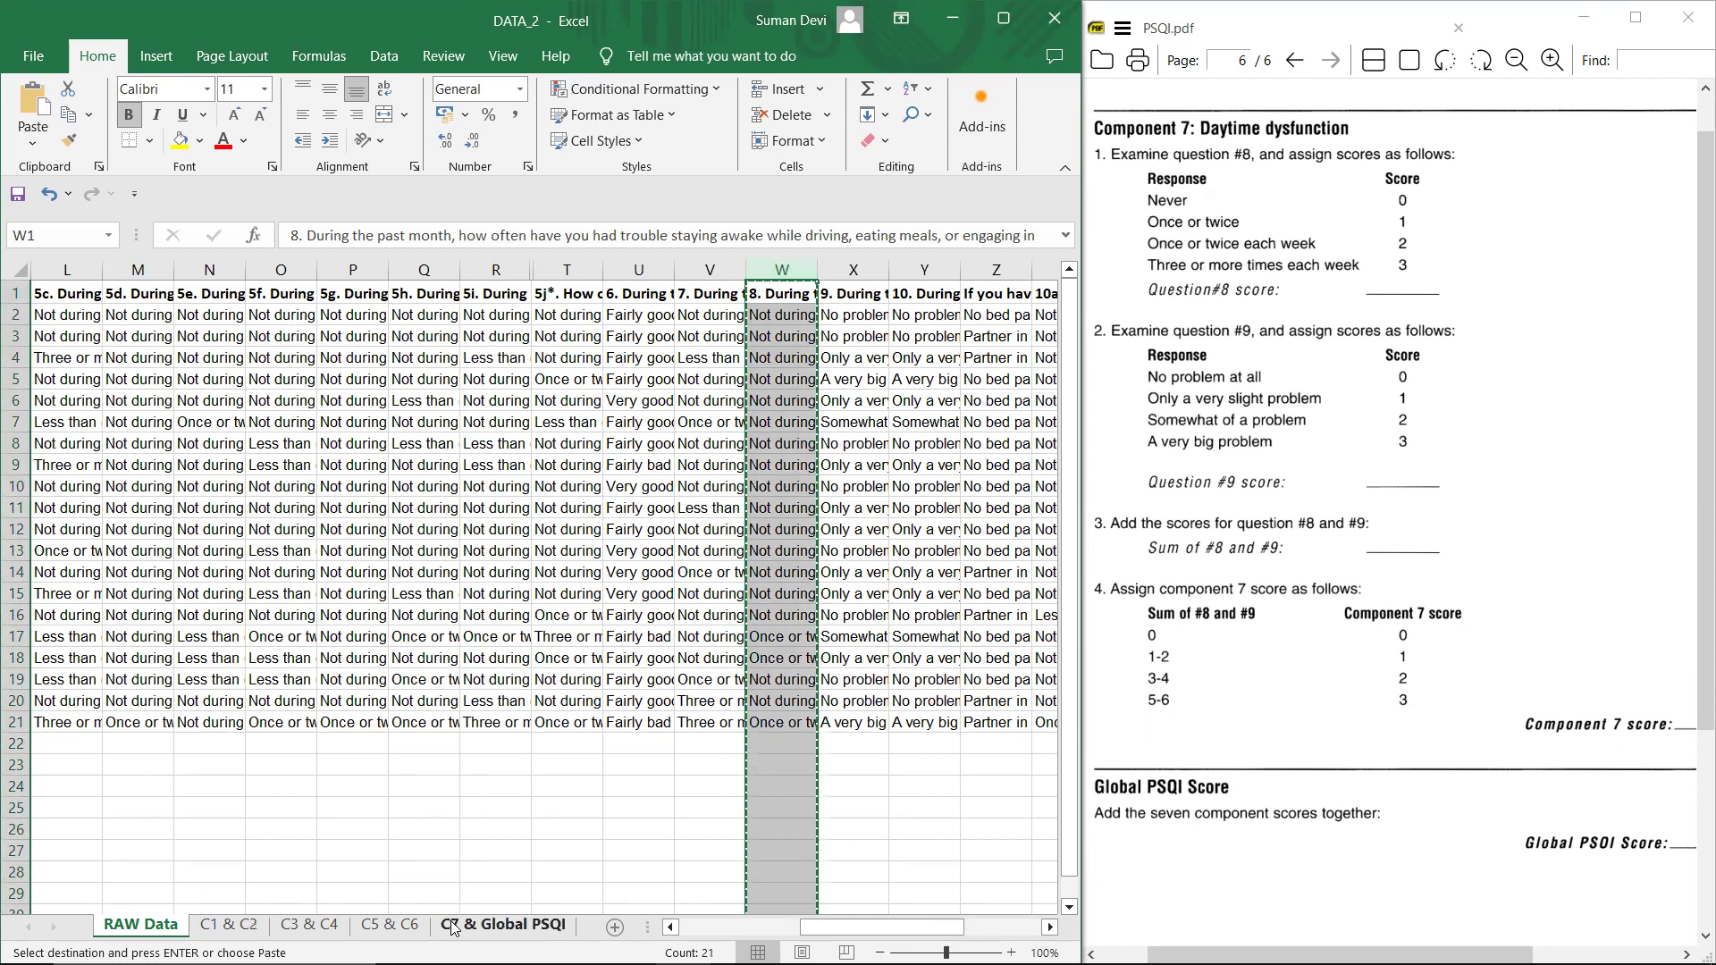
left_click(502, 924)
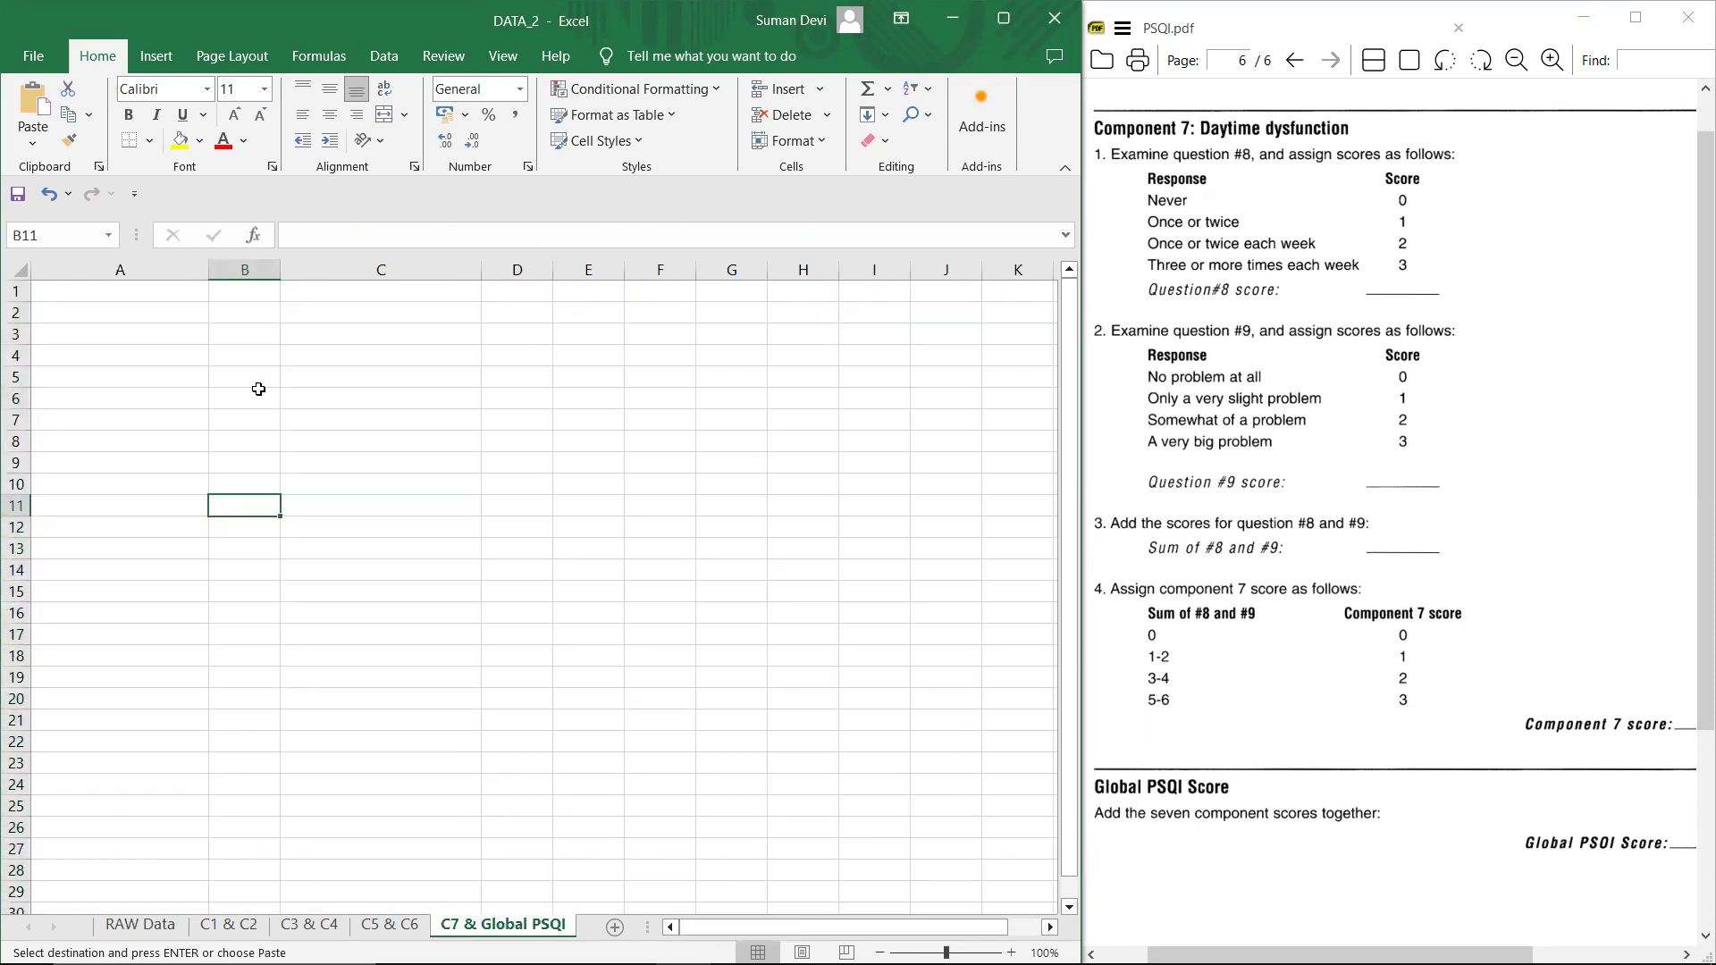
left_click(107, 261)
key("ctrl+v")
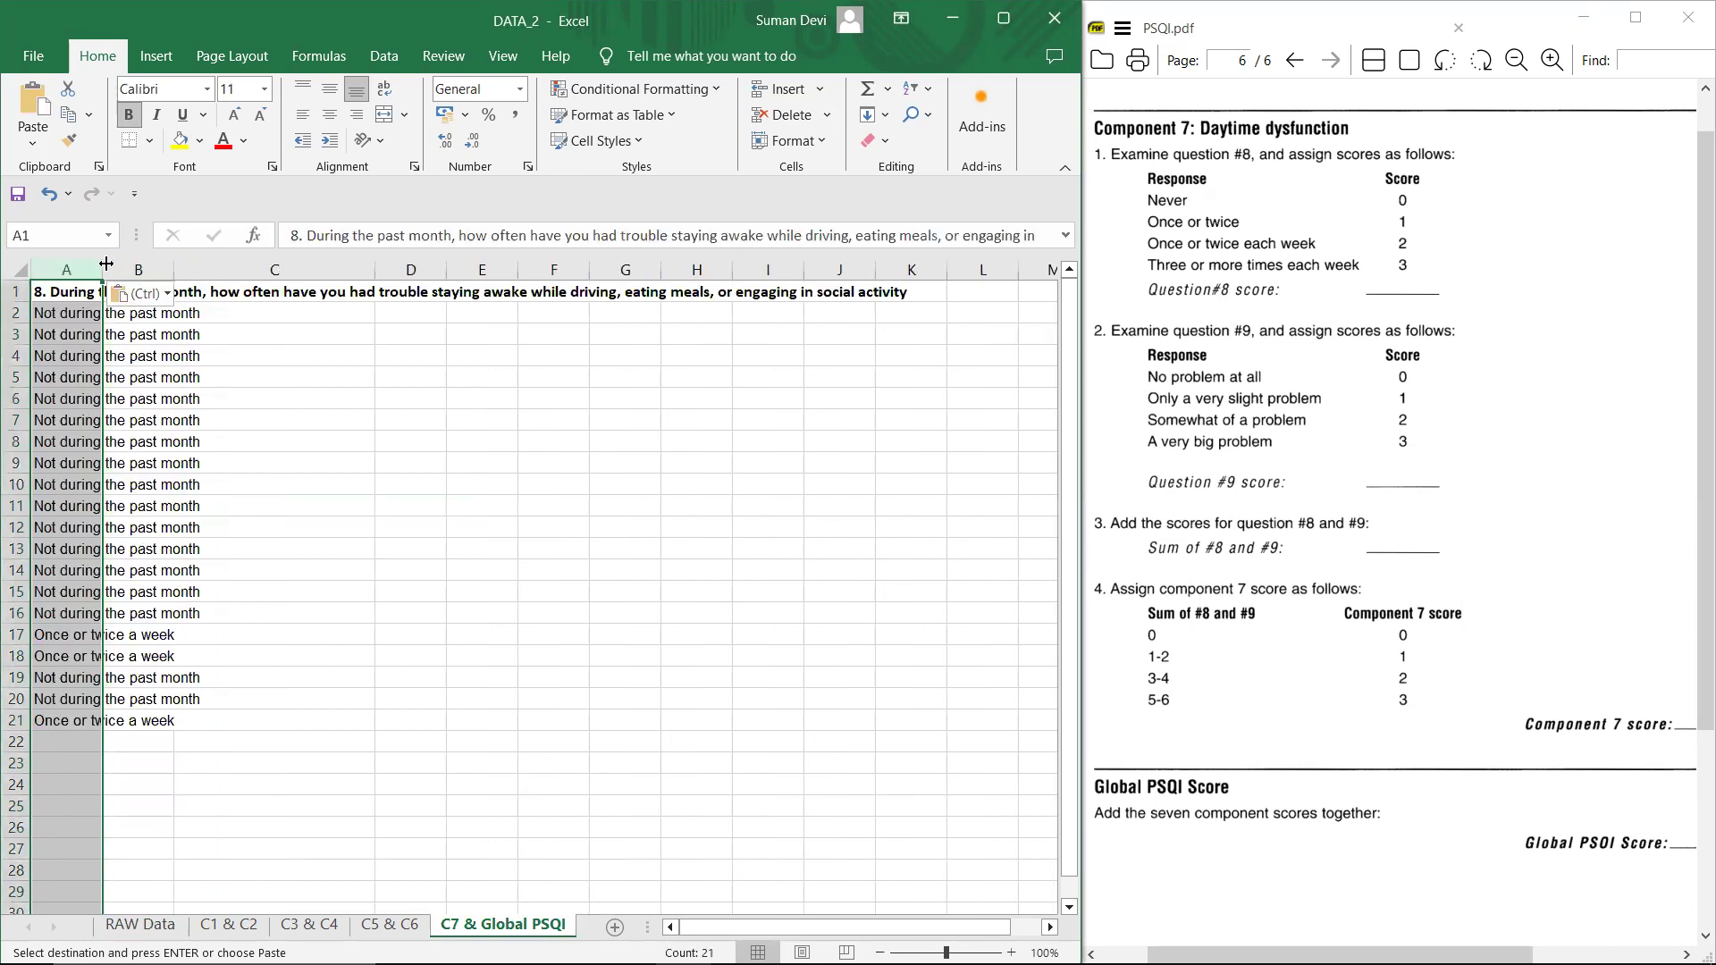
left_click_drag(99, 263, 214, 264)
left_click(105, 287)
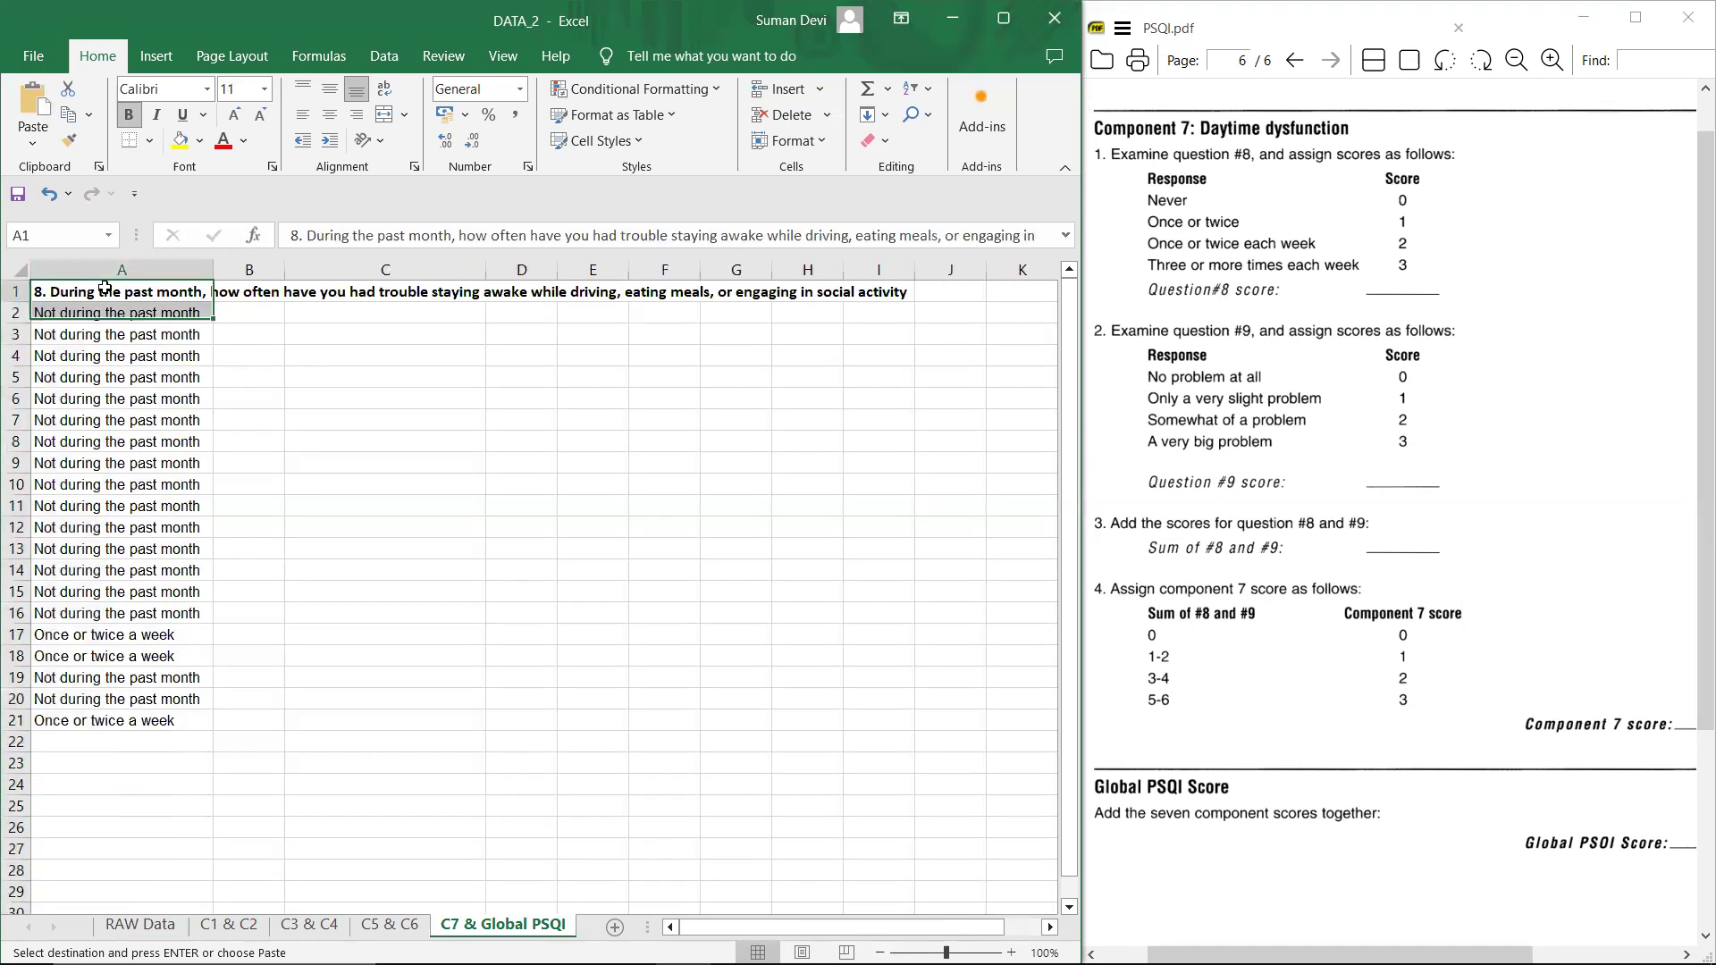
type("8")
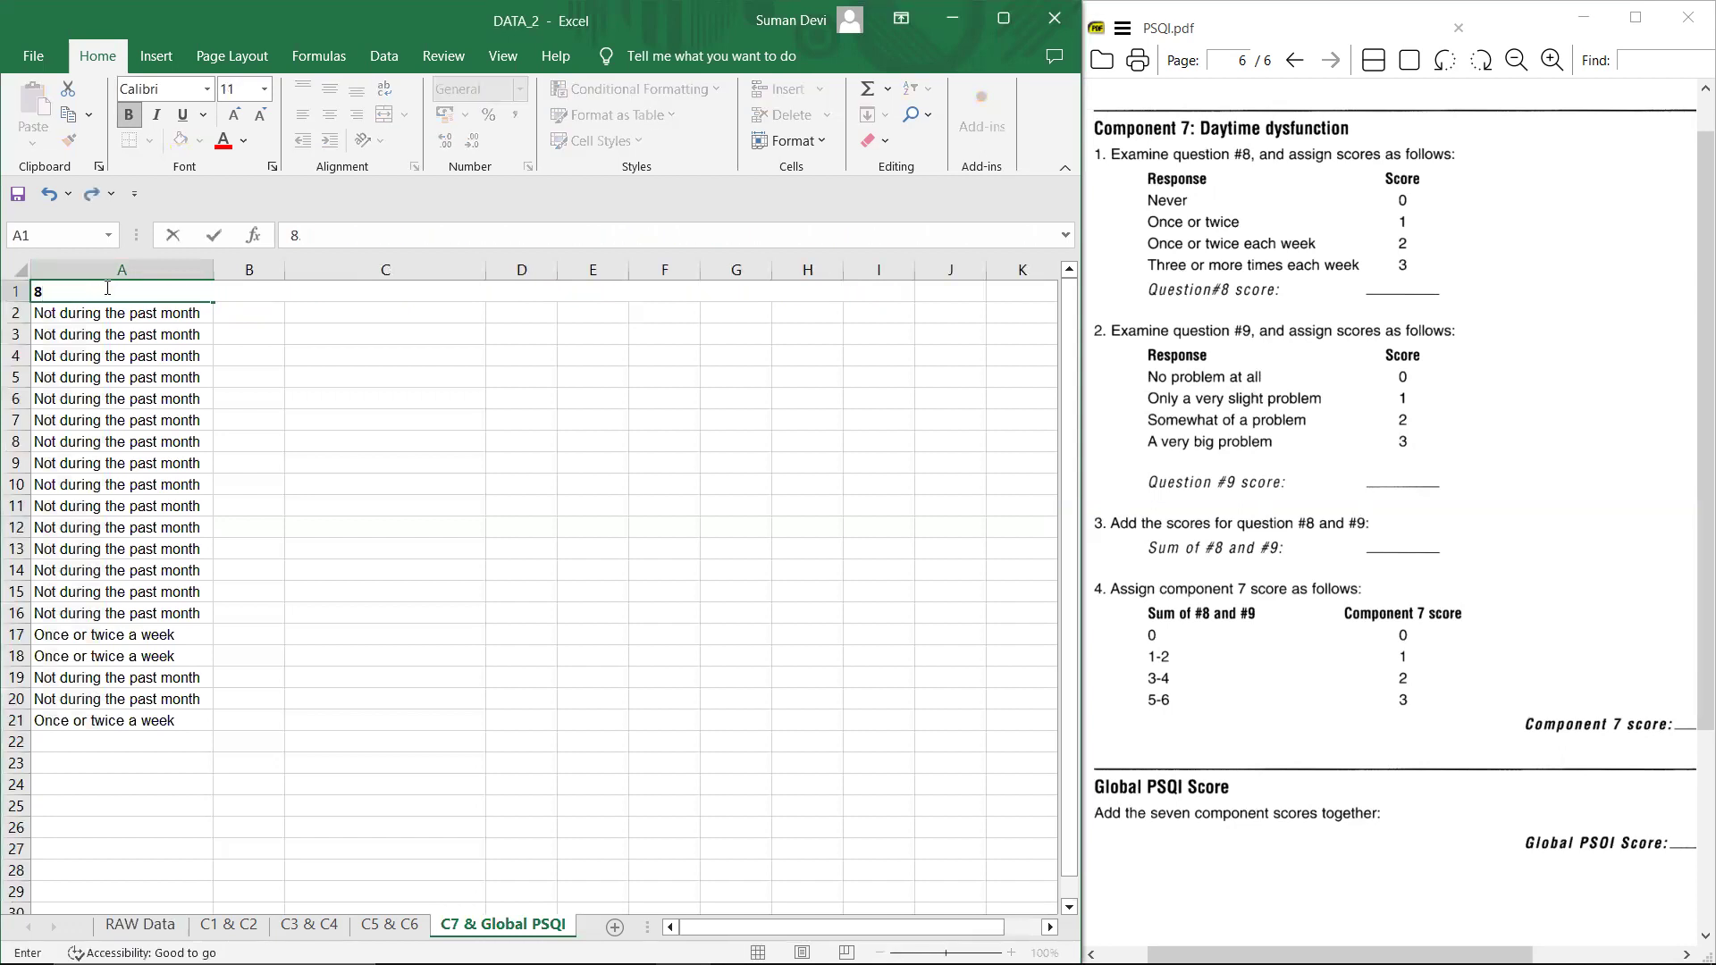
Step: Copy the question 9 answers from RAW Data column X into column C, widen it, and head it 9
left_click(143, 925)
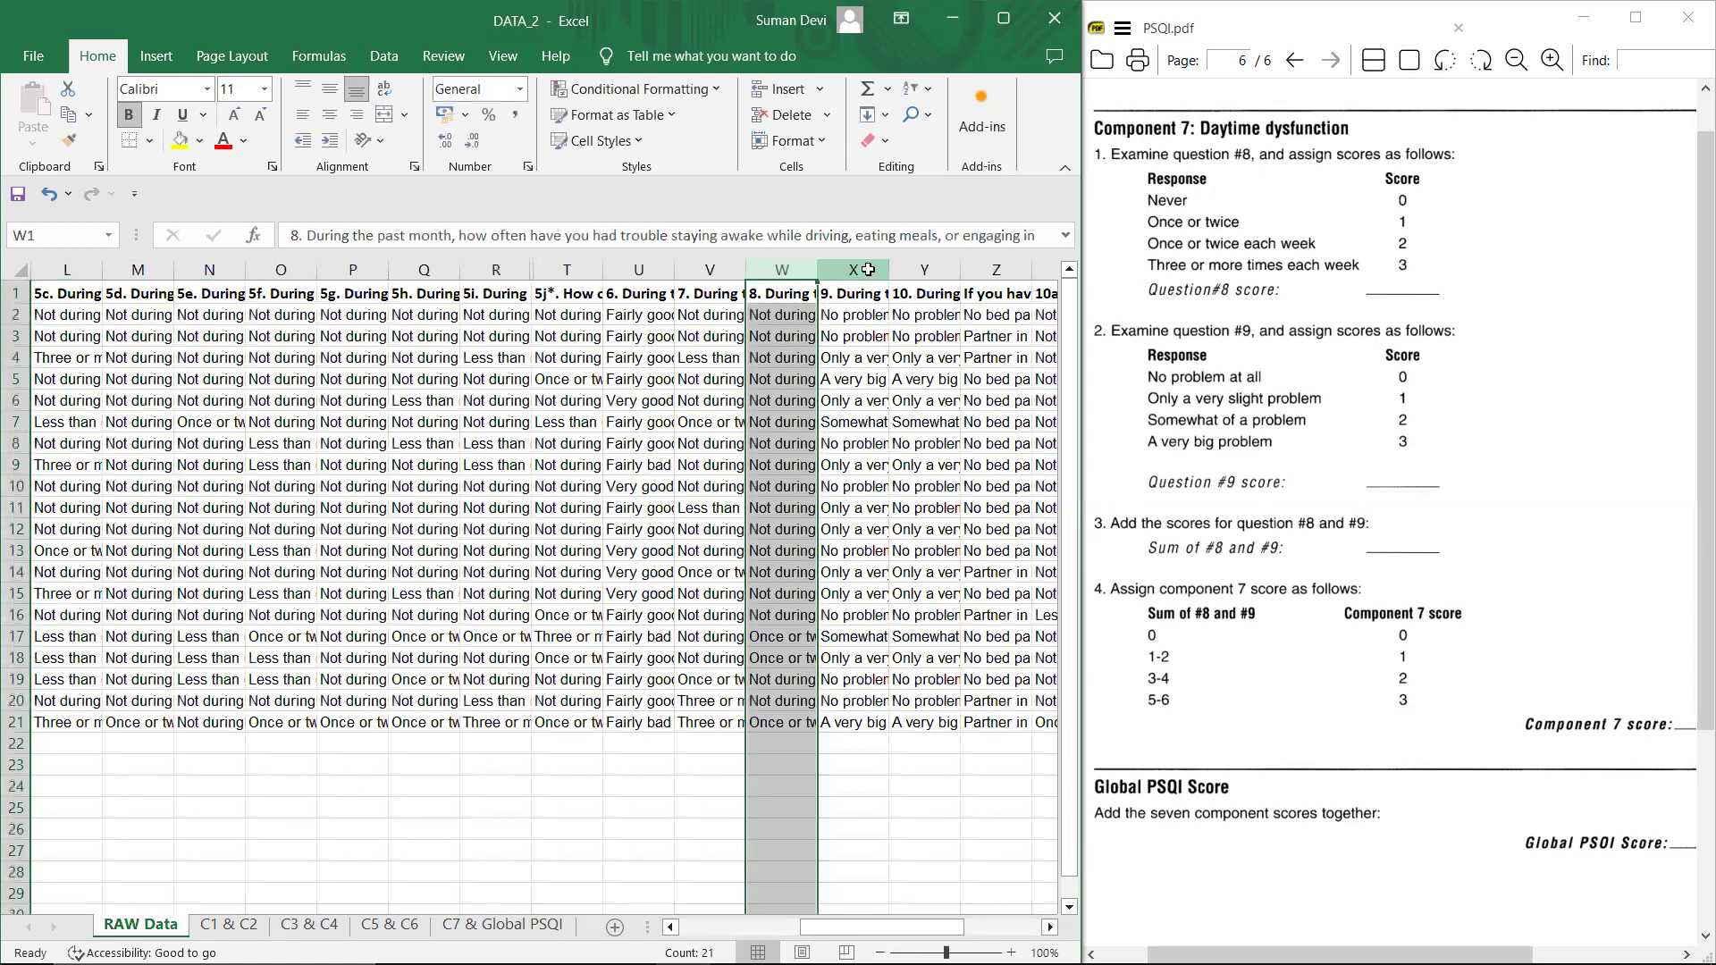
left_click(869, 268)
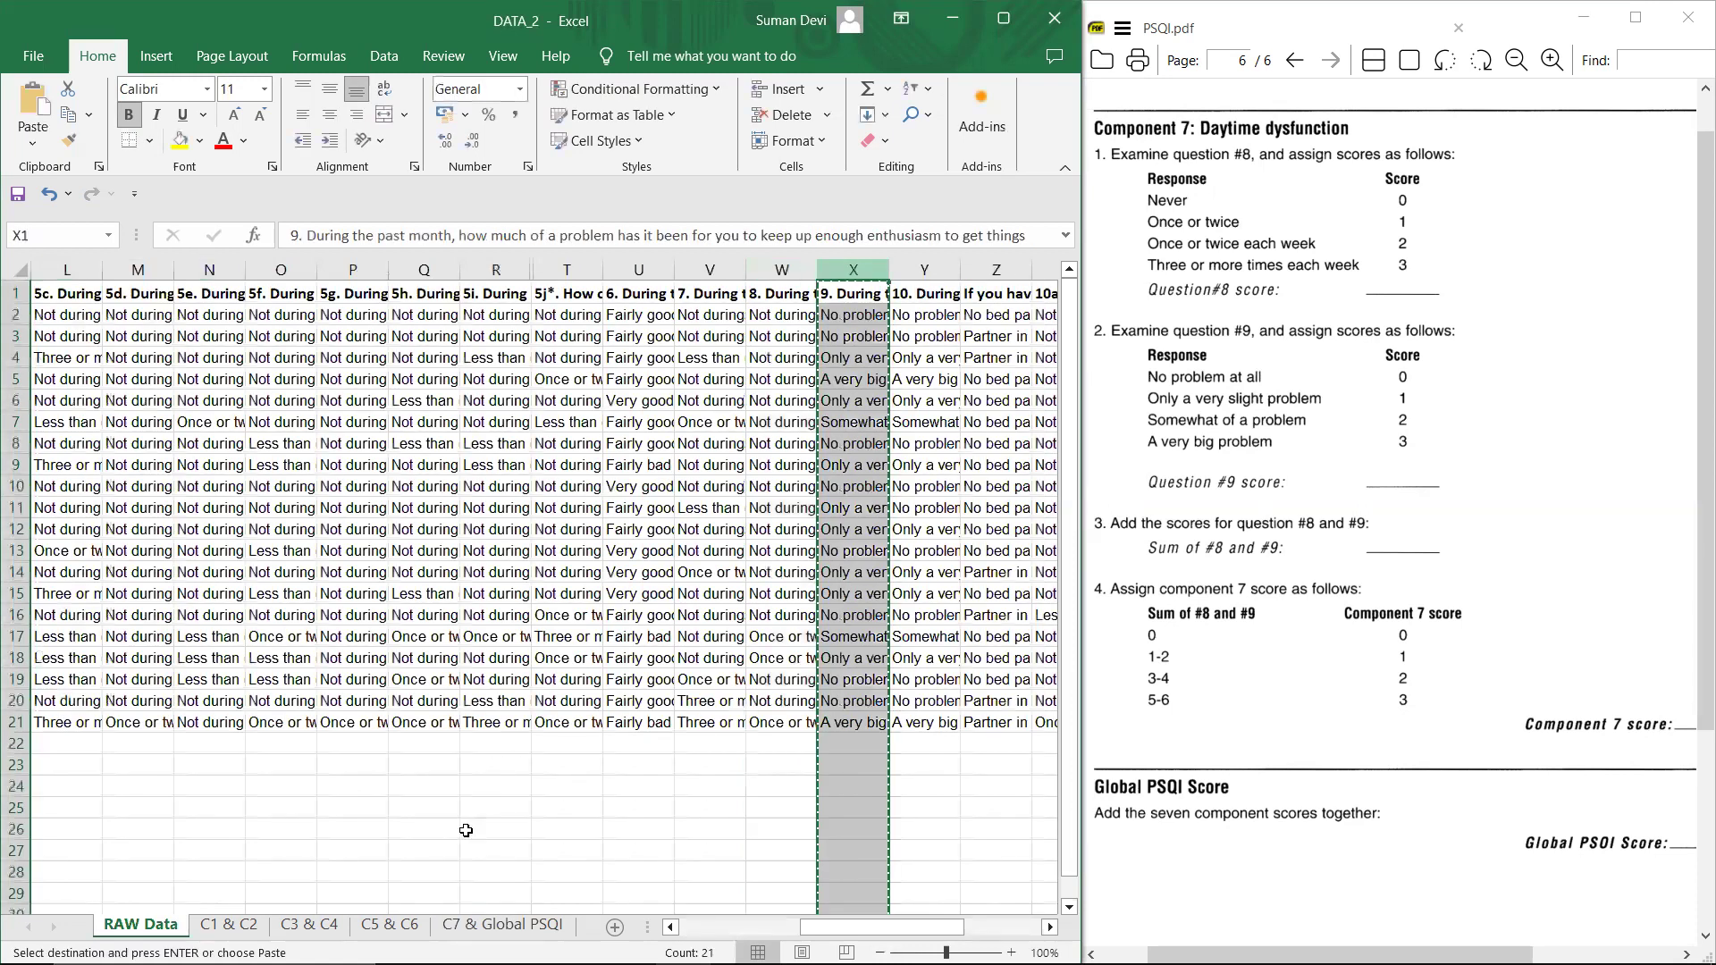
key("ctrl+c")
left_click(492, 932)
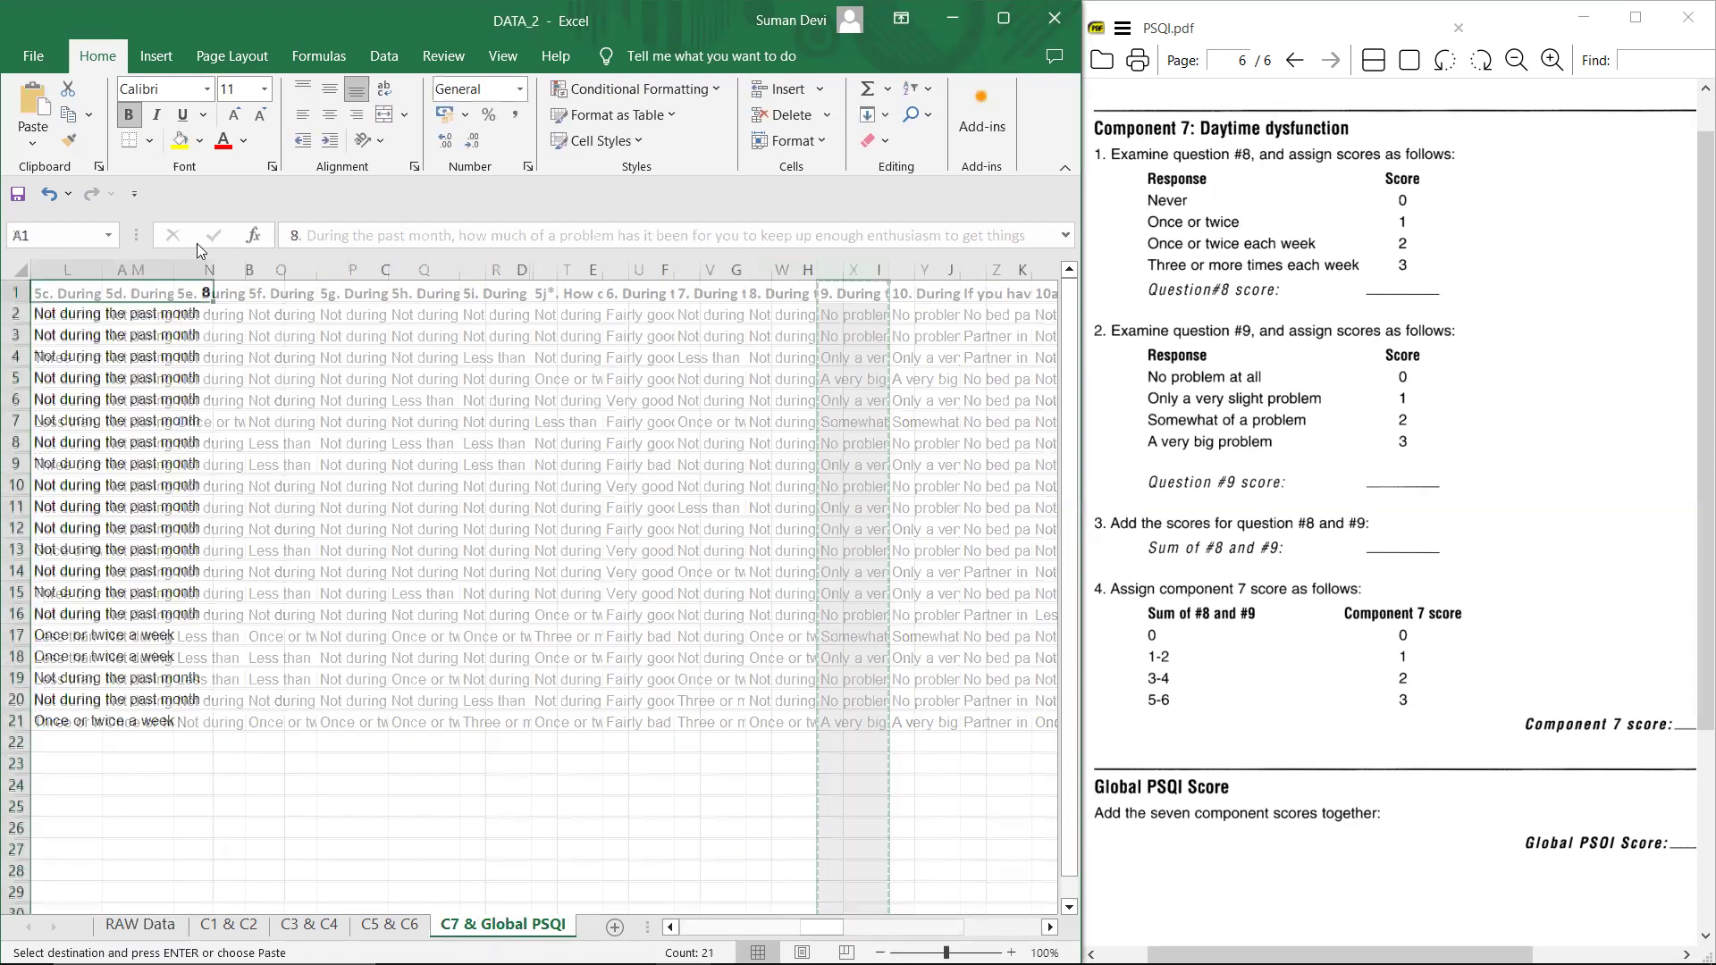
left_click(345, 270)
key("ctrl+v")
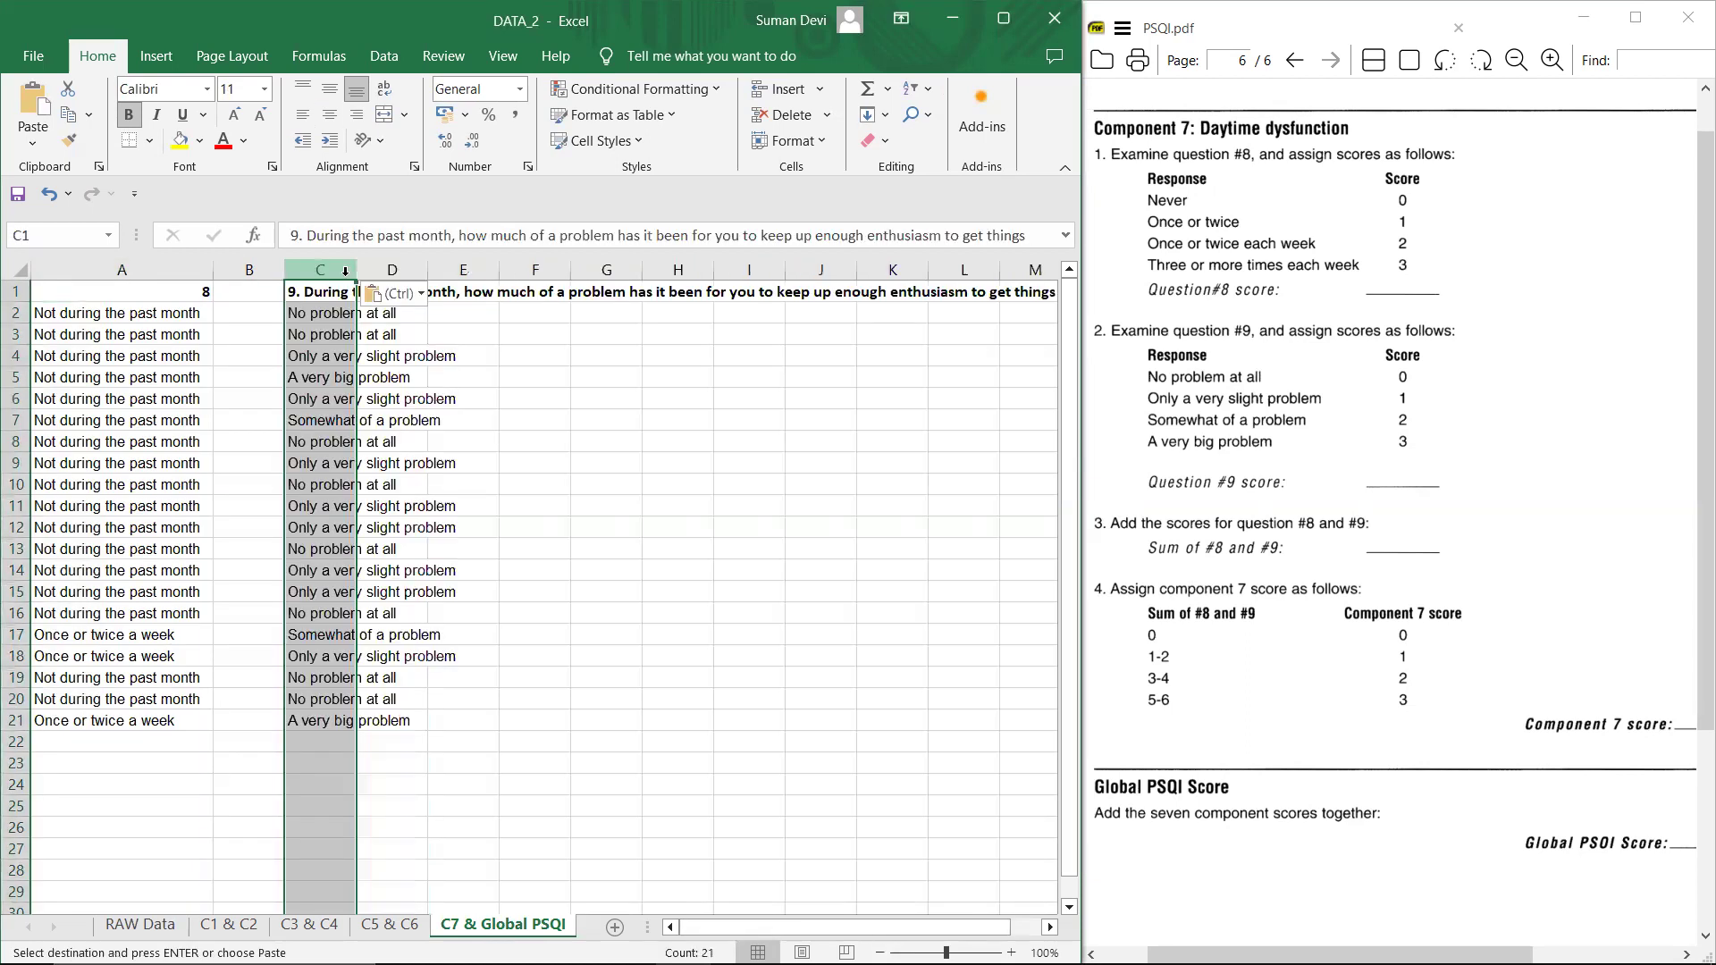
left_click_drag(350, 269, 471, 269)
left_click(397, 295)
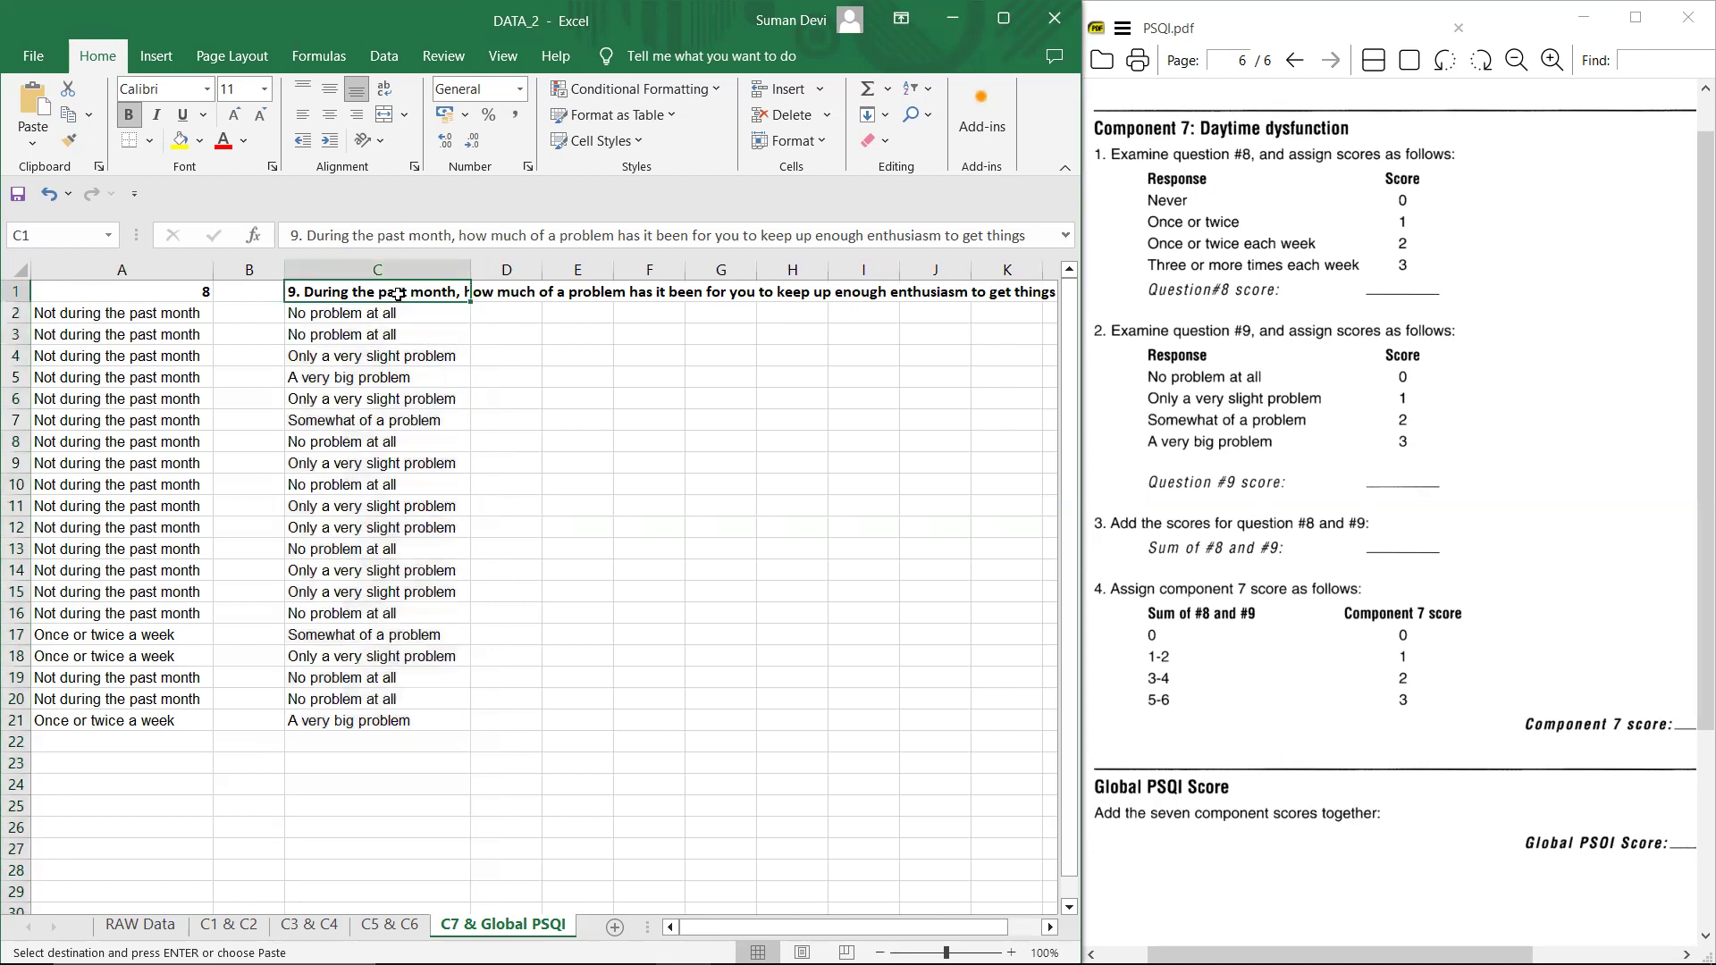
type("9")
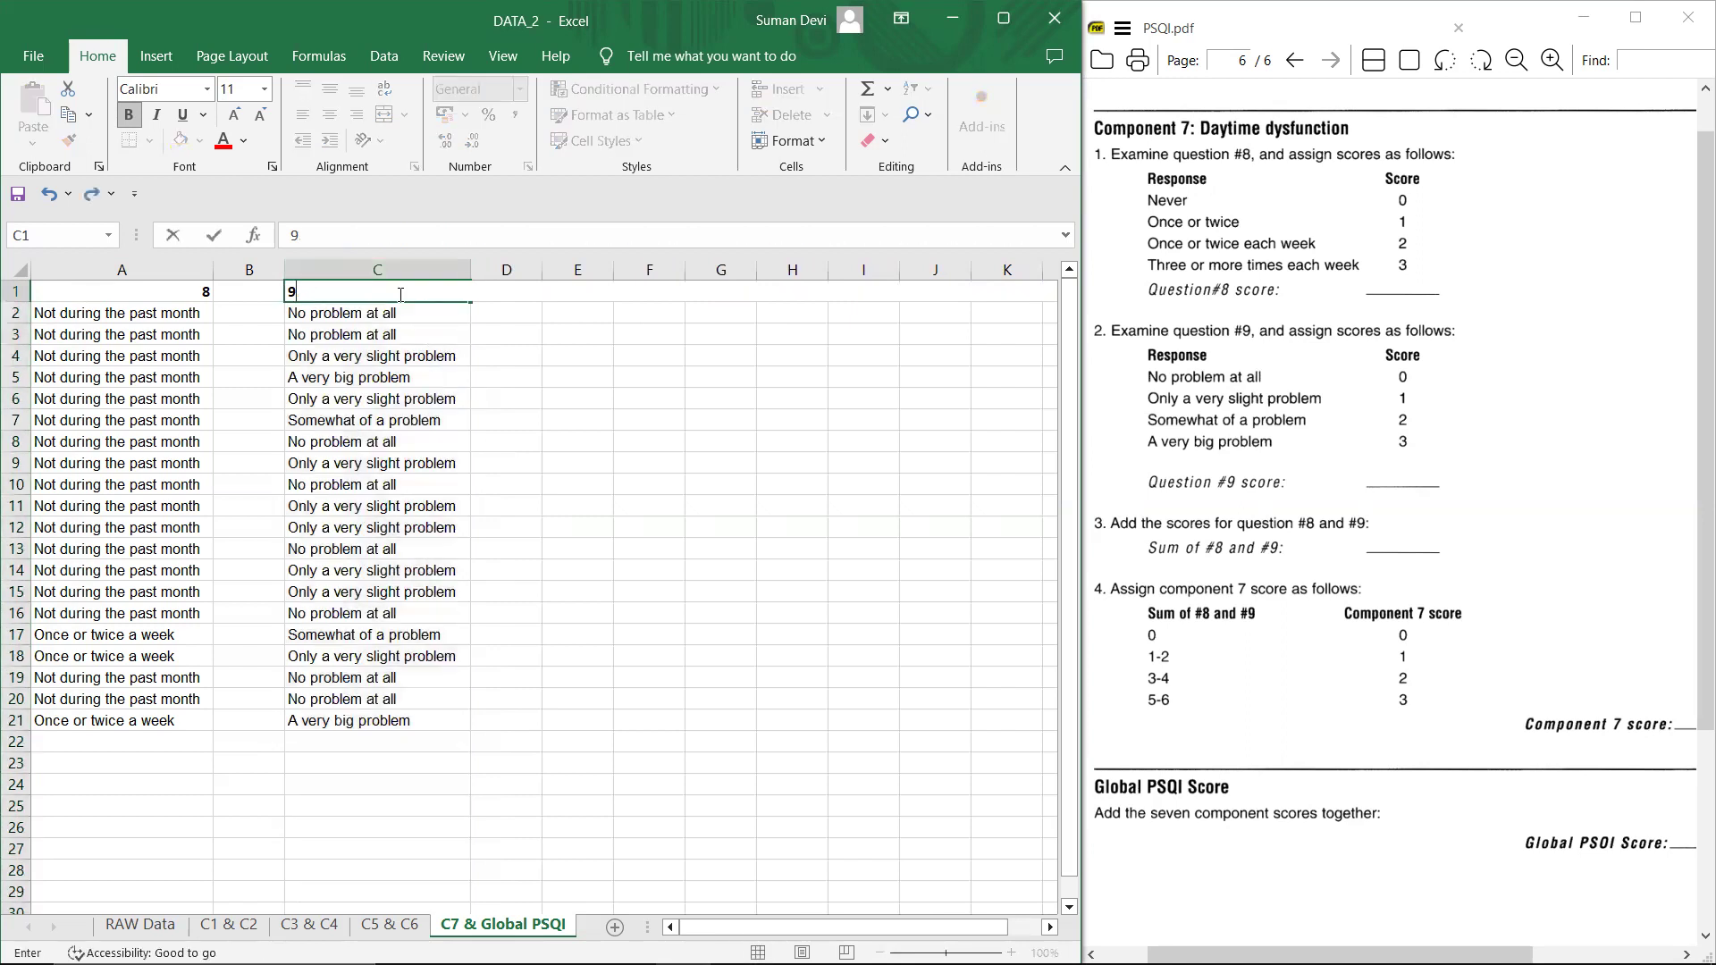
Step: Center the row 1 headers
left_click(17, 290)
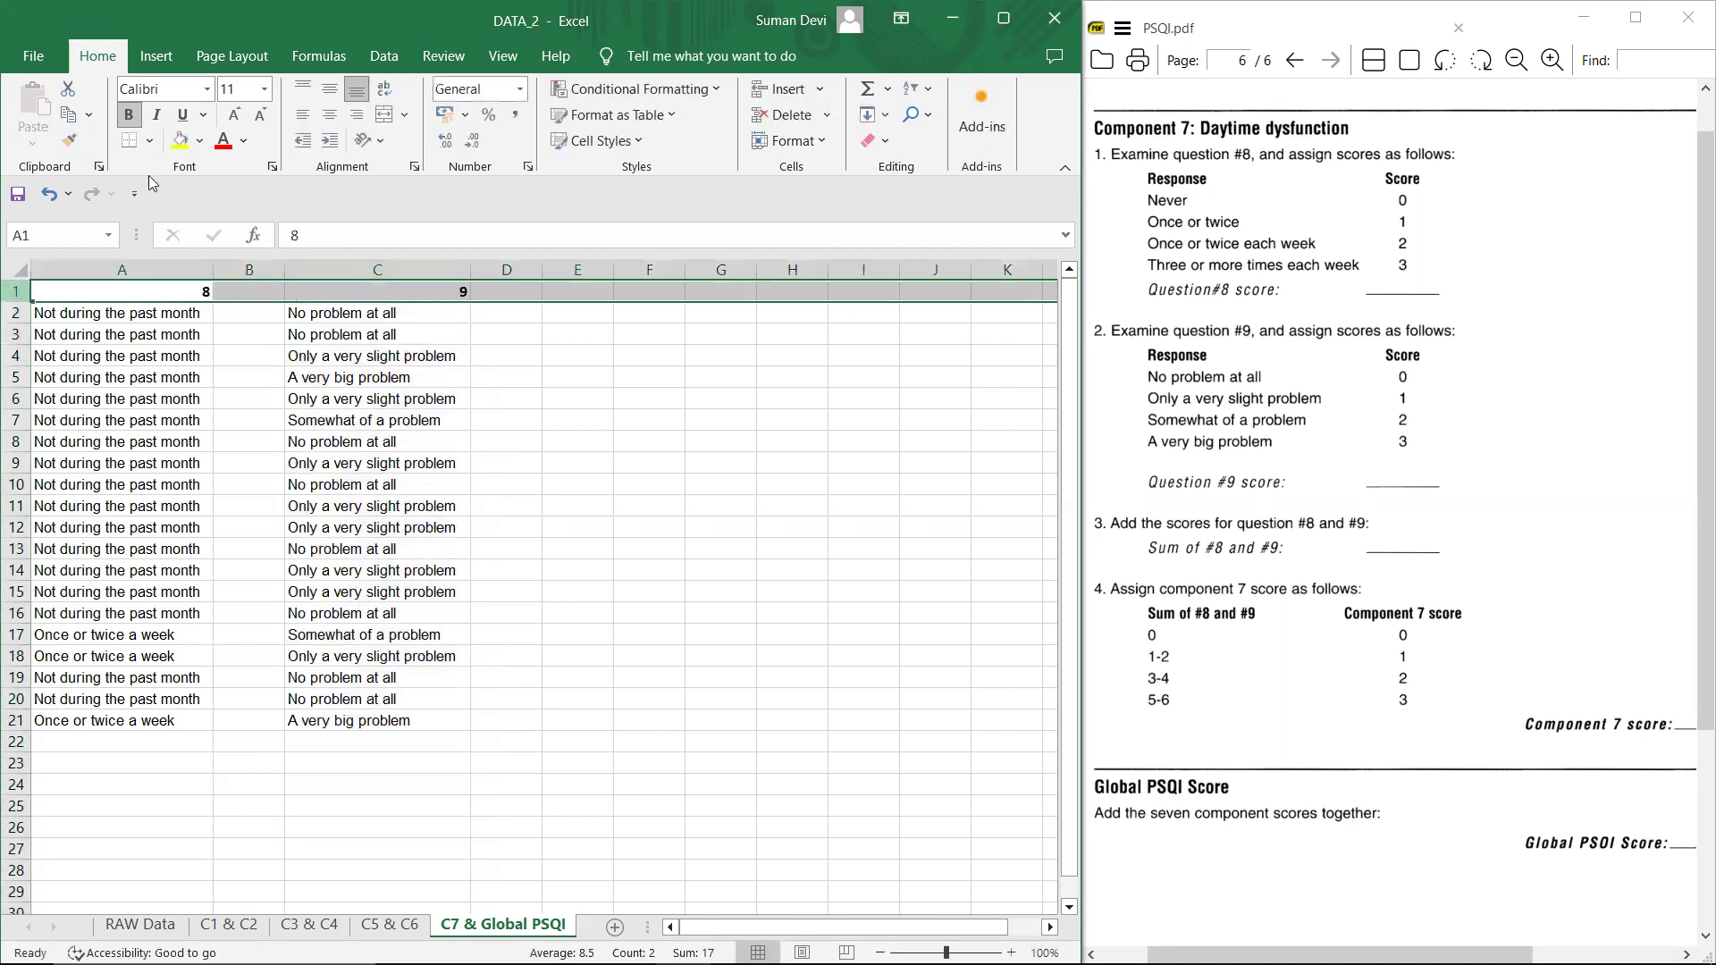
left_click(327, 119)
left_click(238, 289)
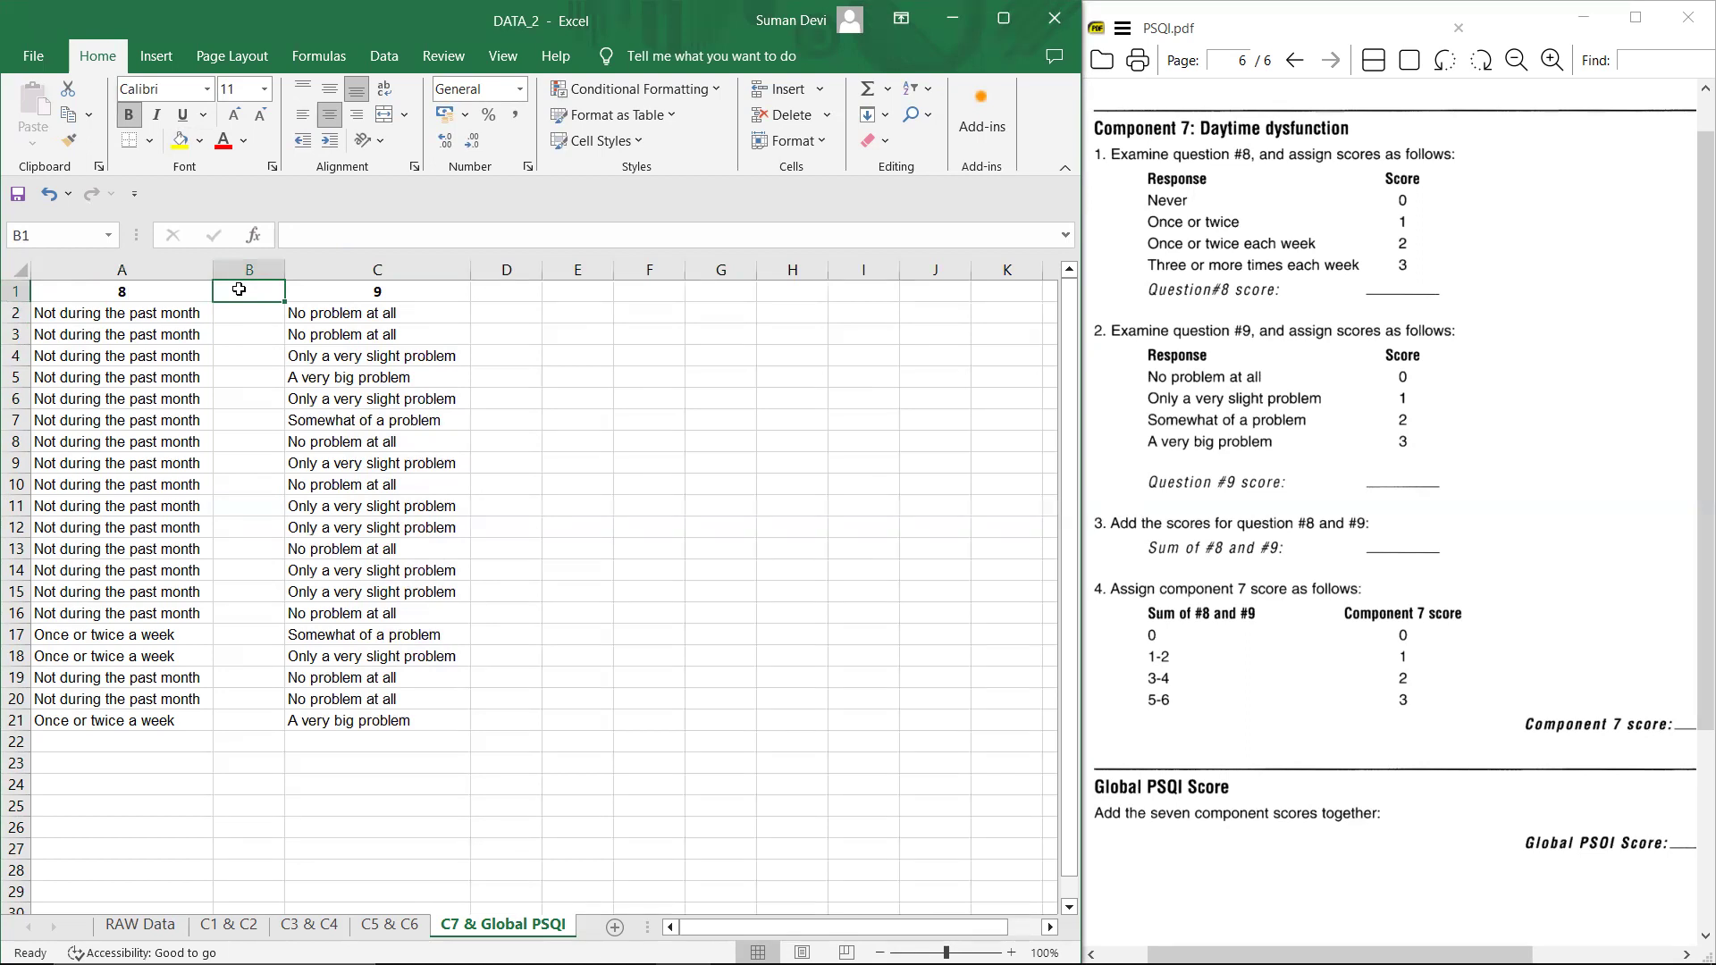
Step: Enter score header S8 in B1 and a bold S9 header in D1
type("S*")
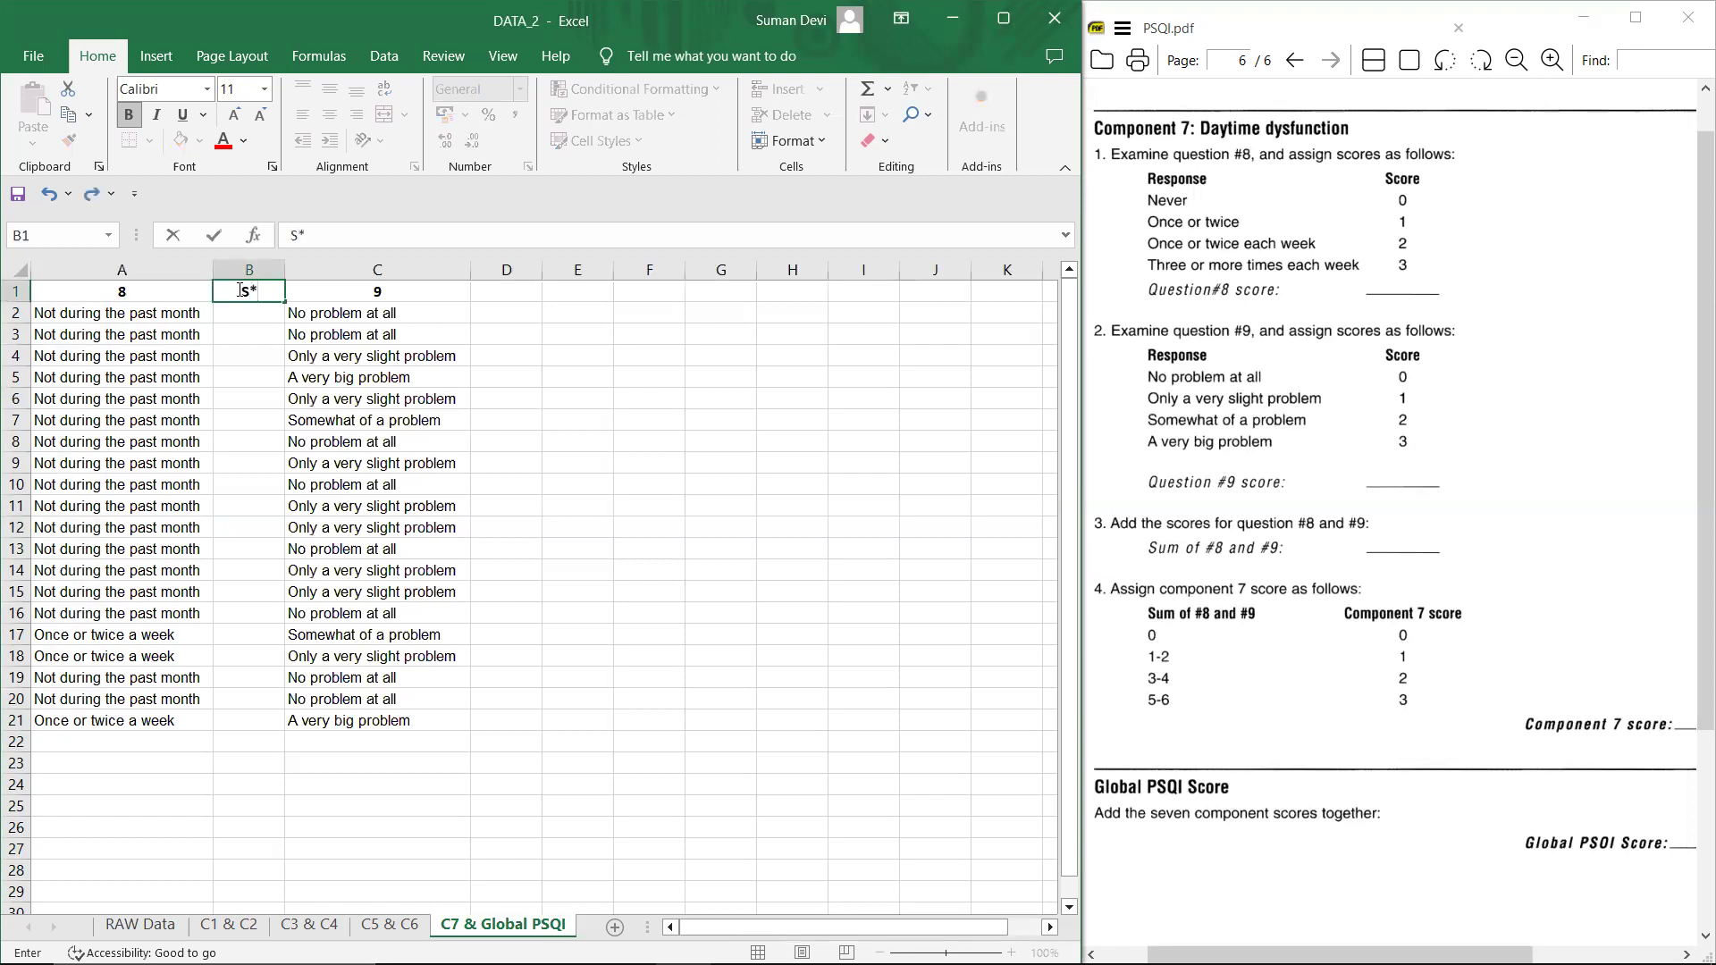
key("BackSpace")
type("8")
left_click(513, 295)
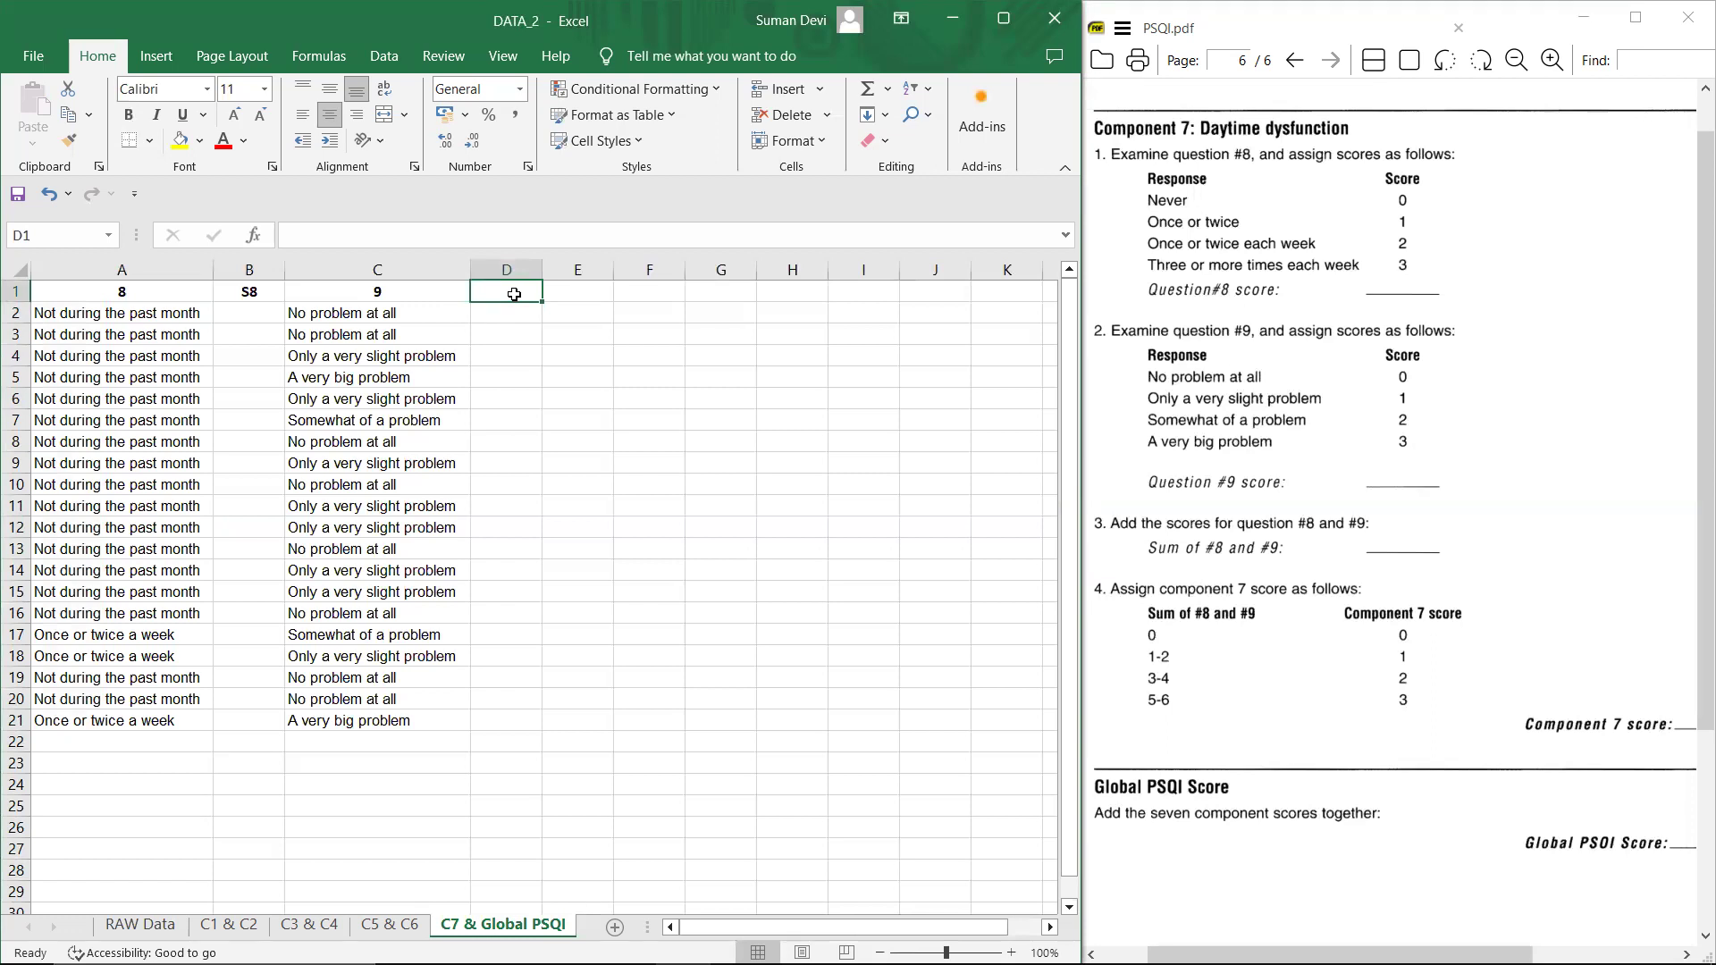
type("S9")
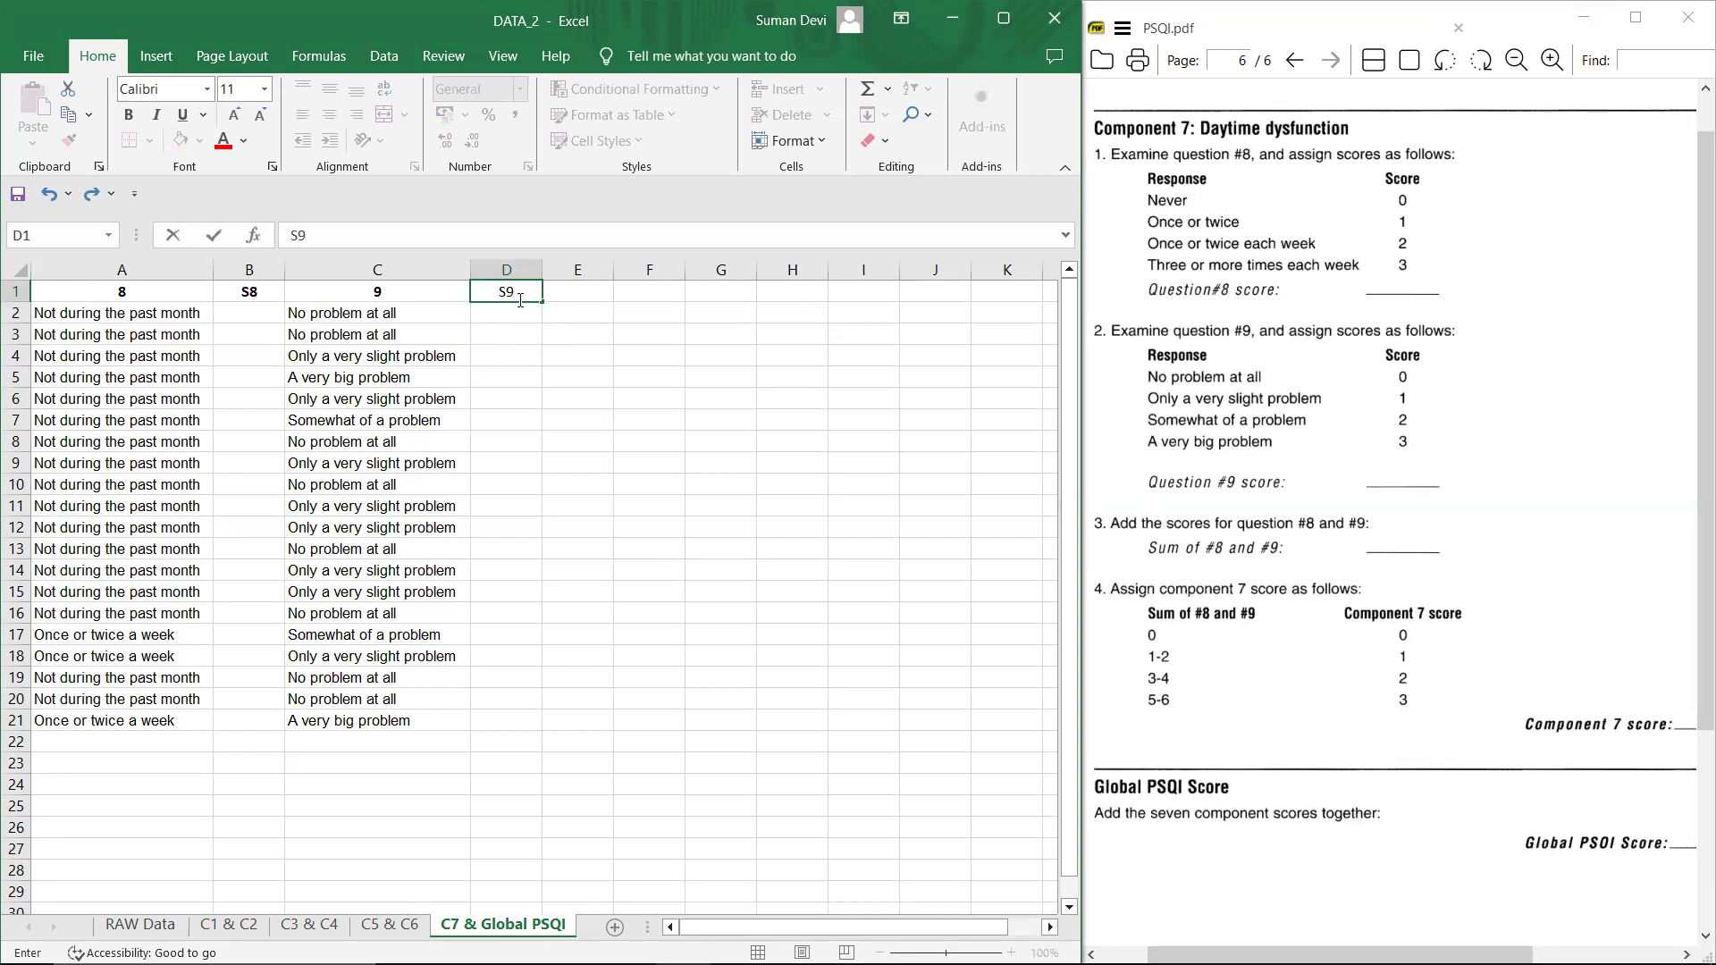
left_click_drag(520, 300, 496, 296)
key("ctrl+b")
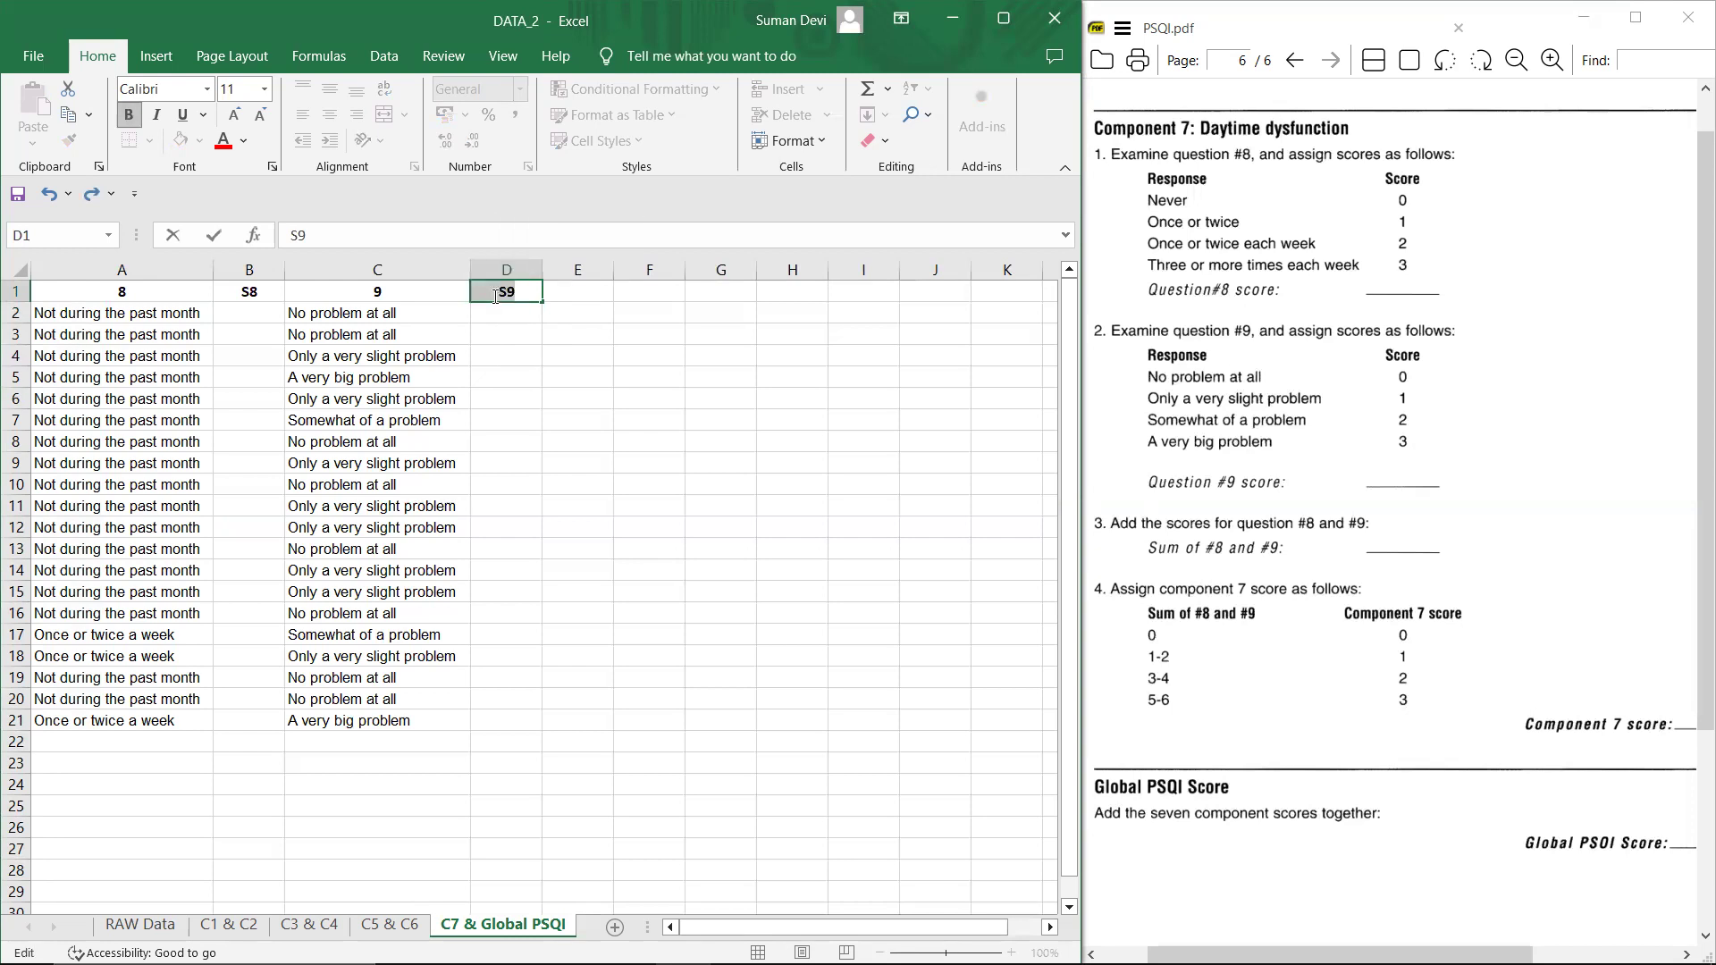
left_click(207, 262)
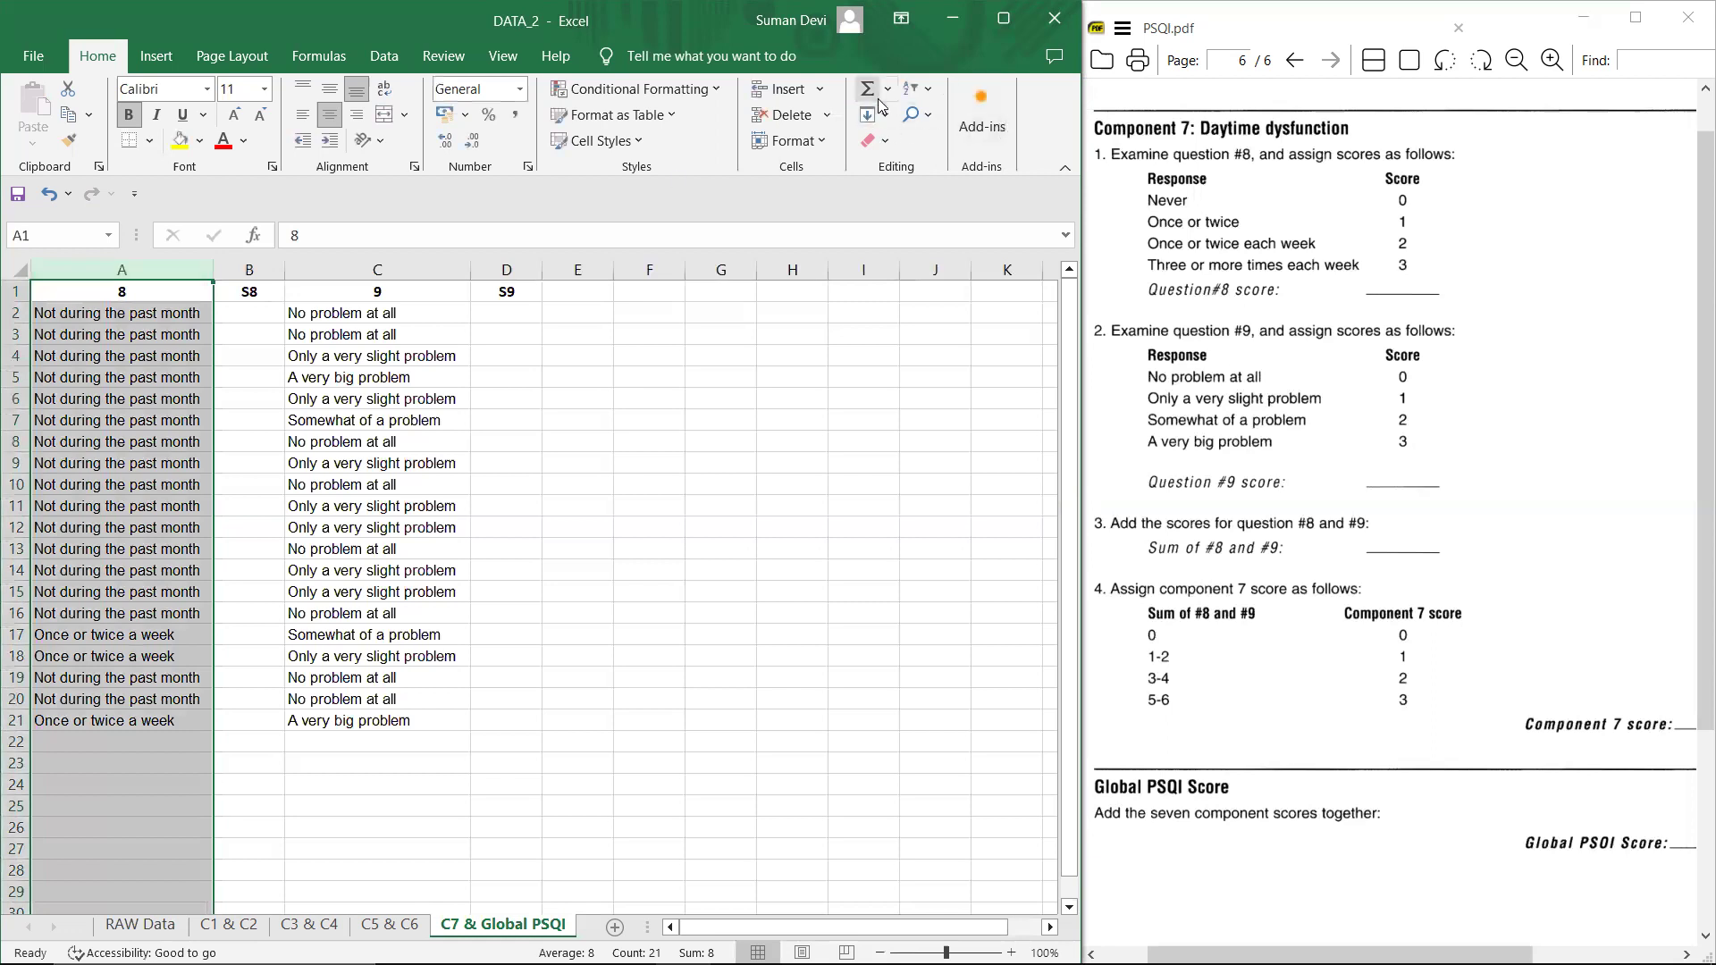
Step: Turn on filtering and filter column A to show only 'Not during the past month' answers
left_click(937, 91)
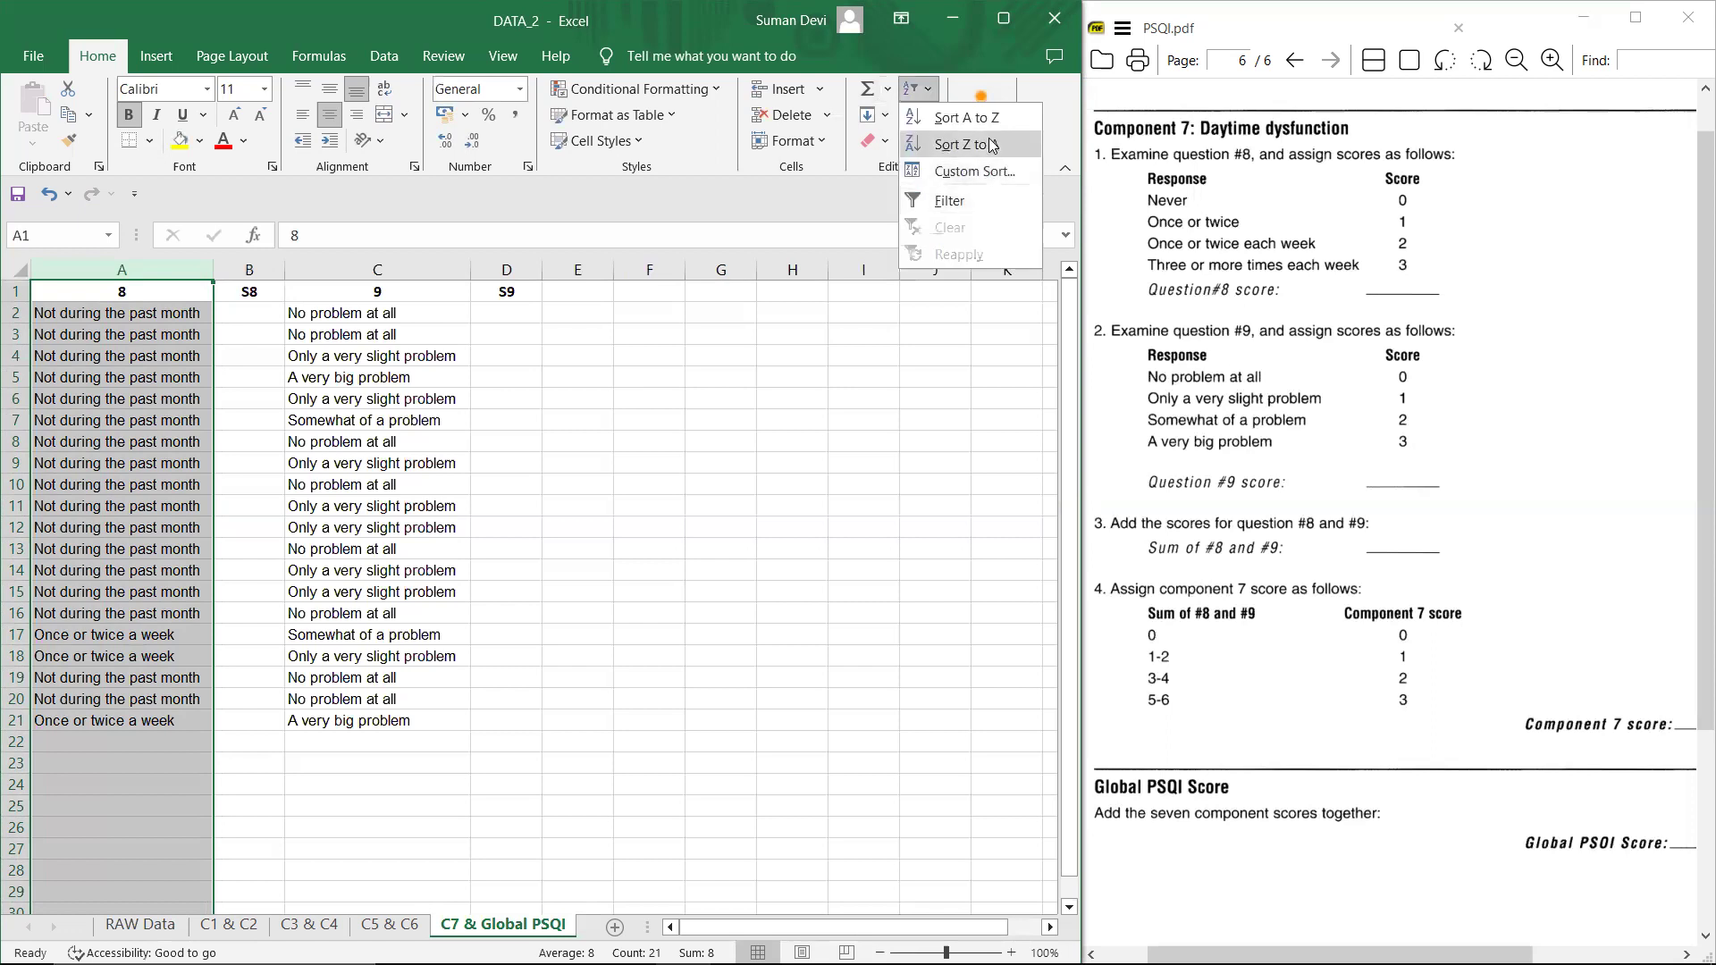
left_click(975, 211)
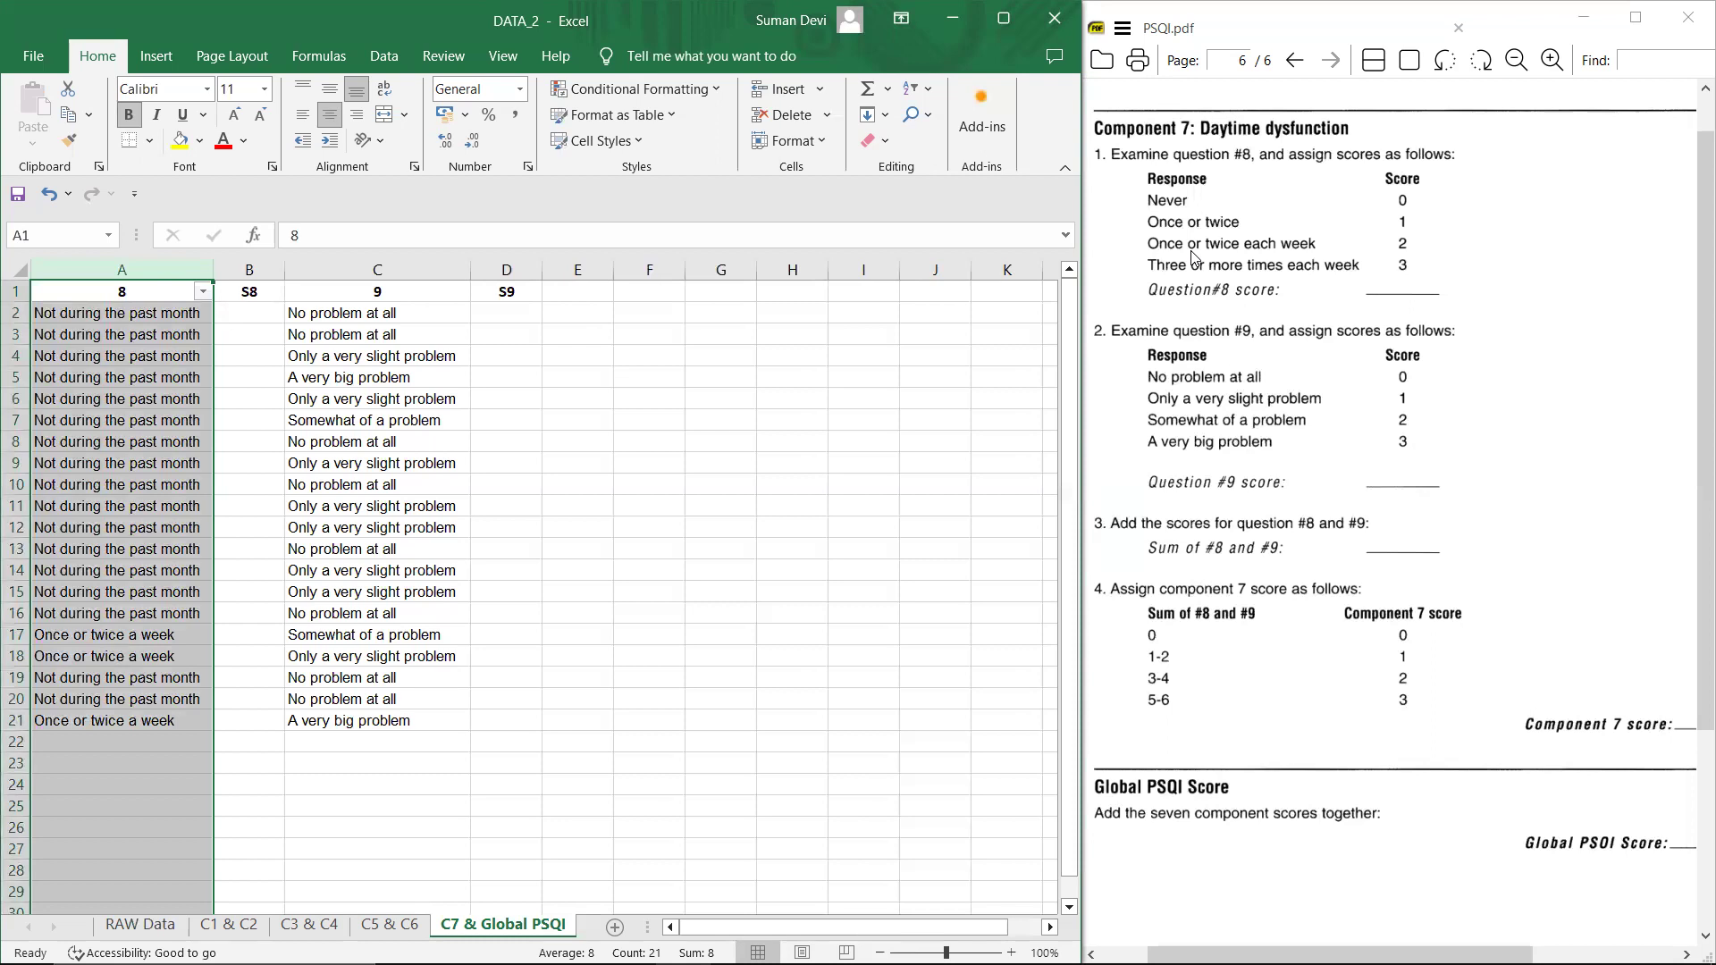
left_click(203, 292)
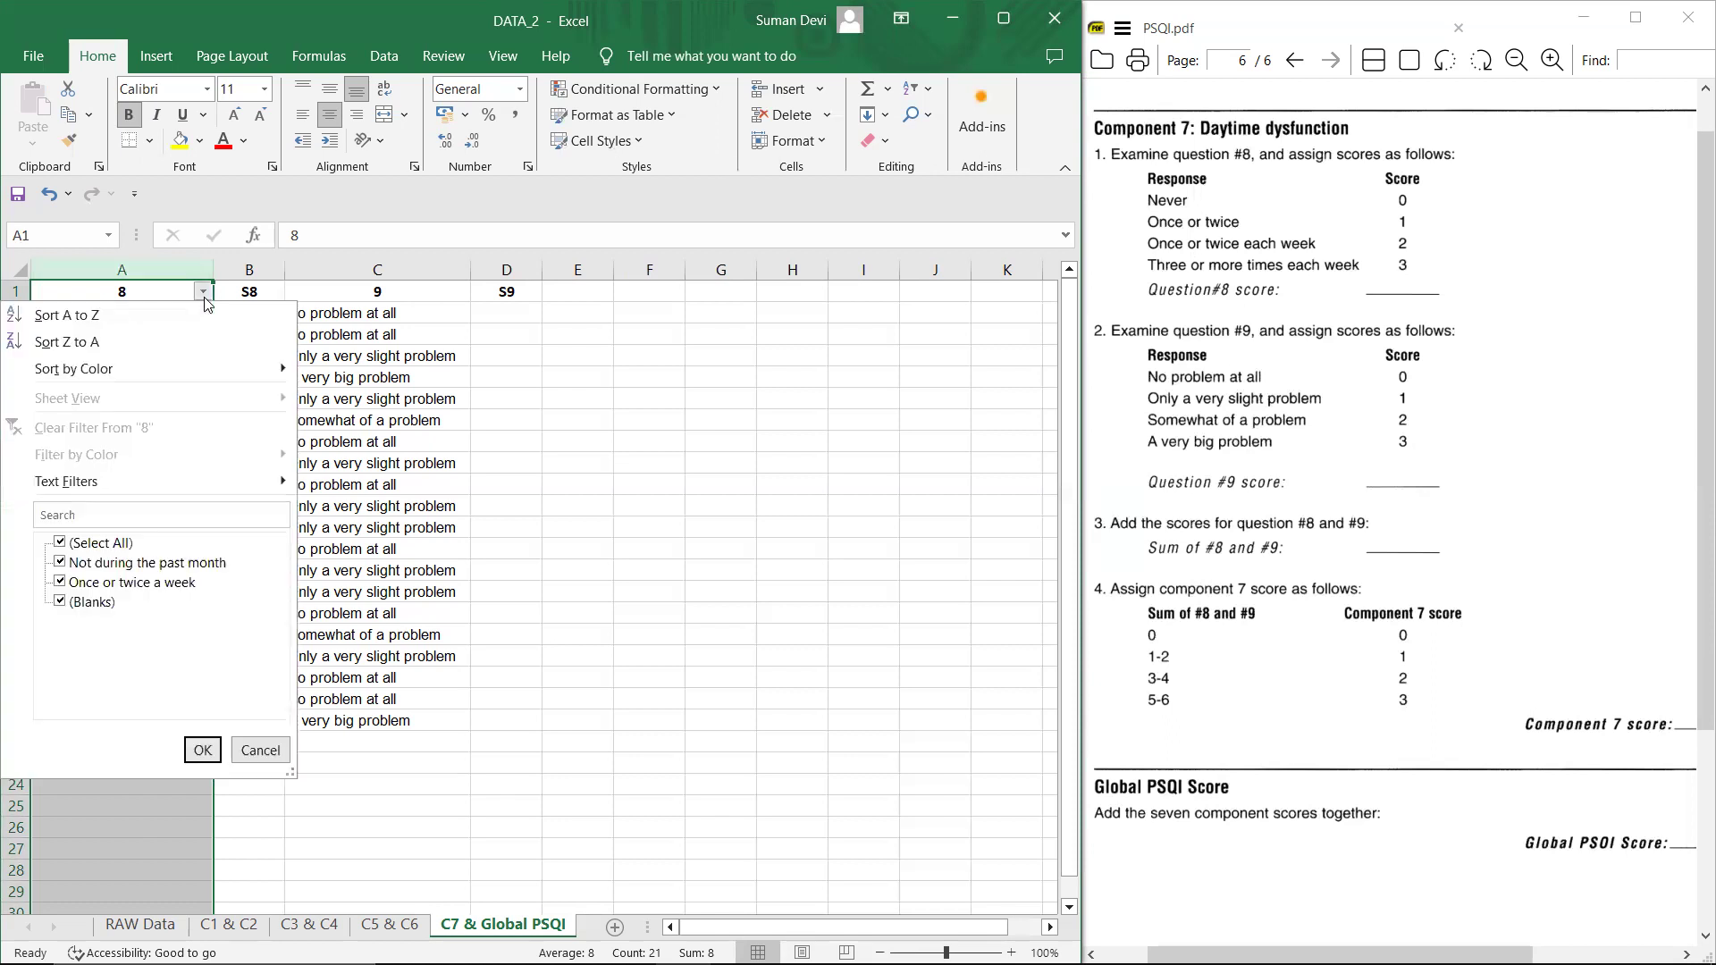
left_click(96, 539)
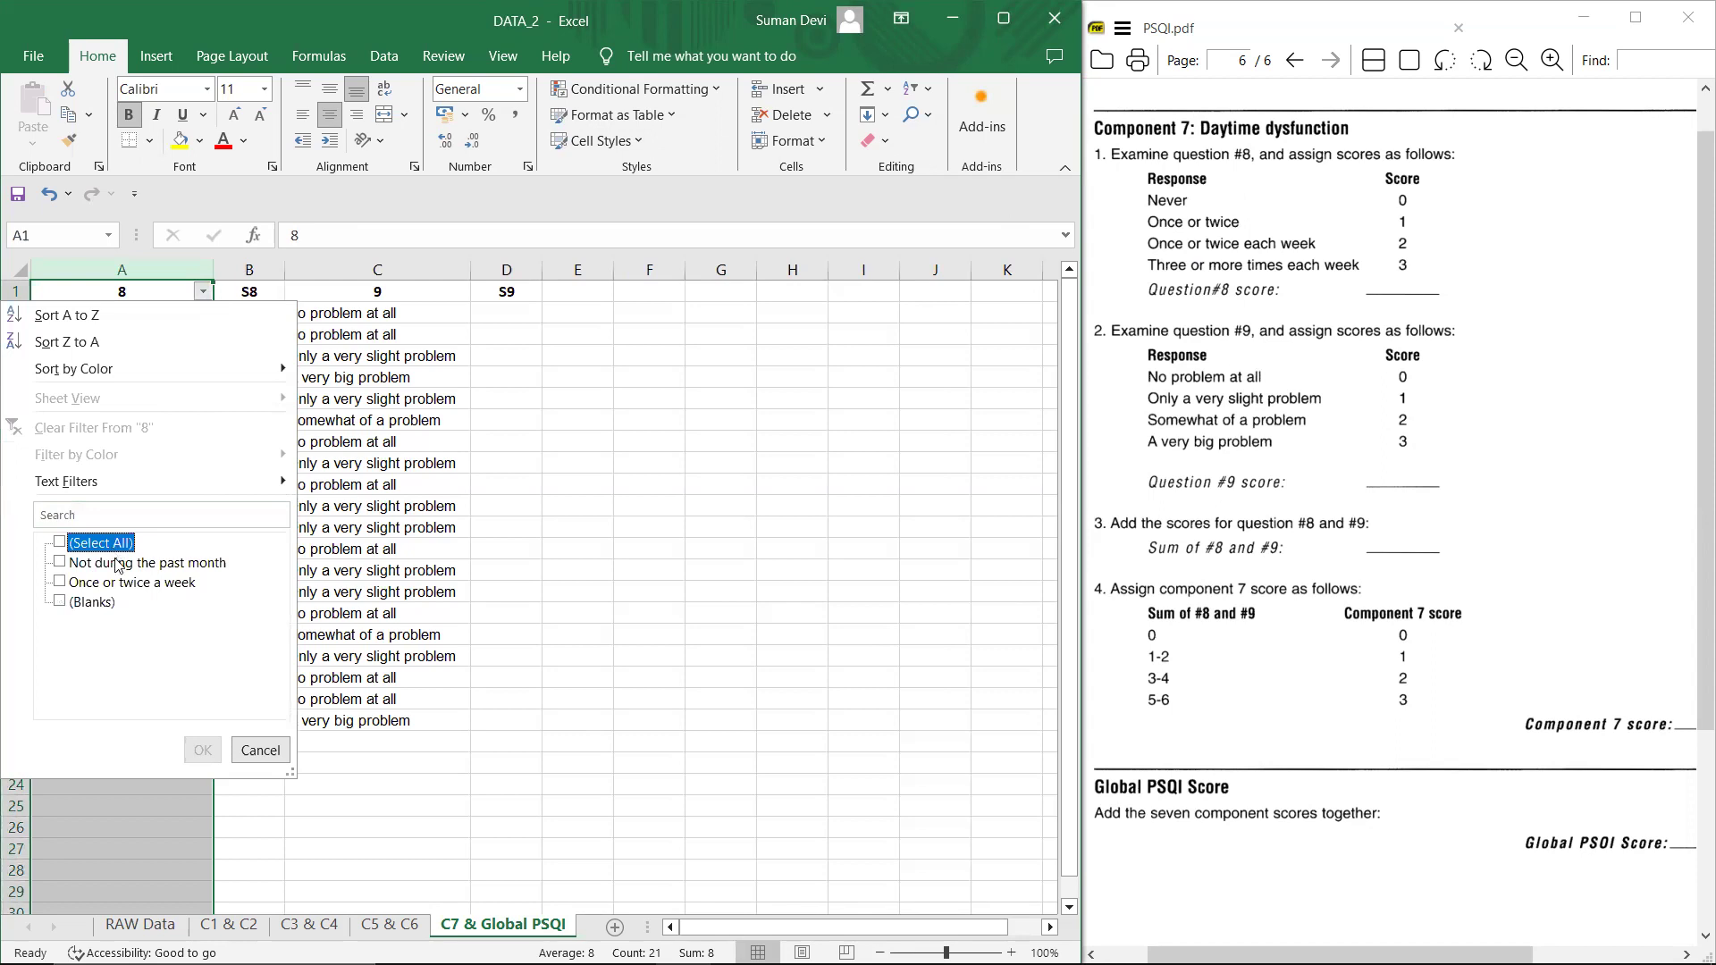
left_click(123, 564)
left_click(123, 564)
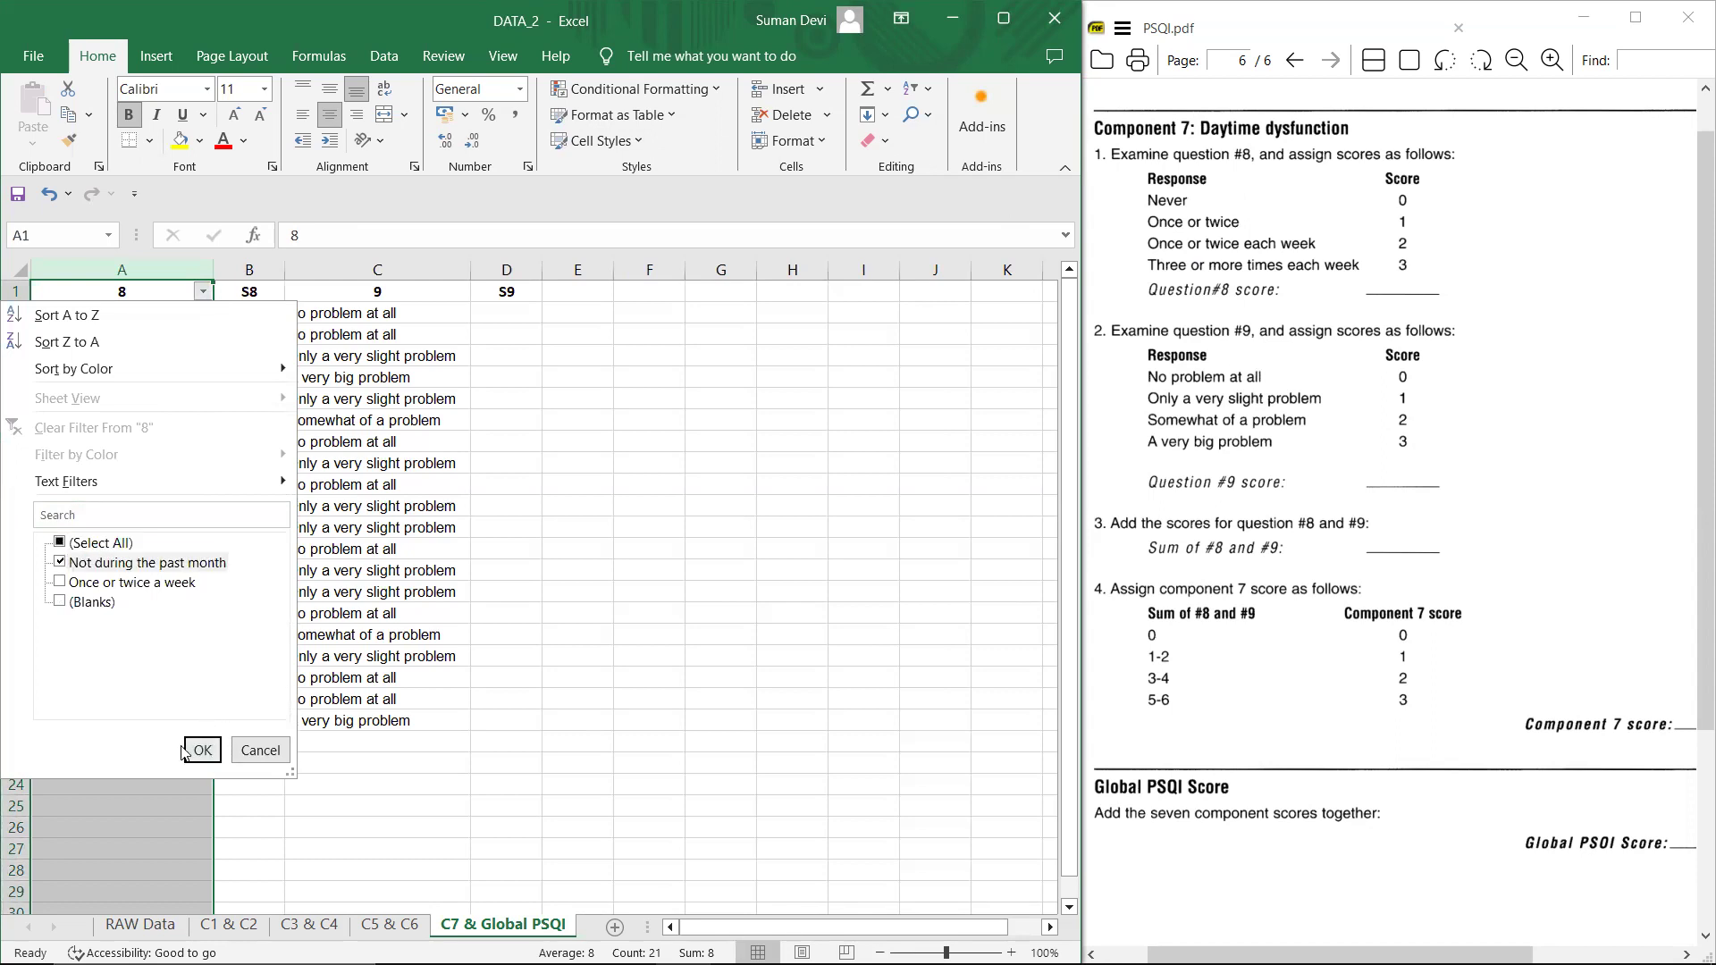
left_click(200, 751)
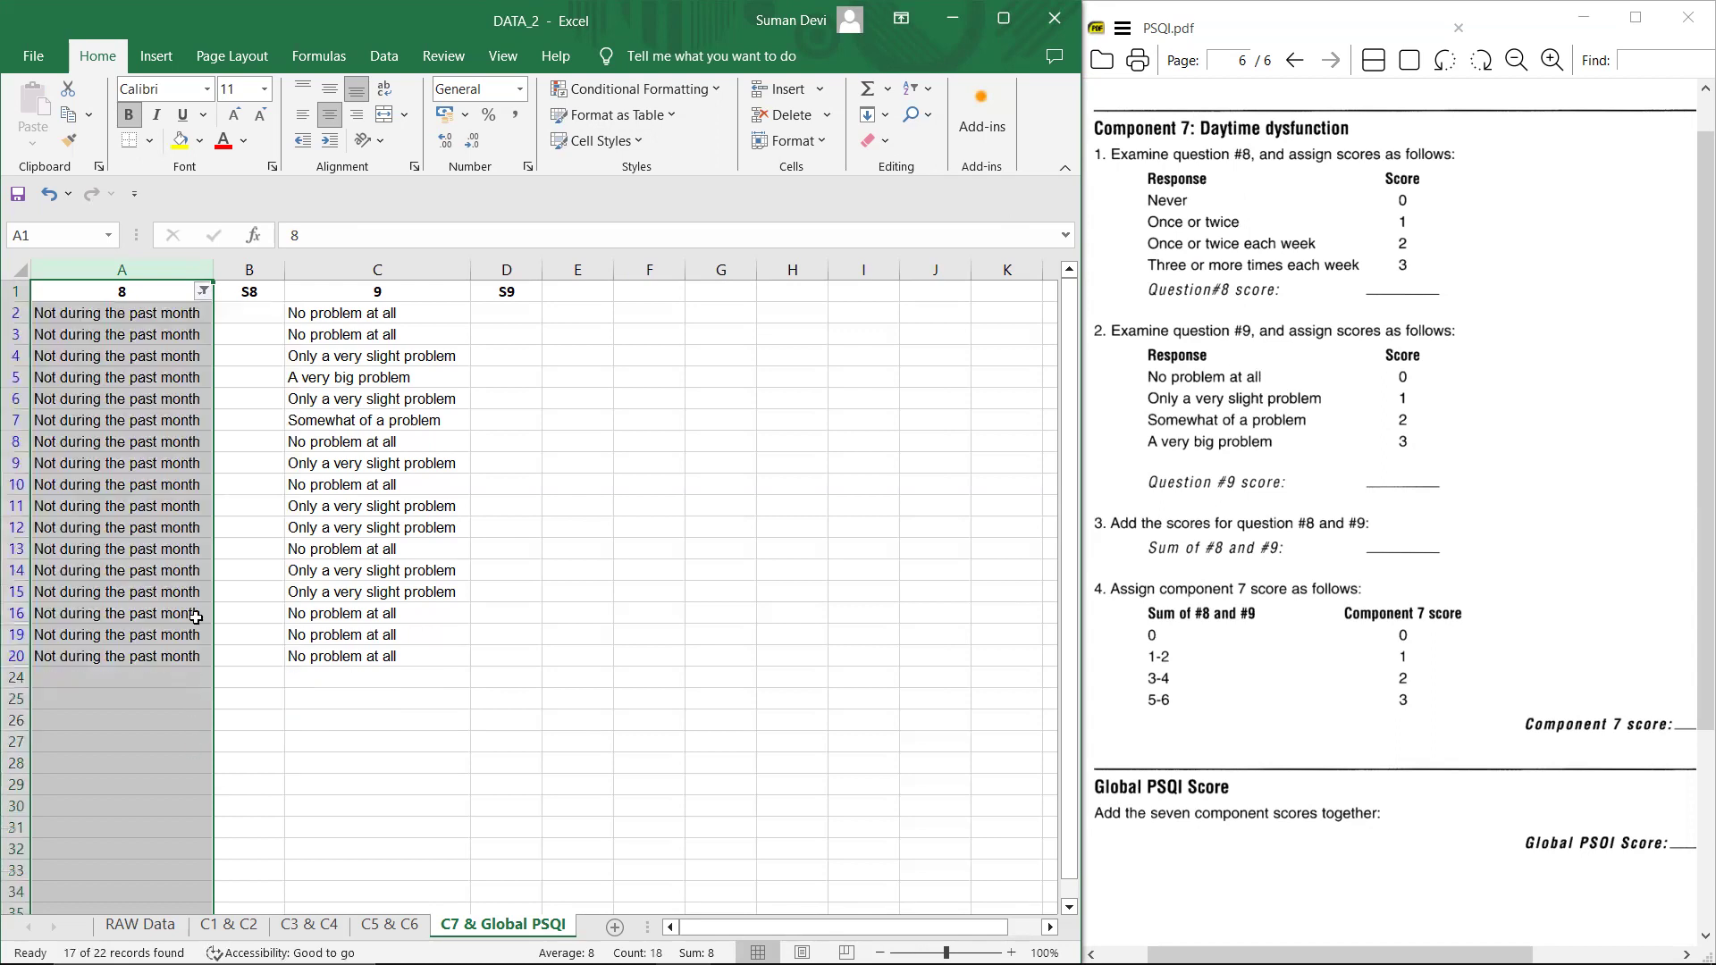
Step: Fill S8 score 0 from B2 down to B20 and centre column B
left_click(220, 320)
type("0")
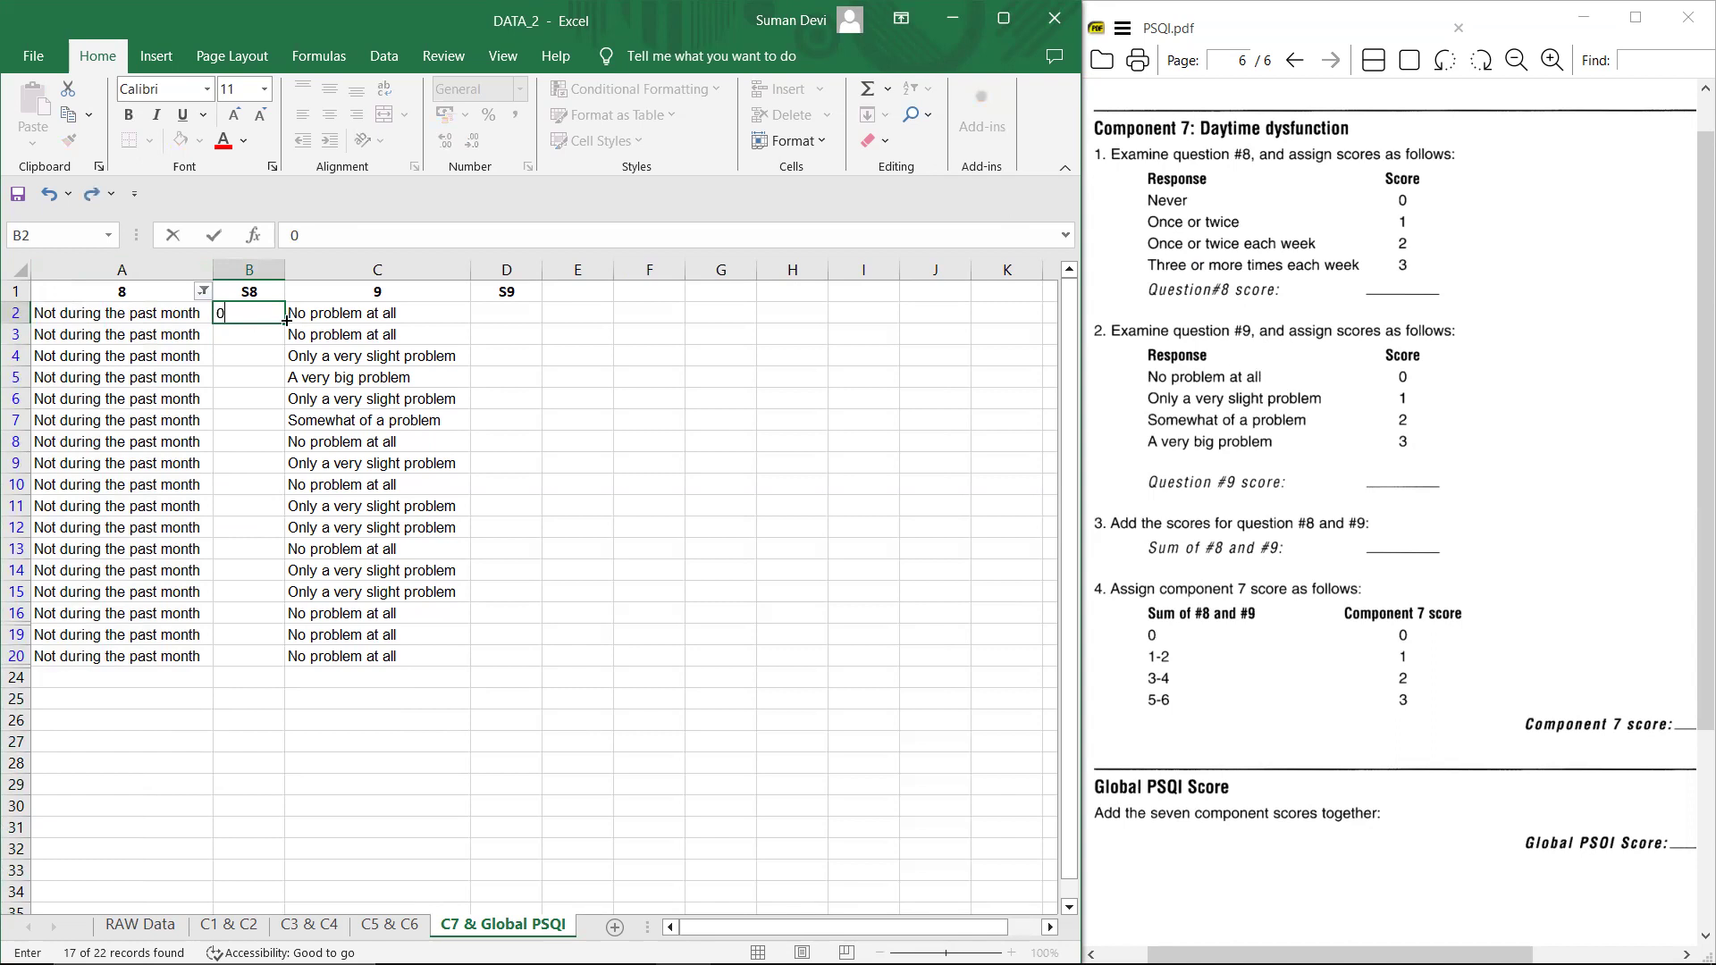
left_click_drag(286, 322, 266, 666)
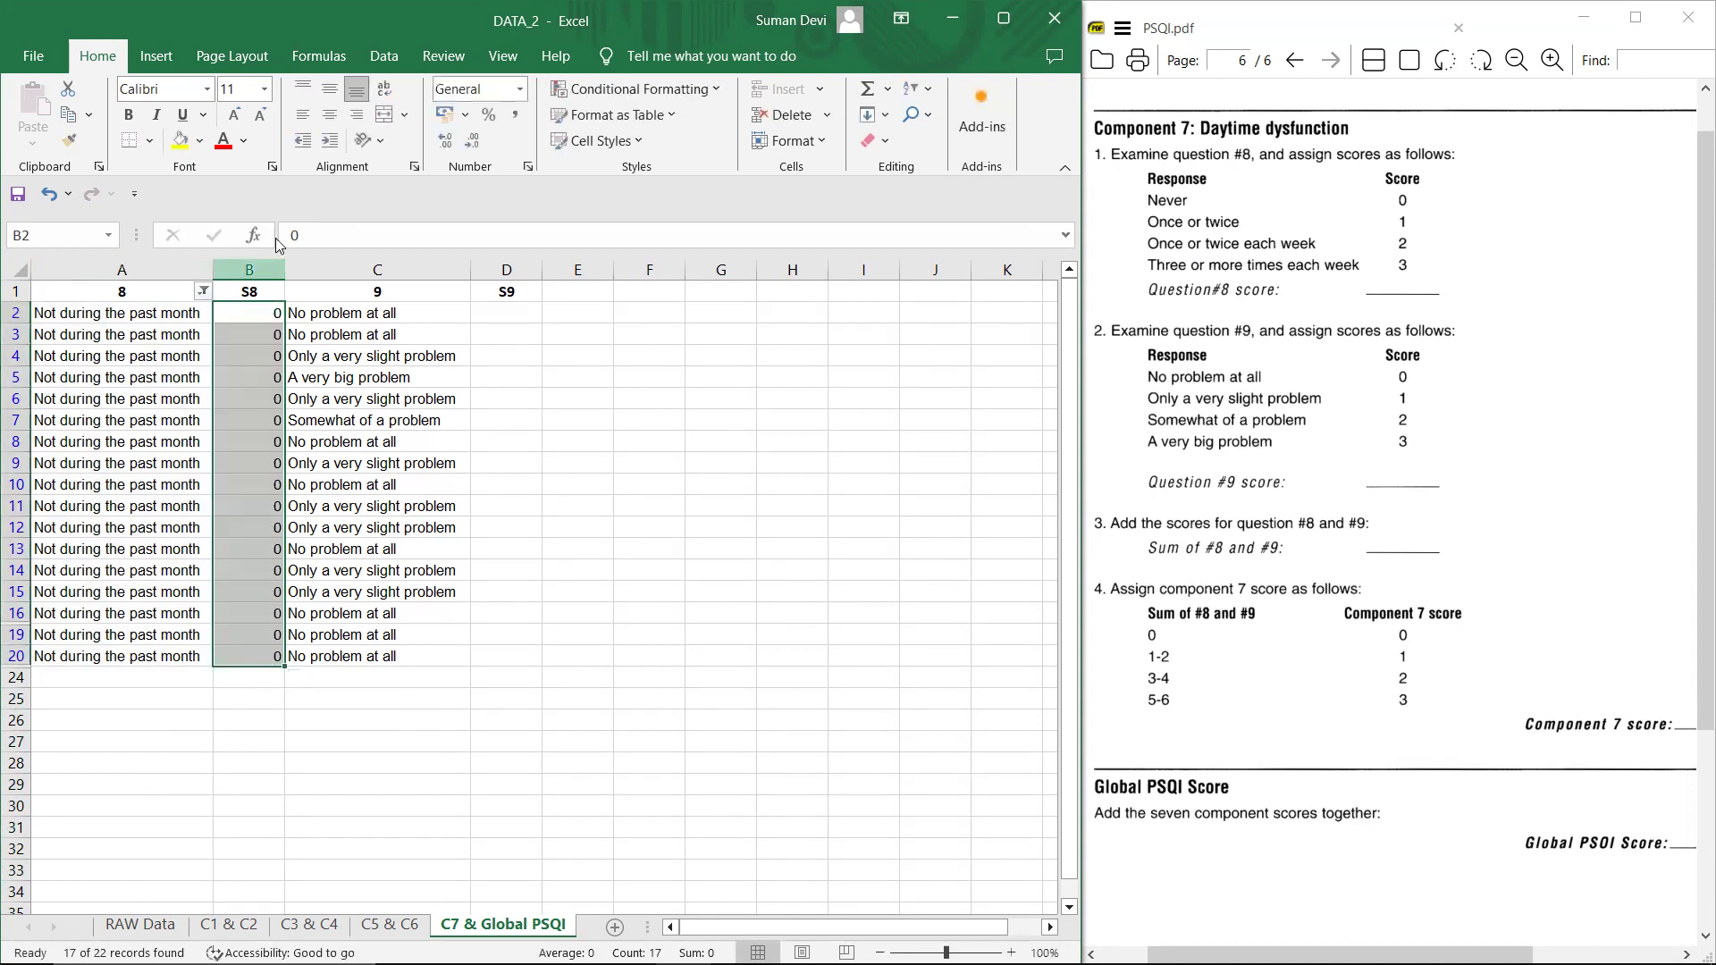
left_click(244, 265)
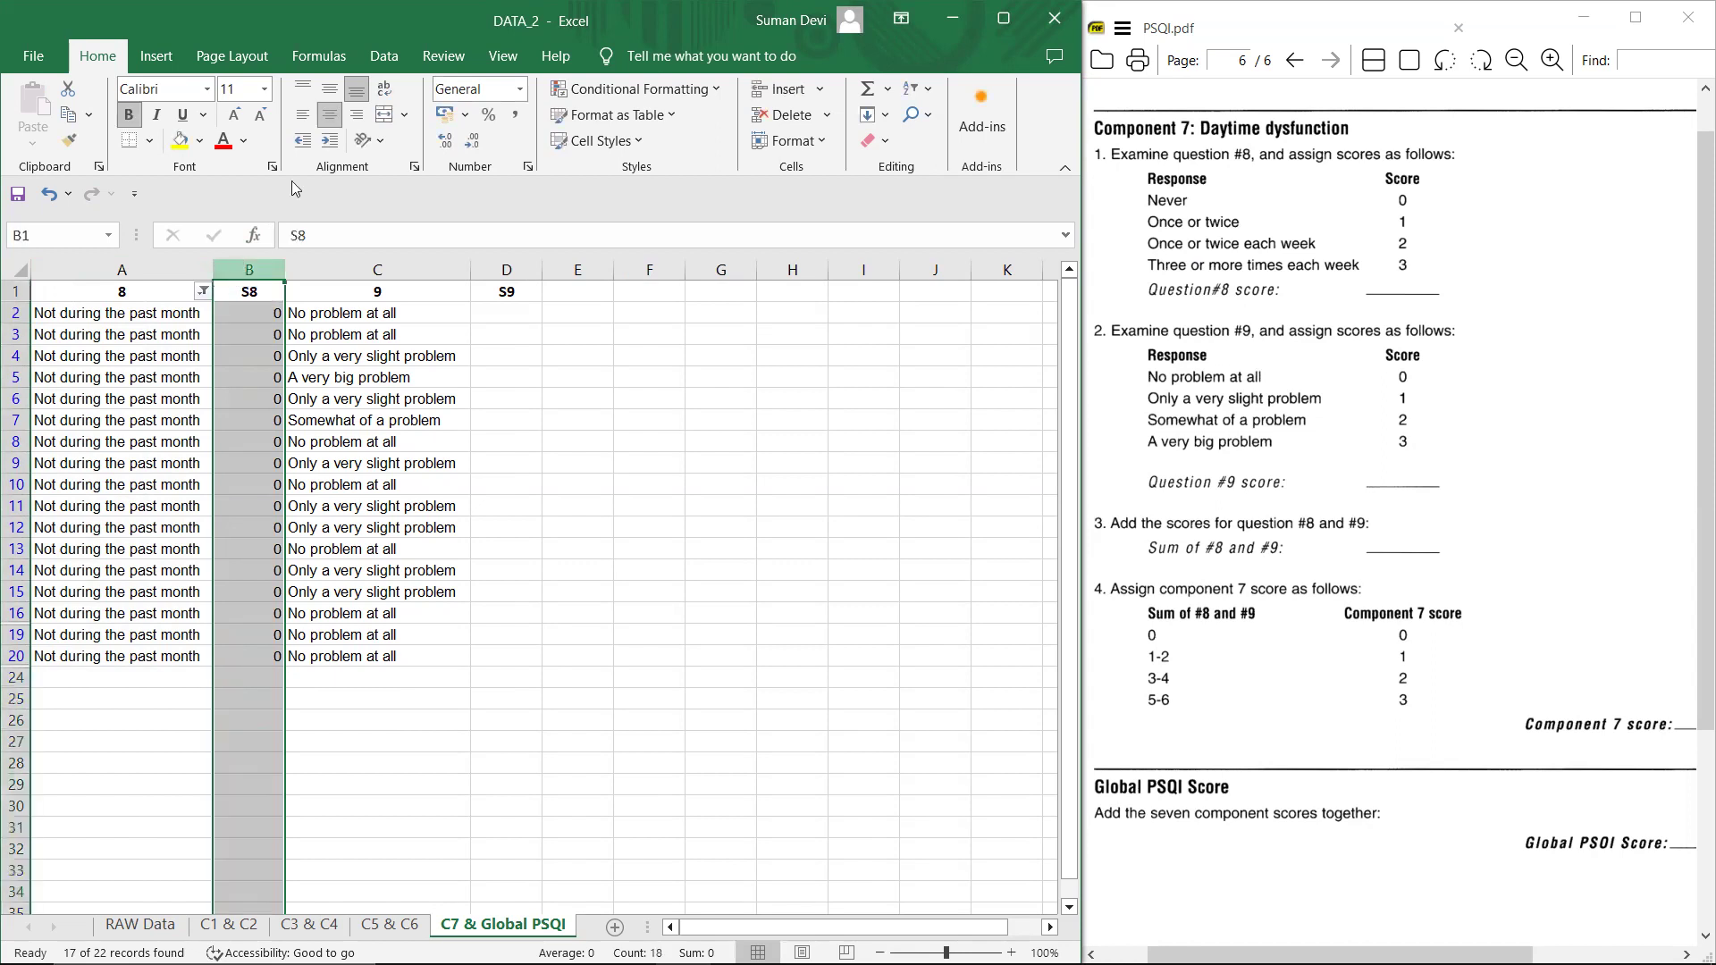
left_click(329, 114)
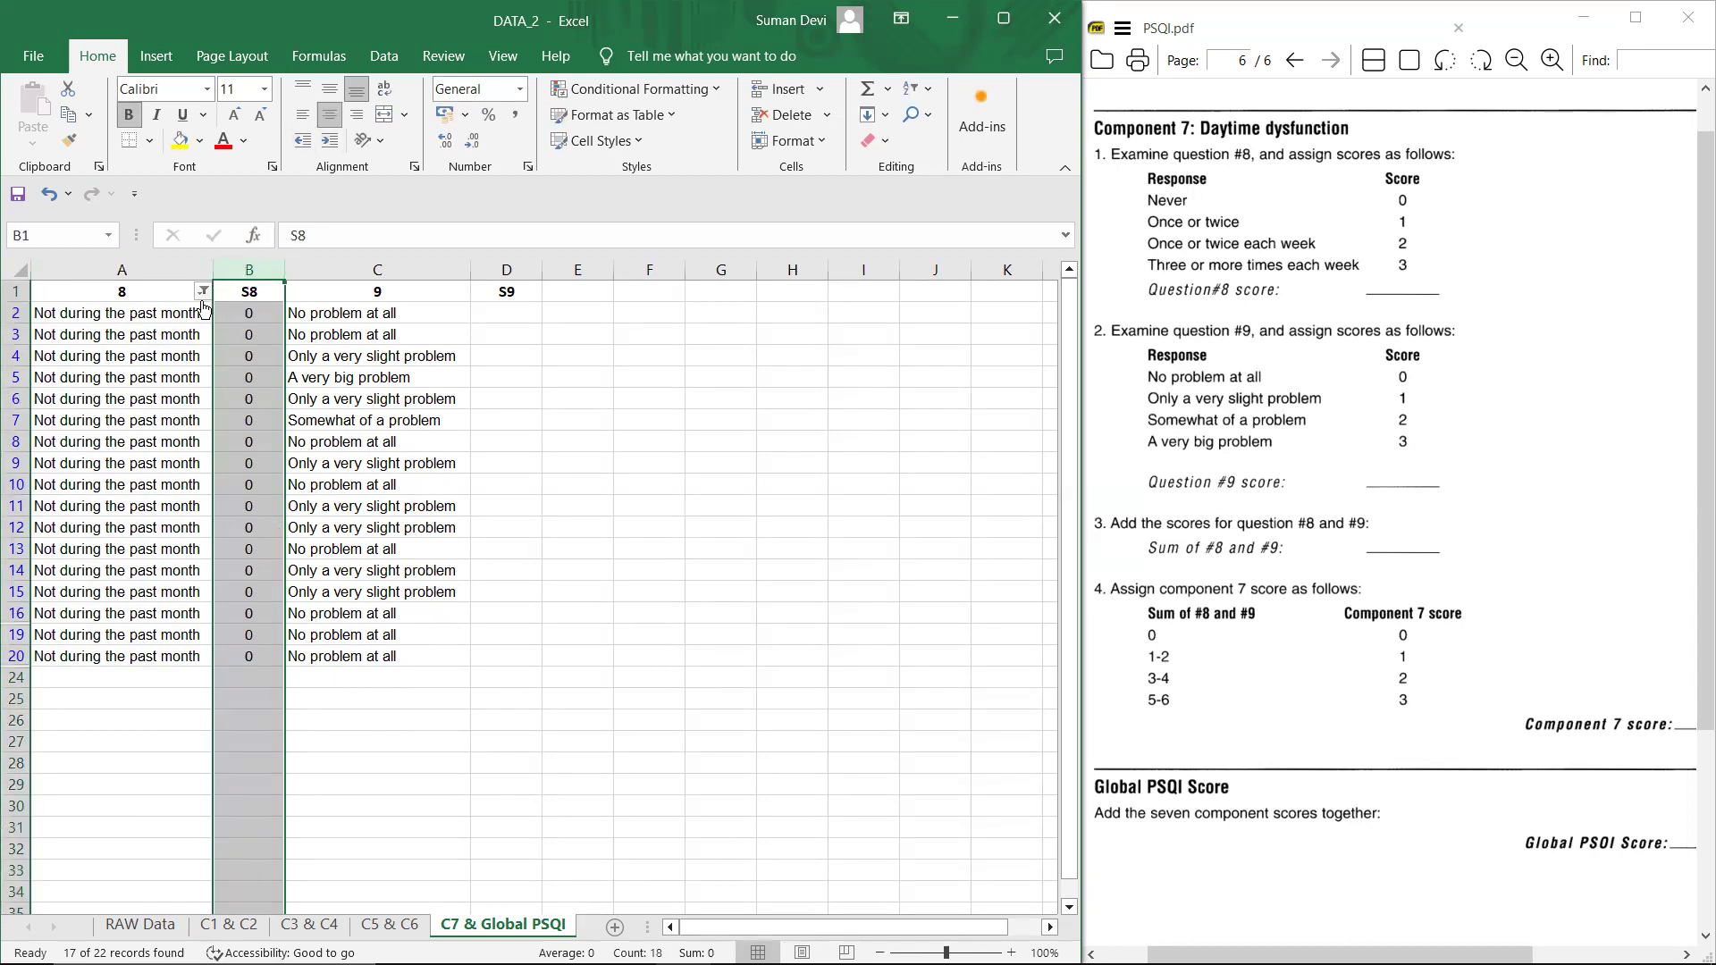
Step: Switch column A's filter selection from 'Not during the past month' to 'Once or twice a week'
left_click(203, 292)
left_click(103, 565)
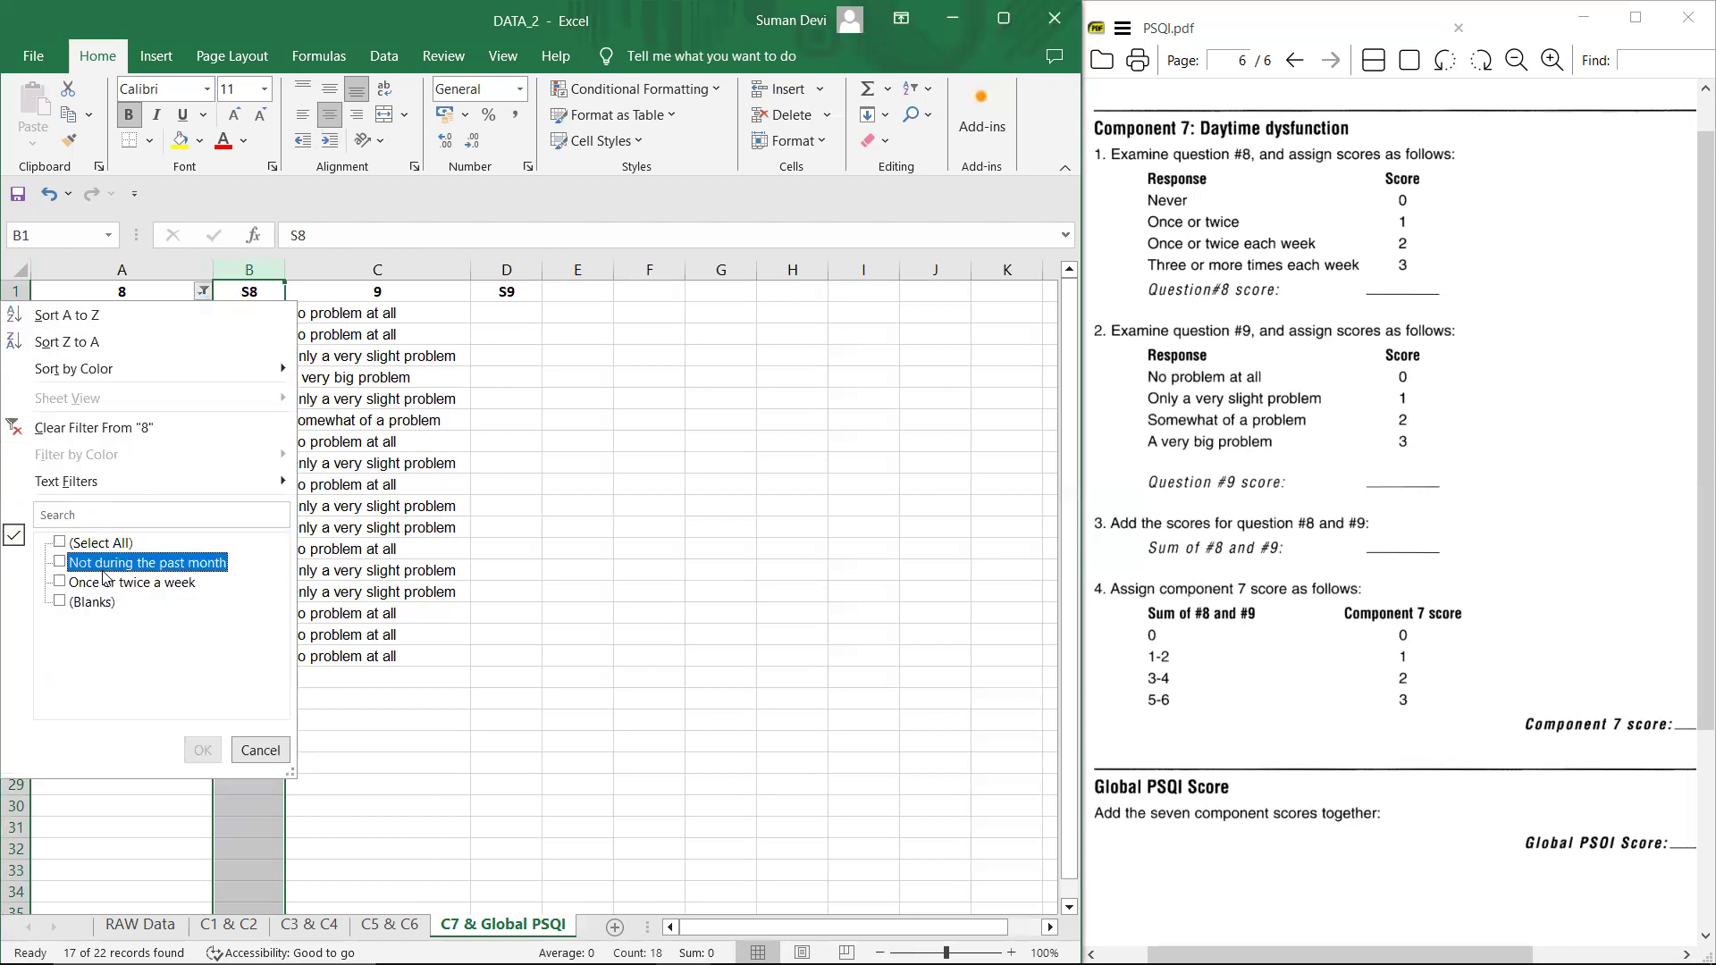
left_click(103, 583)
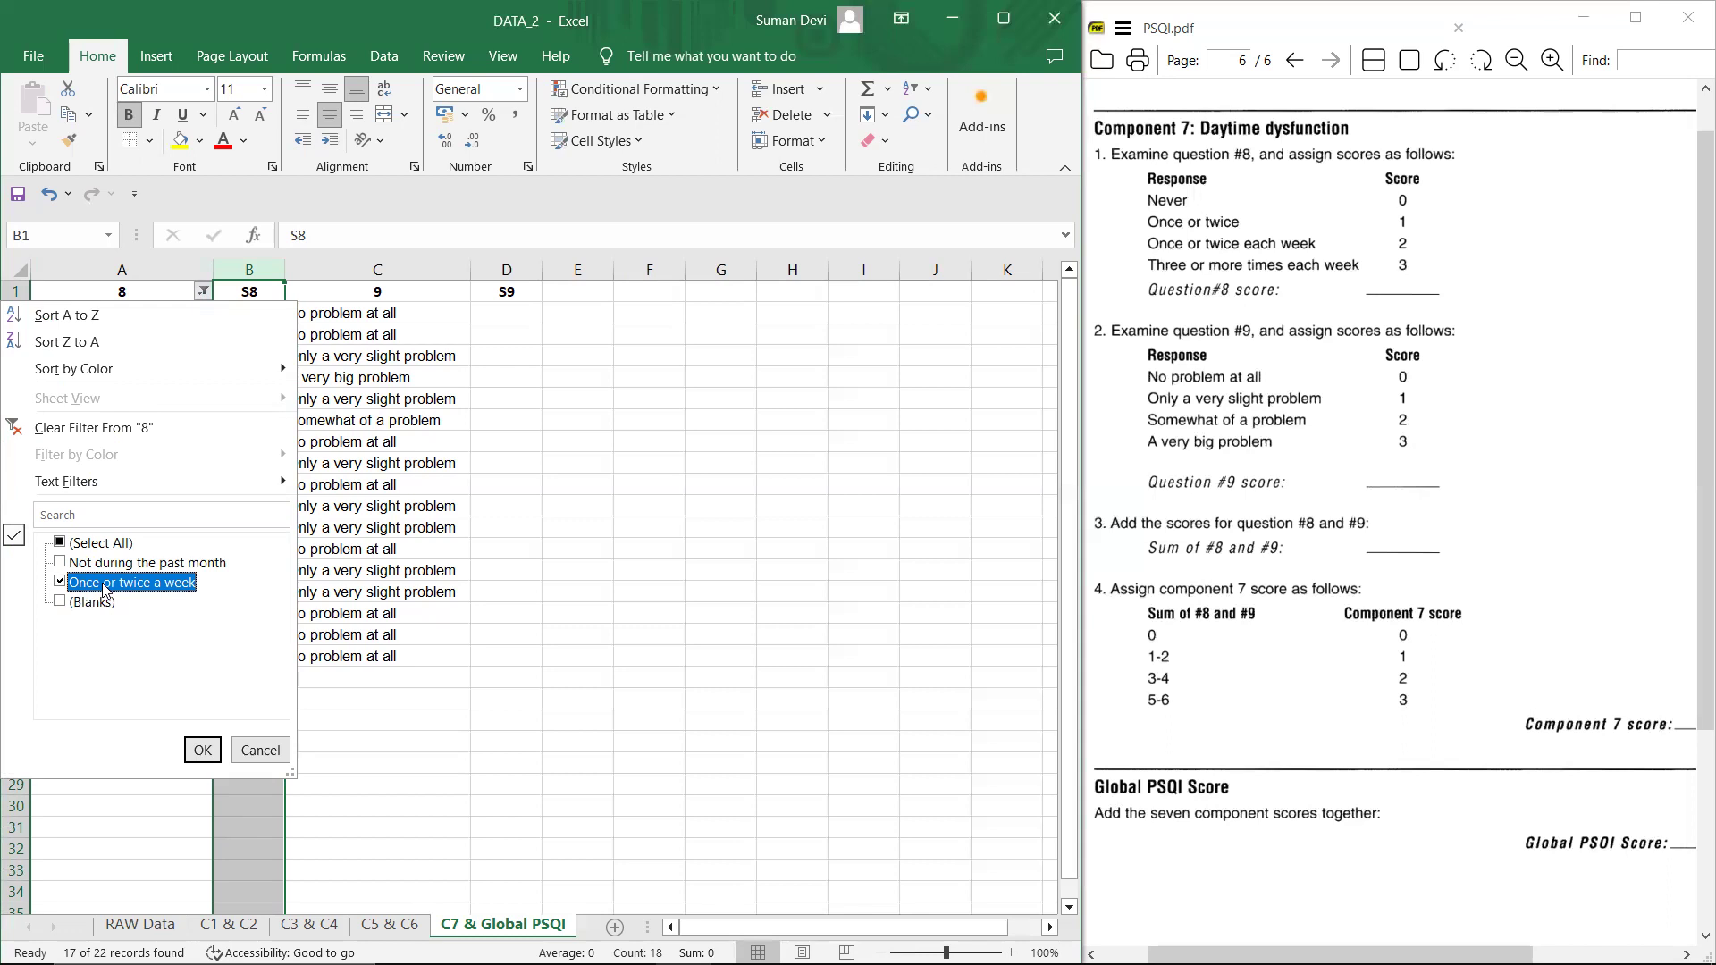
Step: Go to page 2 of PSQI.pdf and scroll sideways to see all answer columns for questions 6–10
left_click(1430, 469)
key("Home")
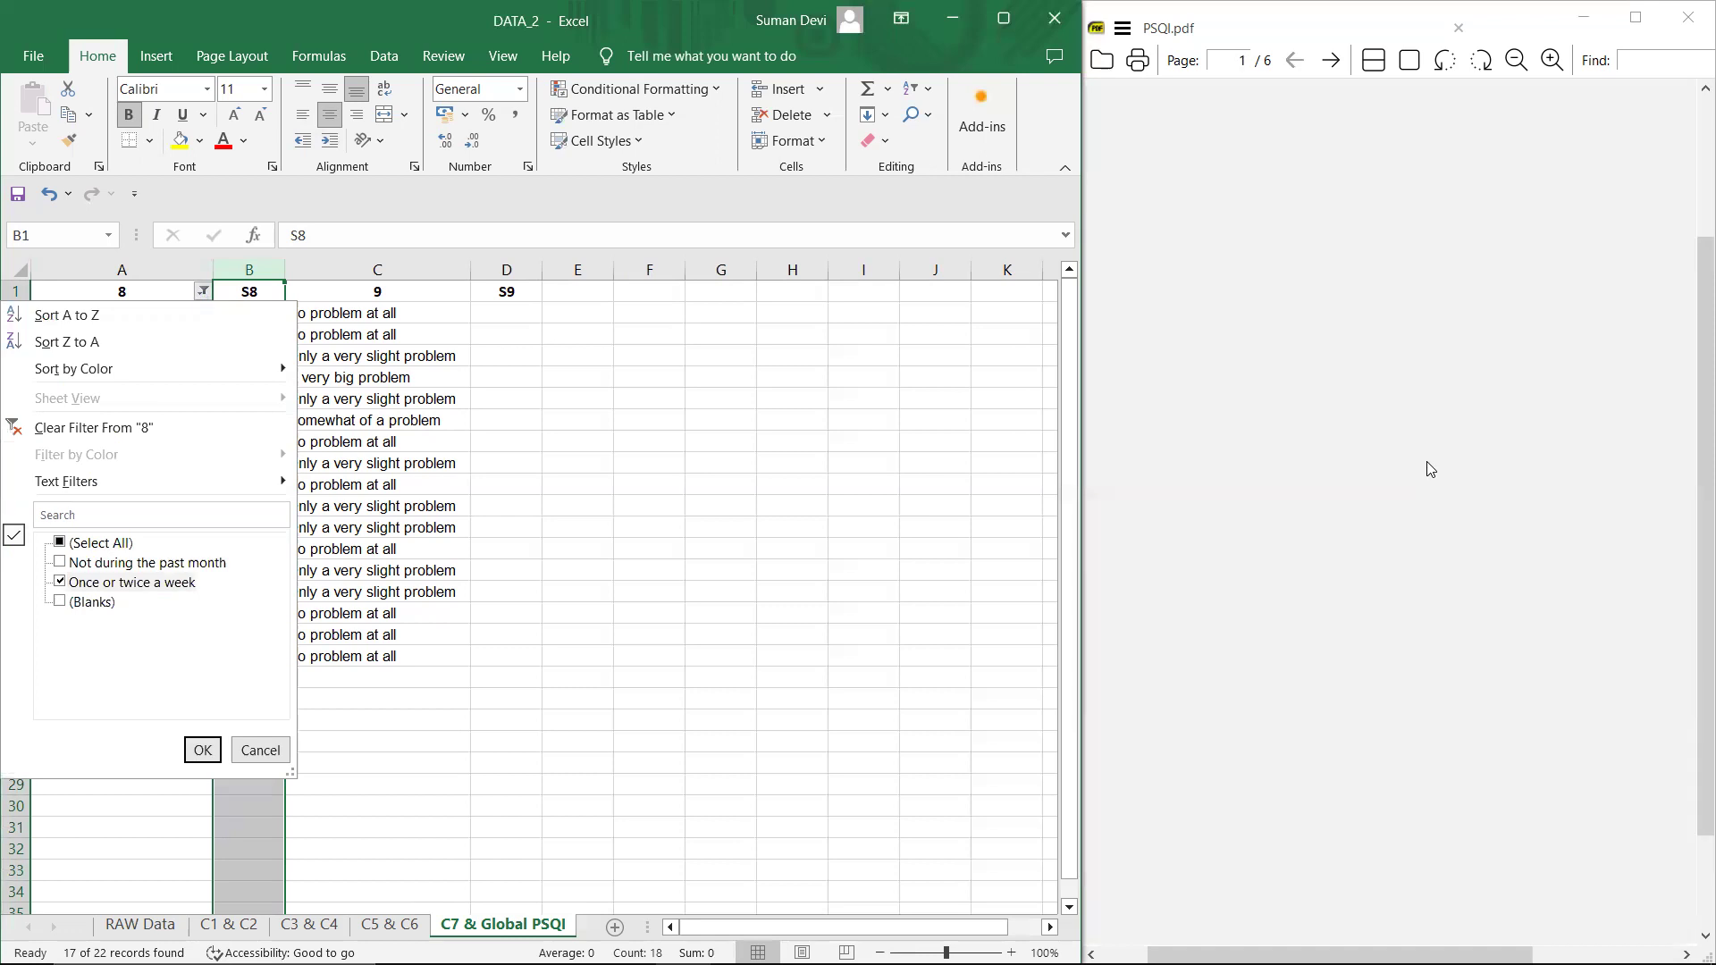
scroll(1430, 469, "down", 2)
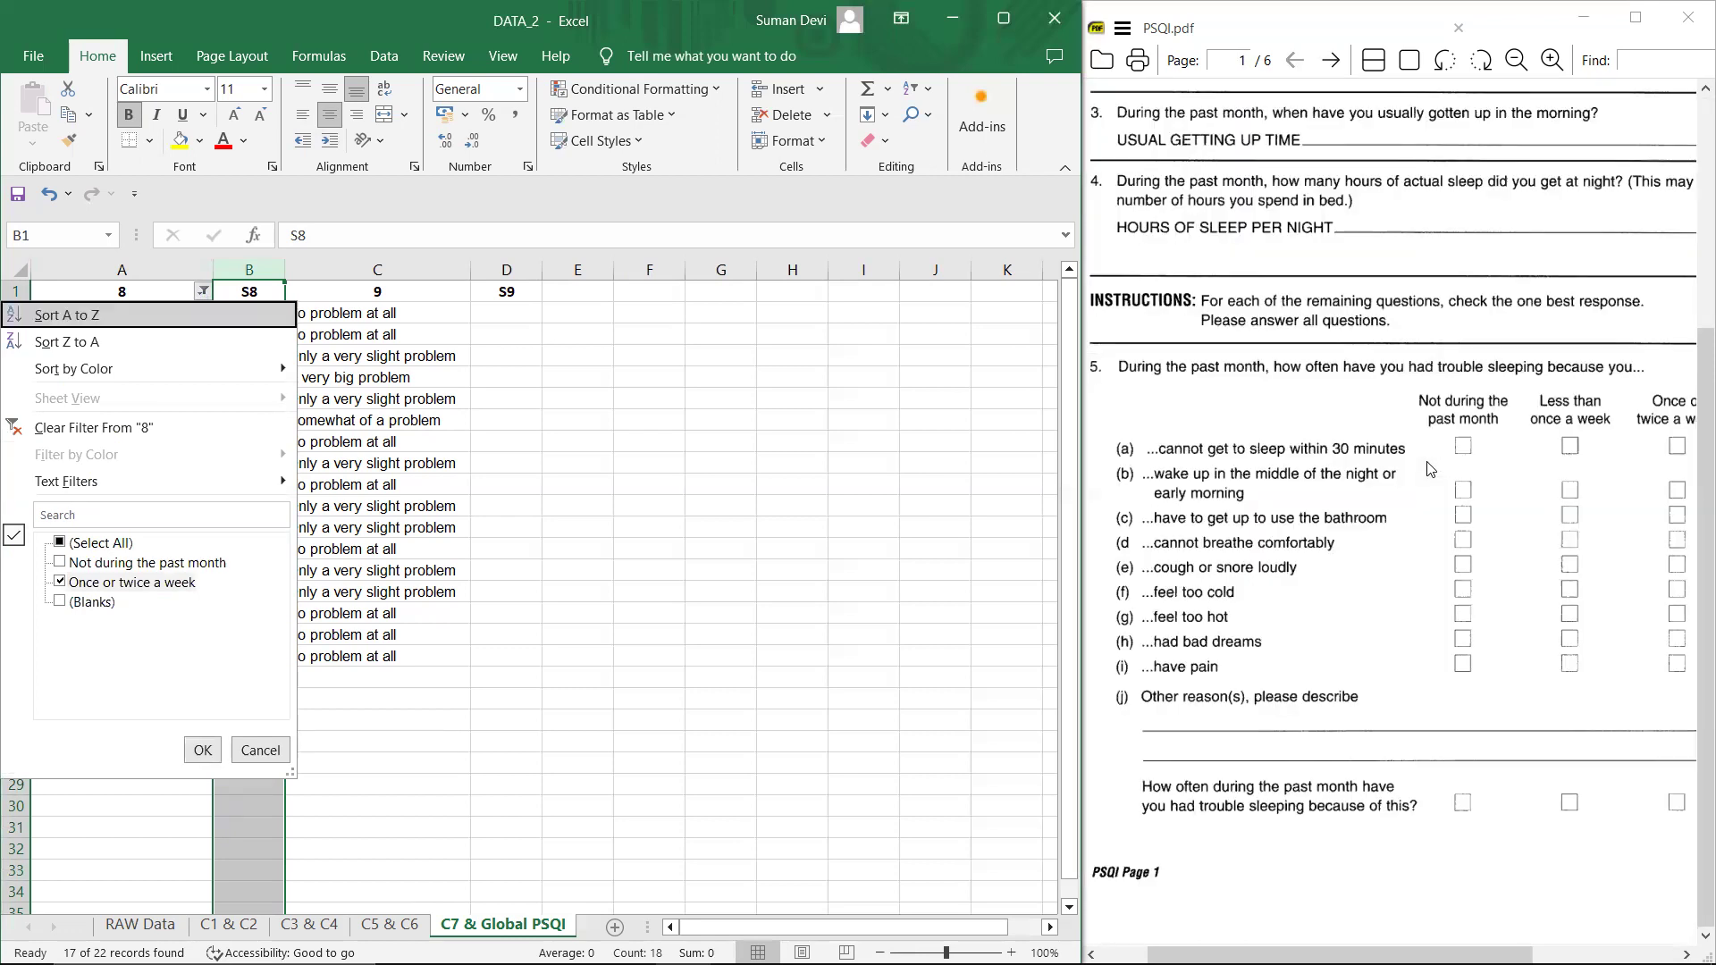
left_click(1359, 67)
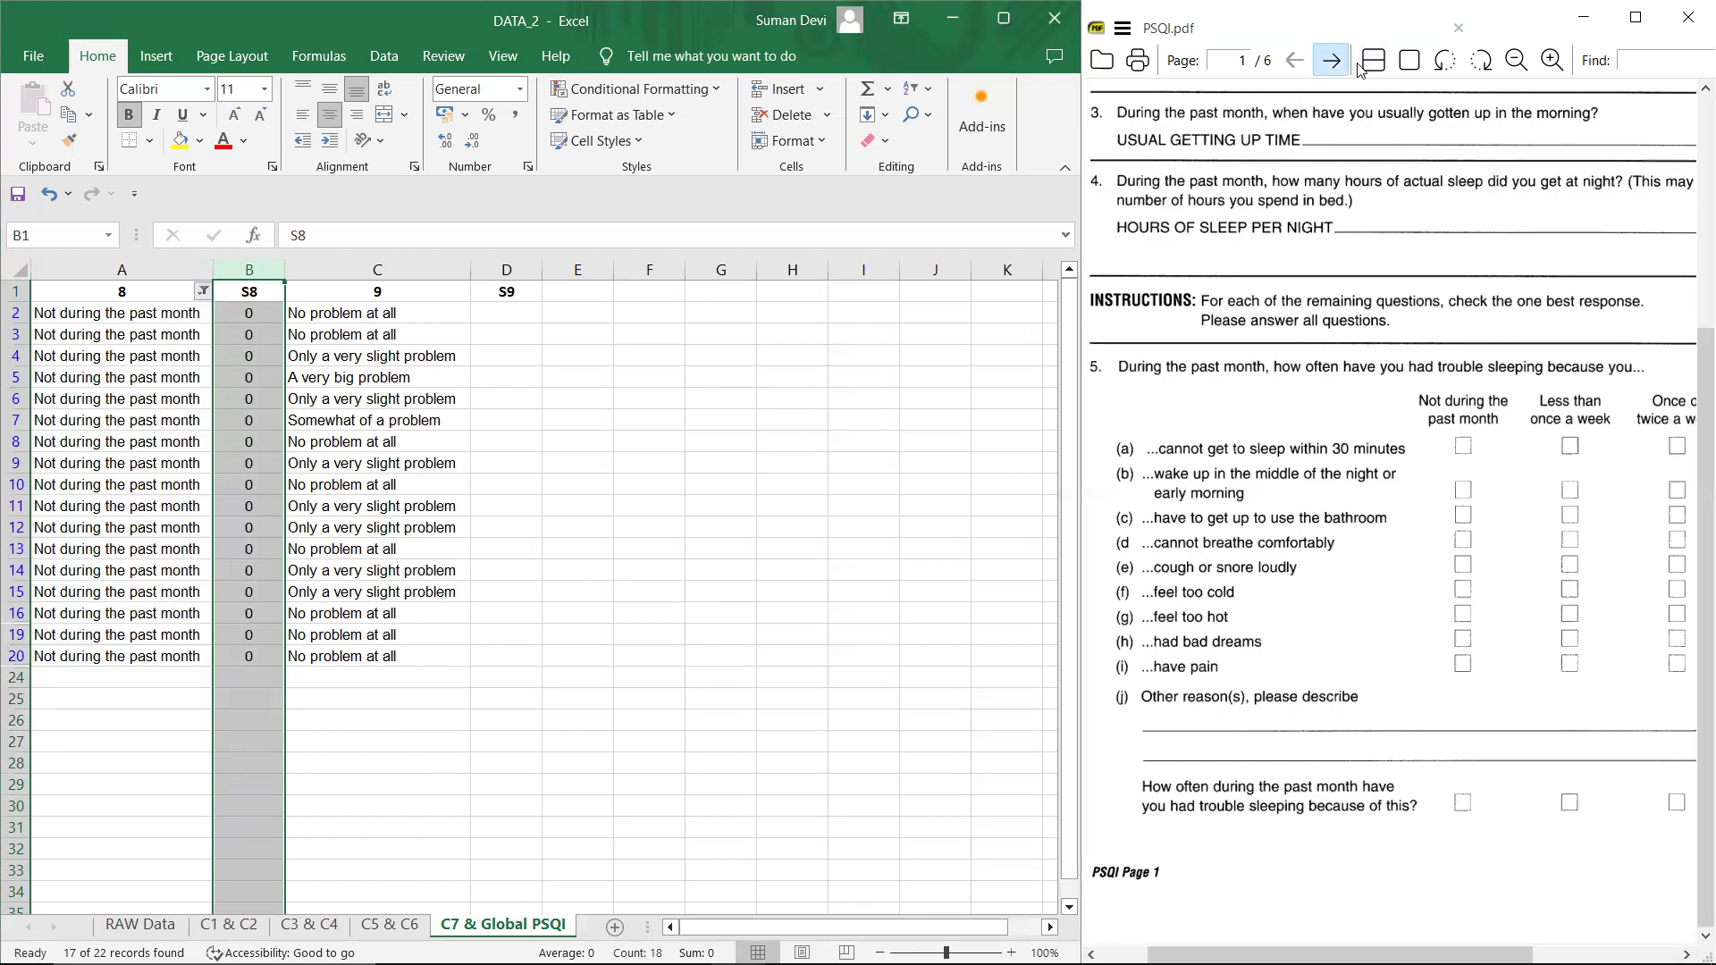
left_click(1346, 63)
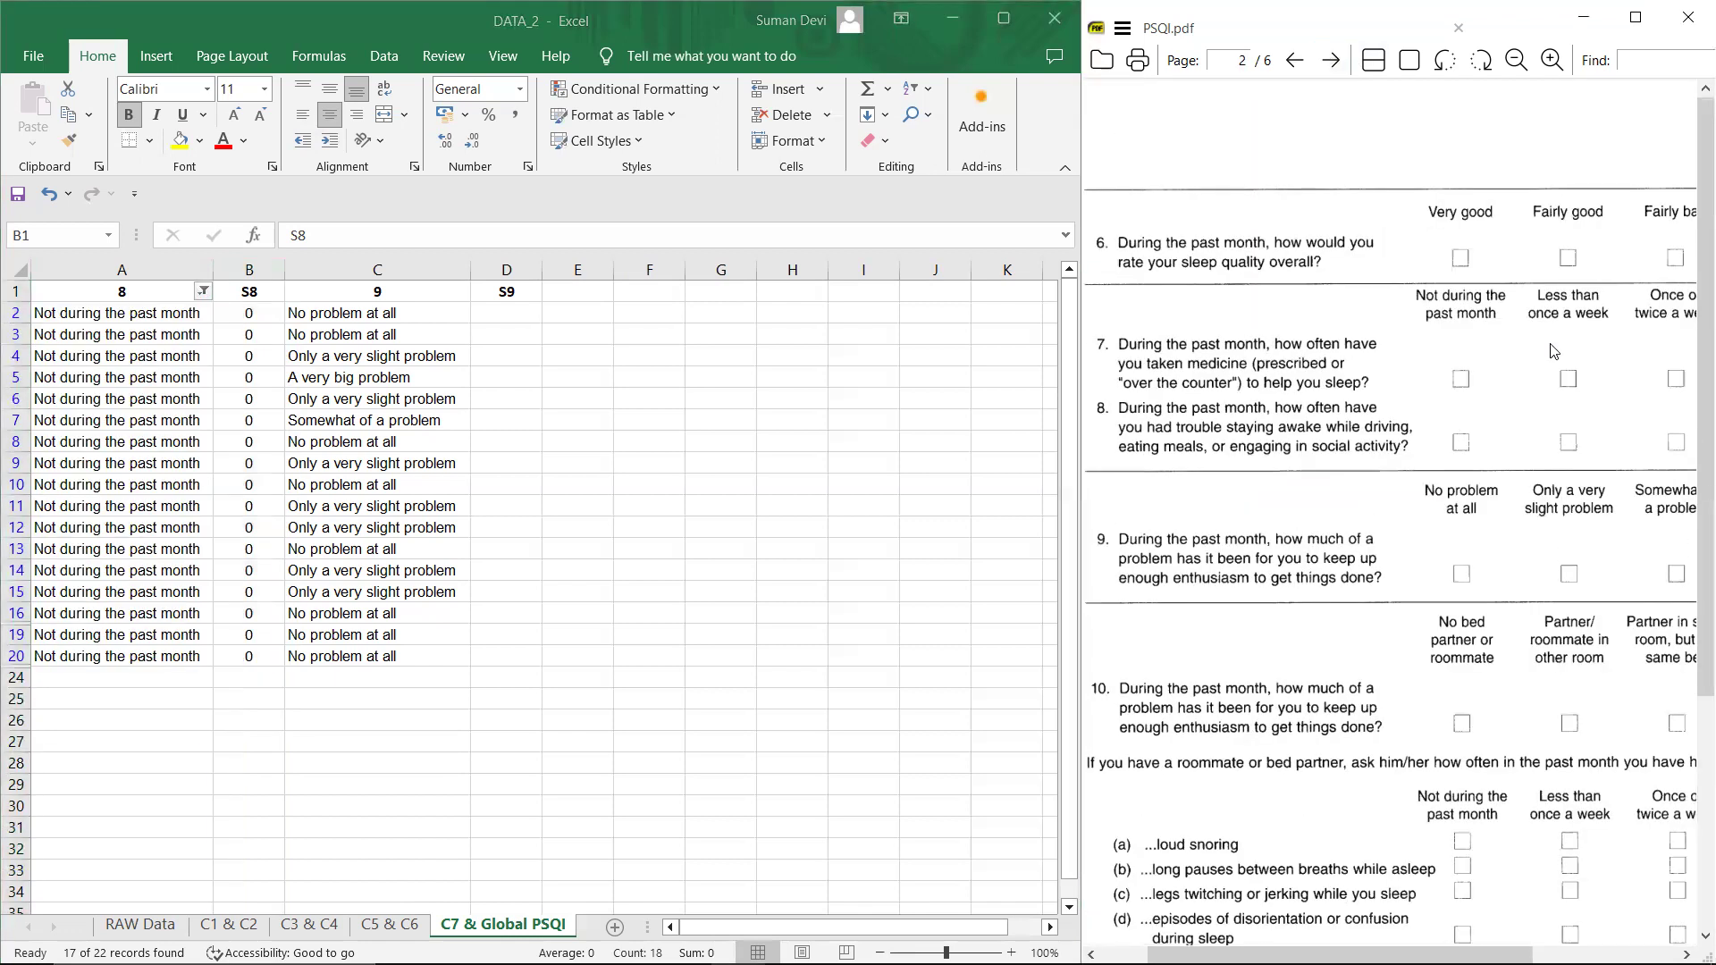
scroll(1553, 351, "right", 3)
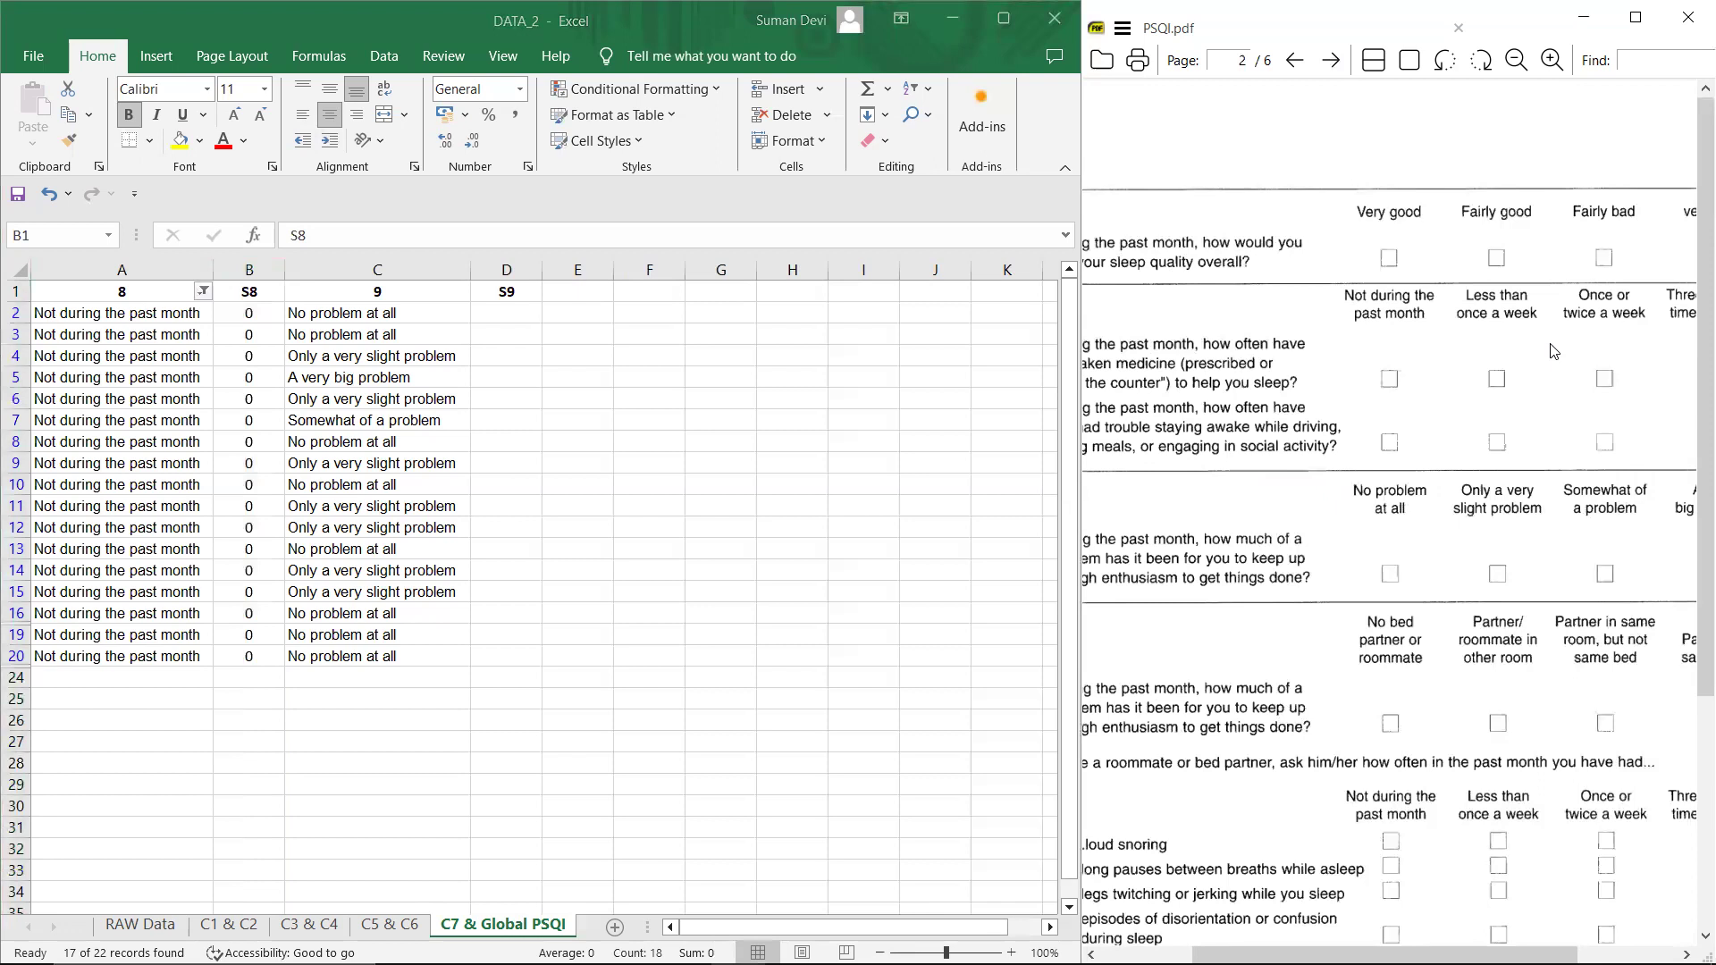
scroll(1553, 350, "left", 3)
scroll(1554, 350, "right", 3)
scroll(1554, 350, "right", 3)
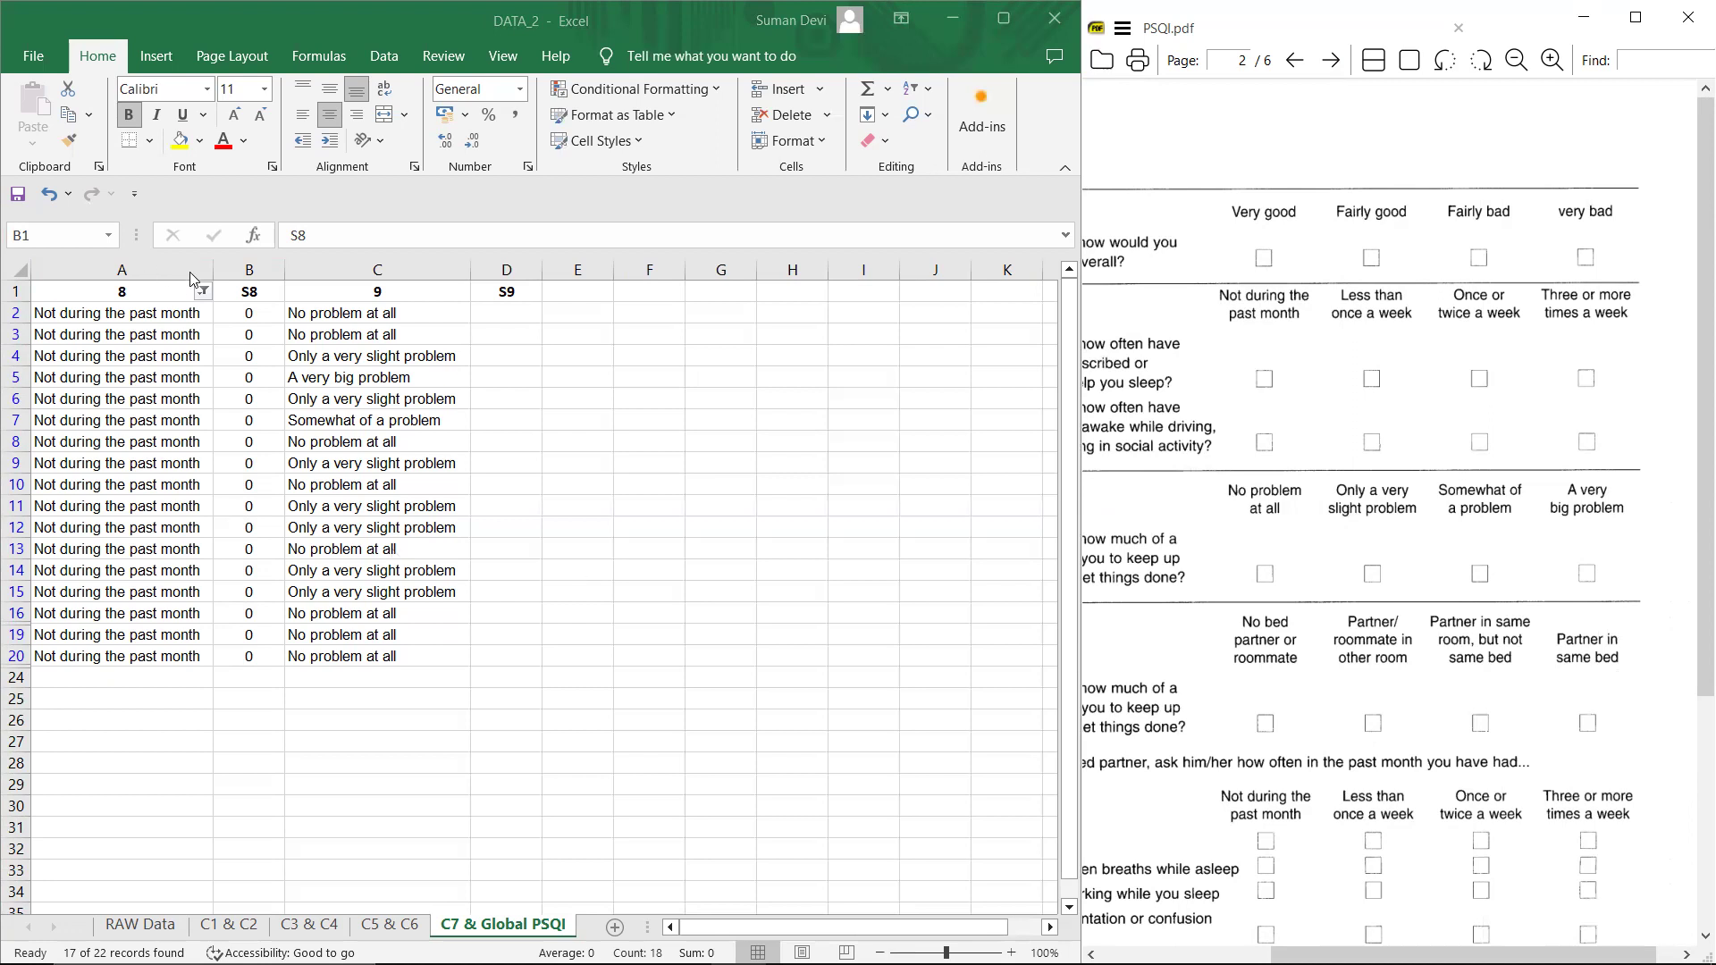
Step: Apply column A's filter showing only the 'Once or twice a week' rows
key("ctrl+space")
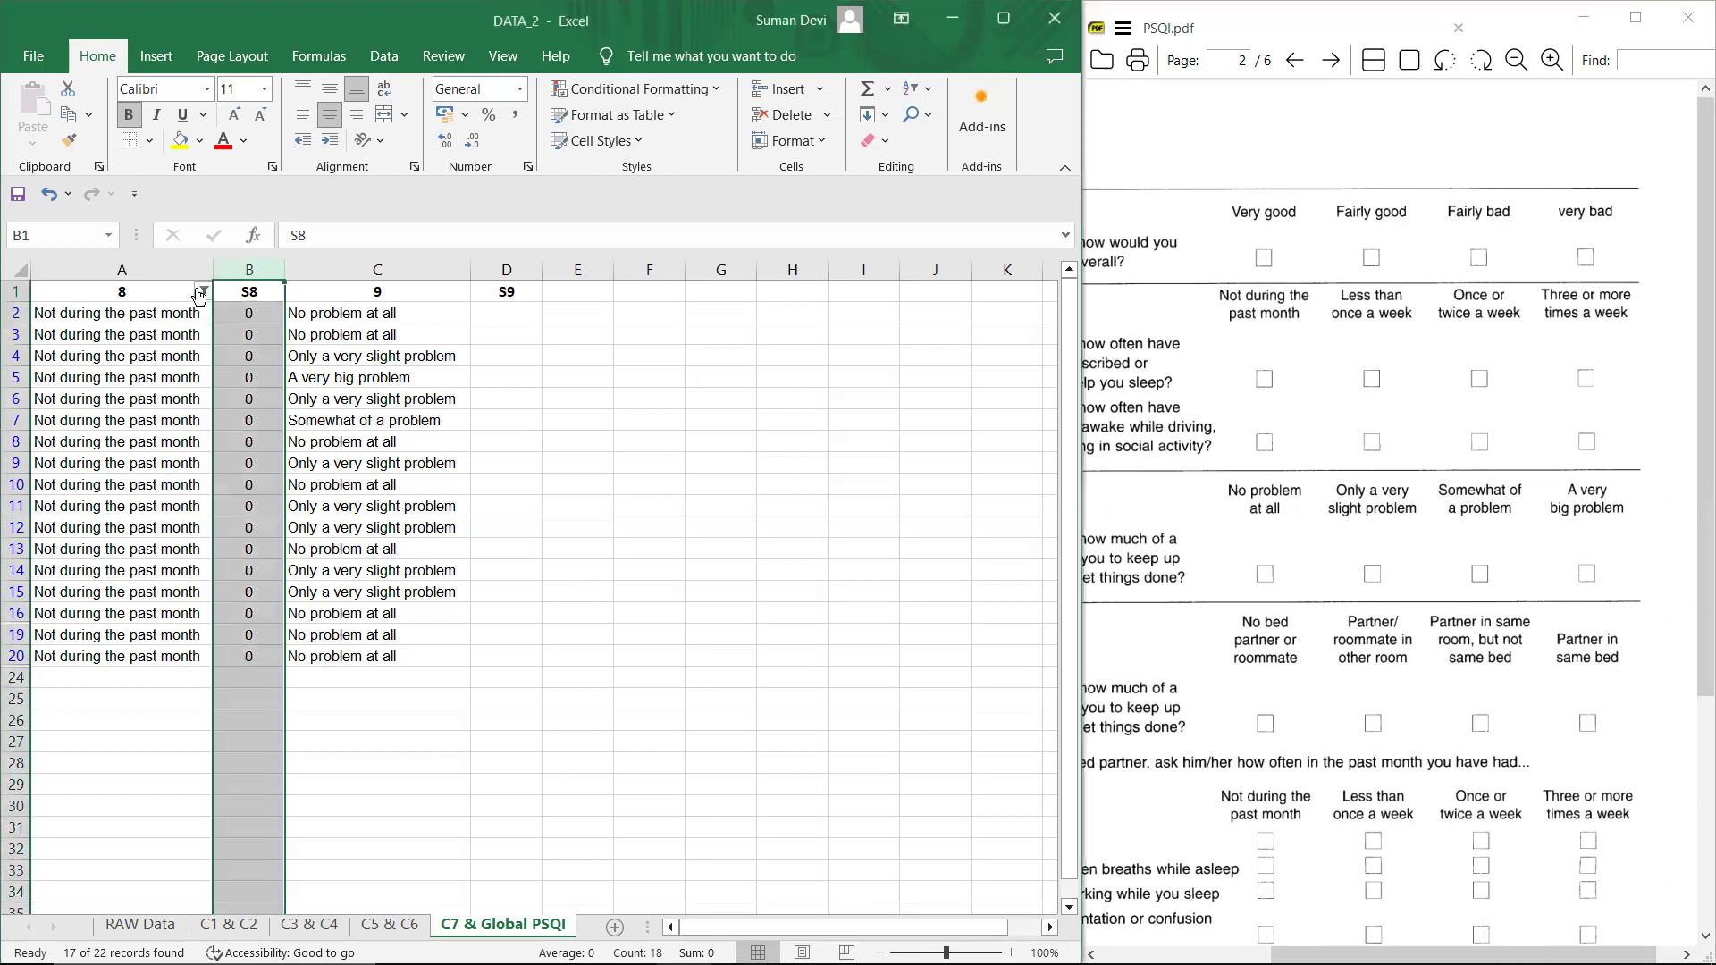
left_click(202, 292)
left_click(104, 582)
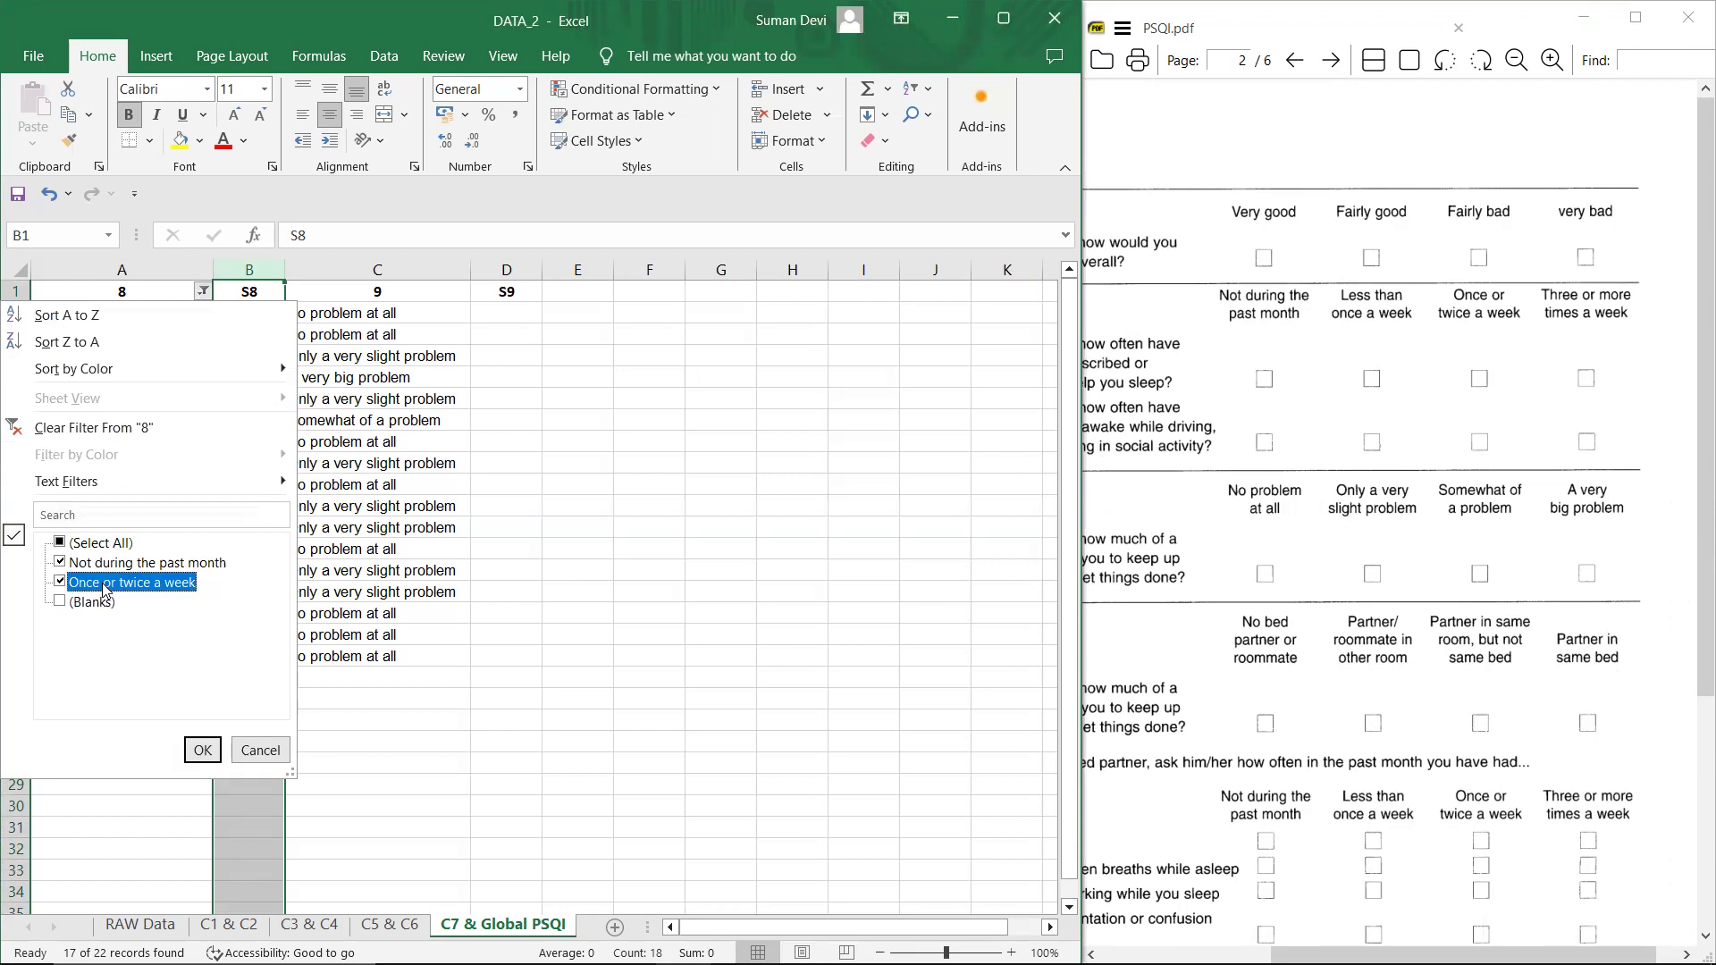
left_click(101, 578)
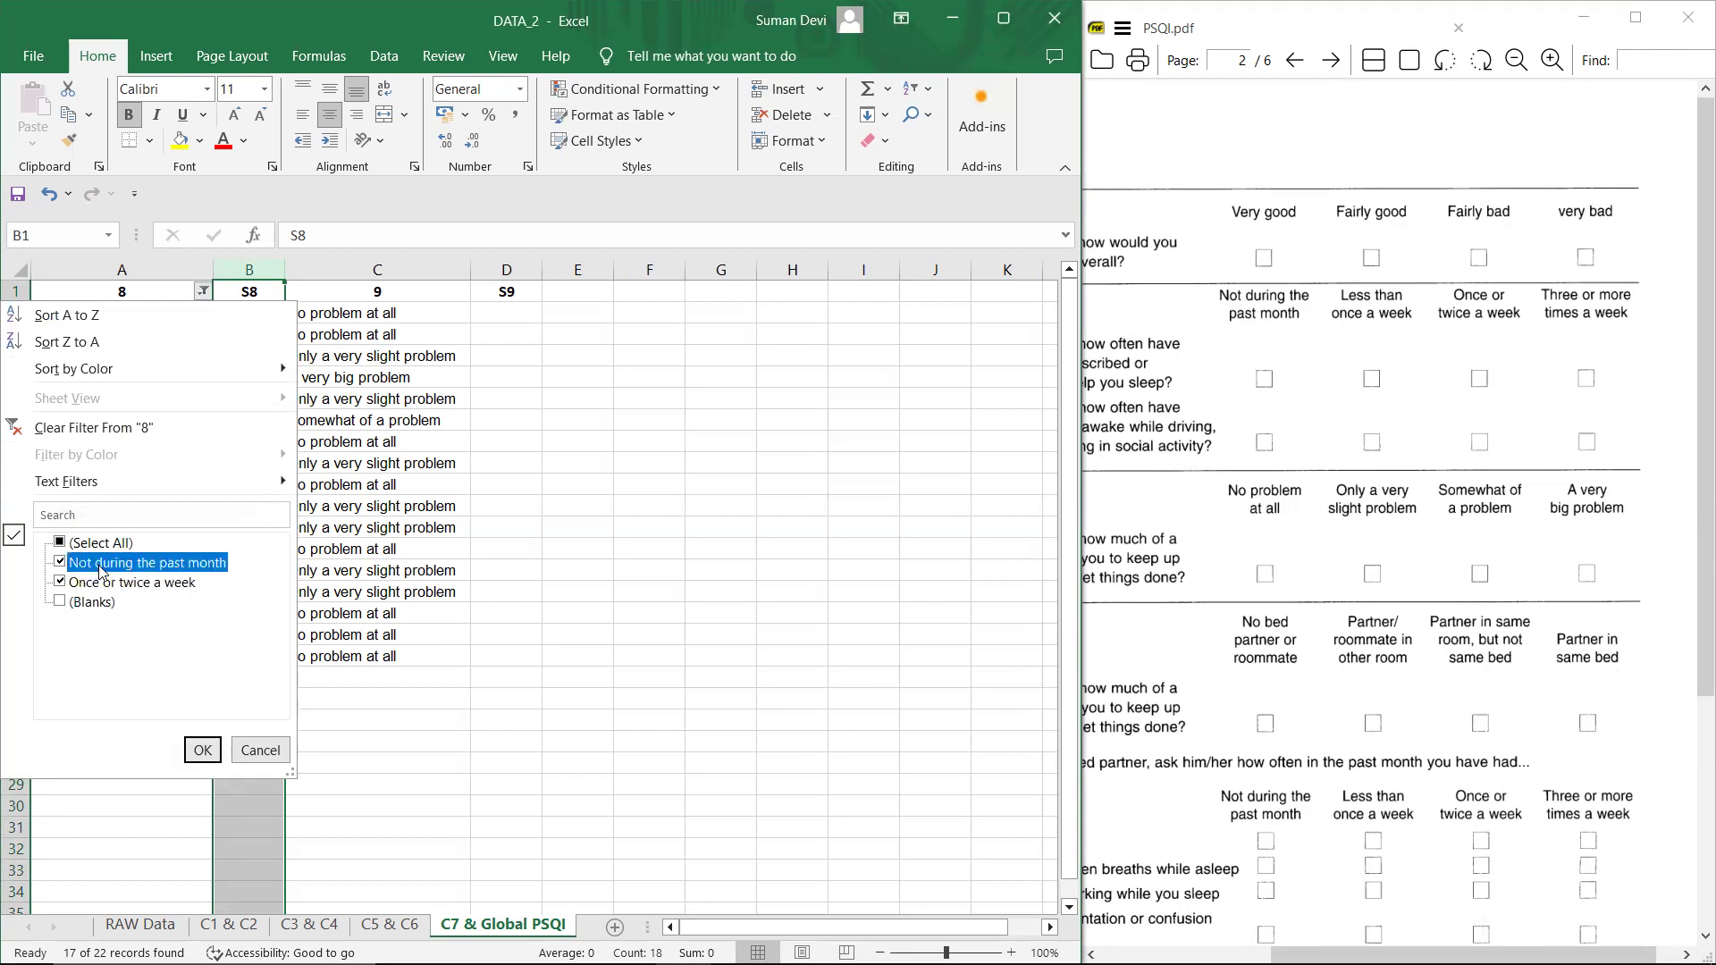
left_click(202, 750)
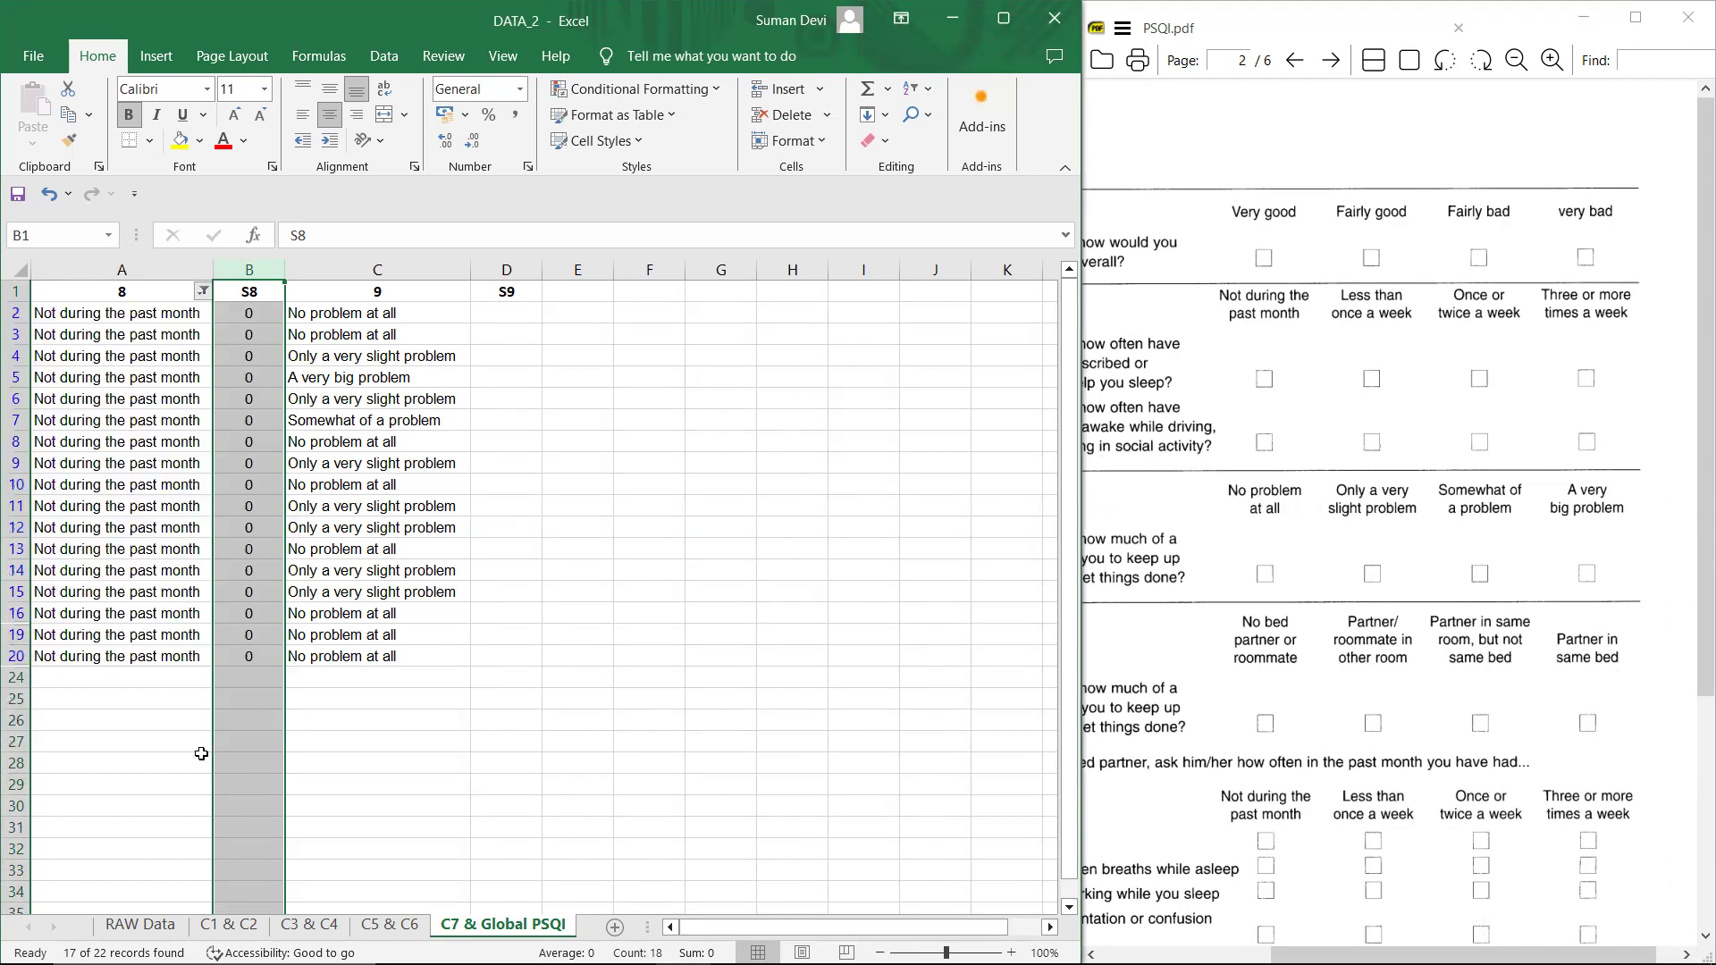
Step: Give the visible rows 17, 18 and 21 an S8 score of 2
left_click(262, 317)
type("2")
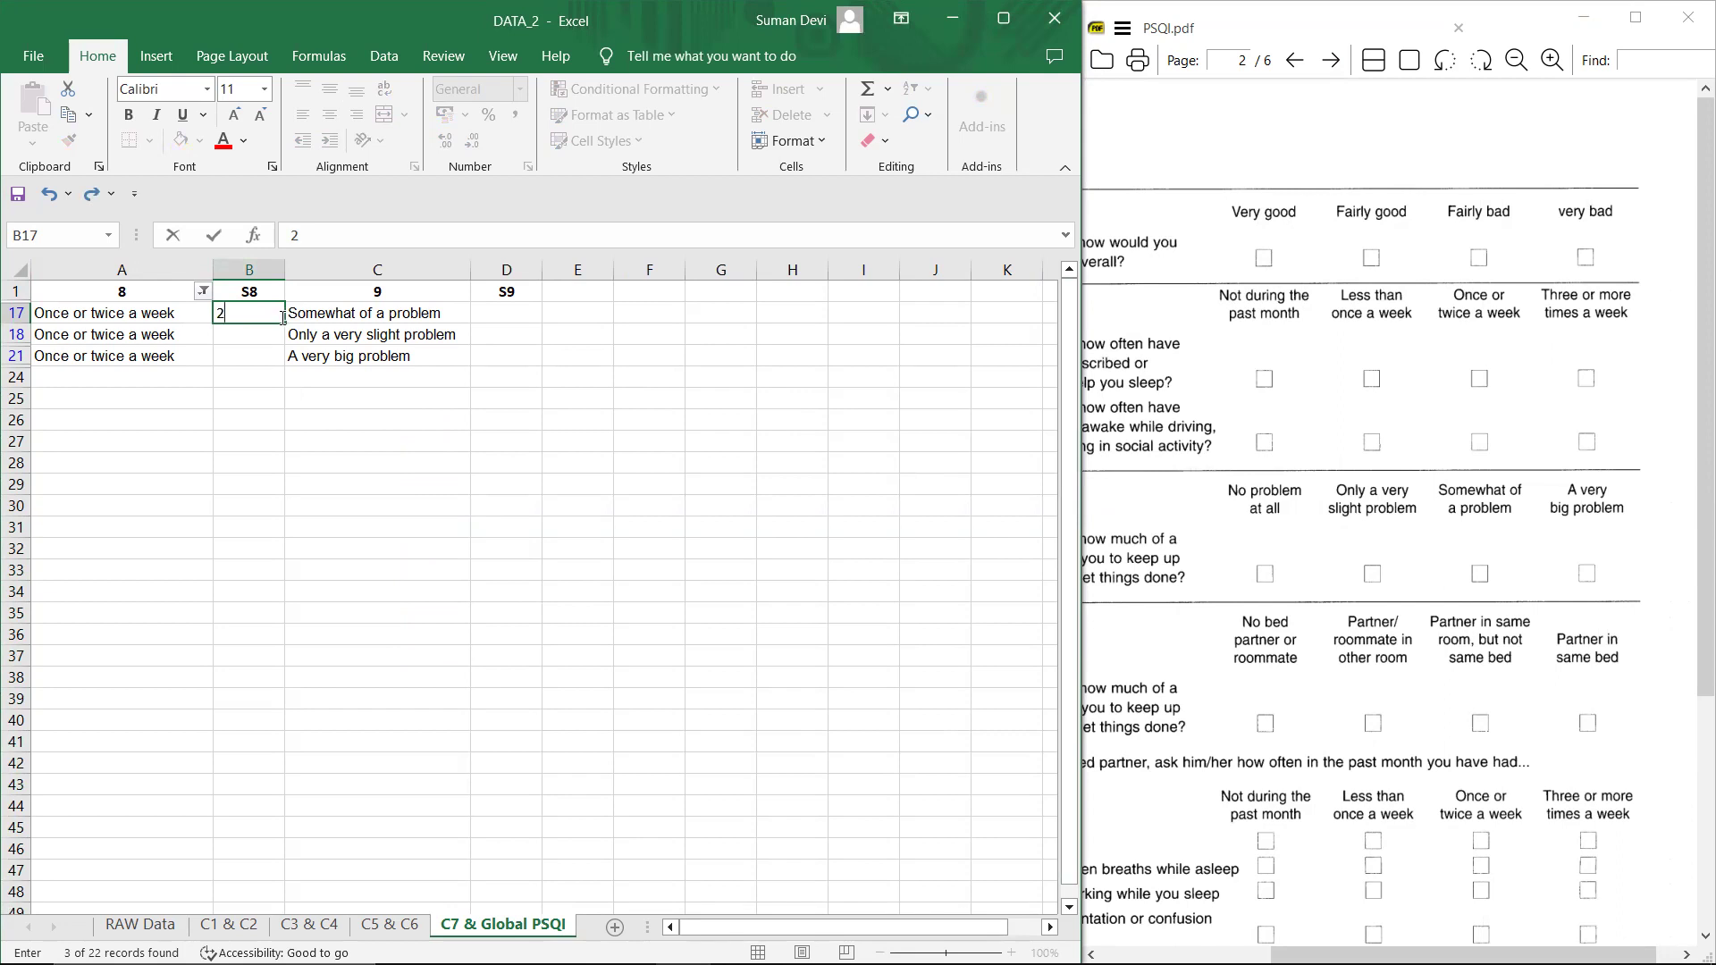
left_click_drag(282, 323, 286, 362)
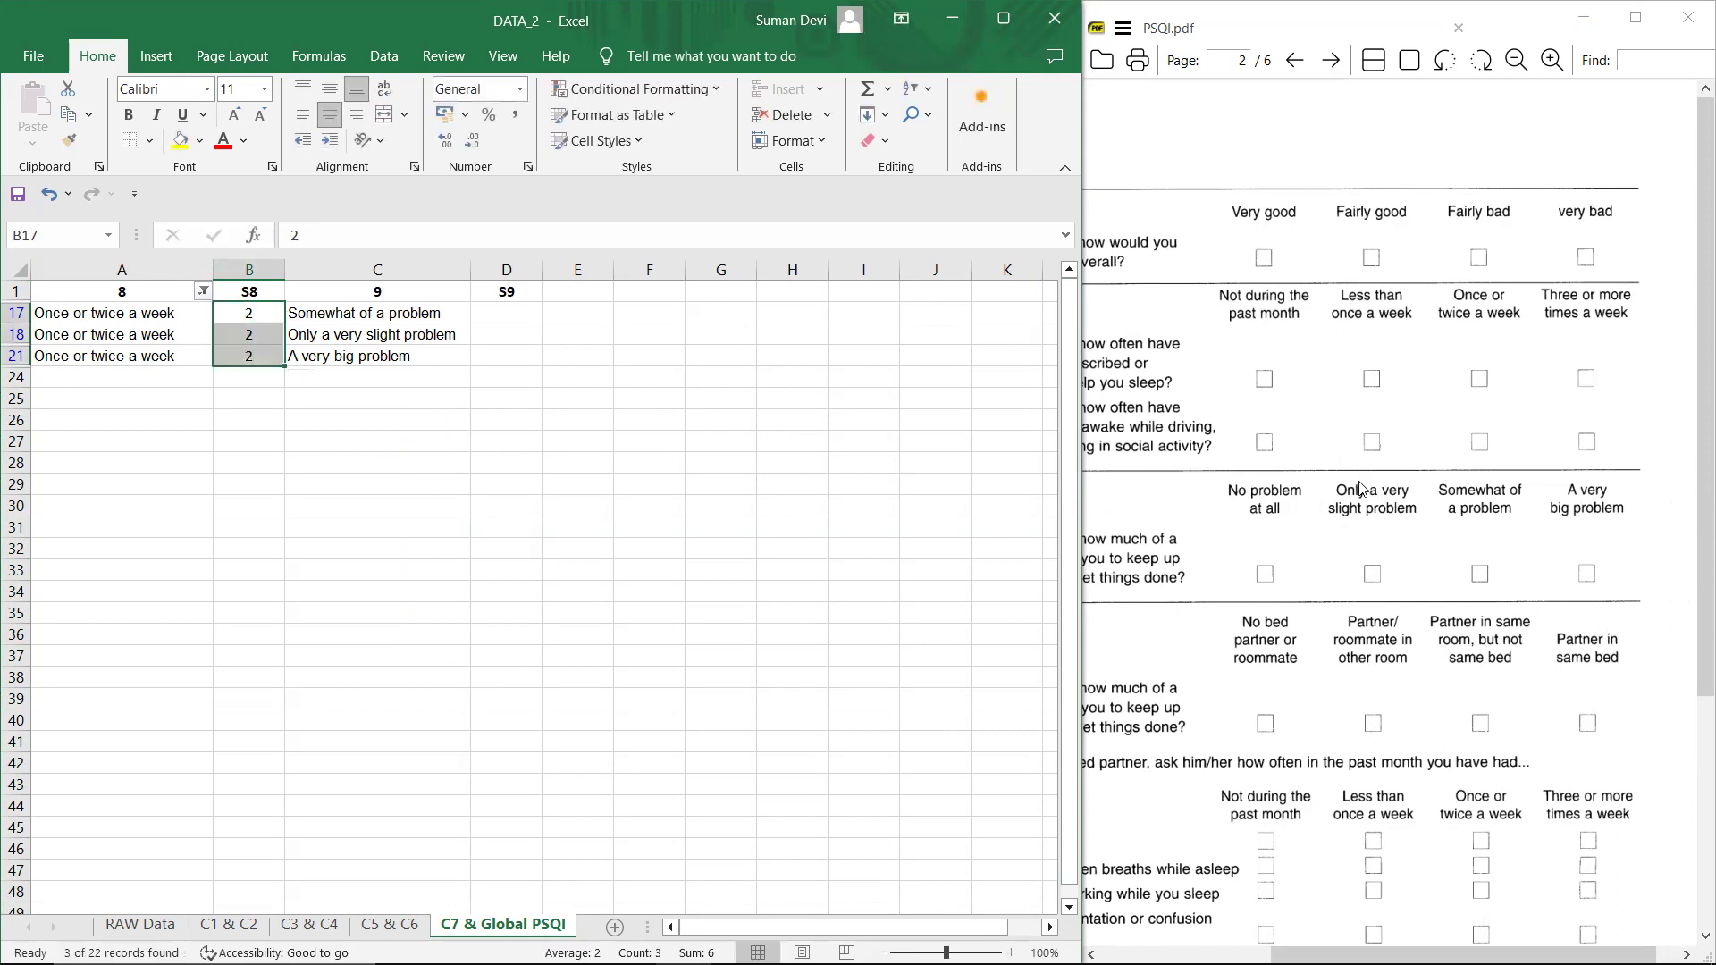
left_click(1274, 381)
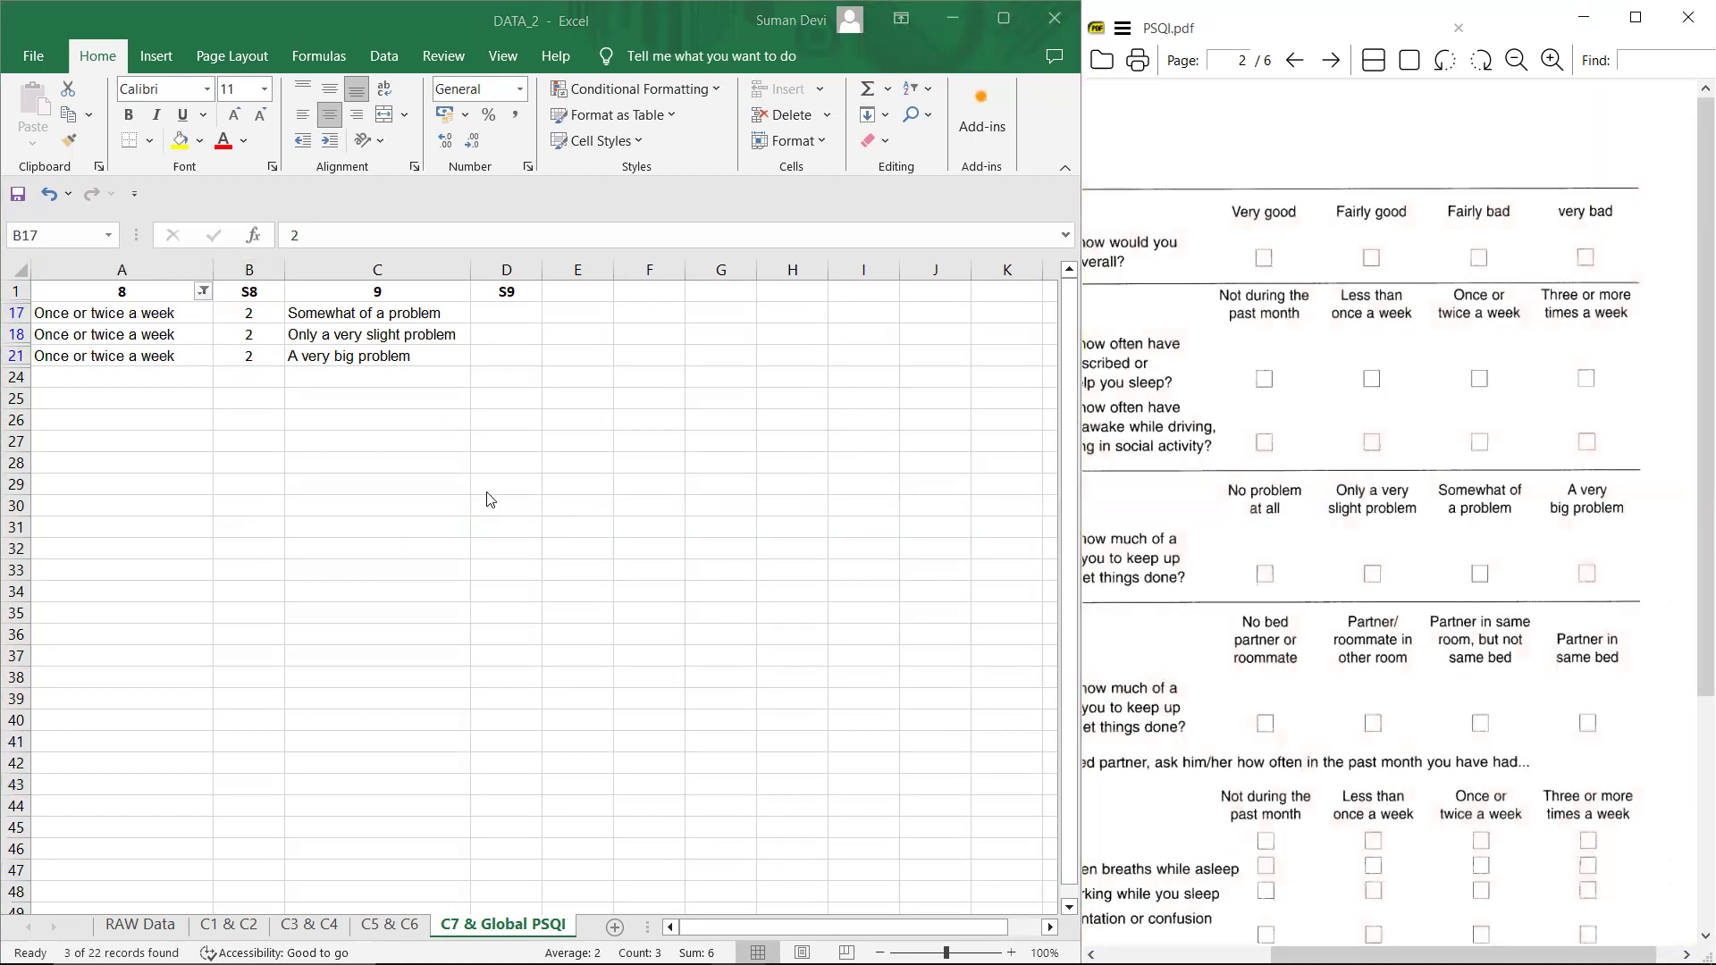
Step: Pan the PDF page to review the rightmost answer columns and the question texts
scroll(1295, 554, "left", 3)
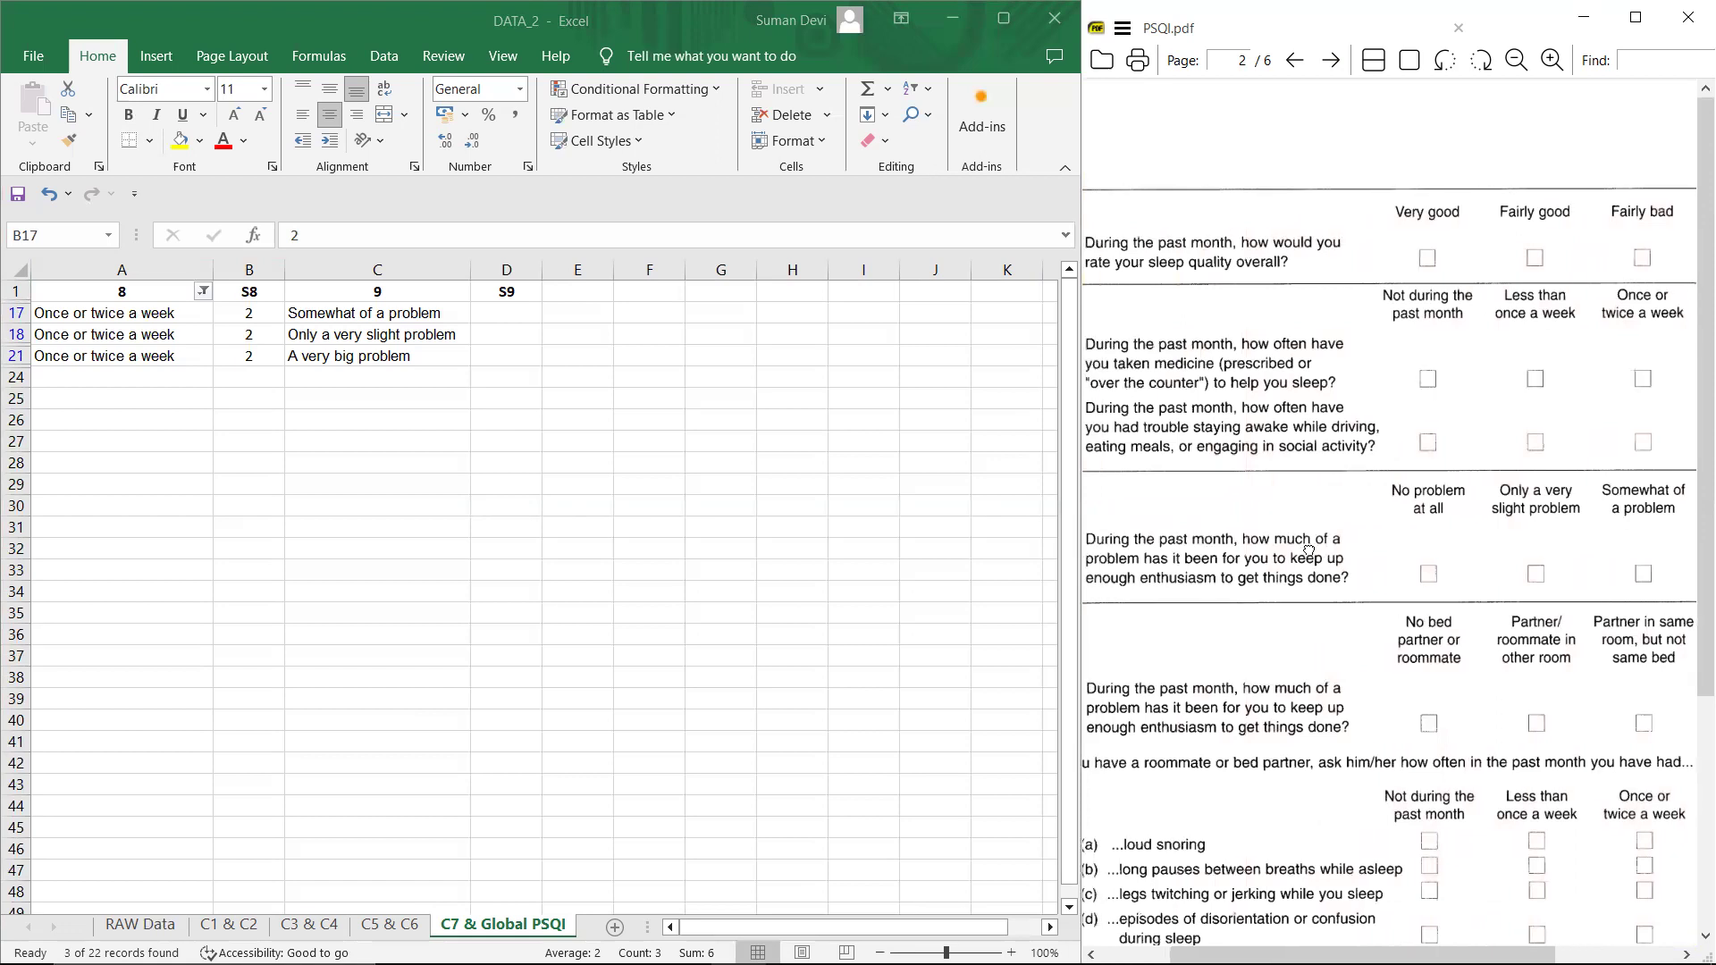
left_click_drag(1309, 551, 1088, 555)
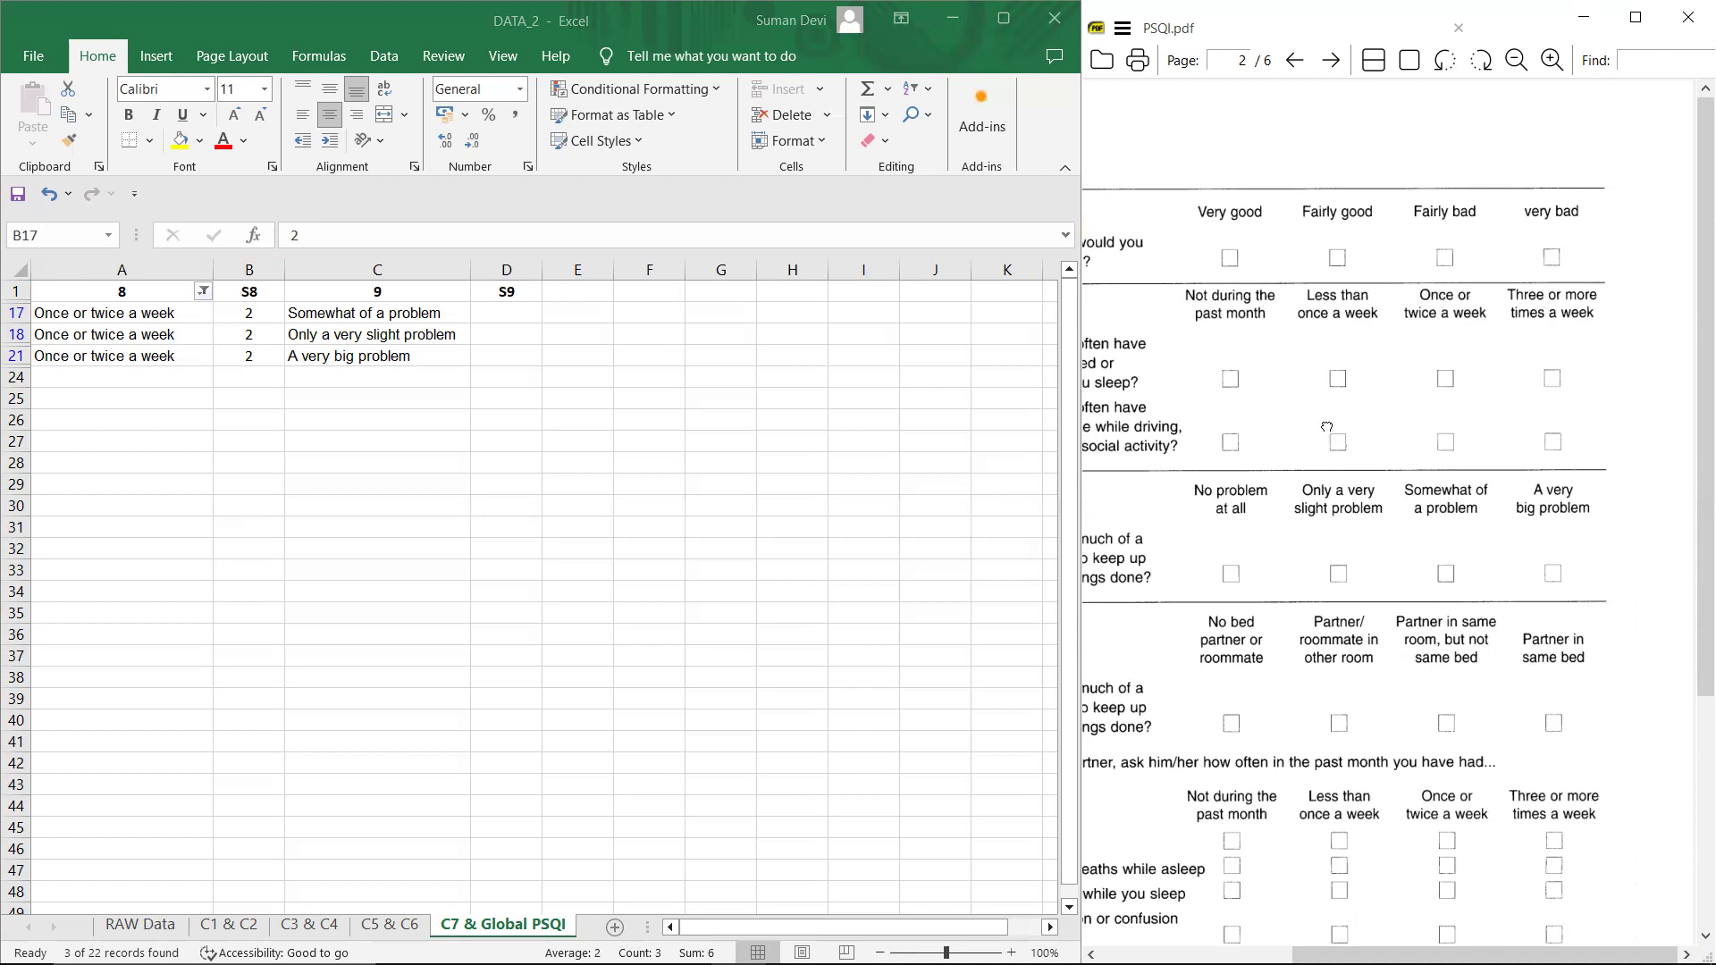
left_click_drag(1327, 428, 1586, 461)
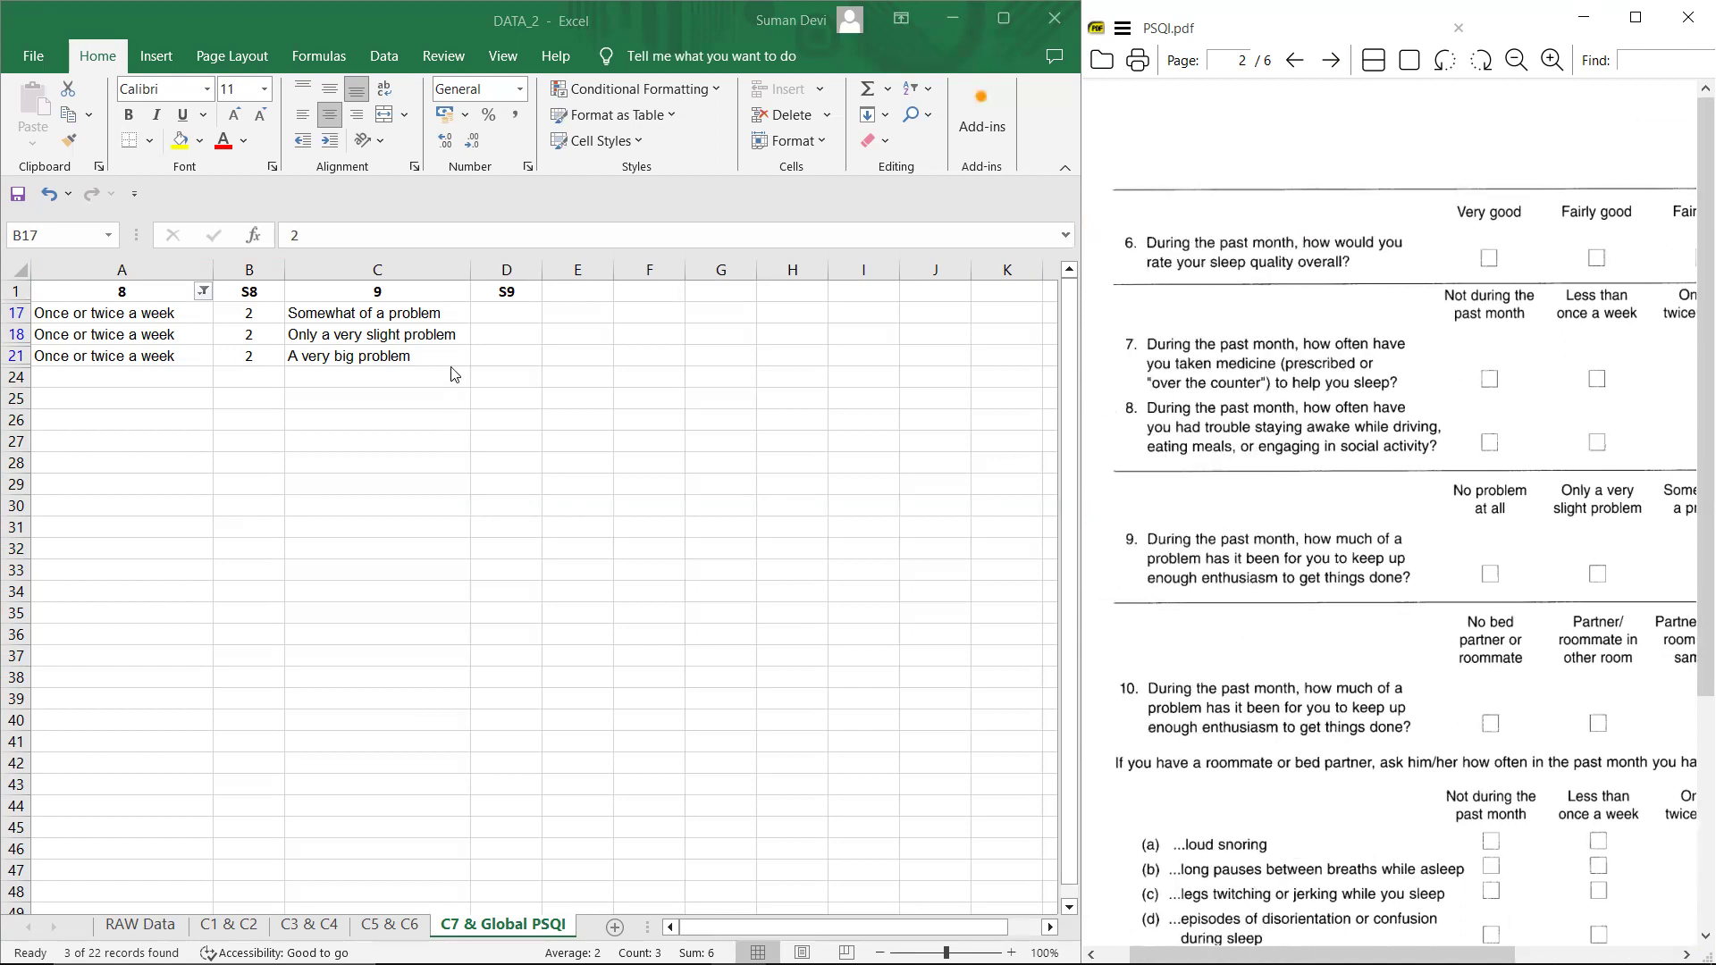
Step: Clear column A's filter by selecting all values, showing all 20 responses again
left_click(204, 297)
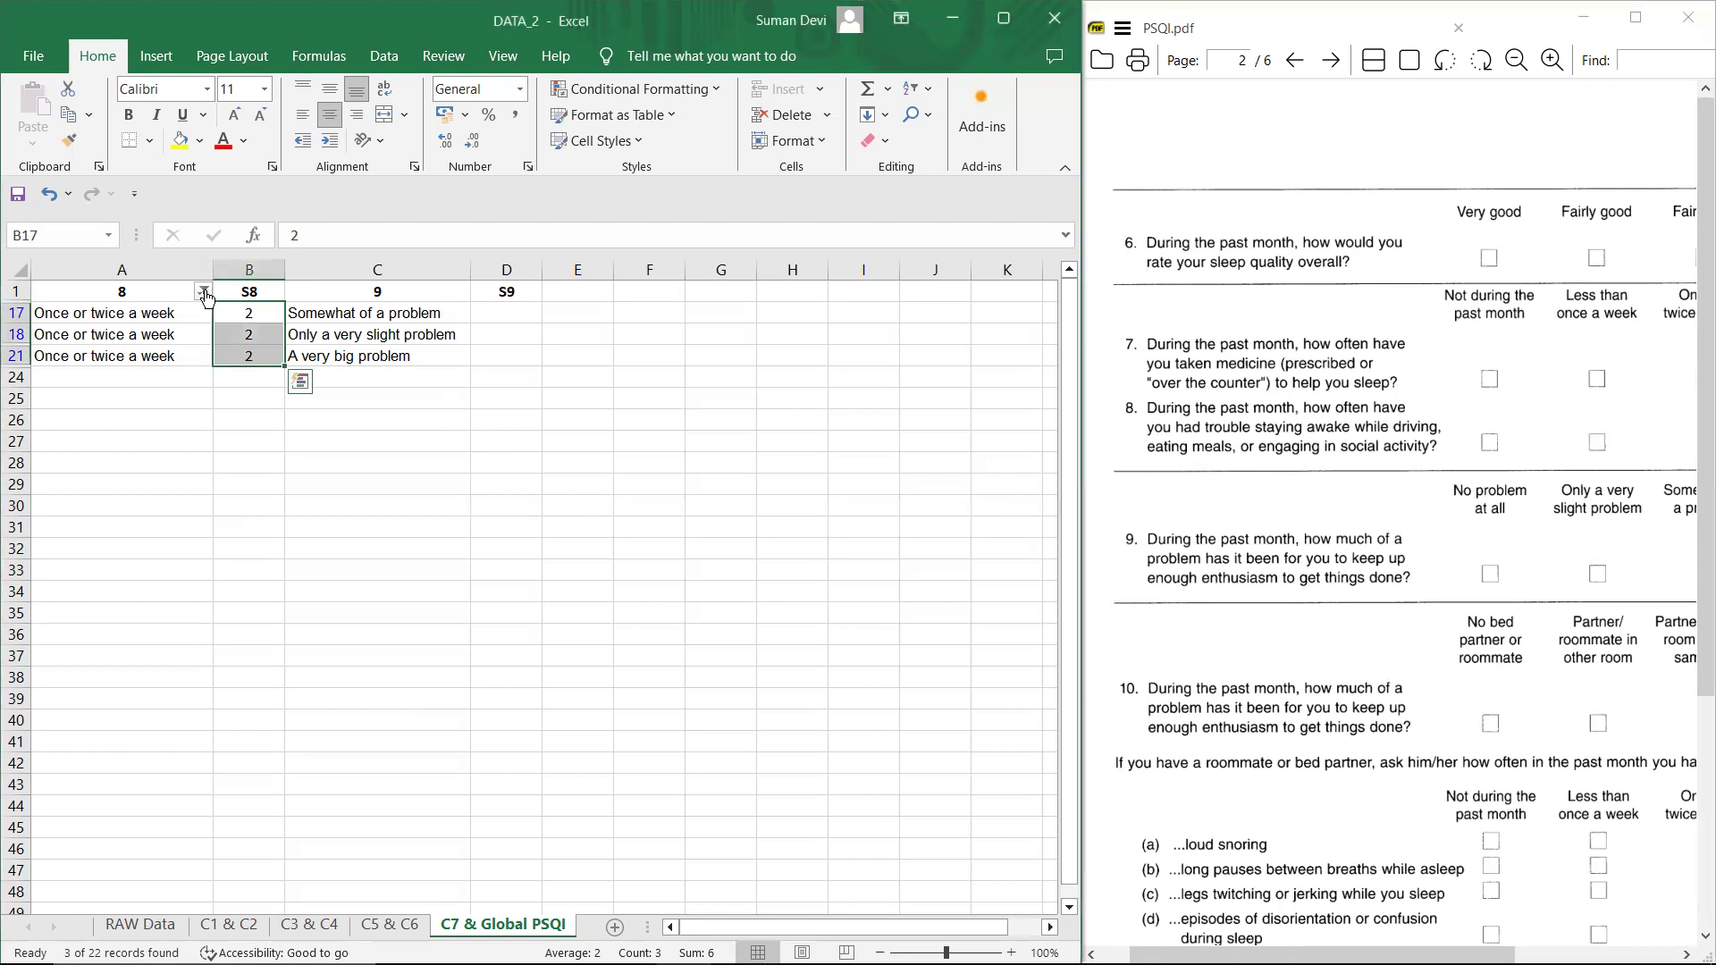
left_click(204, 291)
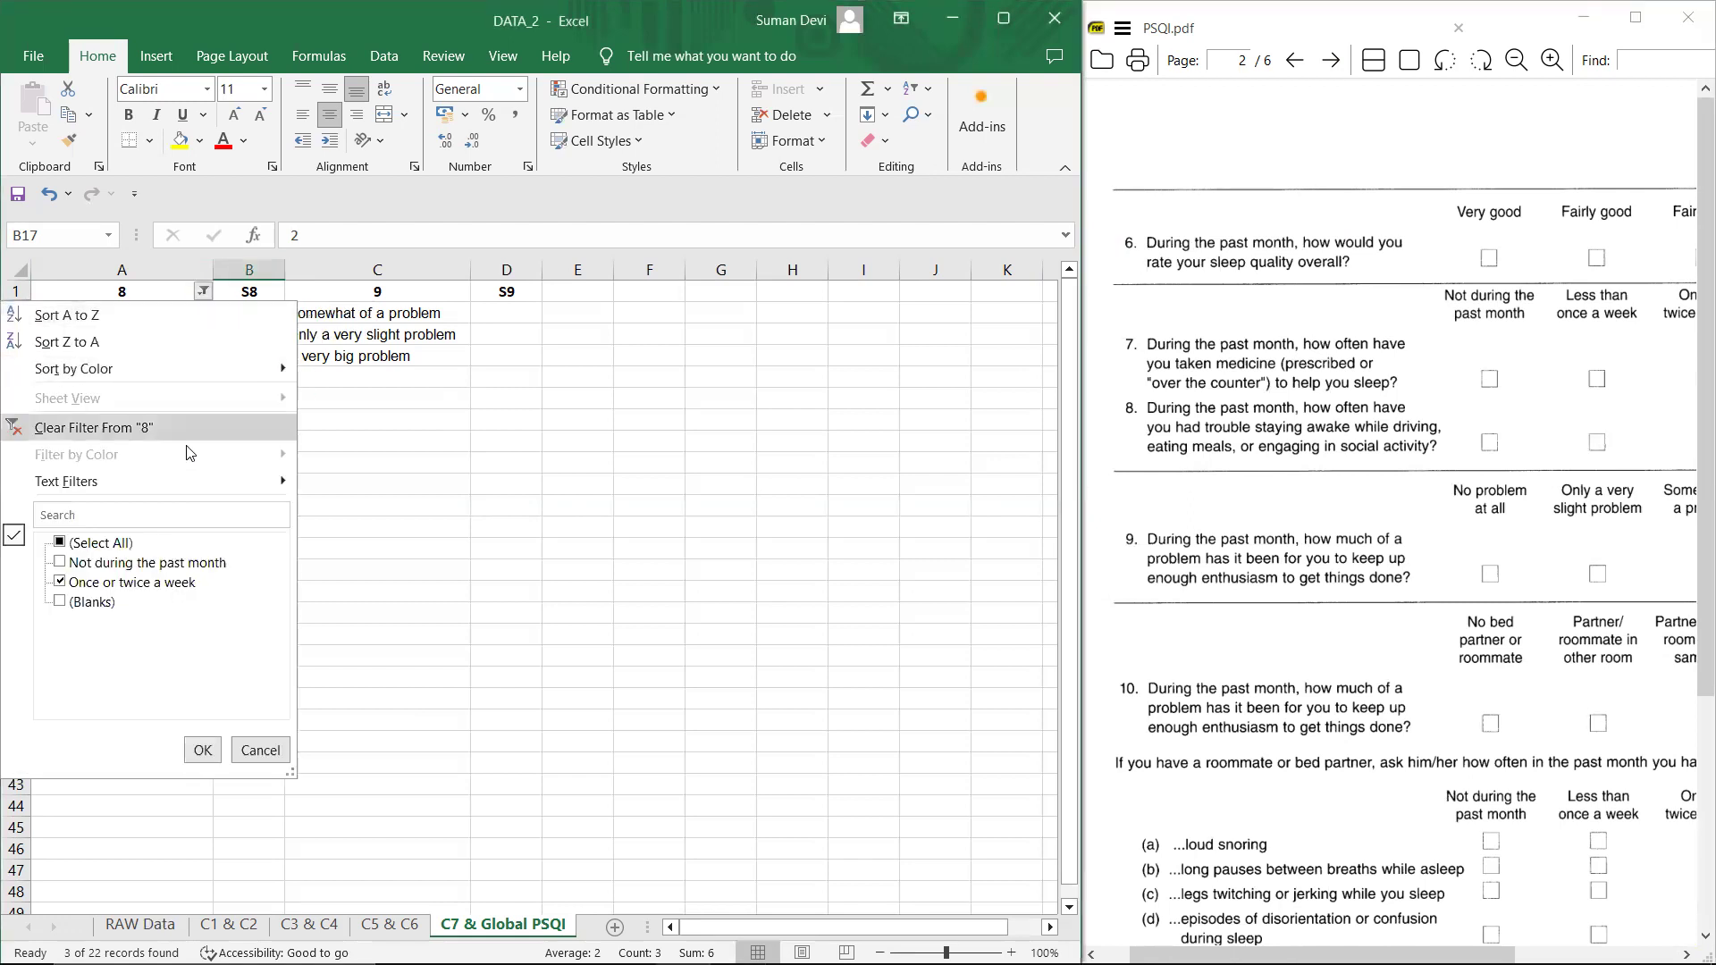
left_click(94, 543)
left_click(203, 749)
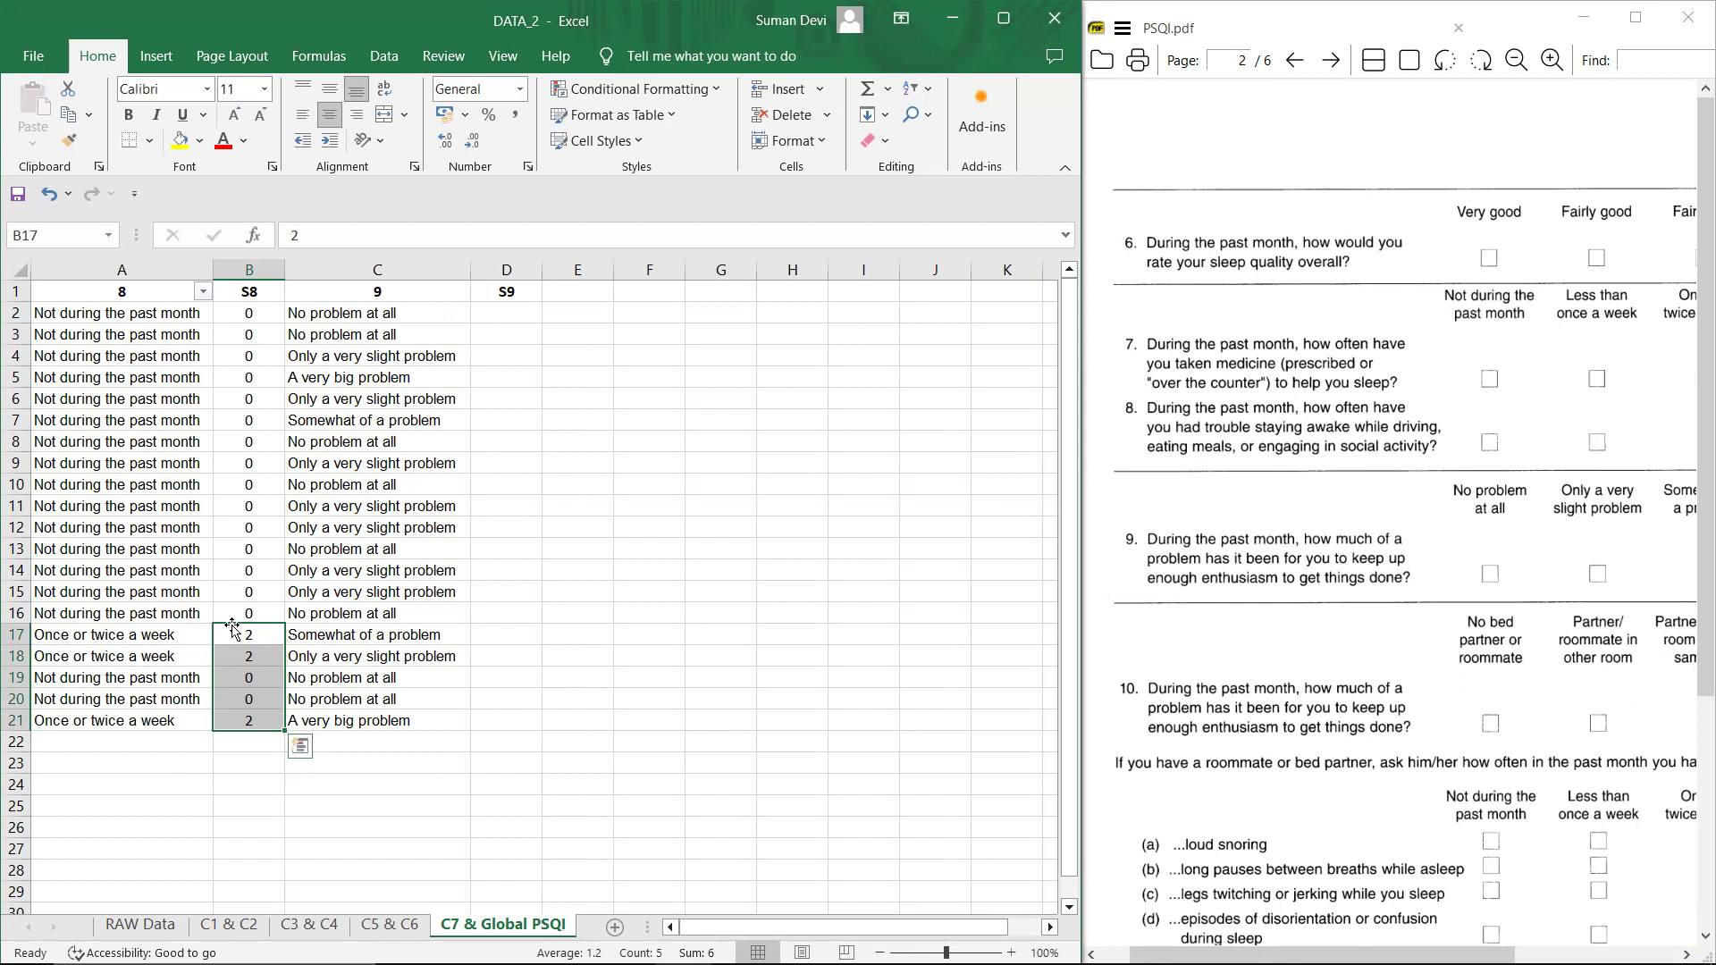
left_click(503, 313)
left_click_drag(1447, 572, 1324, 572)
scroll(1324, 572, "down", 20)
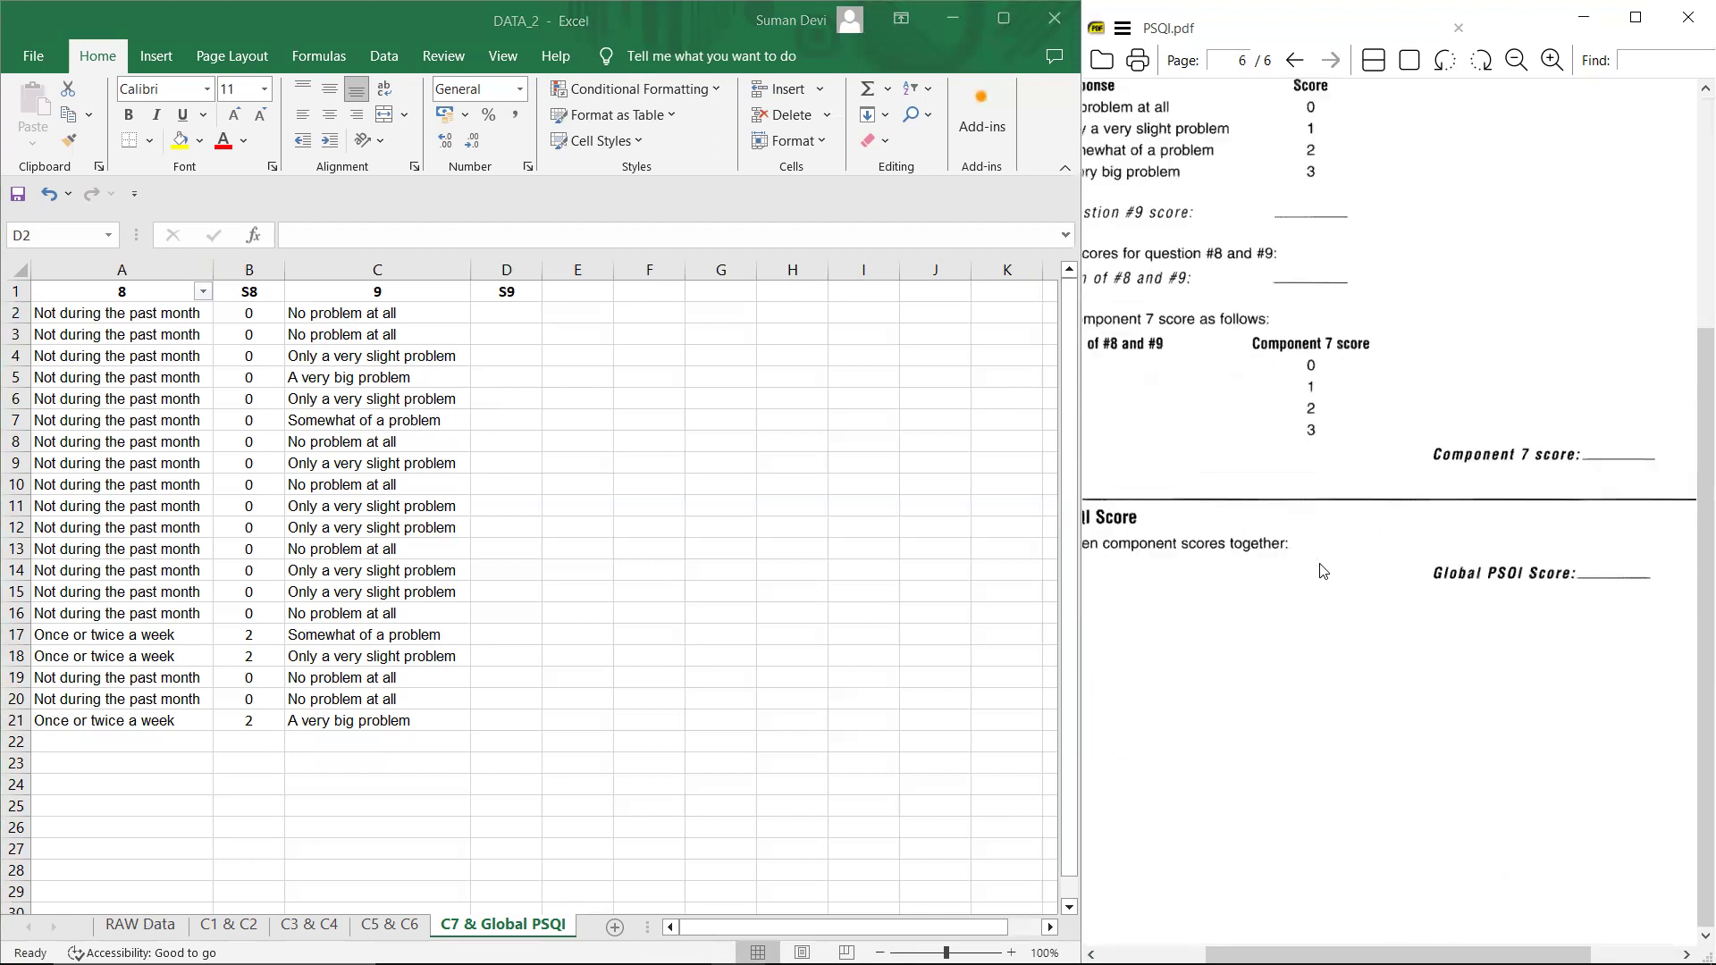
scroll(1324, 572, "left", 2)
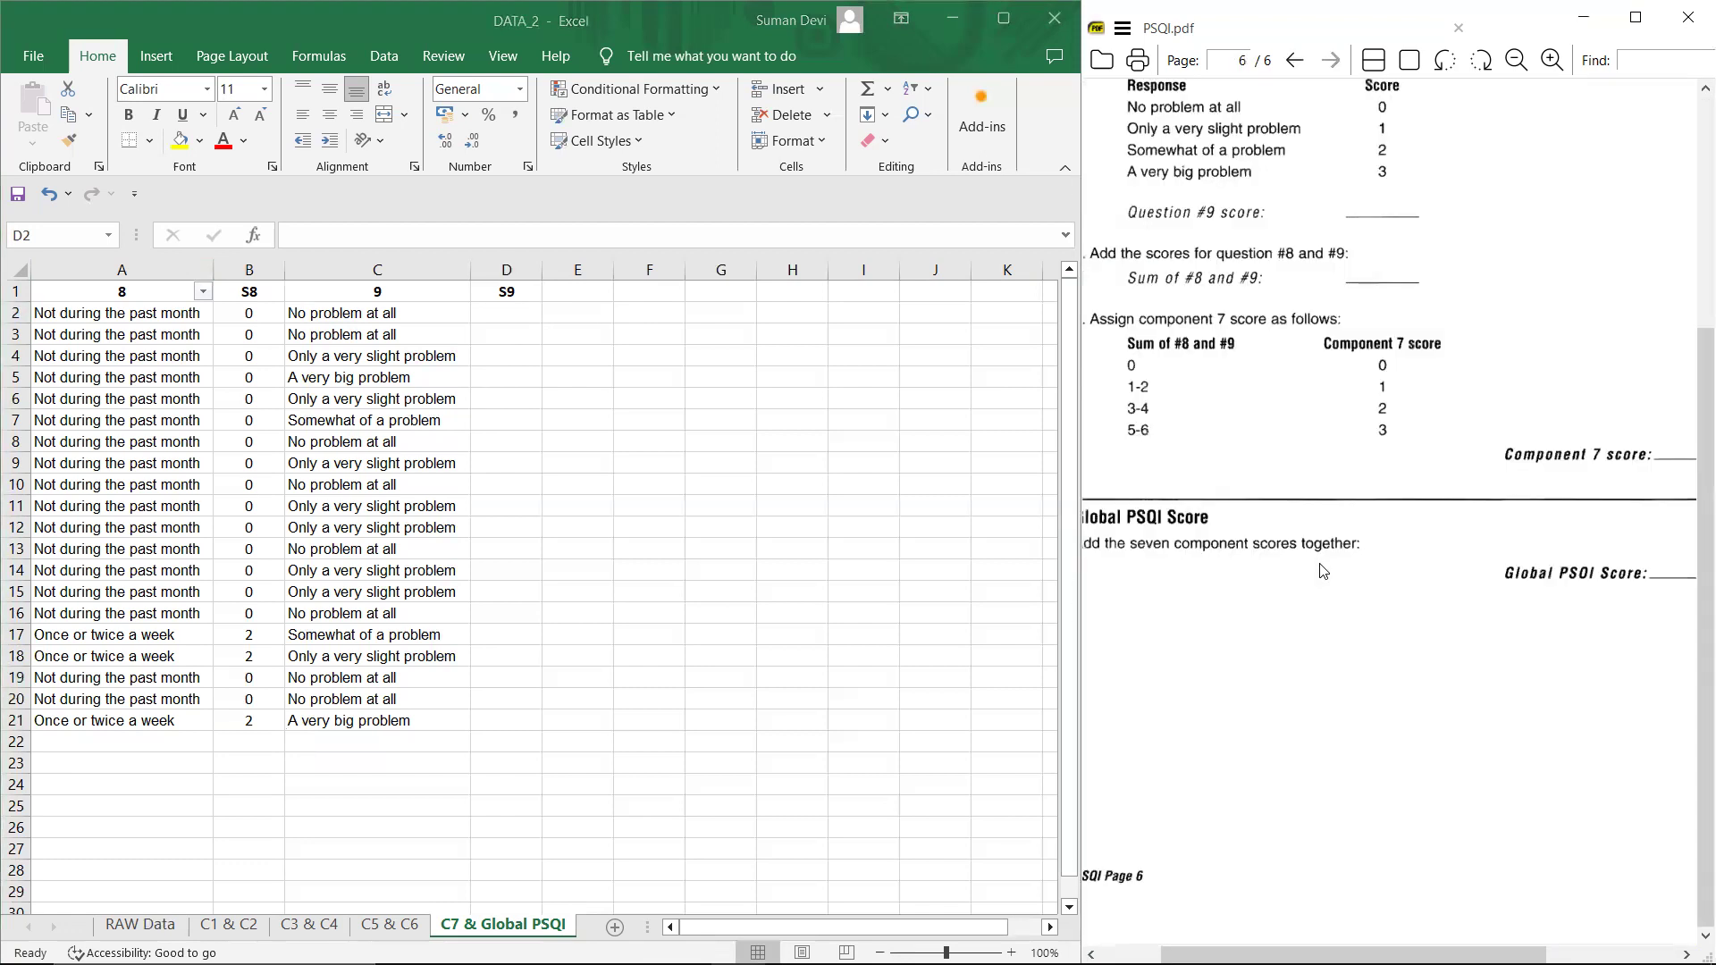
left_click_drag(1306, 581, 1335, 880)
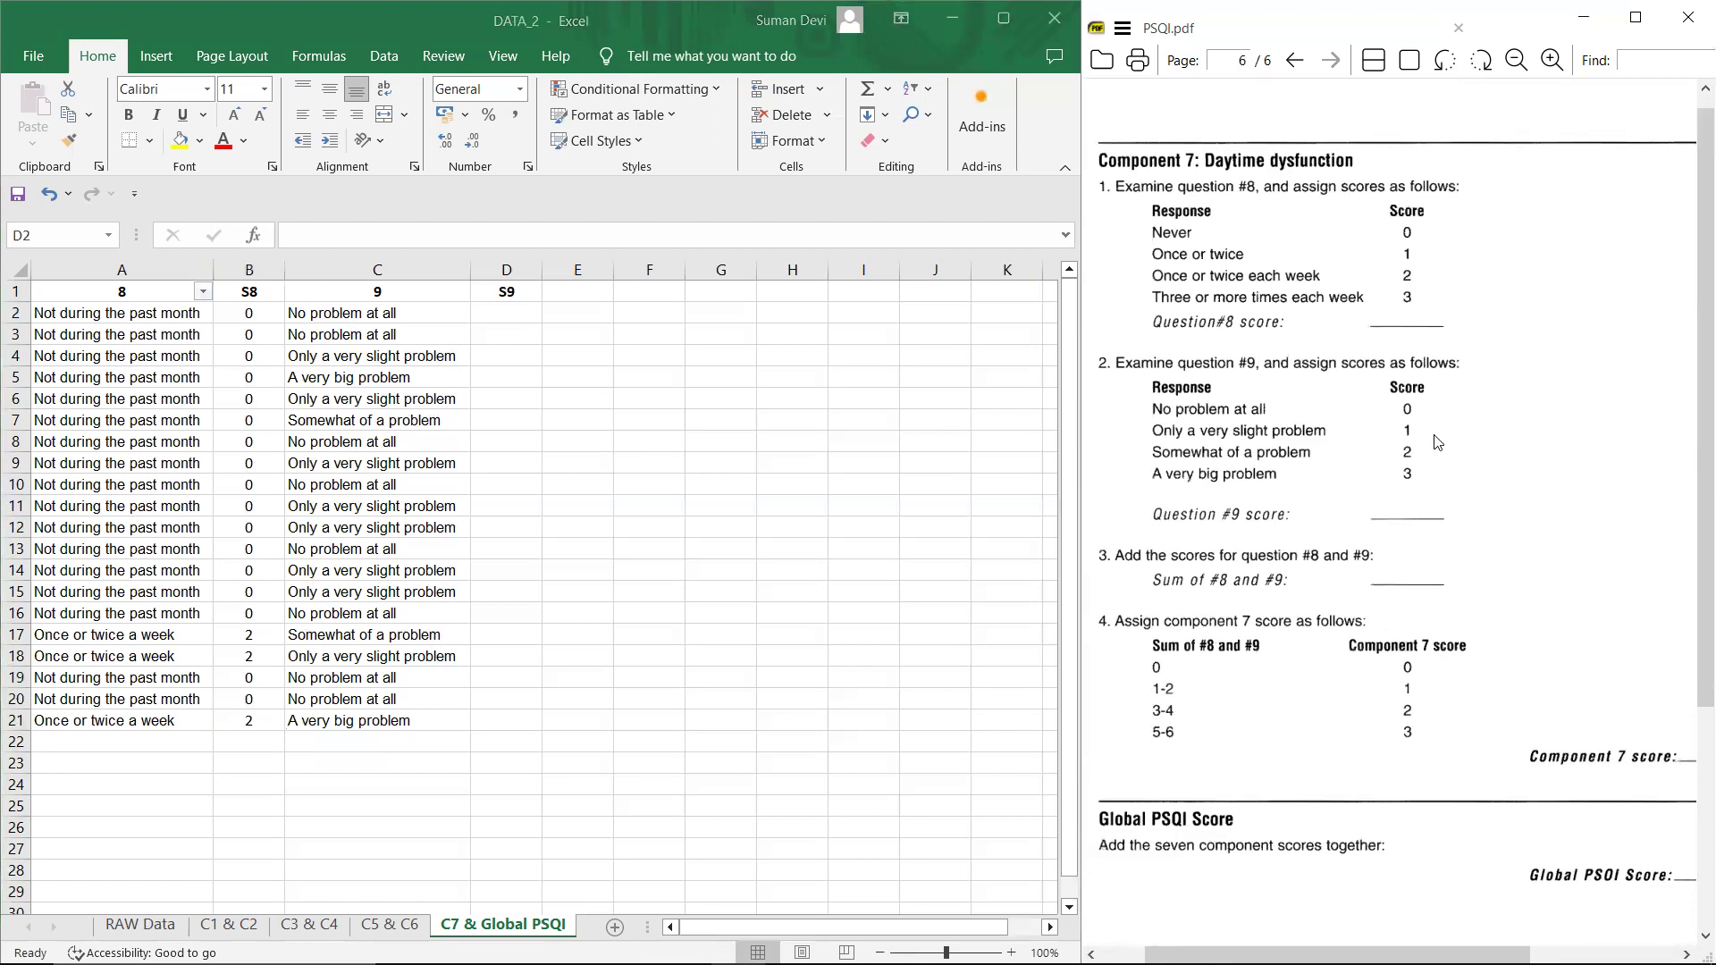
left_click(202, 302)
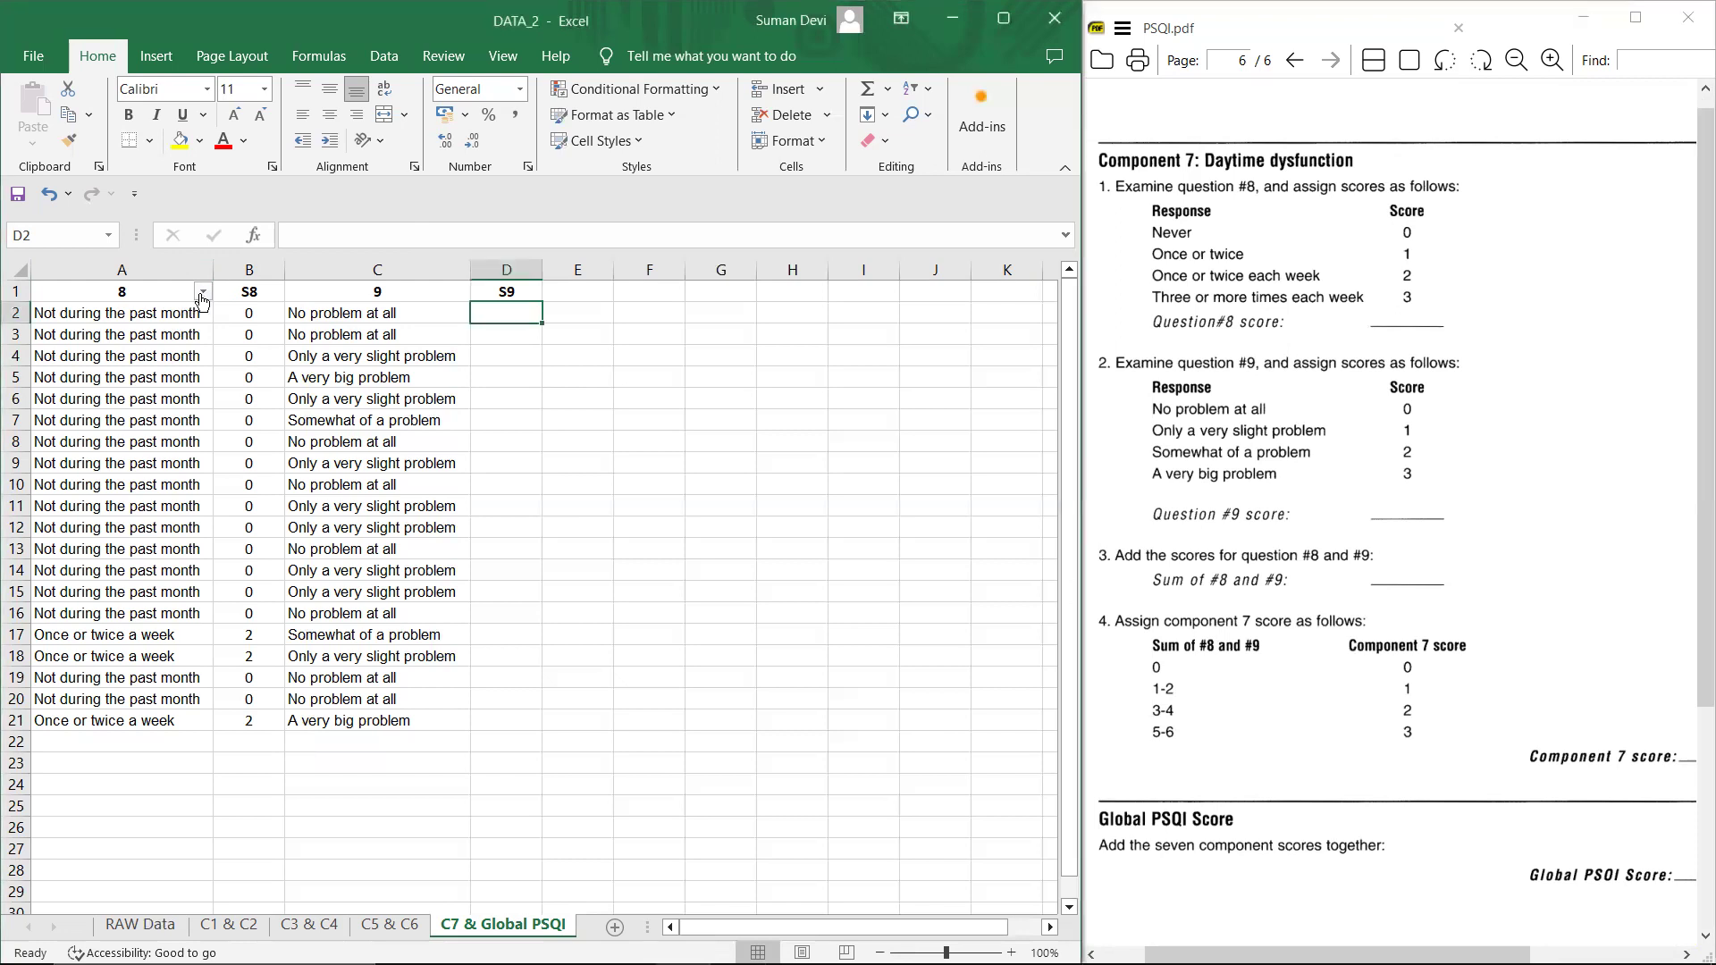
left_click(184, 264)
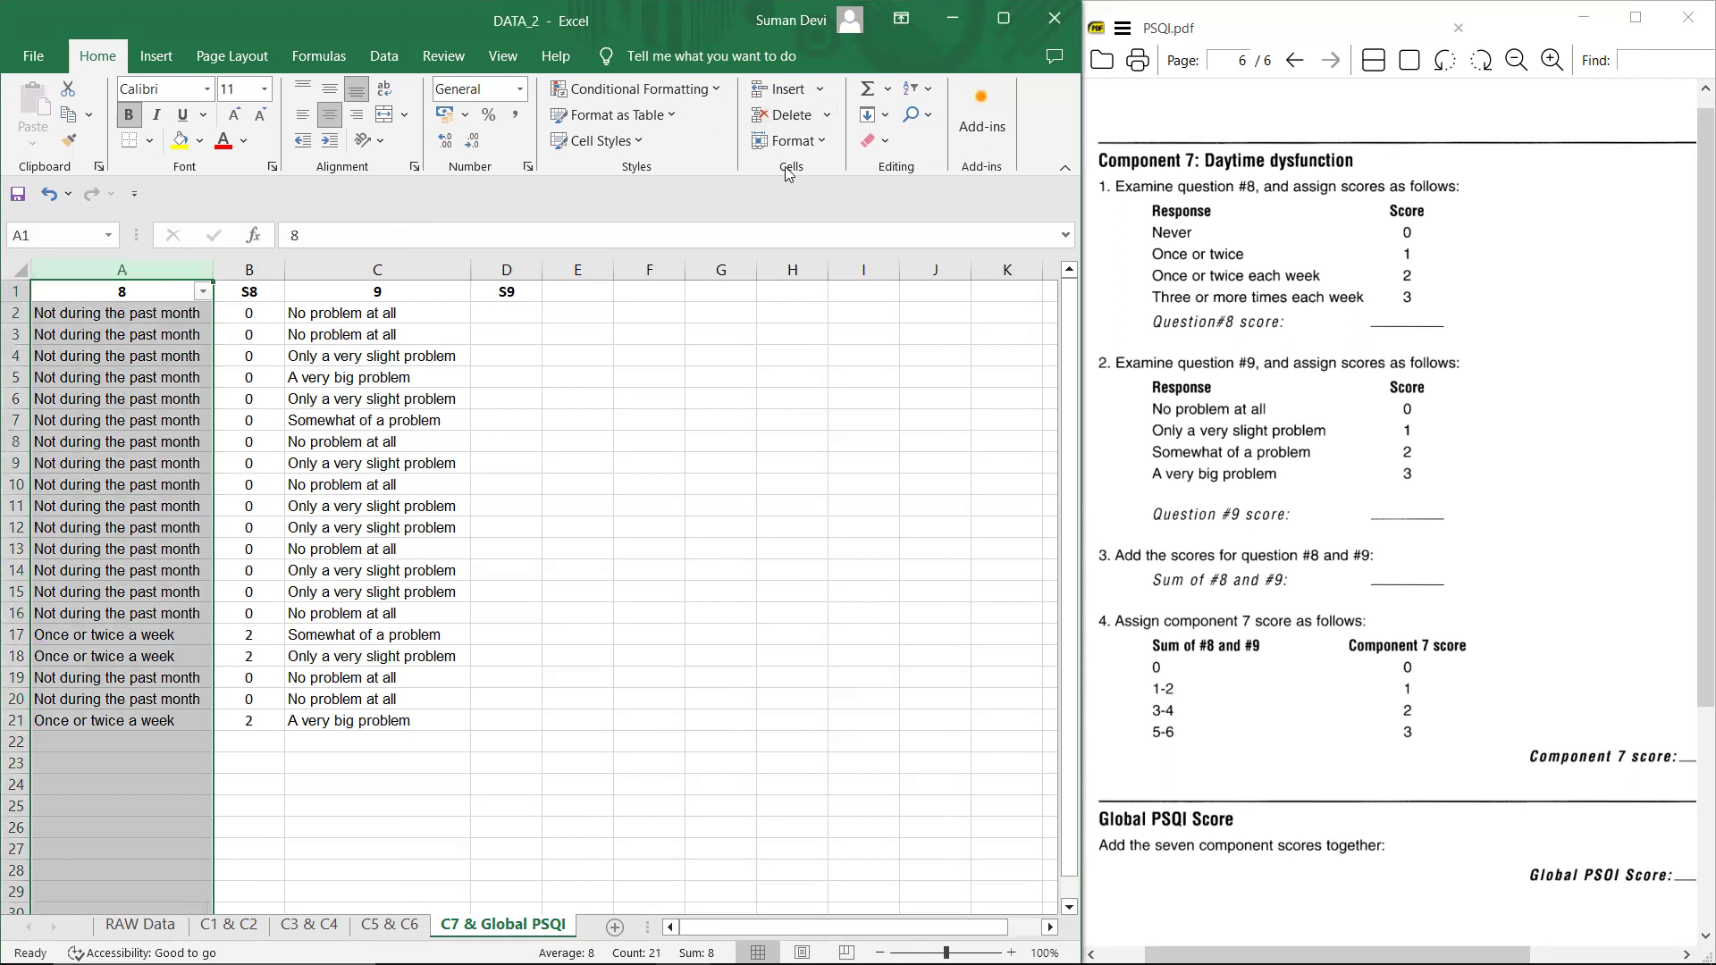
Step: Remove the filter from column A
right_click(170, 341)
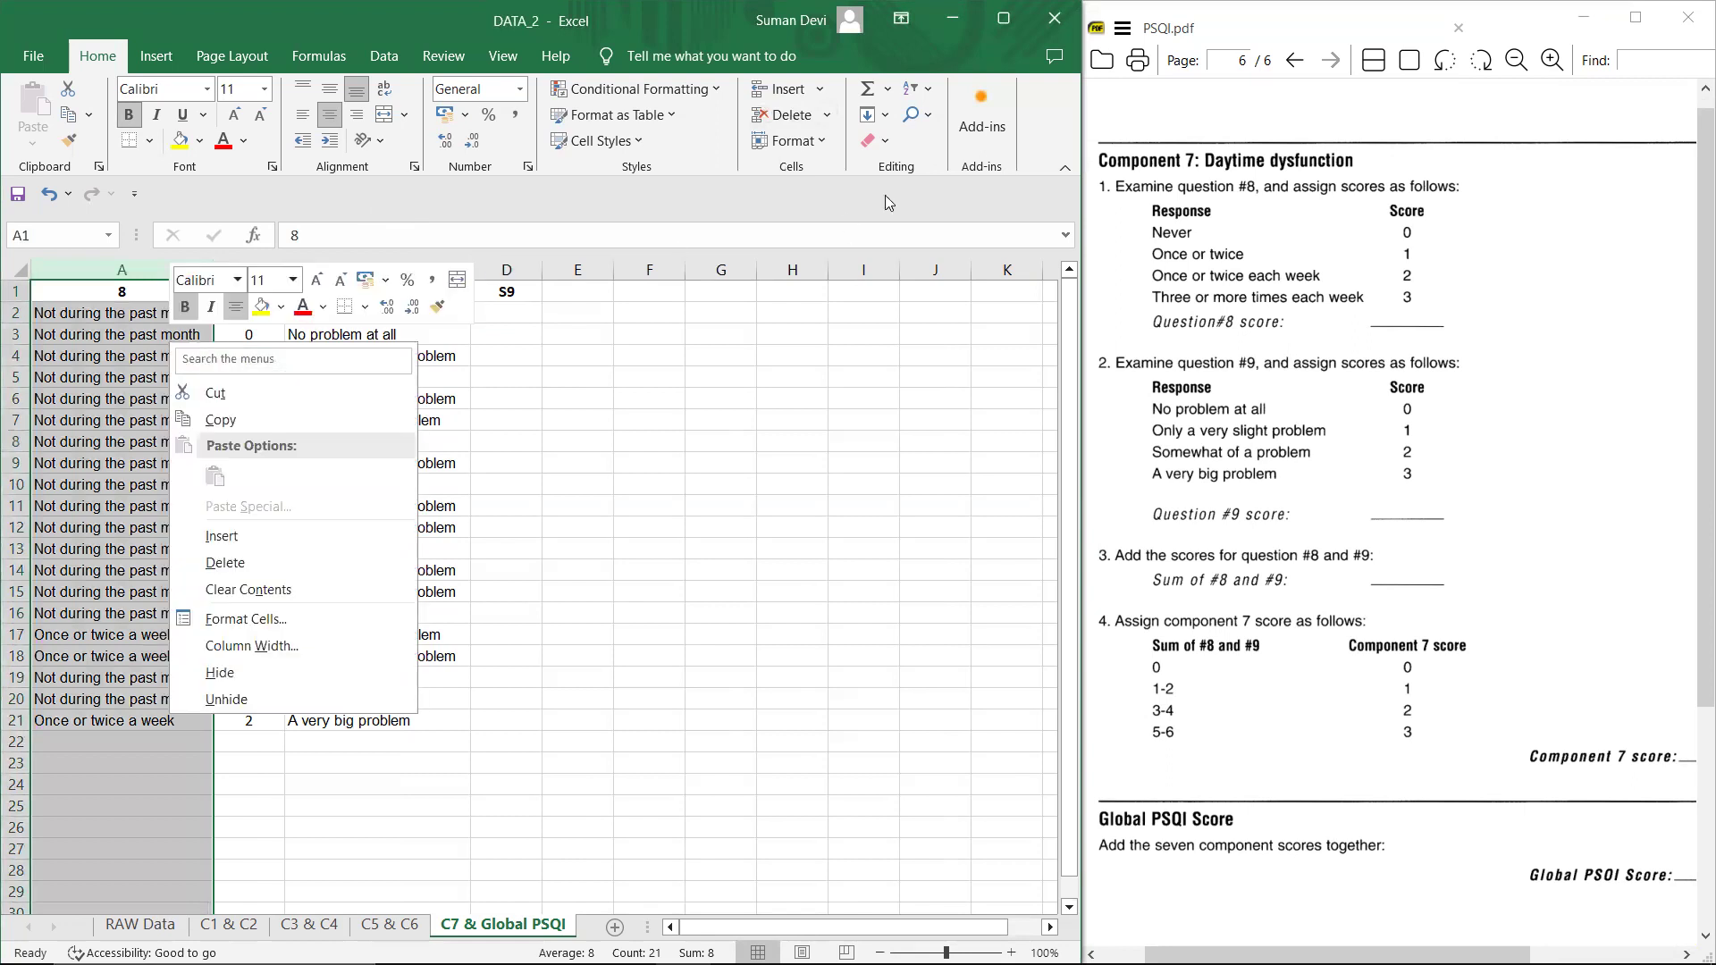
left_click(918, 88)
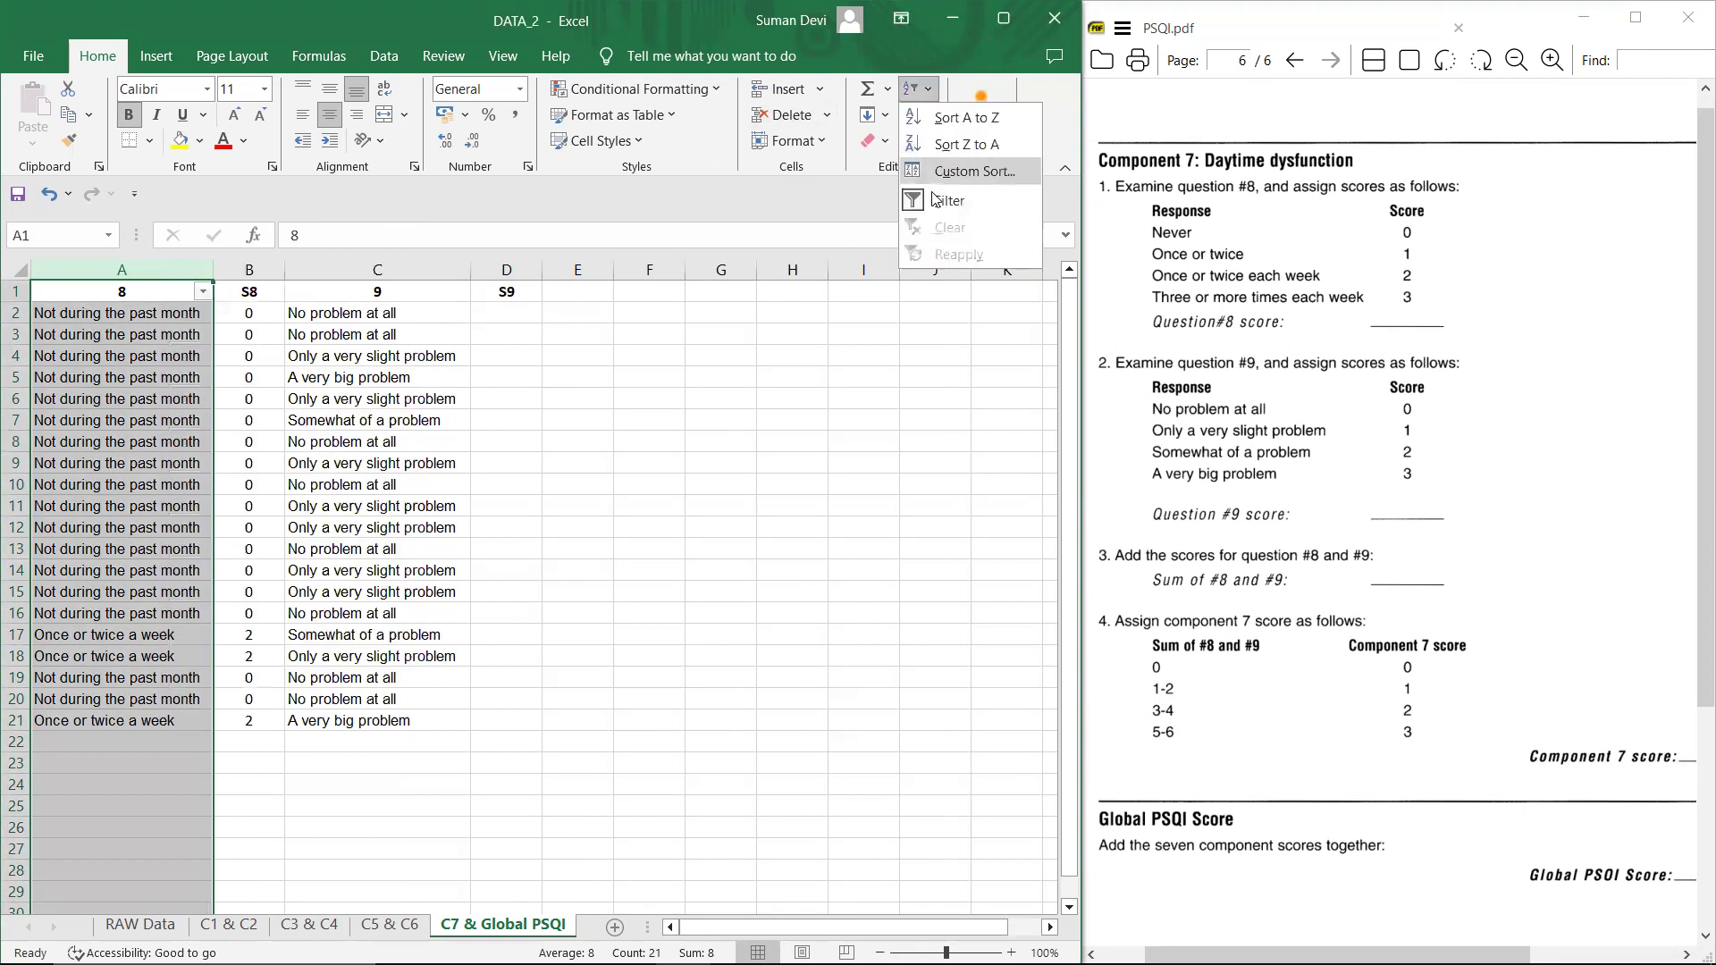
left_click(932, 197)
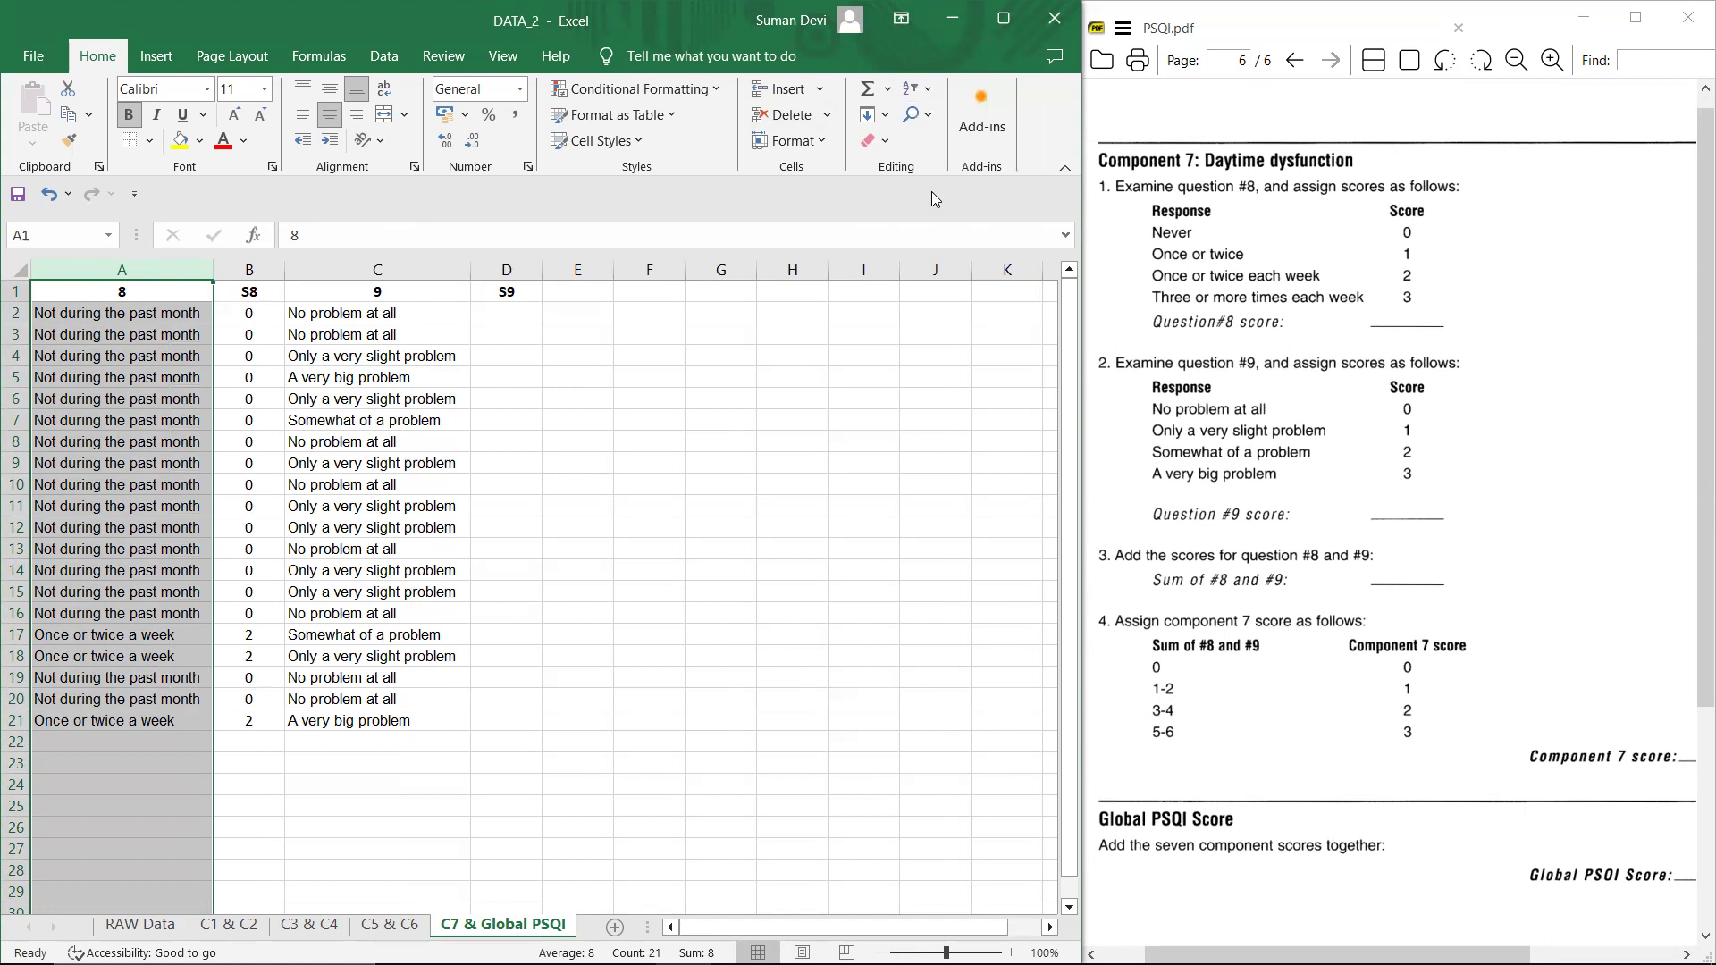
Step: Filter column C to show only the 'No problem at all' responses
left_click(402, 271)
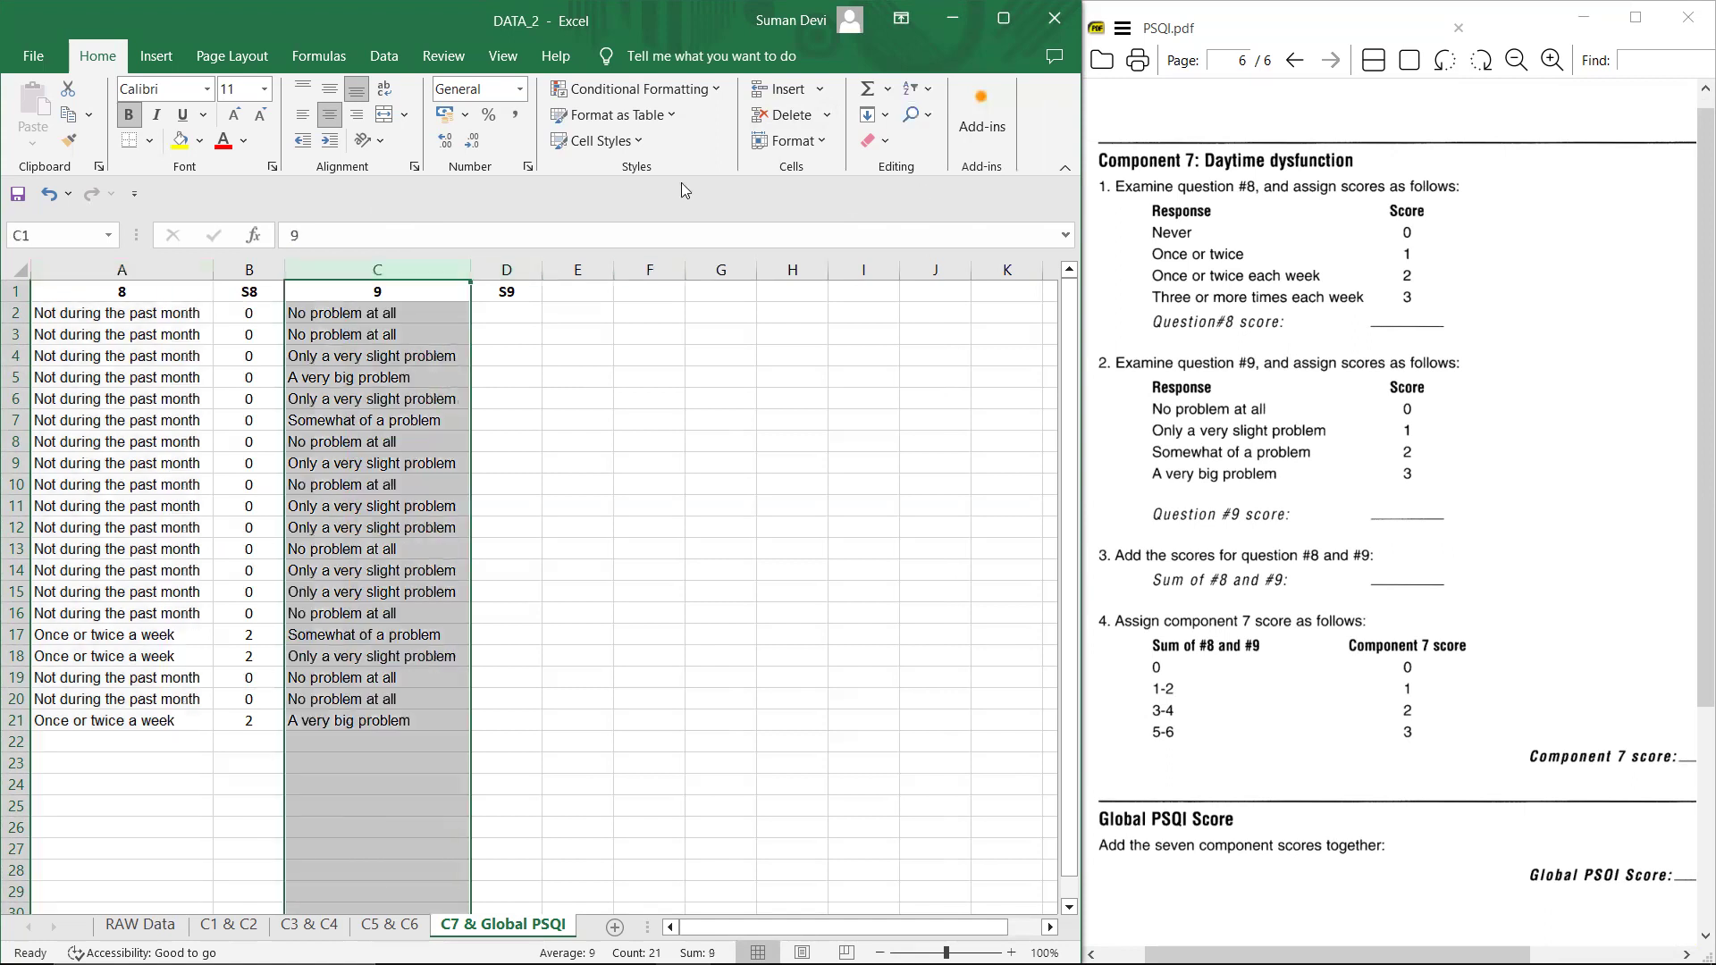
left_click(929, 89)
left_click(932, 207)
left_click(461, 293)
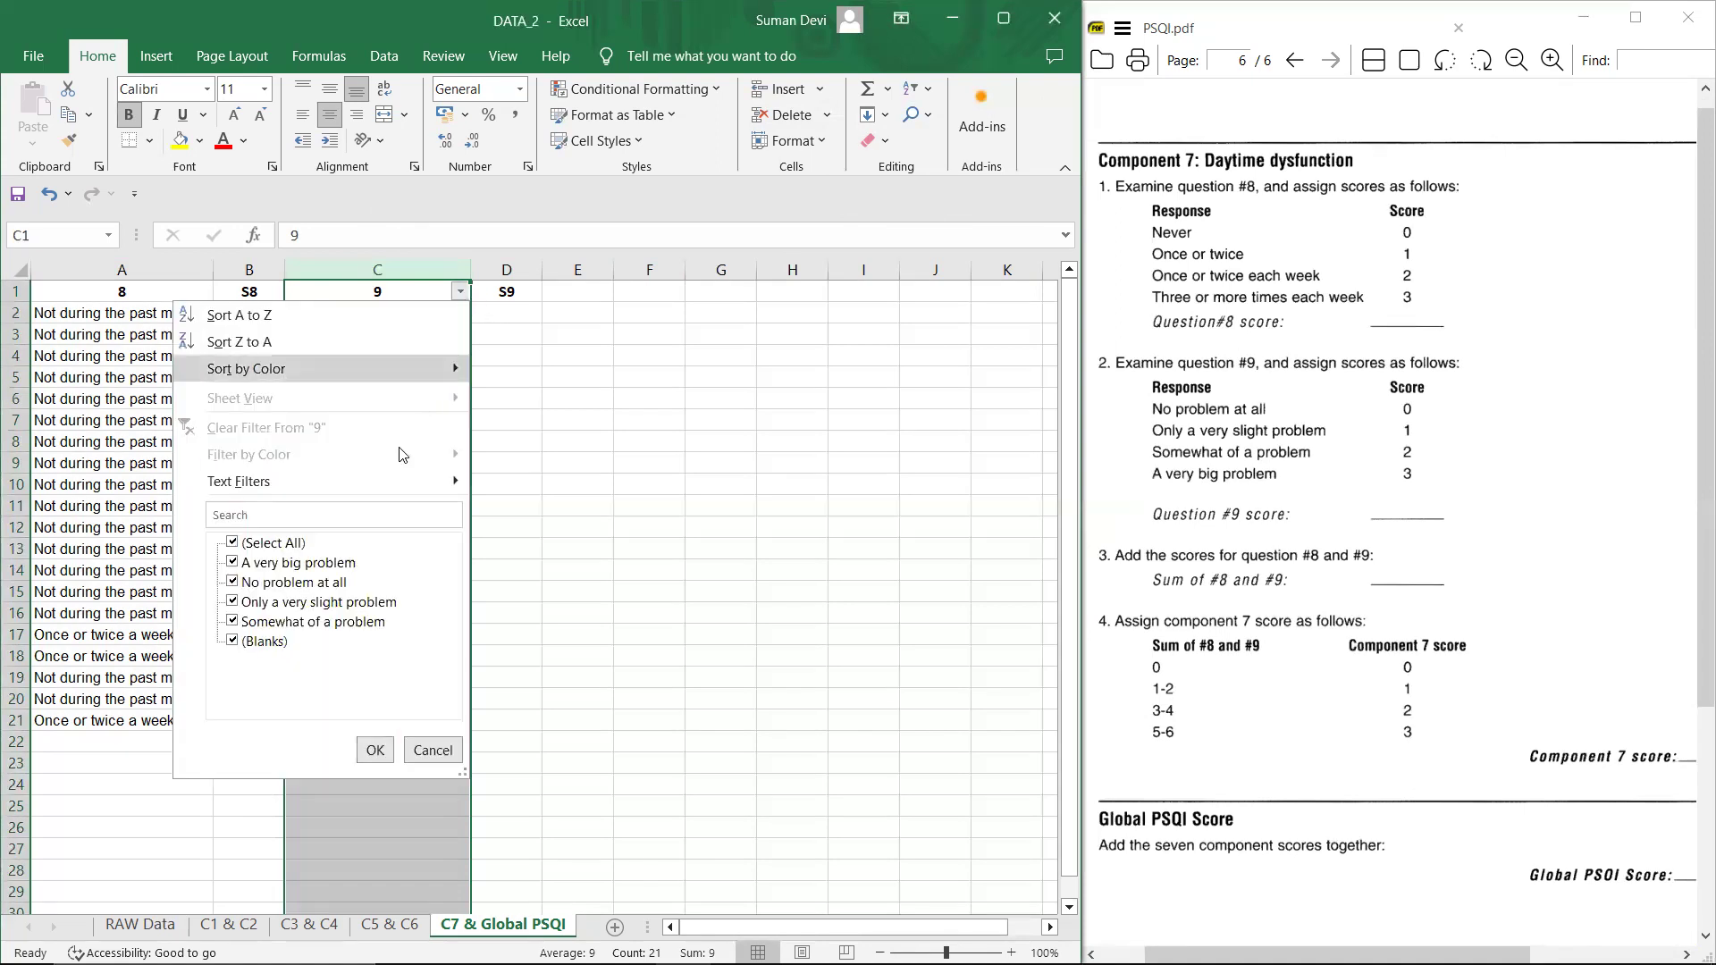
left_click(274, 545)
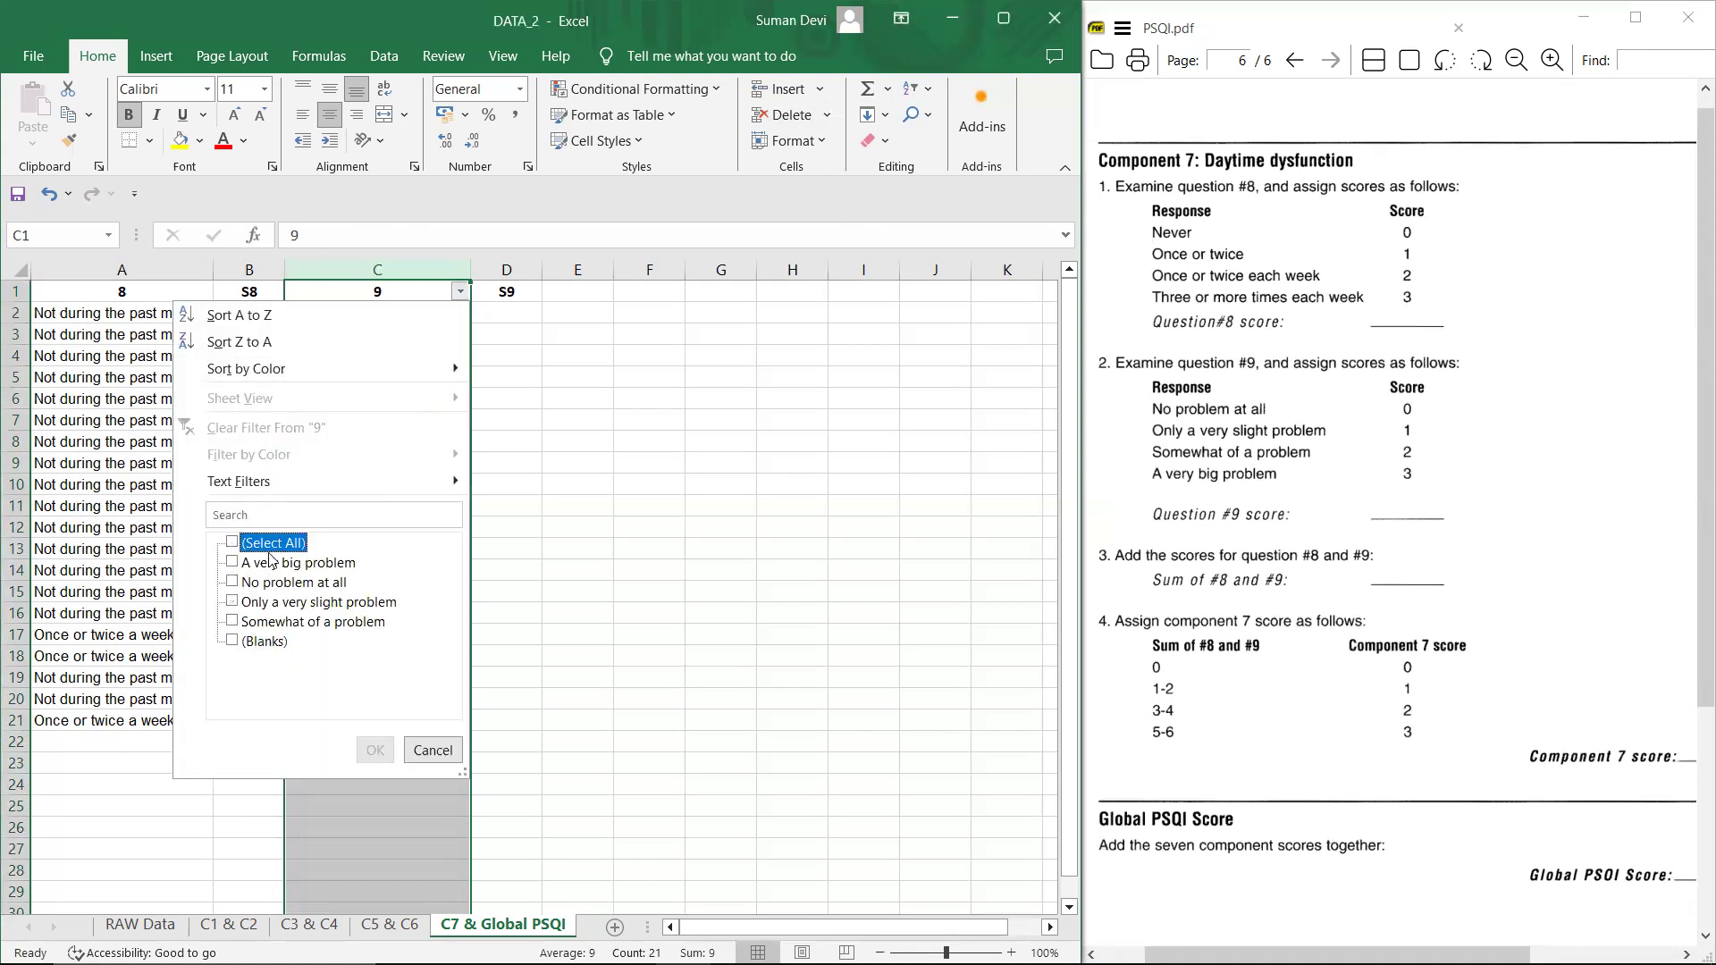
left_click(270, 585)
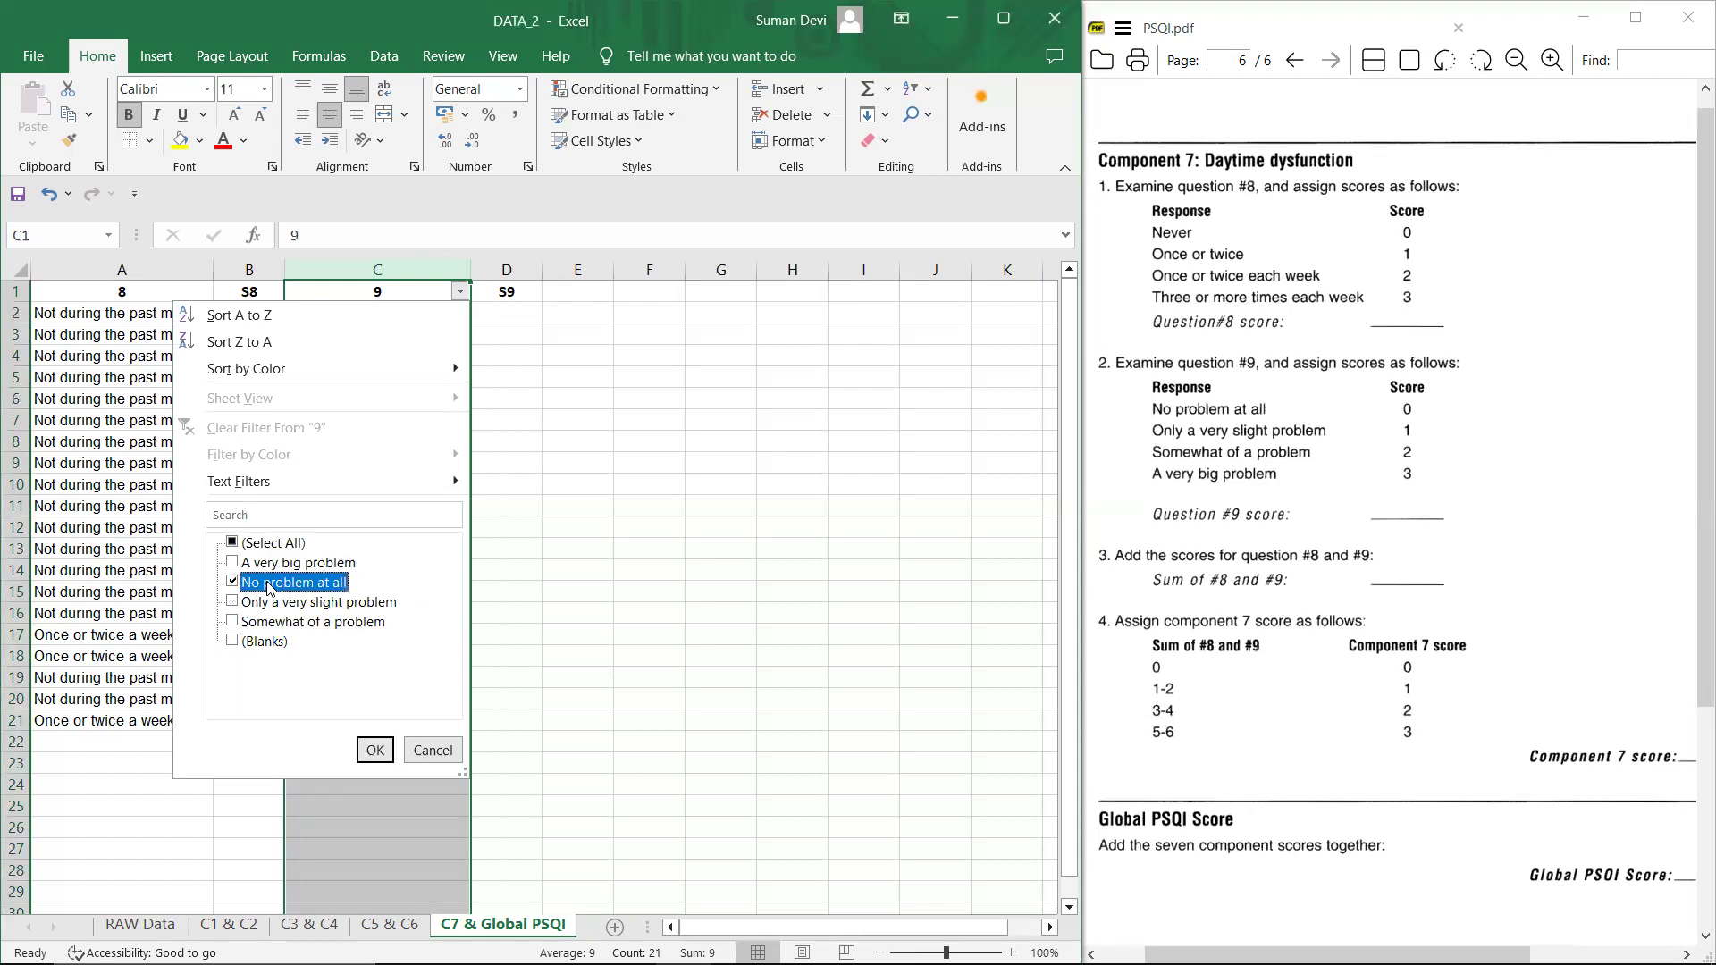
left_click(376, 752)
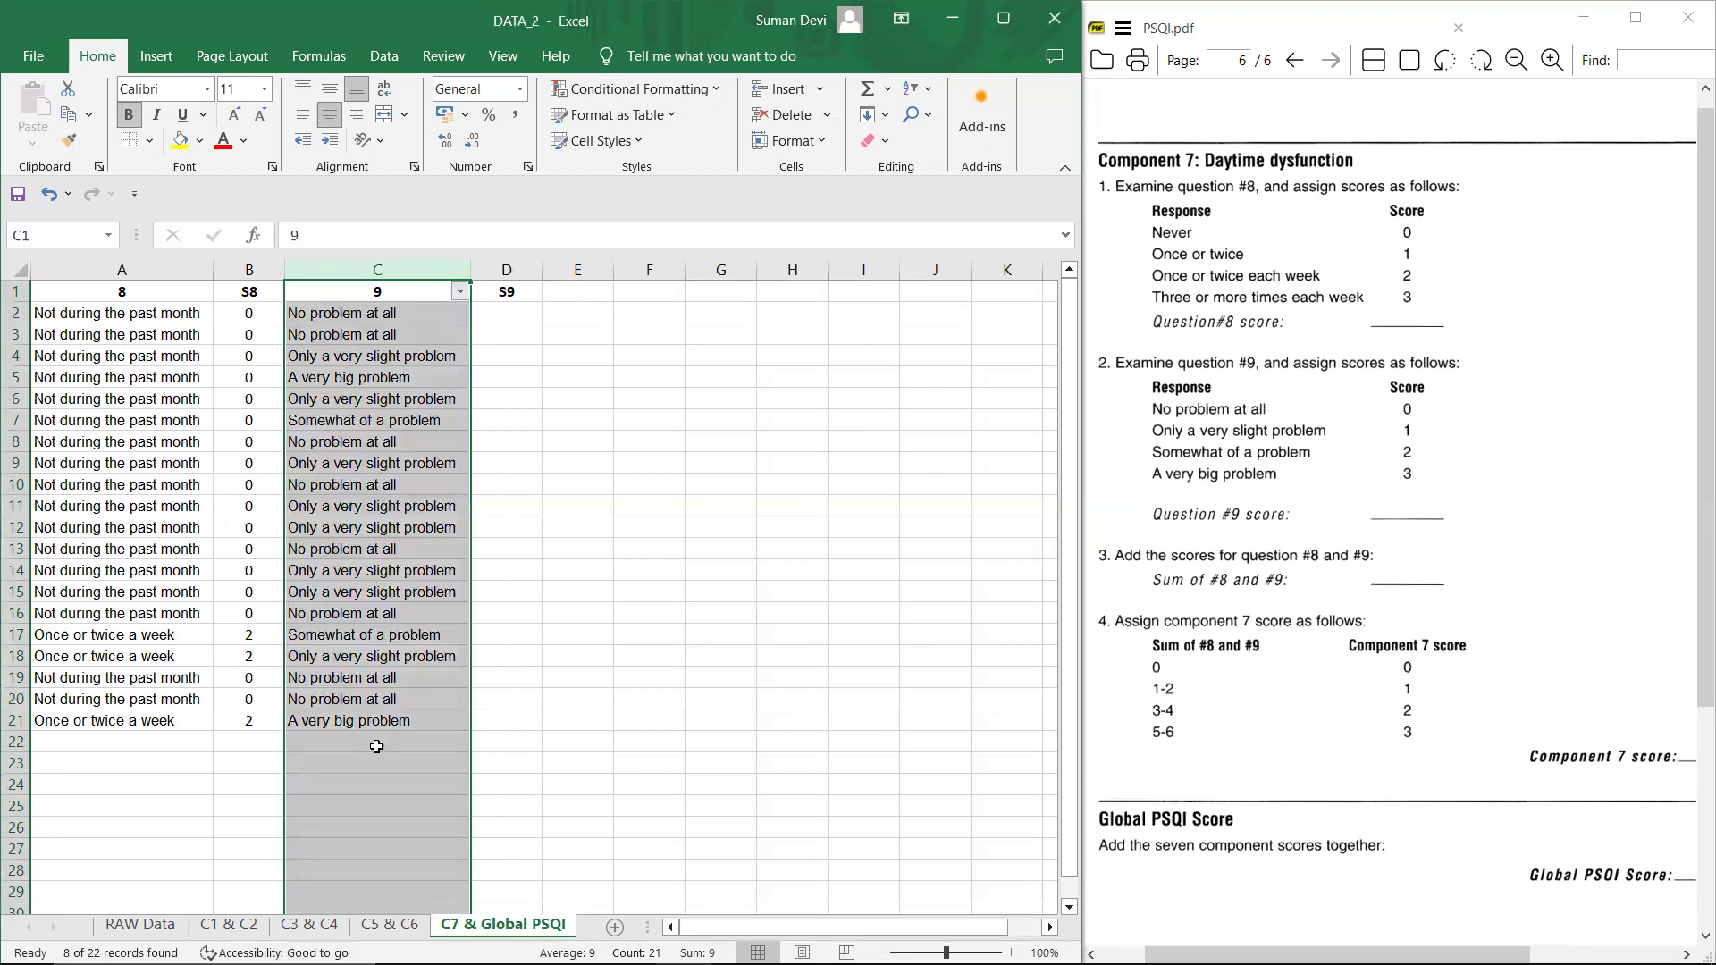
Step: Give the visible rows an S9 score of 0, filled down from D2, and realign column D
left_click(502, 329)
left_click(503, 317)
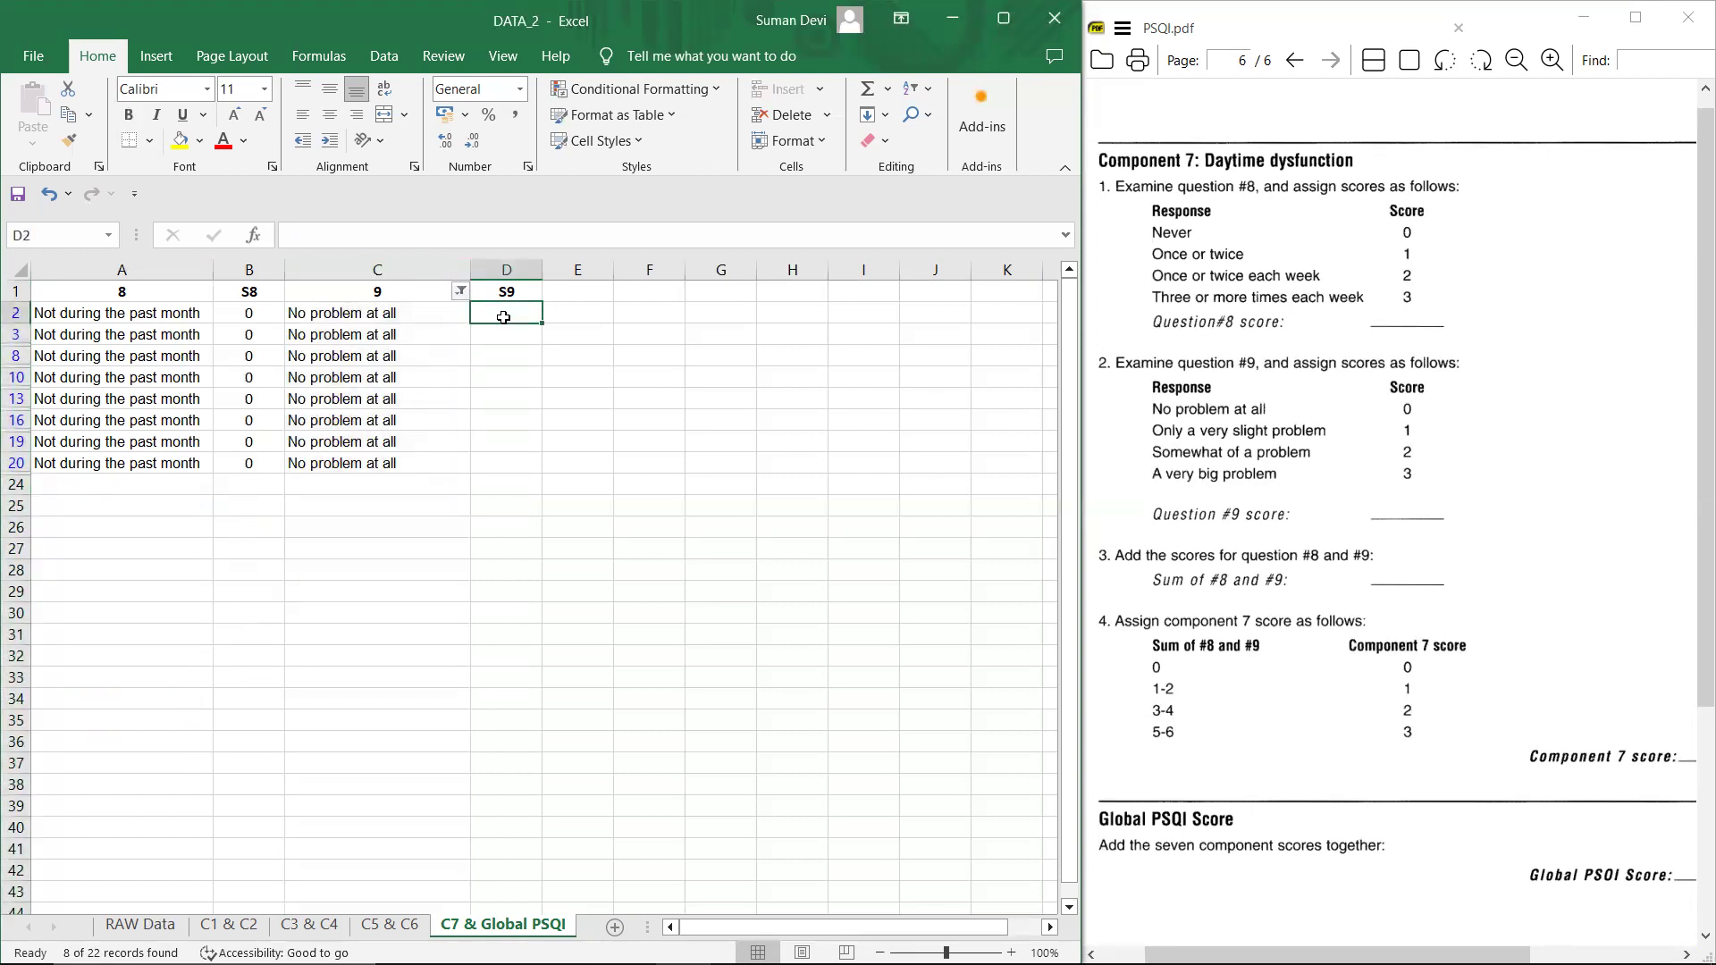
type("0")
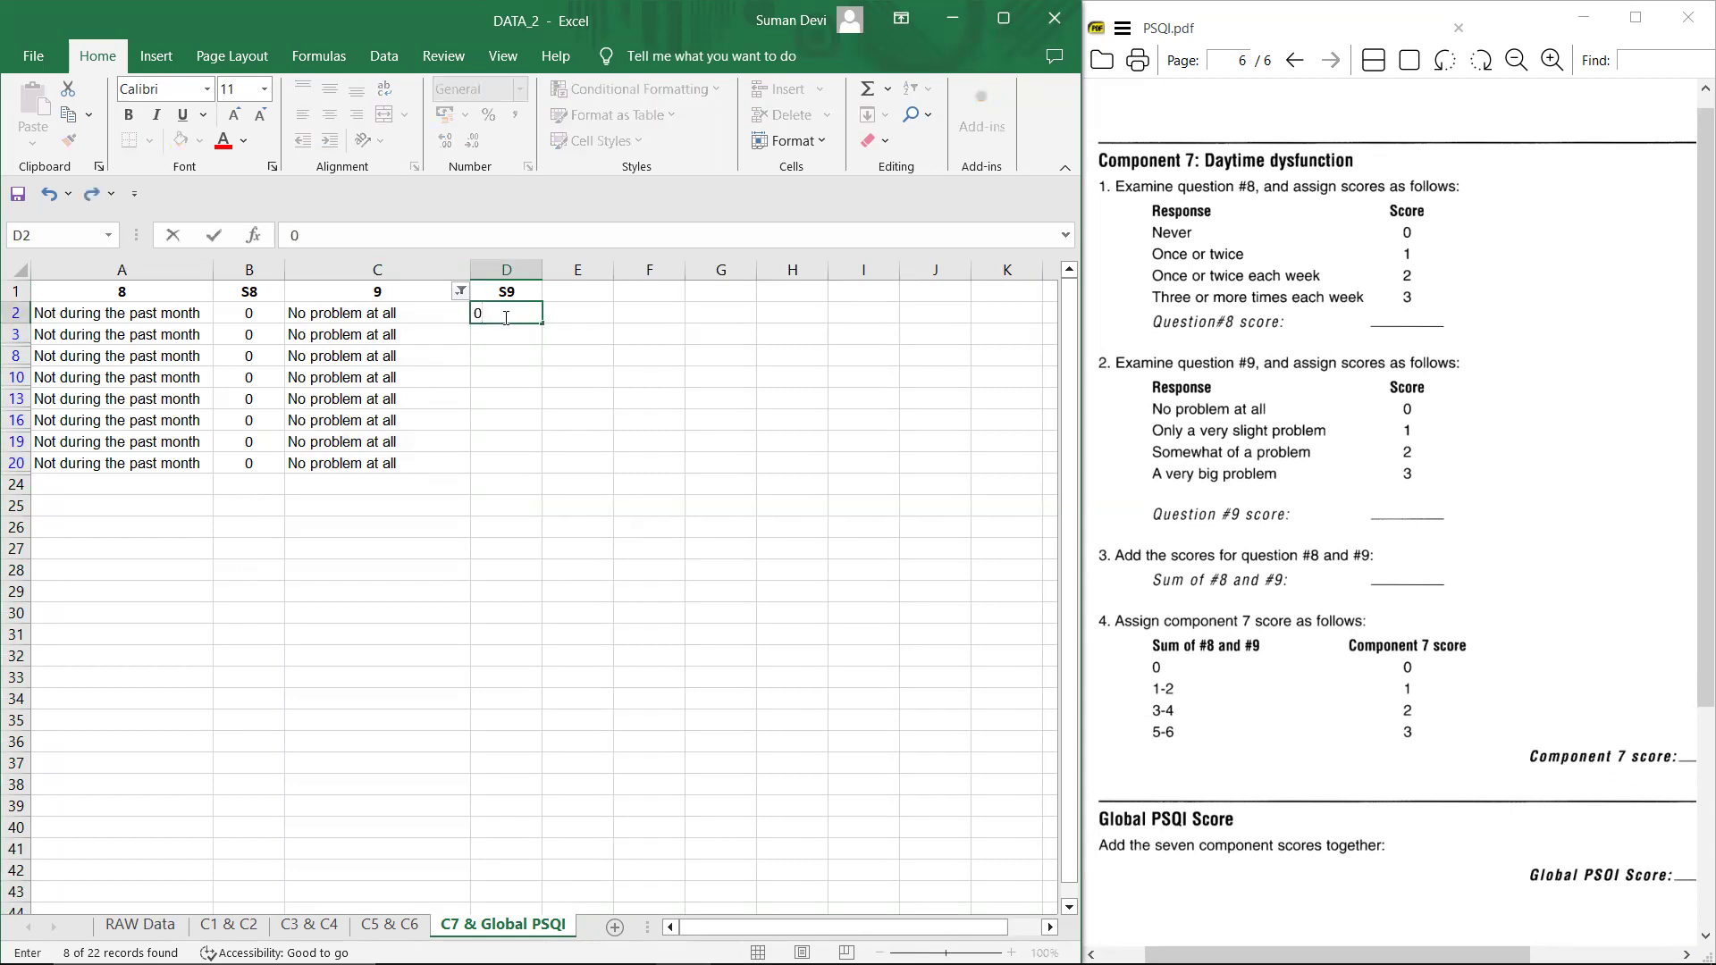
key("ctrl+Return")
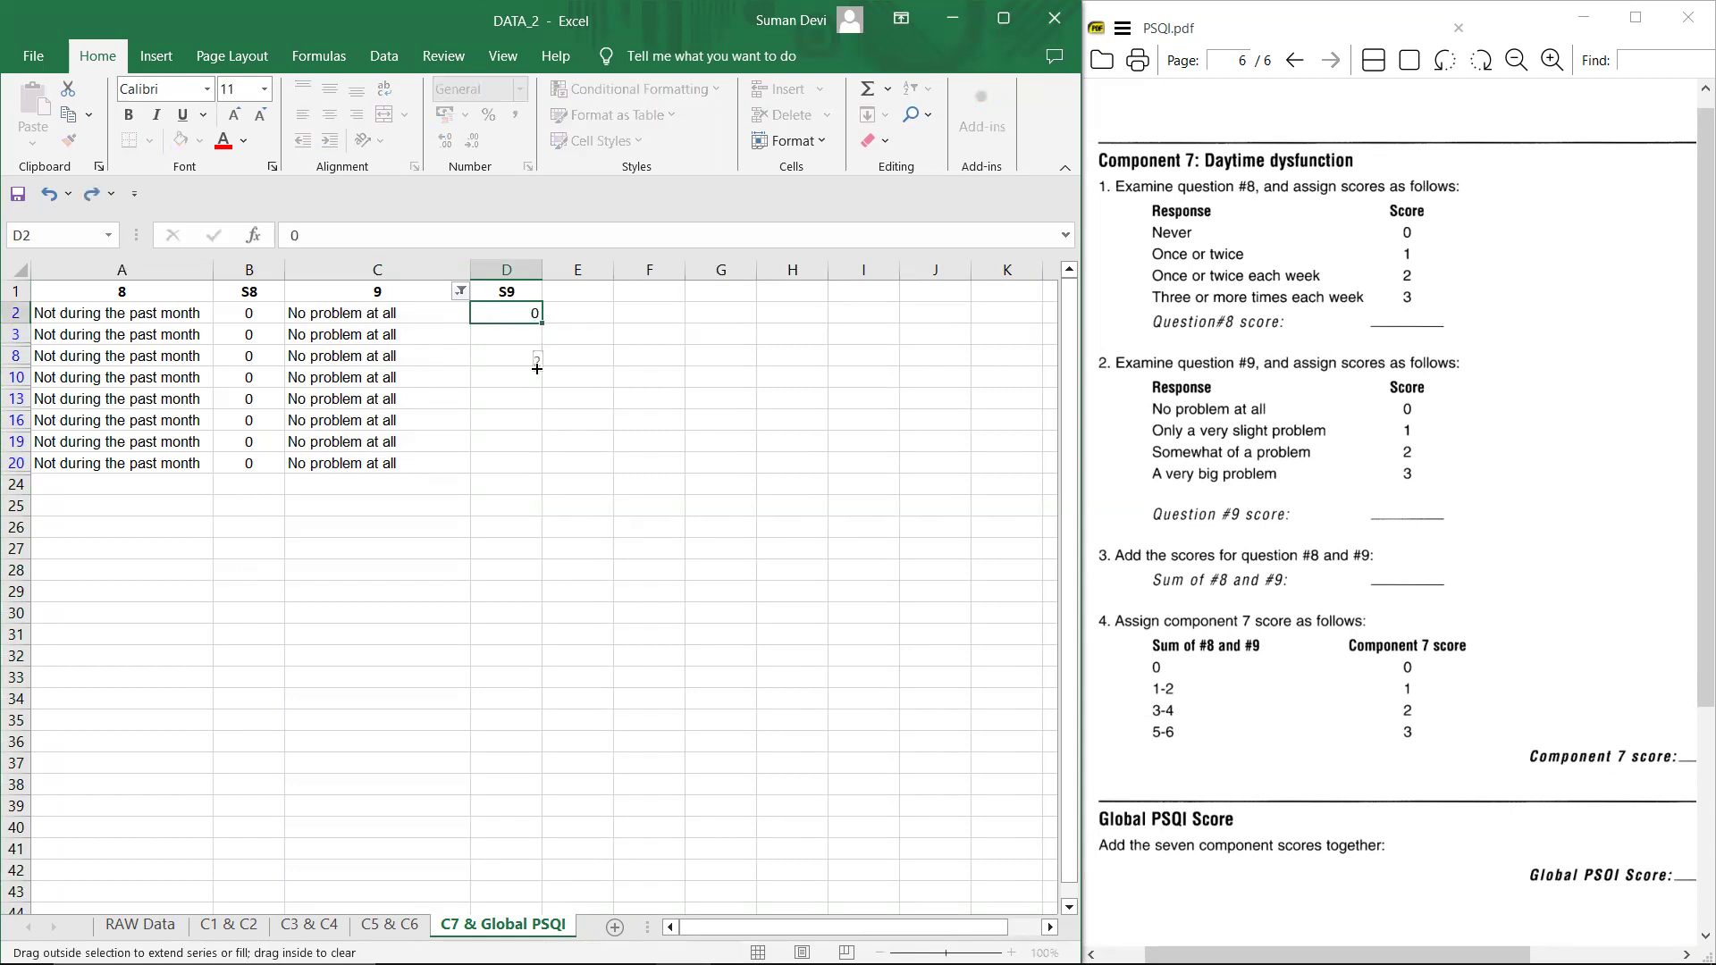
left_click_drag(537, 325, 537, 467)
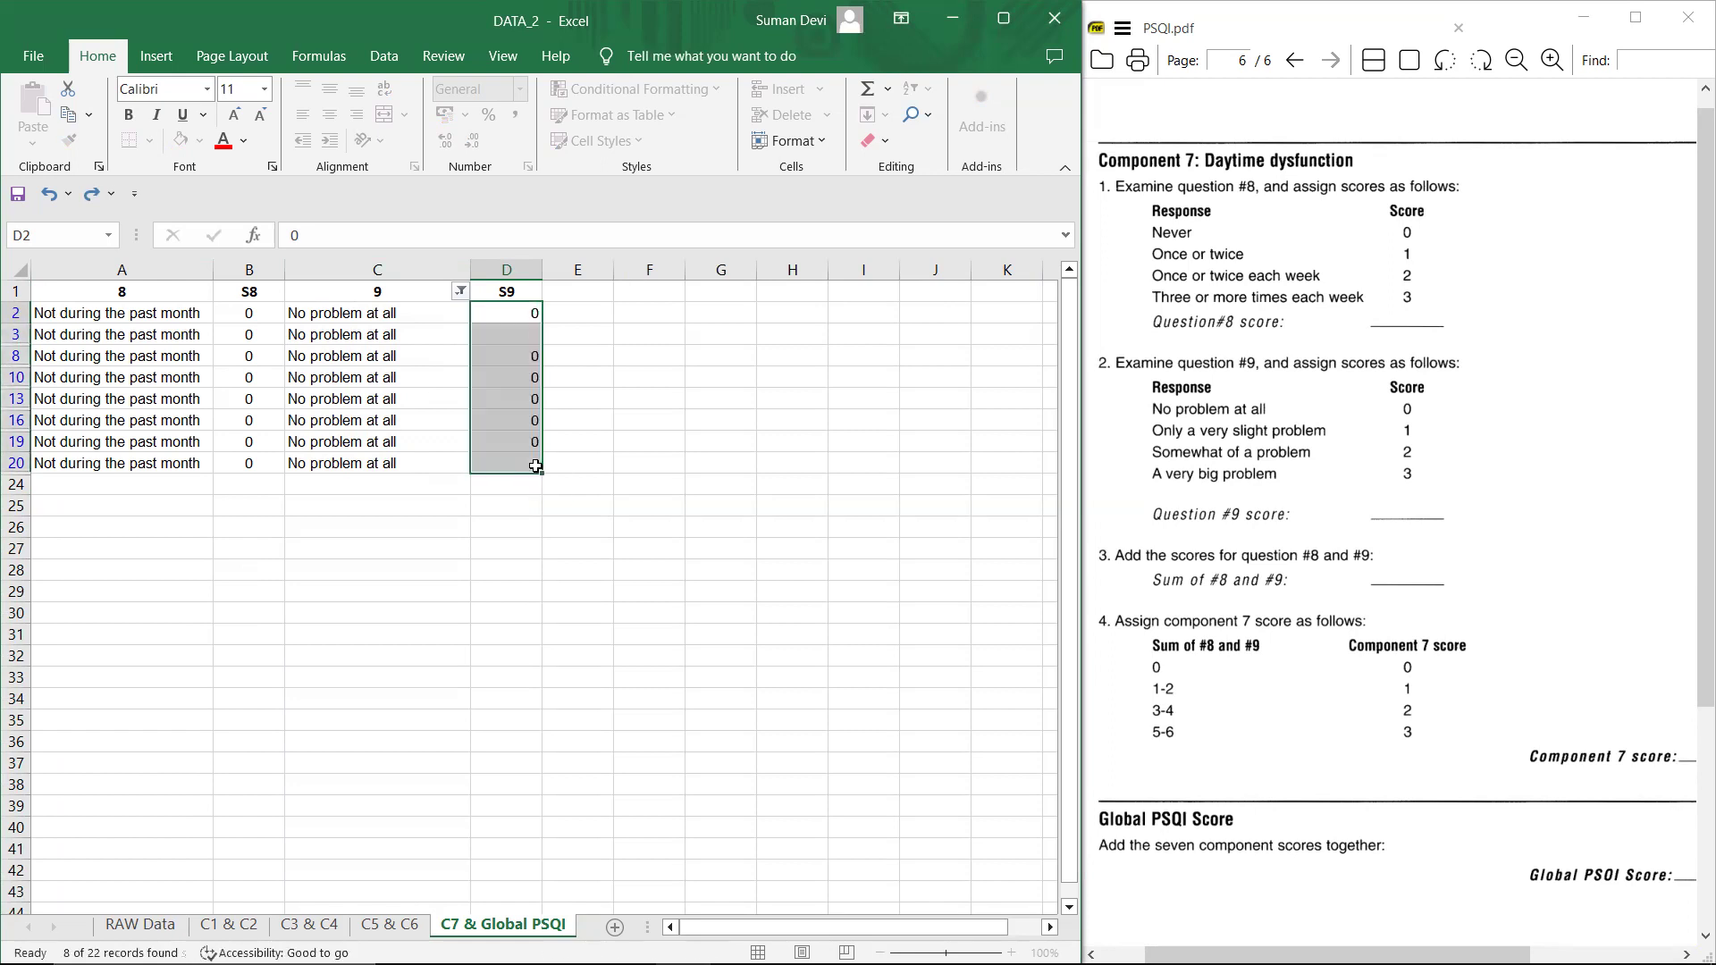
left_click(501, 271)
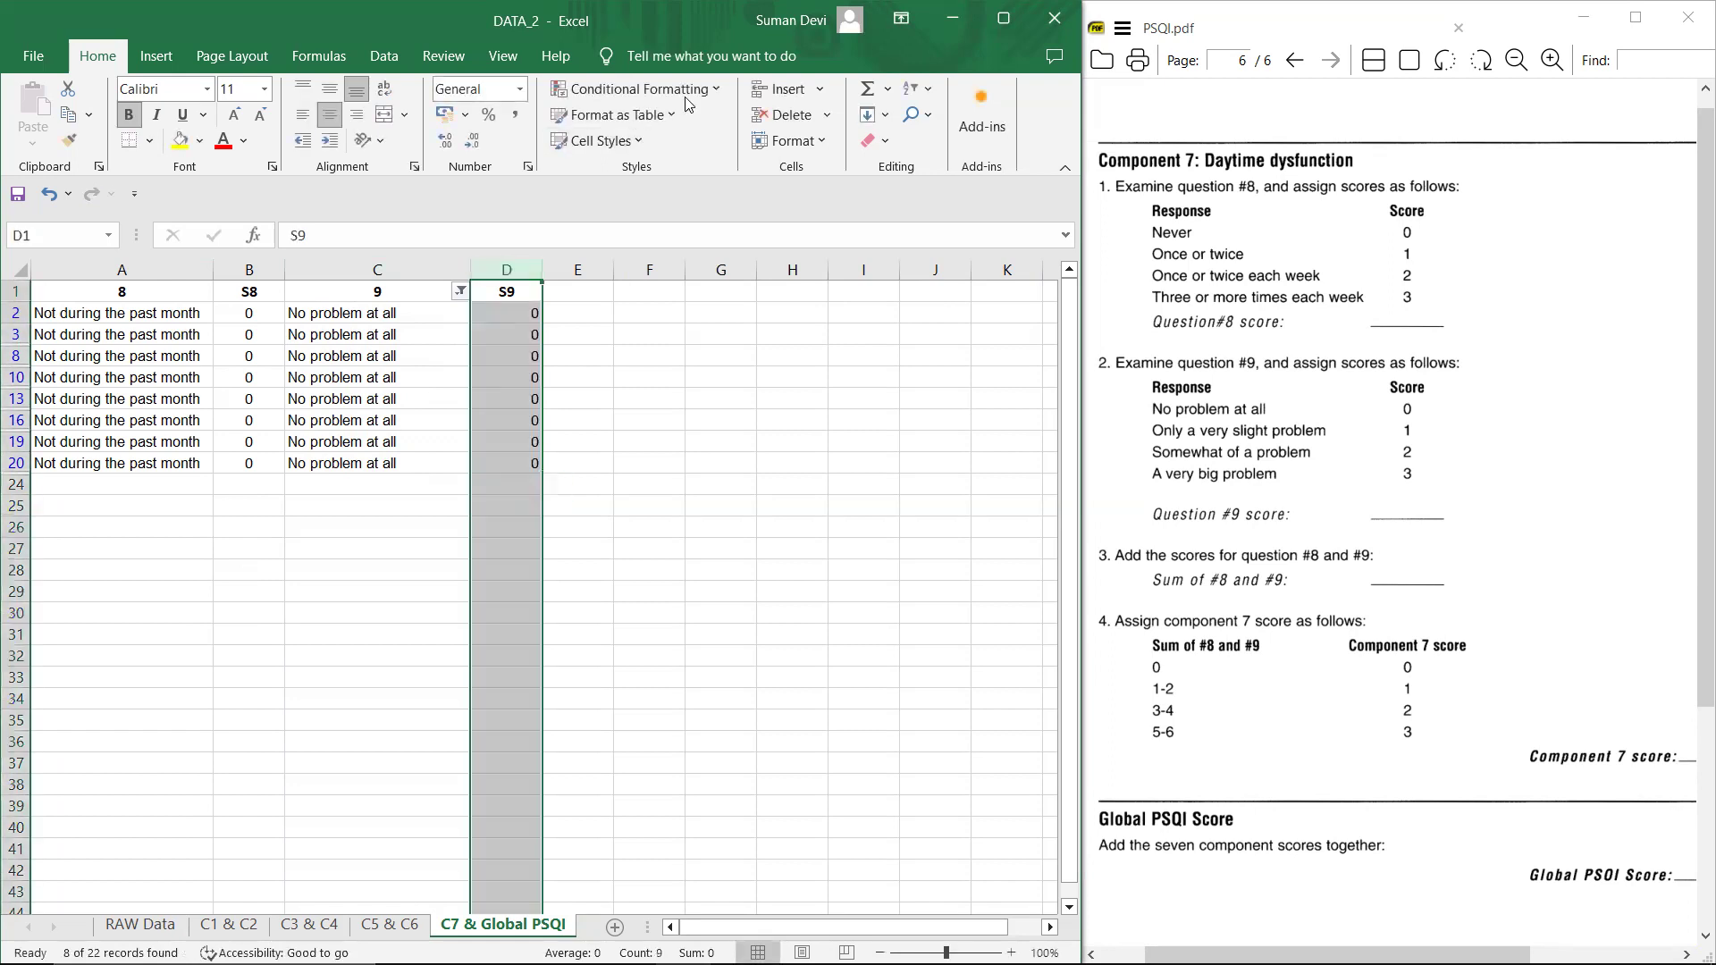
left_click(330, 114)
Step: Centre the S9 column and refilter question 9 to only 'Only a very slight problem'
left_click(330, 115)
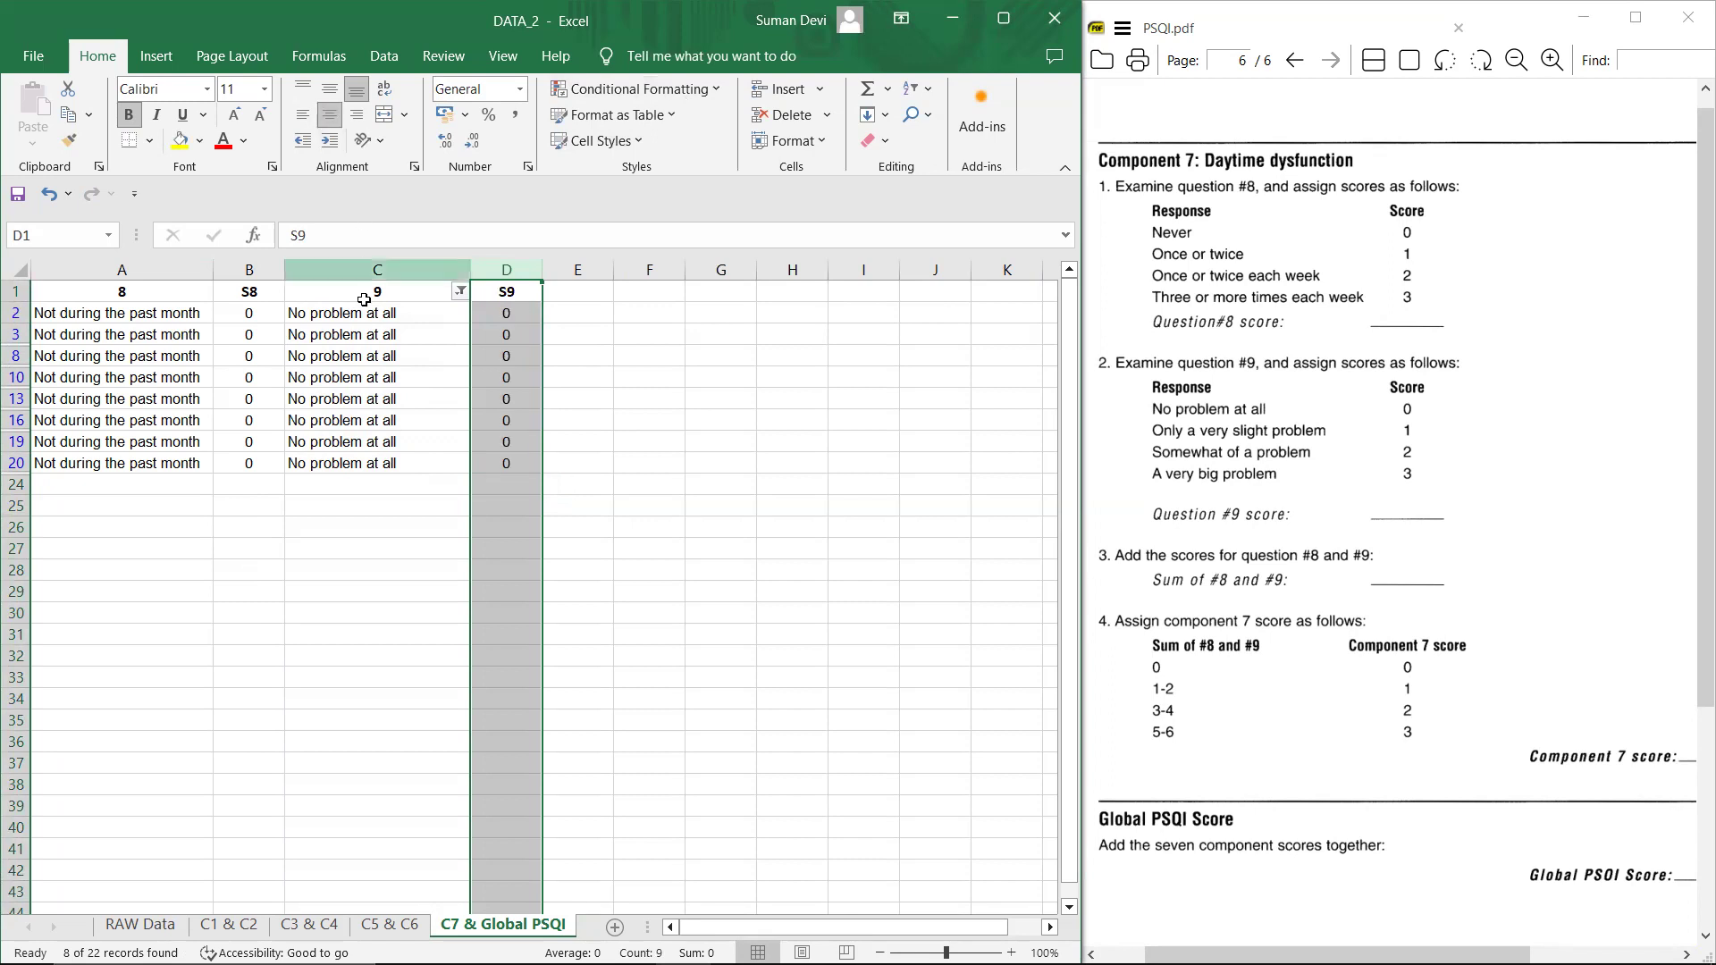
left_click(461, 296)
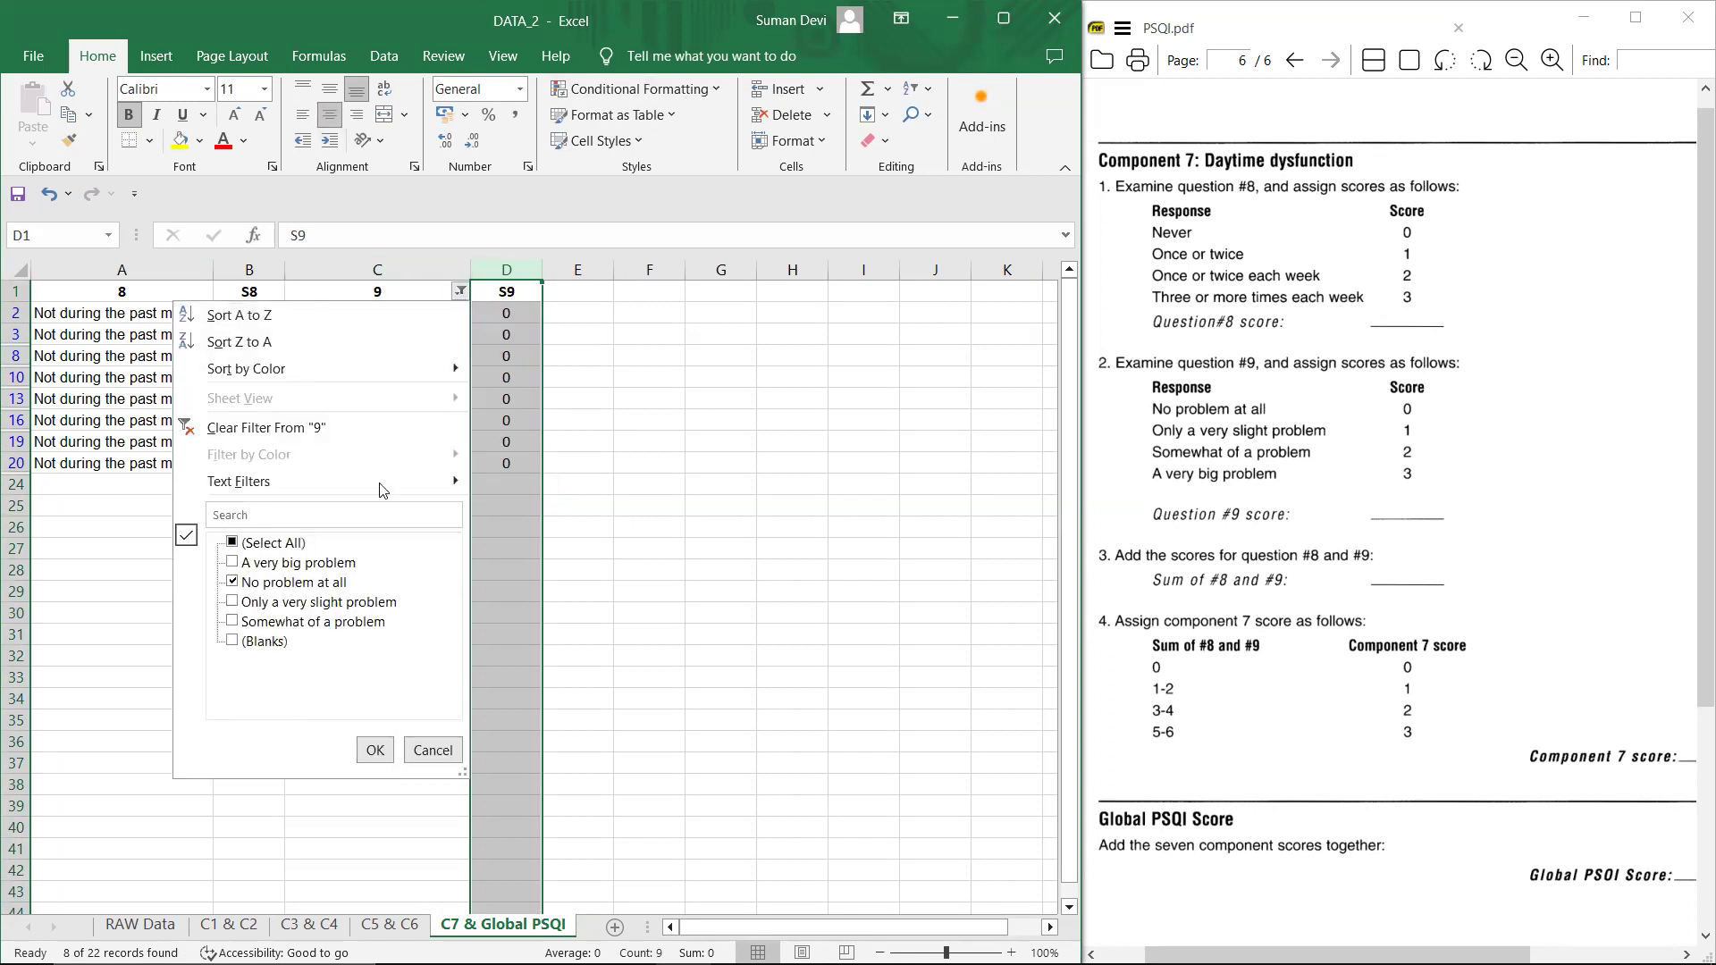
left_click(308, 587)
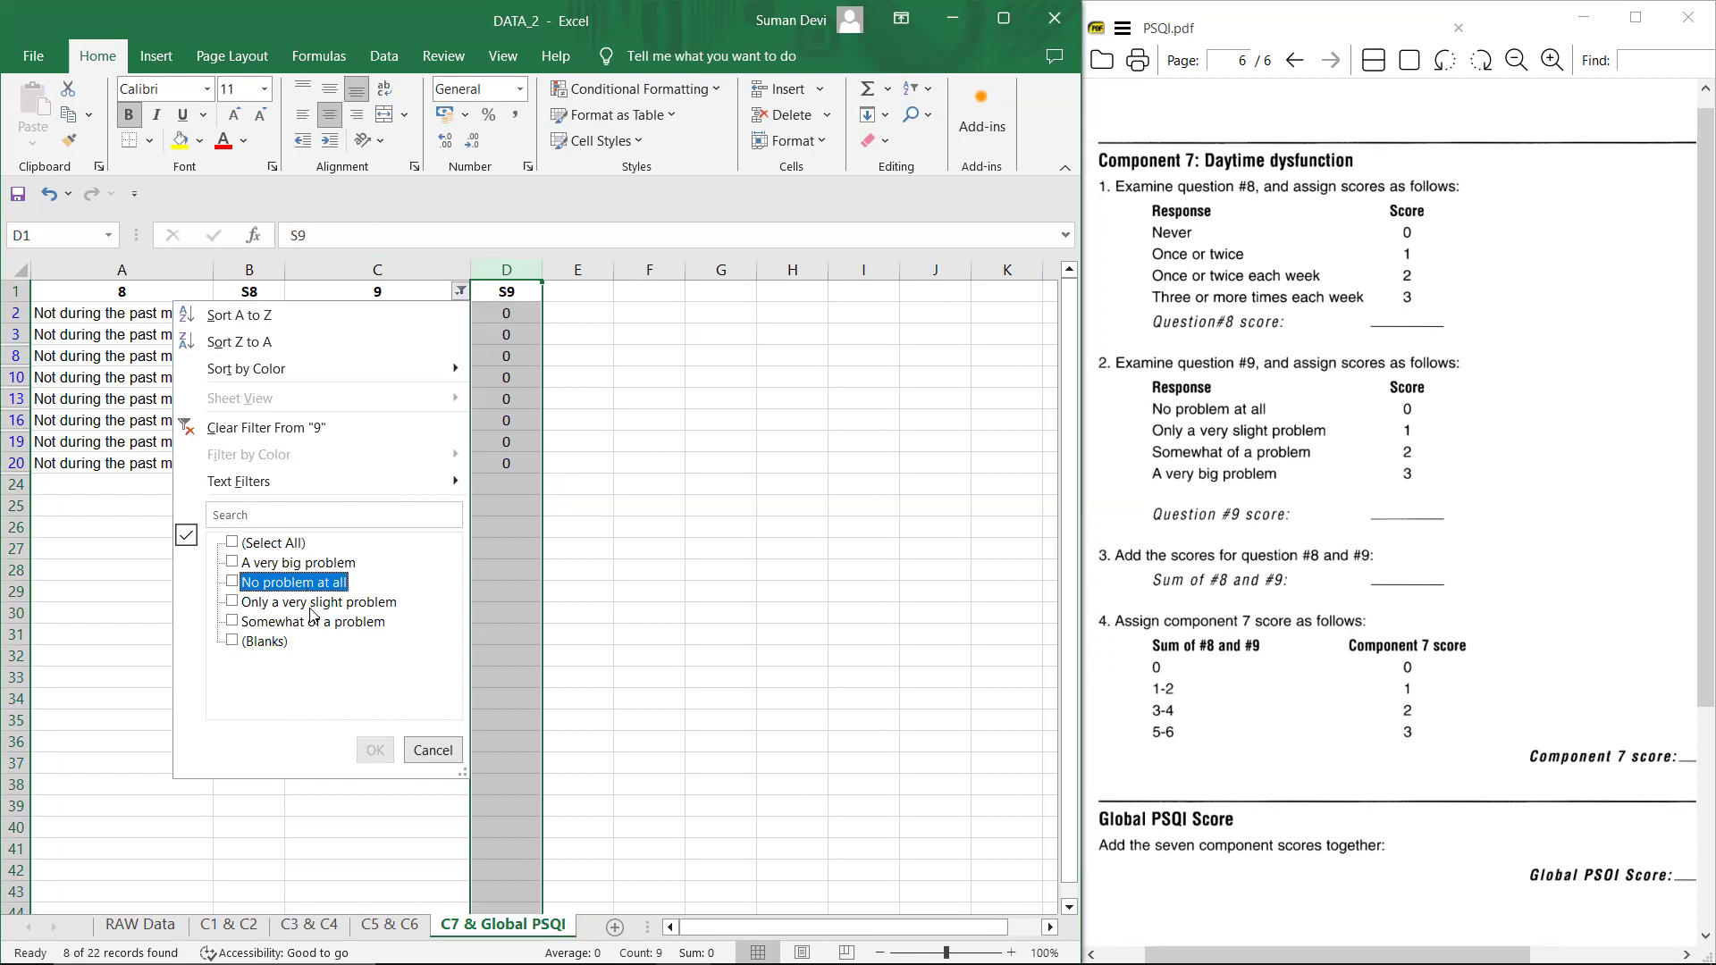
left_click(310, 605)
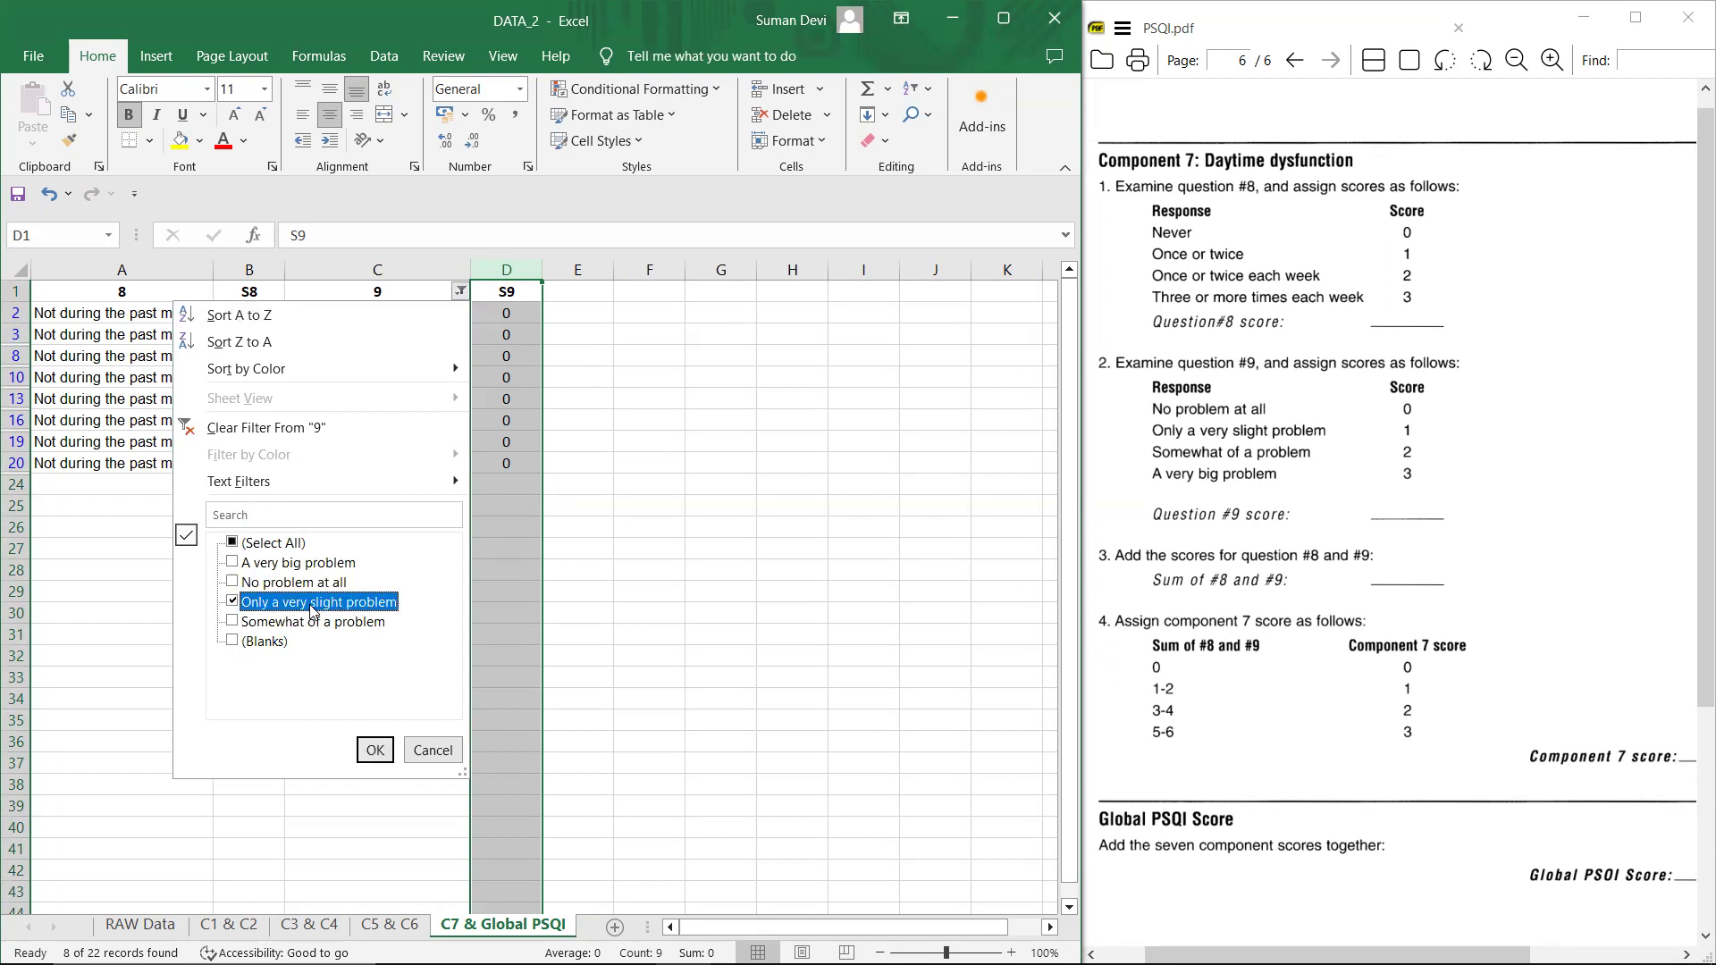
left_click(375, 750)
Step: Score the visible rows 1 under S9, filled down from D4, and centre them
left_click(507, 320)
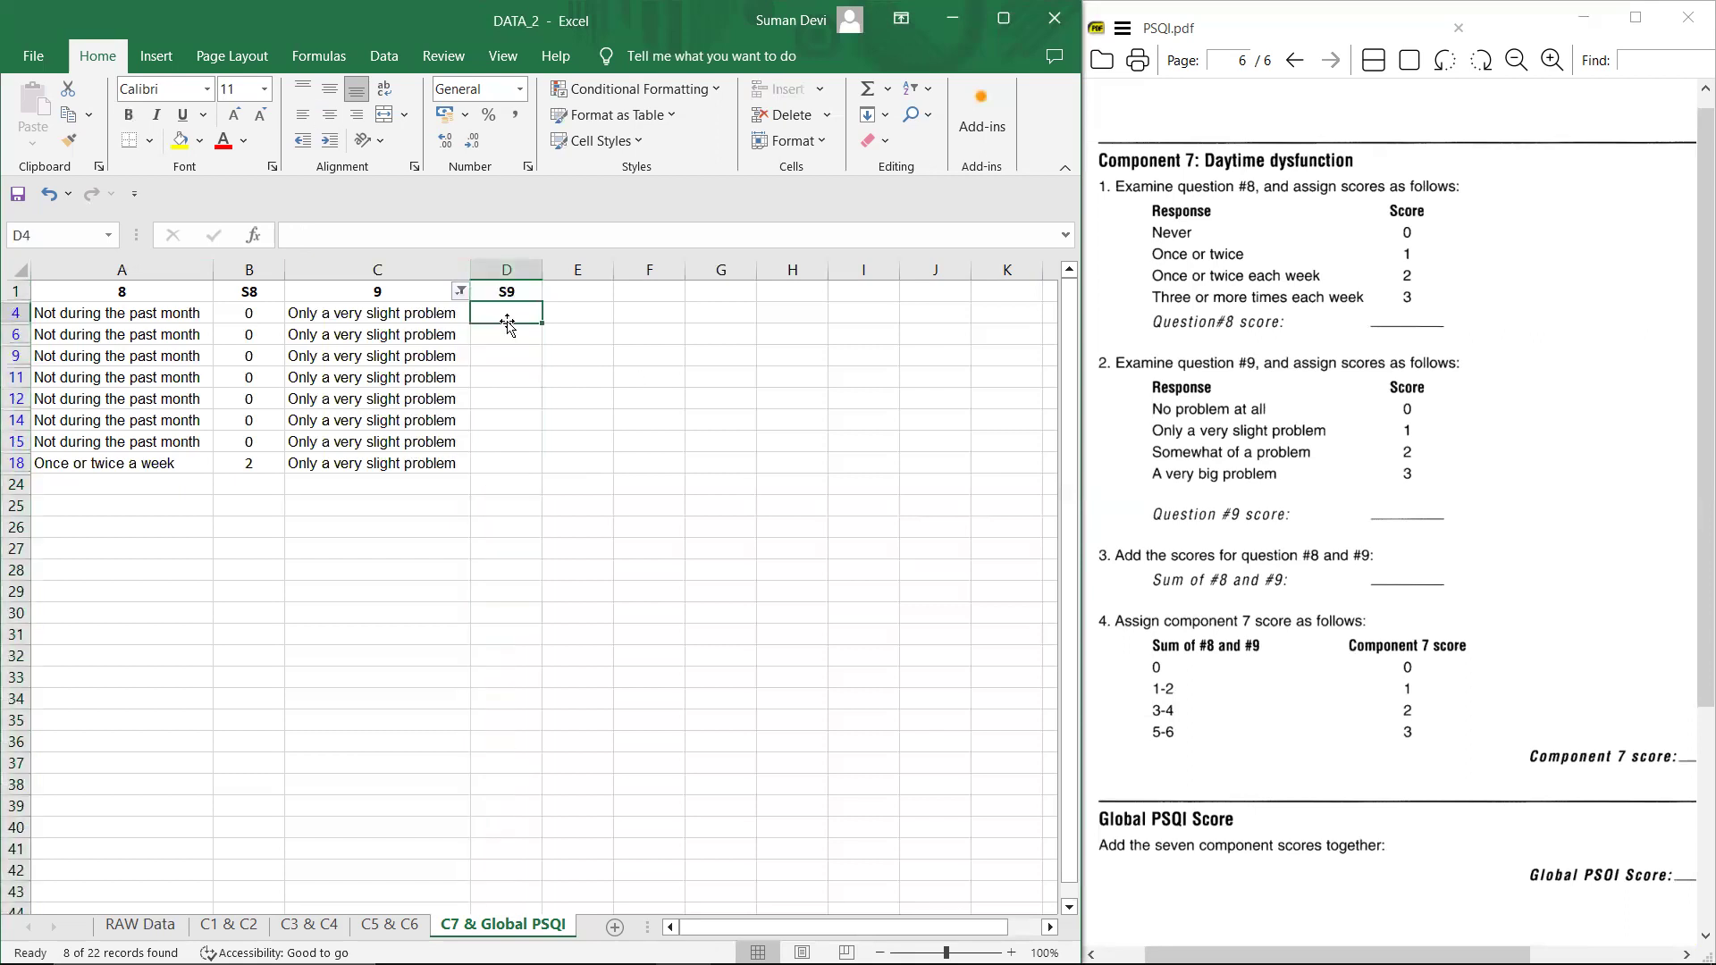
type("1")
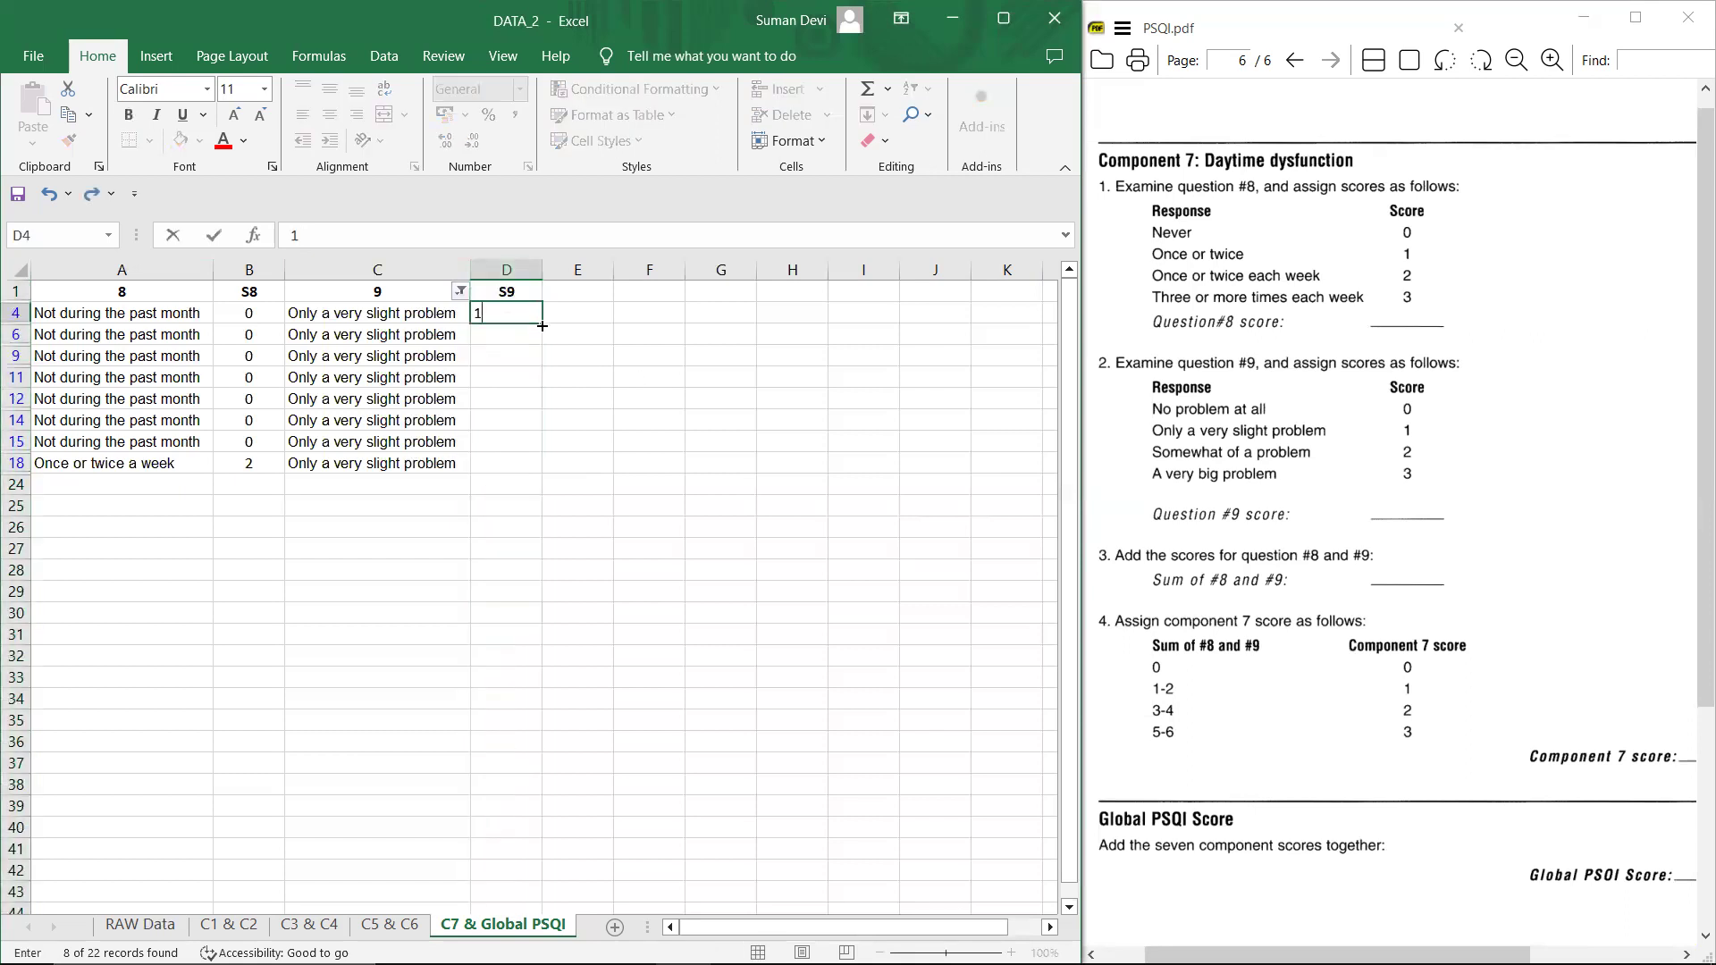
left_click_drag(543, 326, 533, 474)
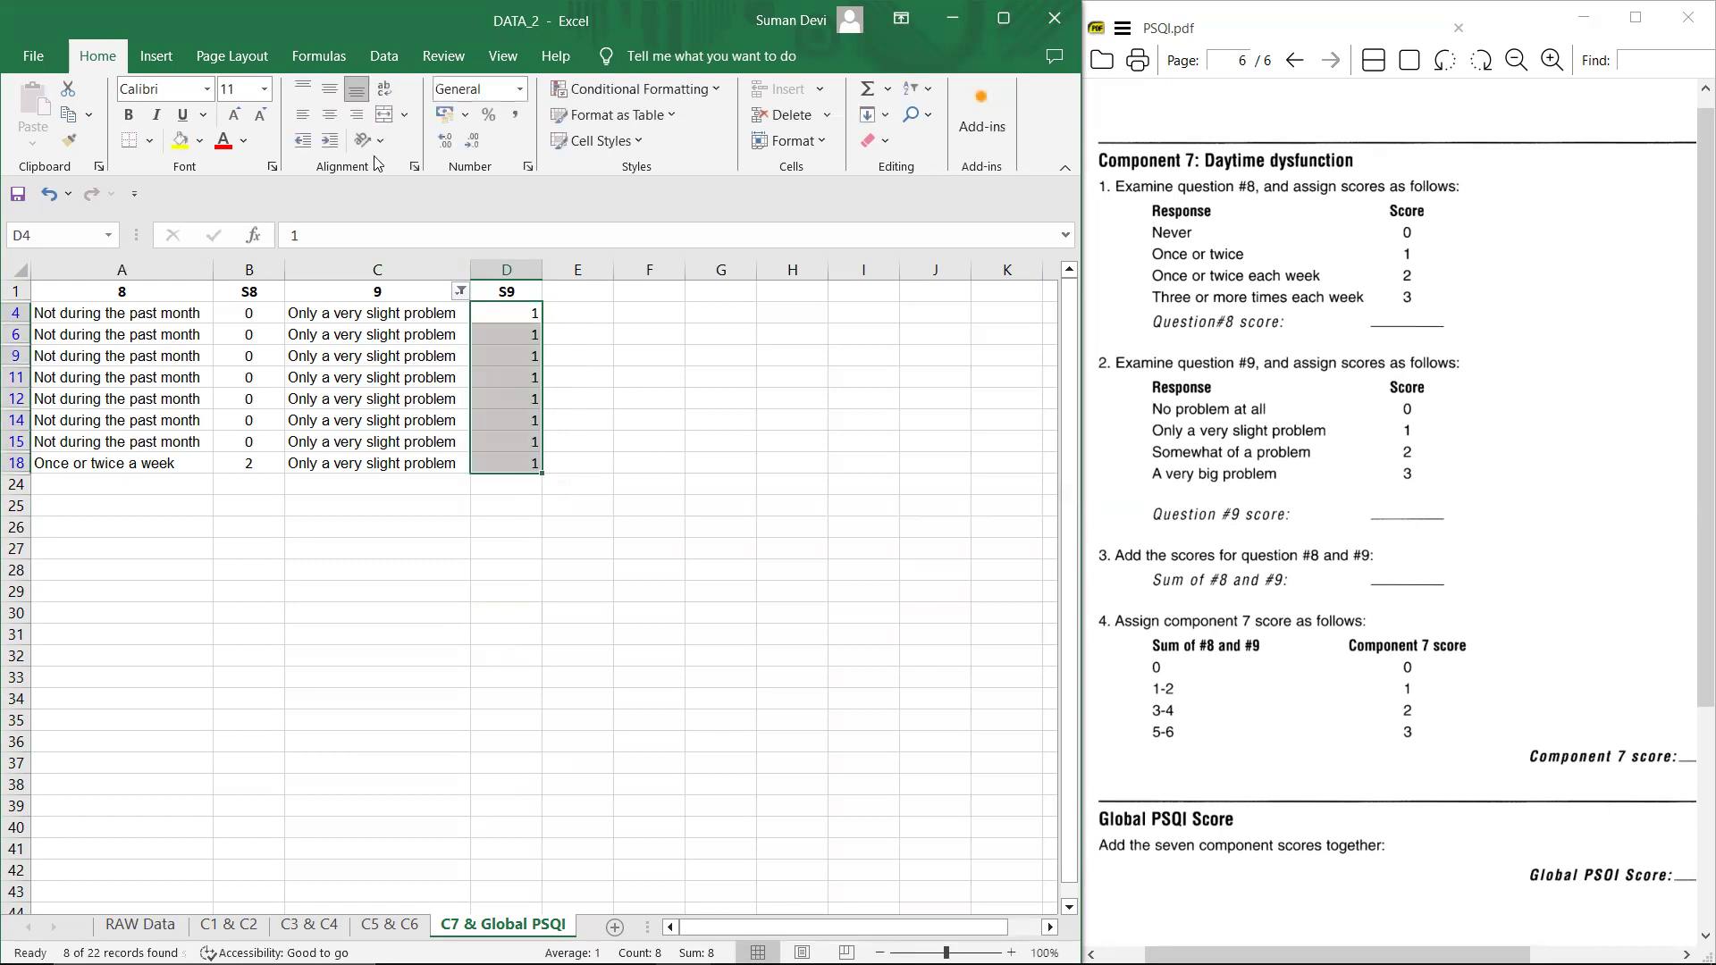
left_click(330, 115)
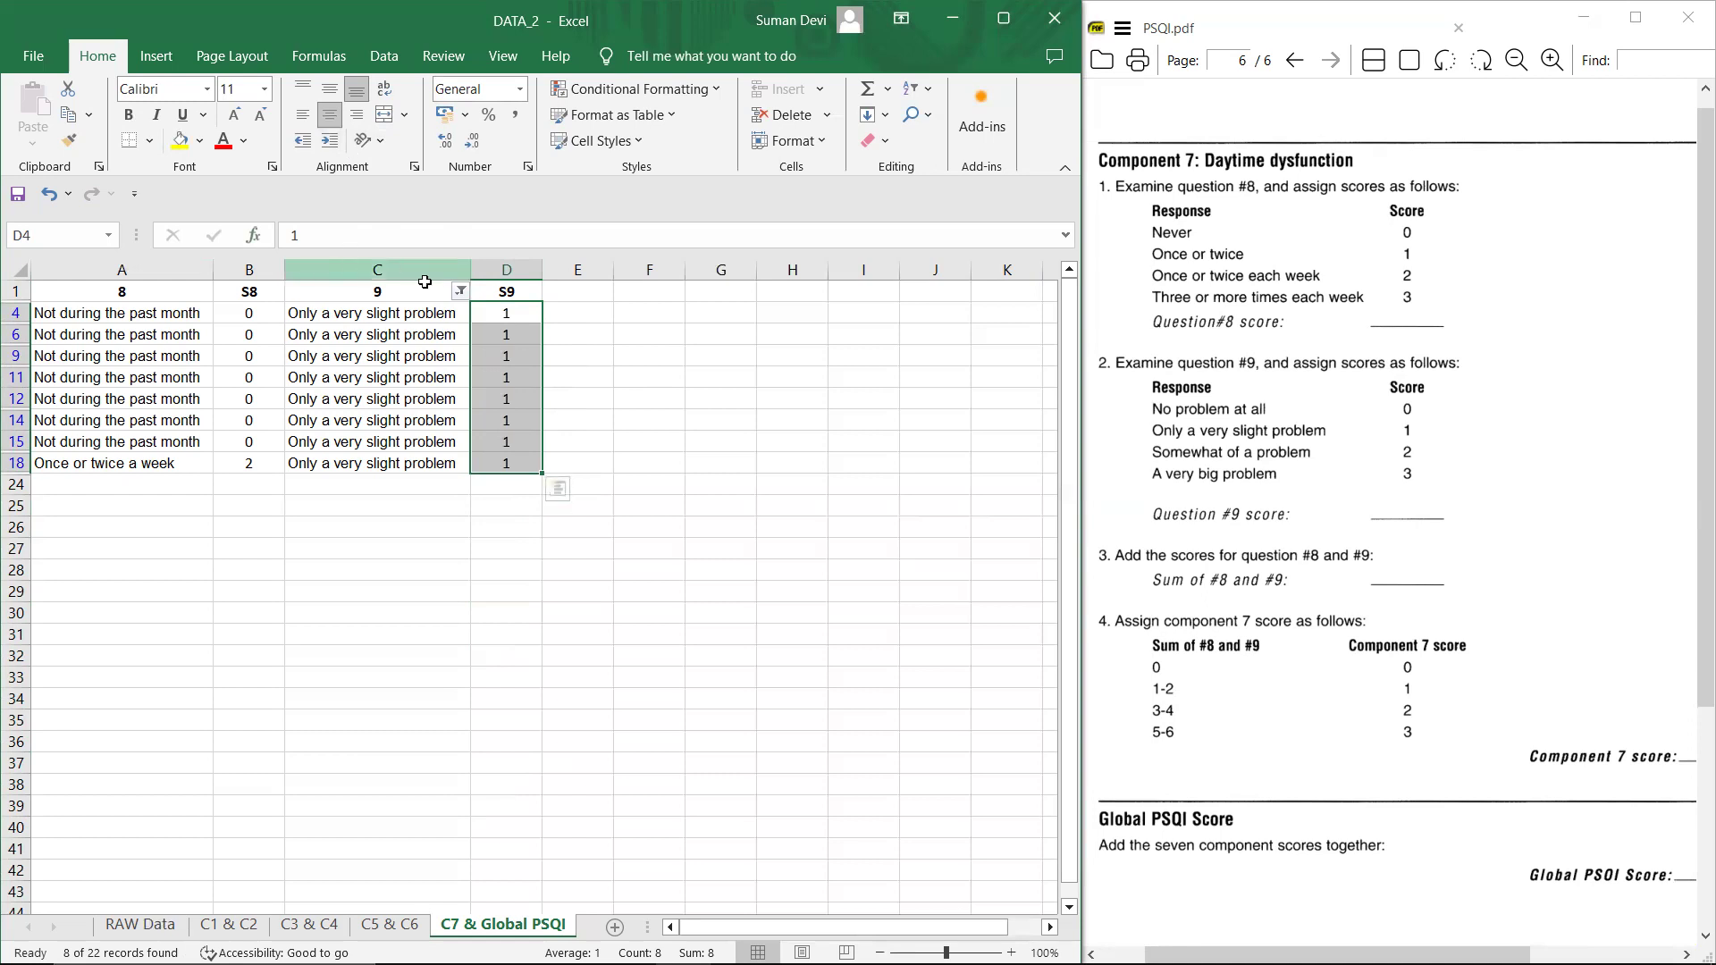
Step: Filter question 9 to 'Somewhat of a problem' and enter a score of 2 in the visible S9 cells
left_click(459, 291)
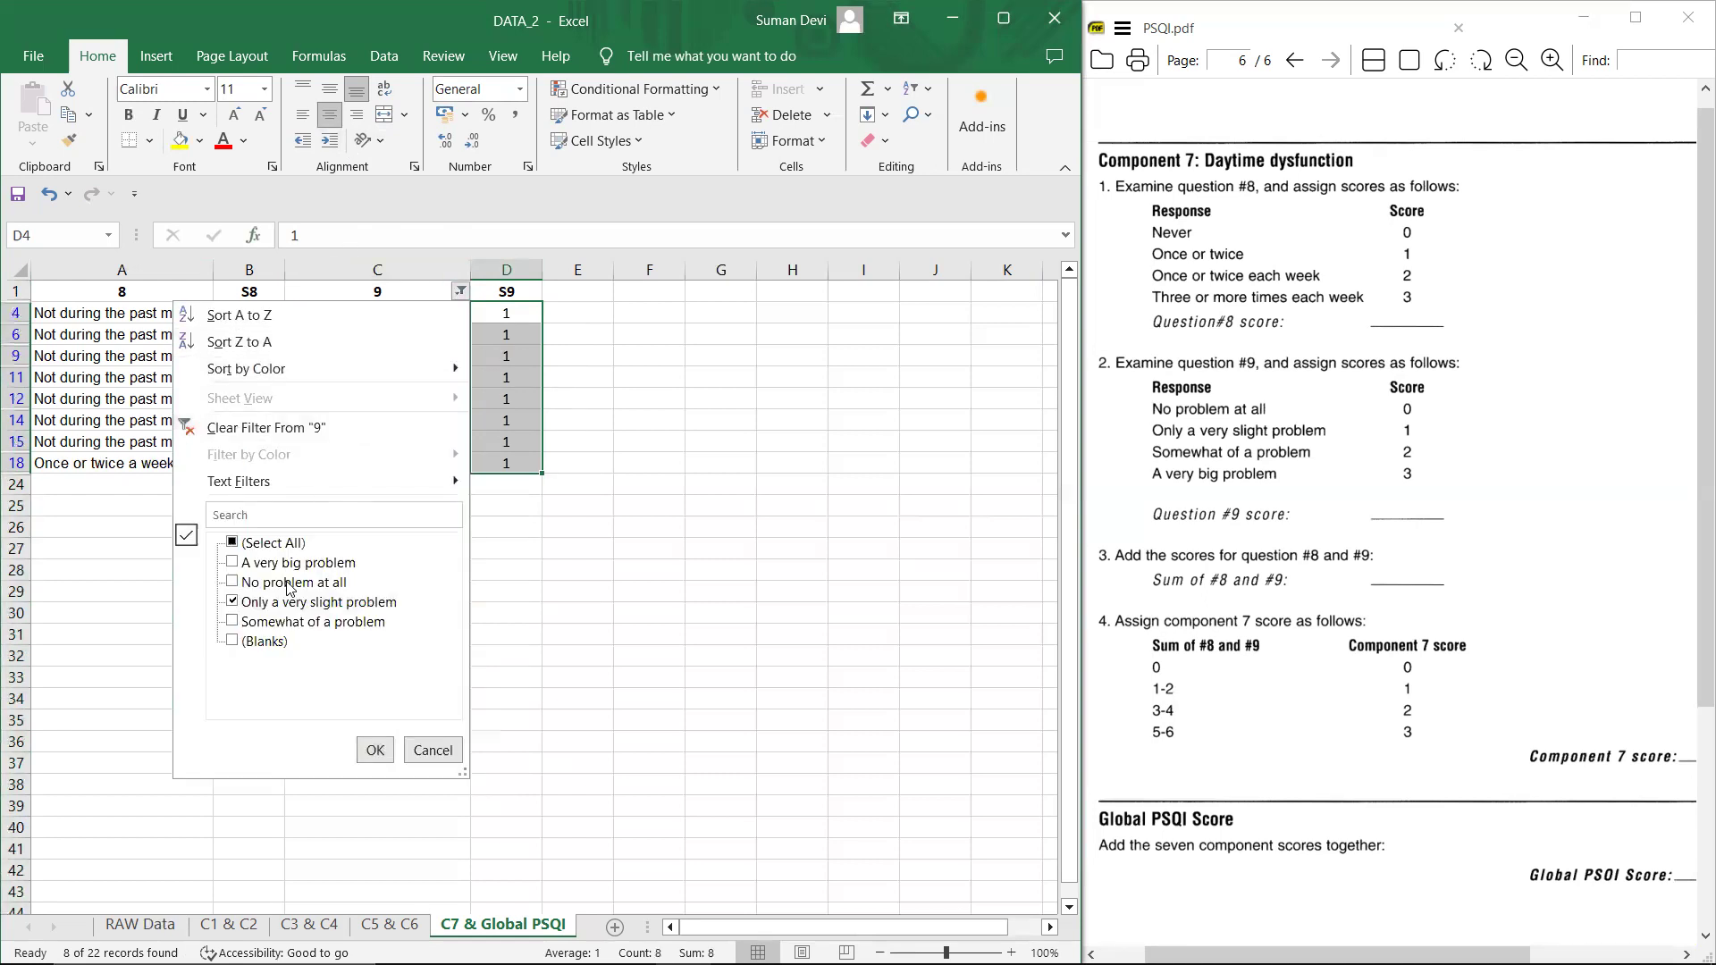
left_click(299, 603)
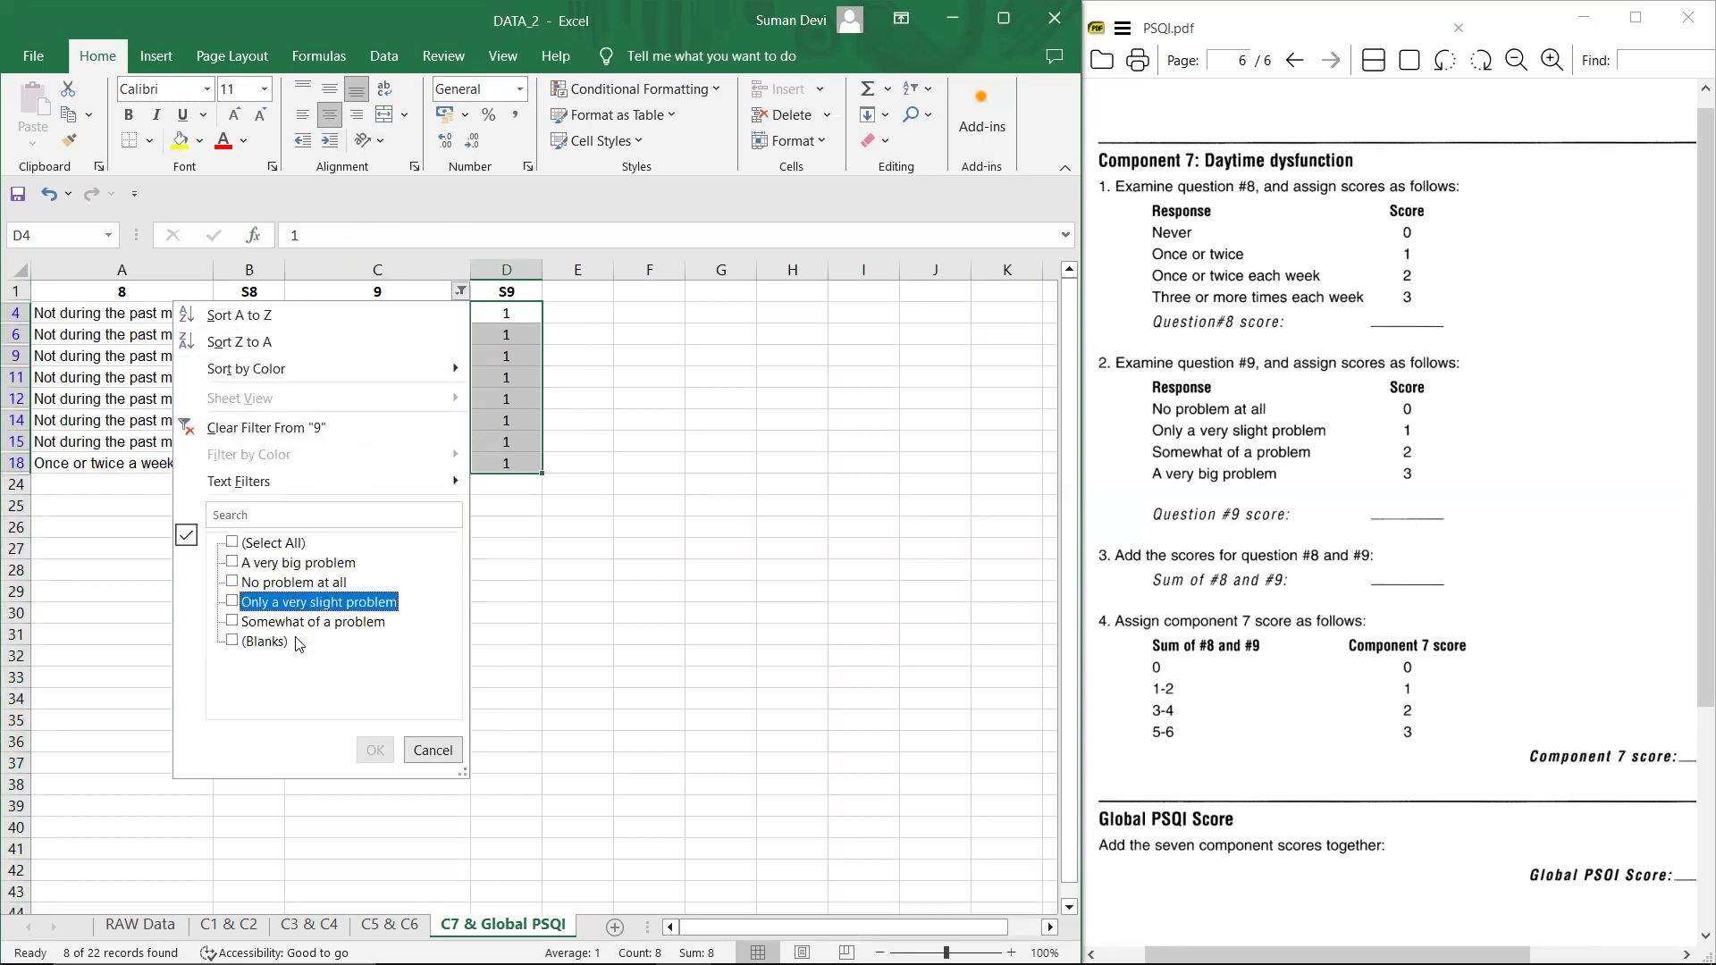
left_click(299, 623)
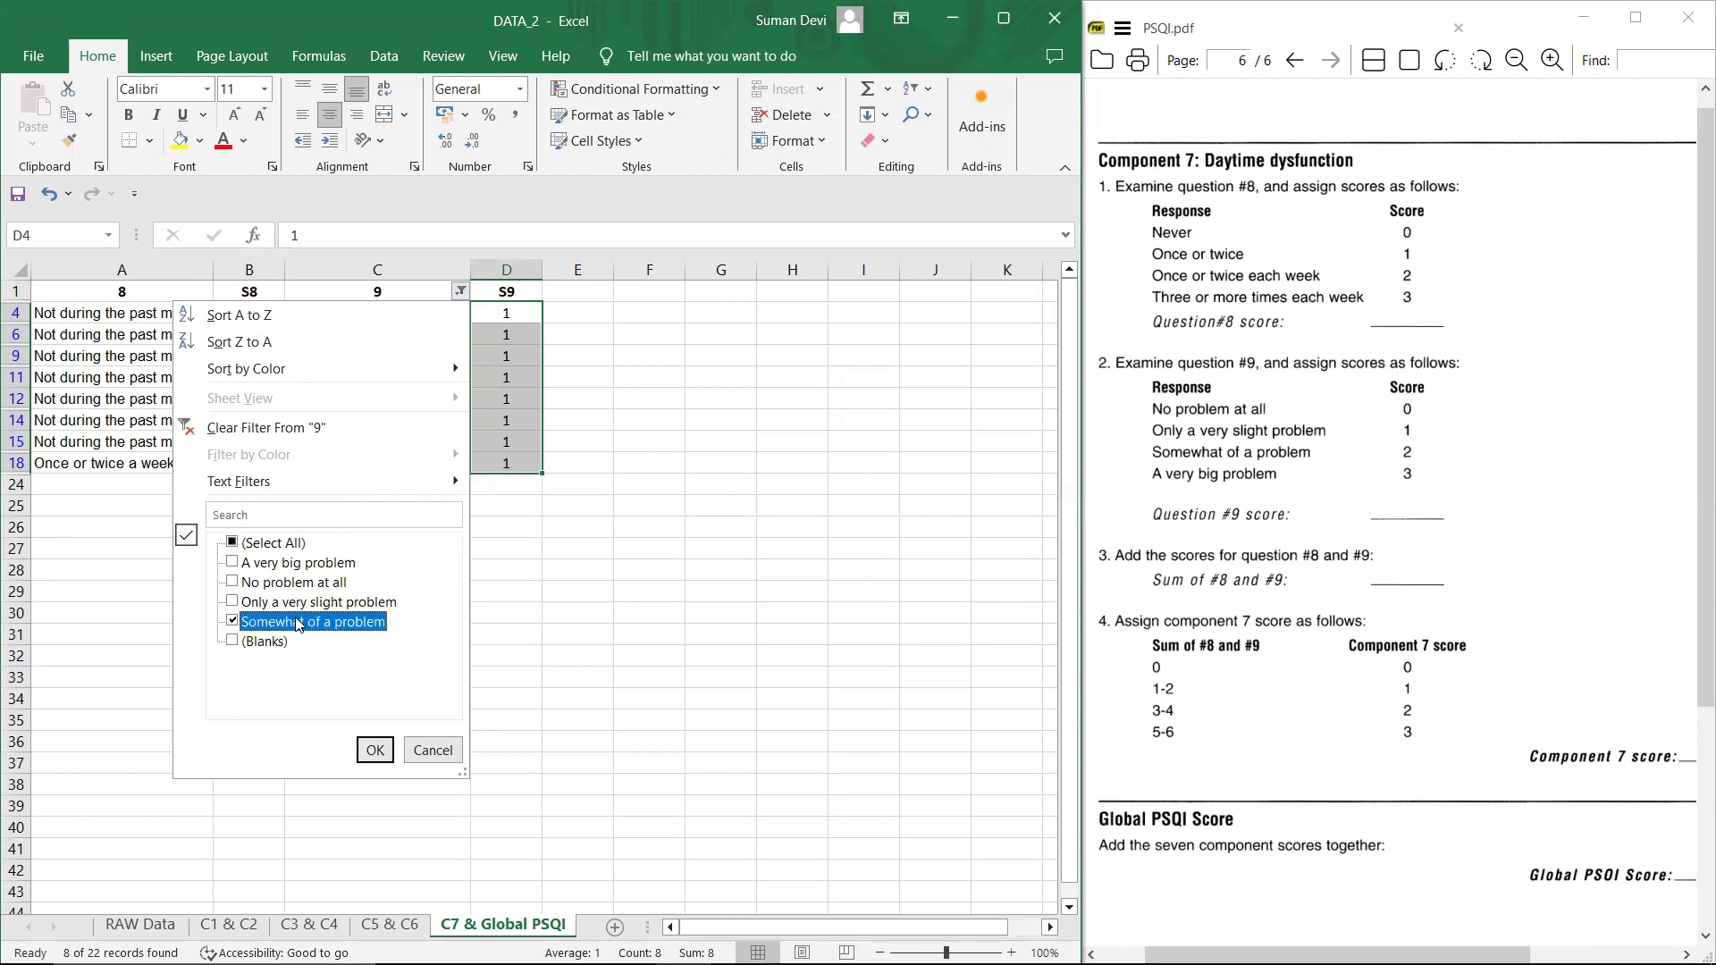
left_click(375, 751)
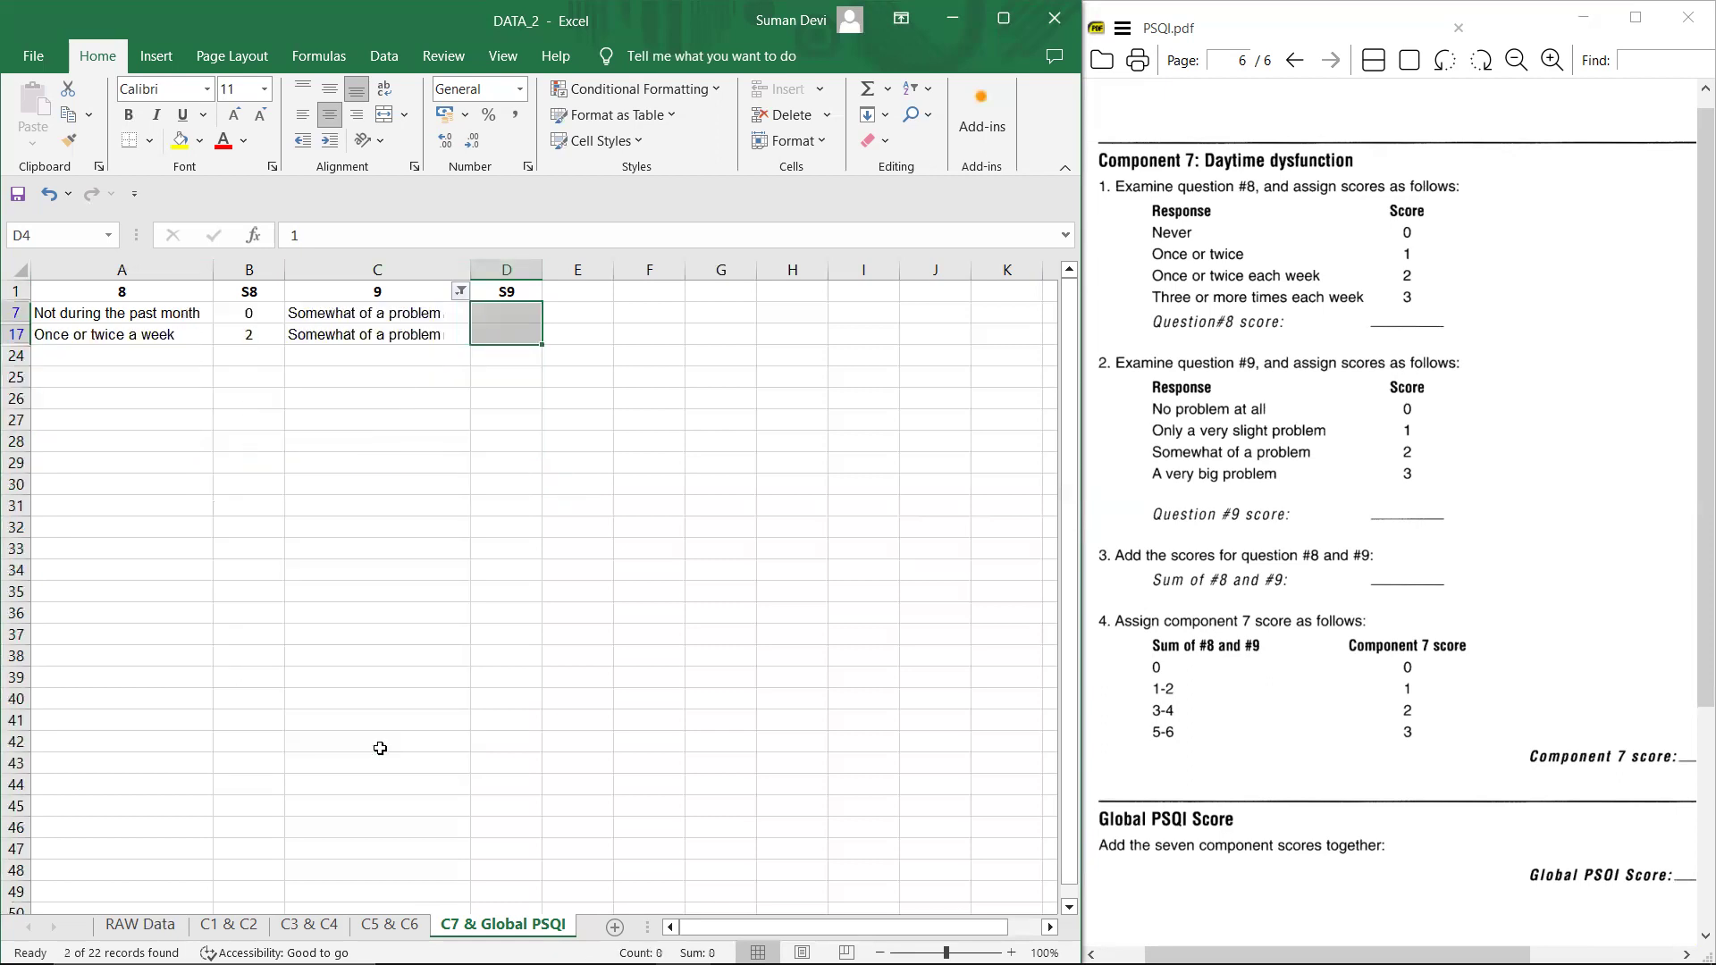
left_click(518, 312)
type("2")
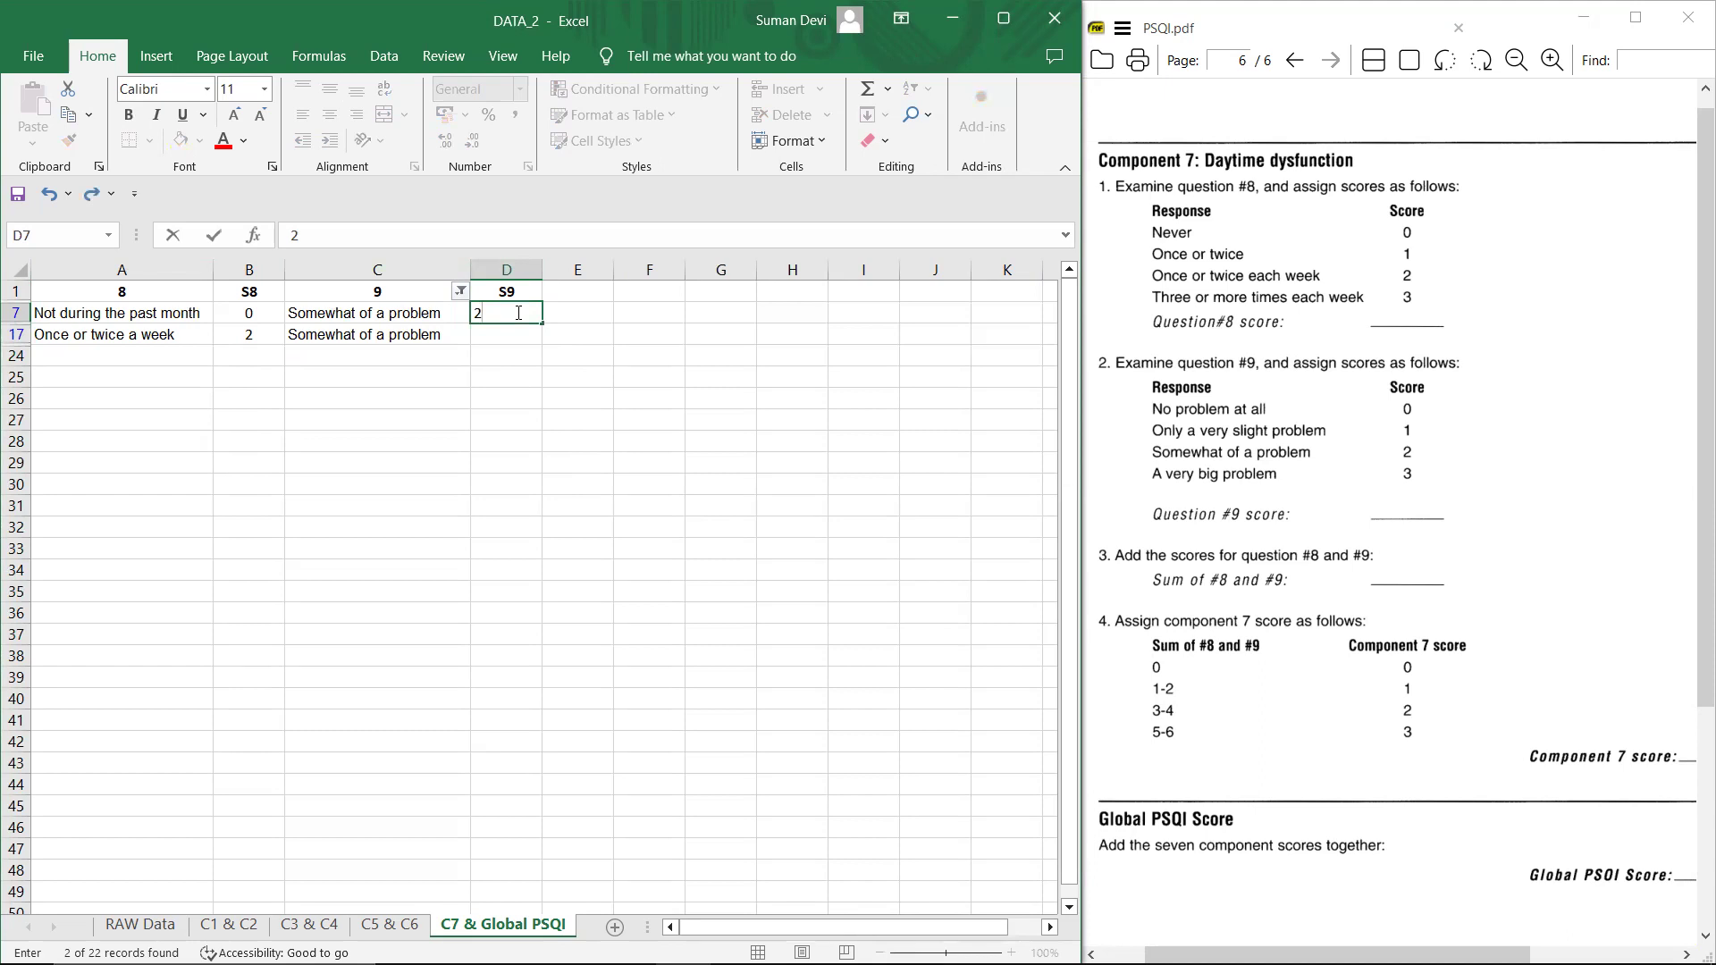
key("Return")
type("2")
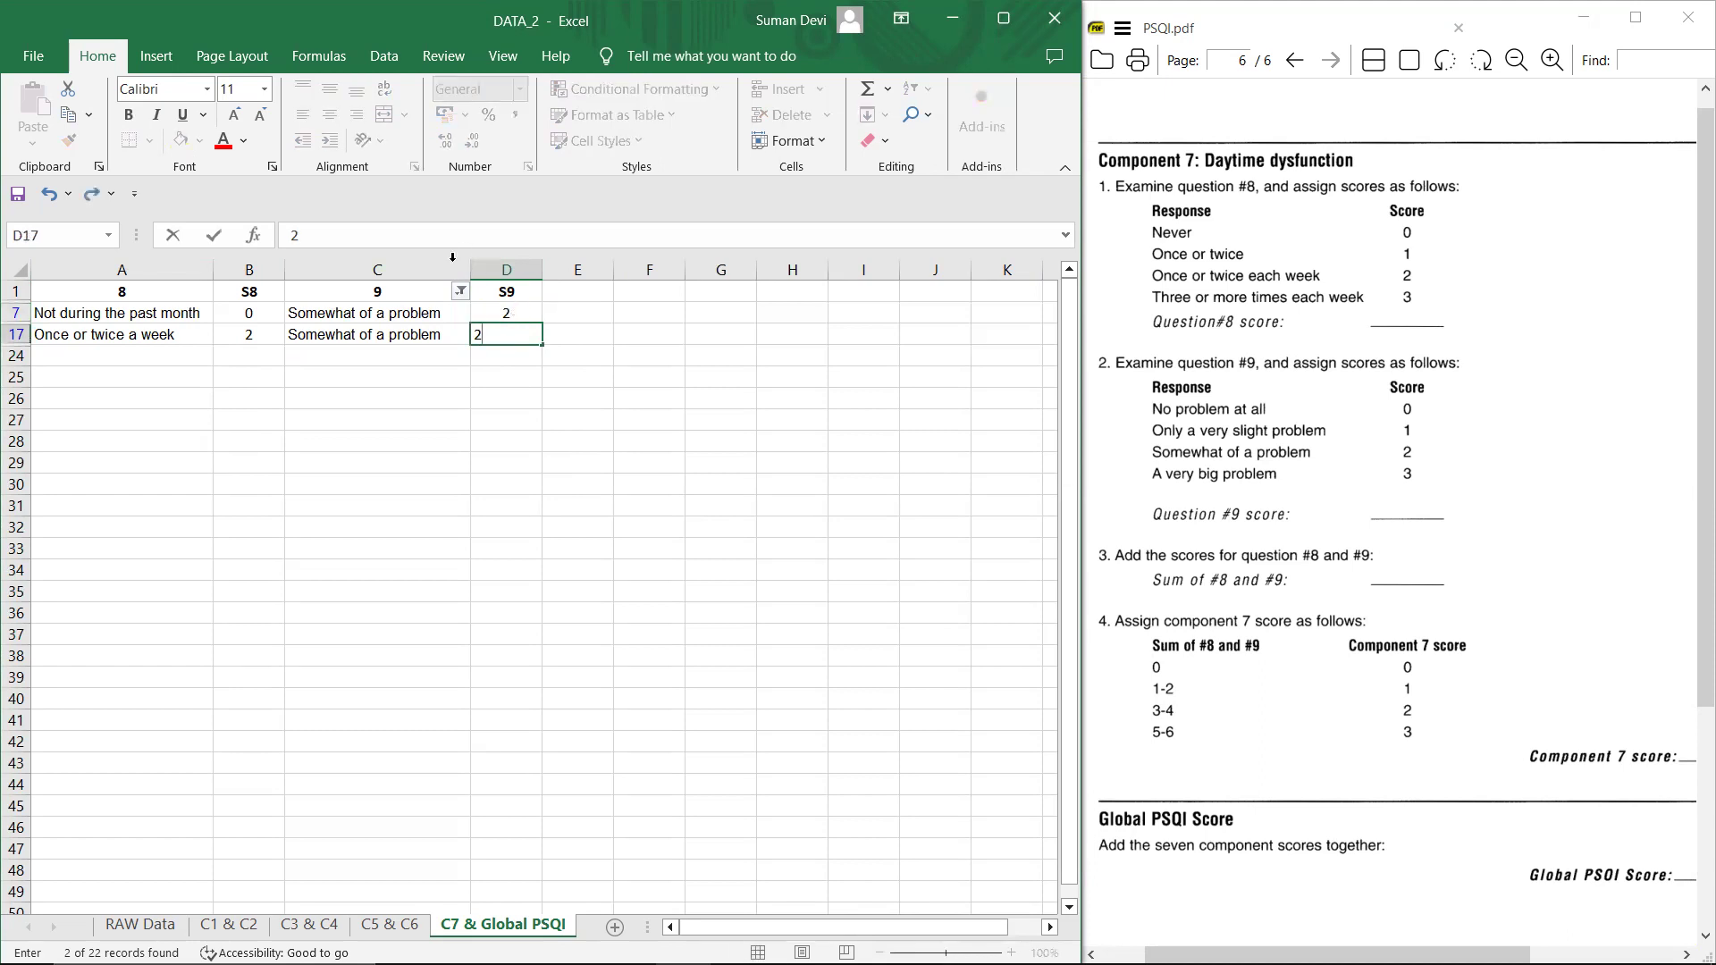
Step: Filter to 'A very big problem', score those rows 3, then clear the question 9 filter
left_click(461, 292)
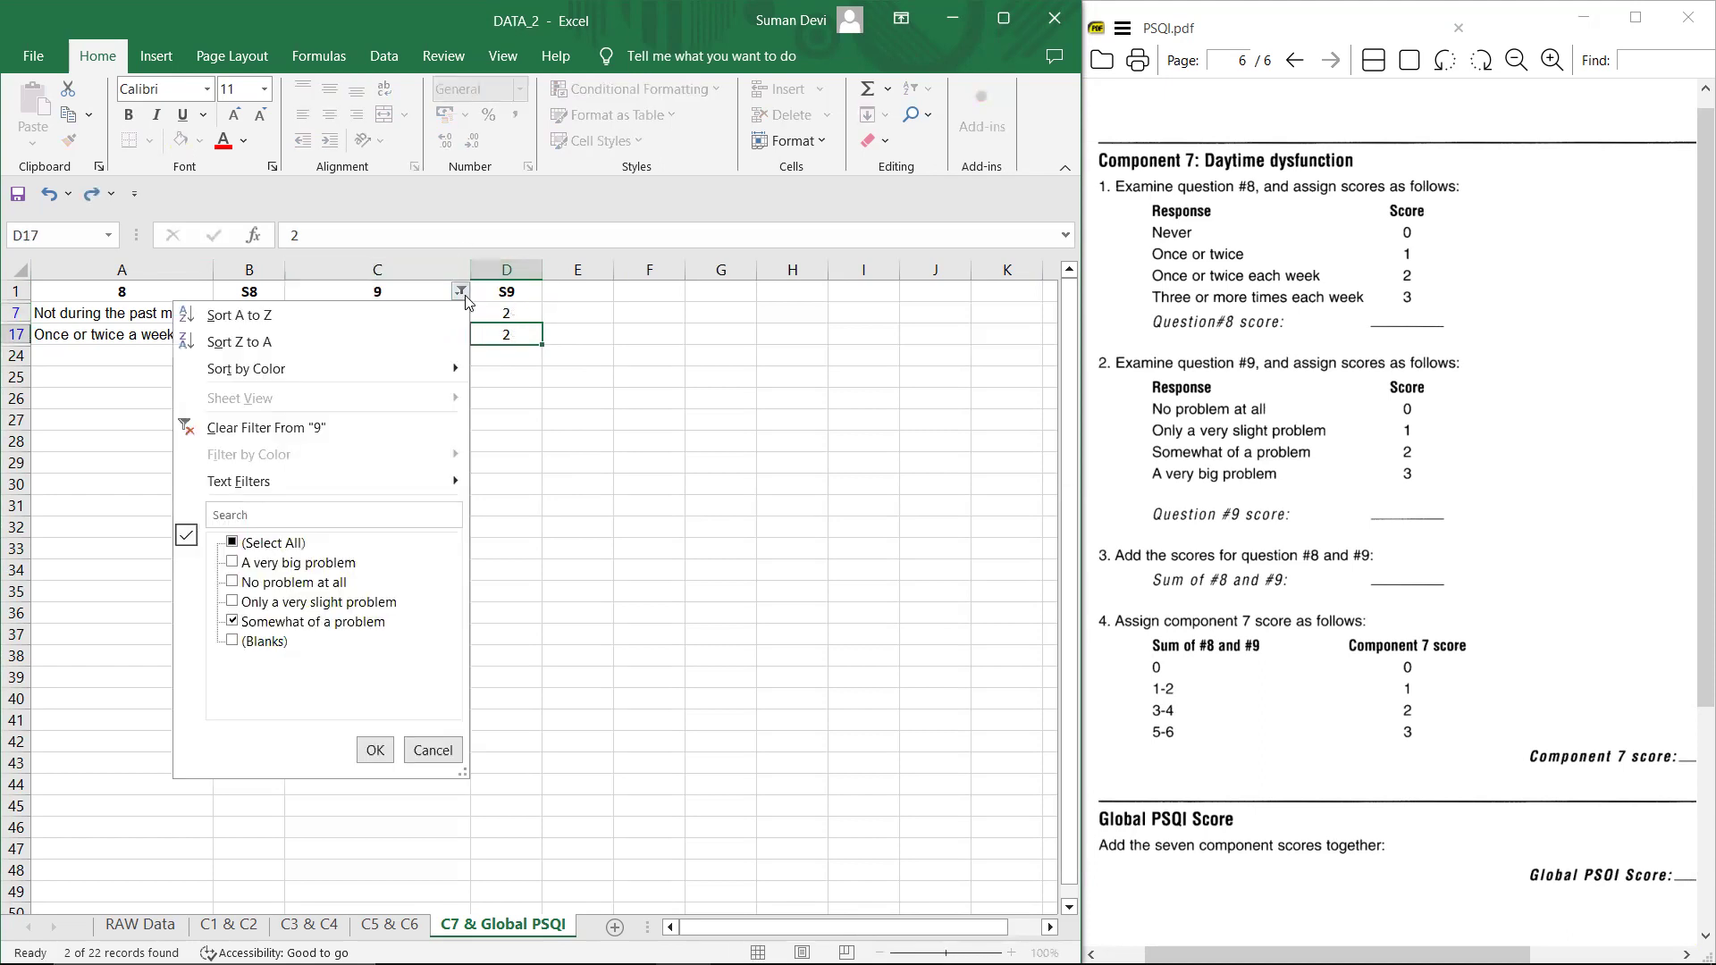
left_click(308, 565)
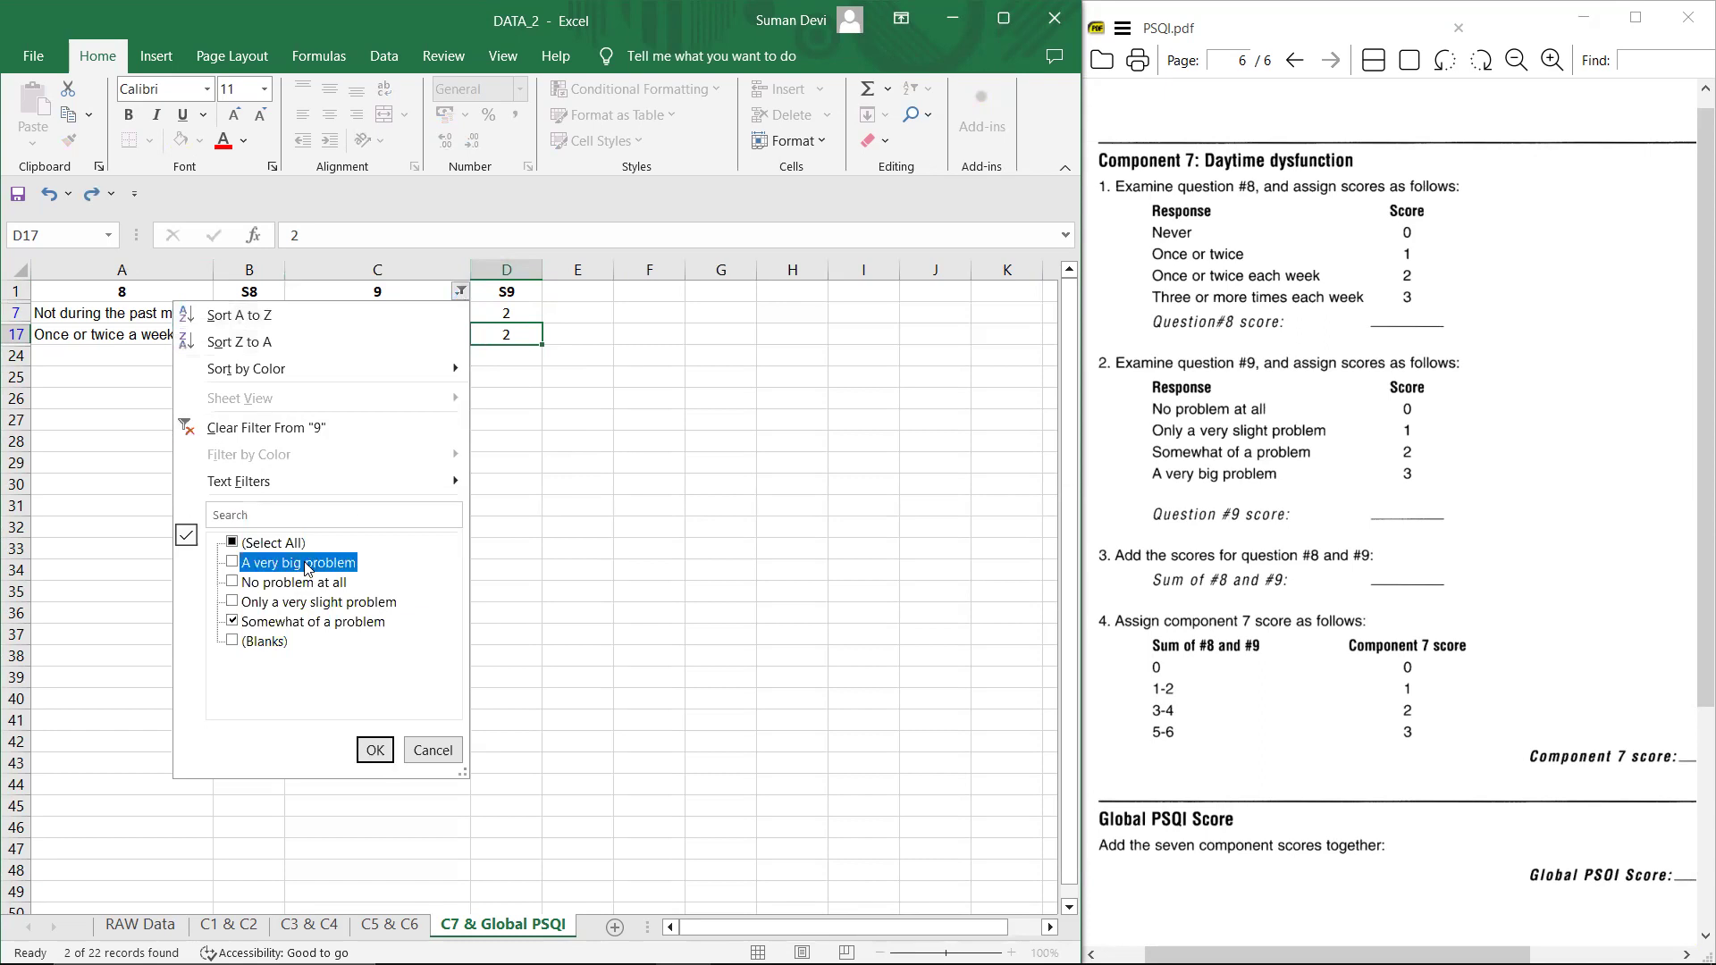
left_click(304, 623)
left_click(374, 749)
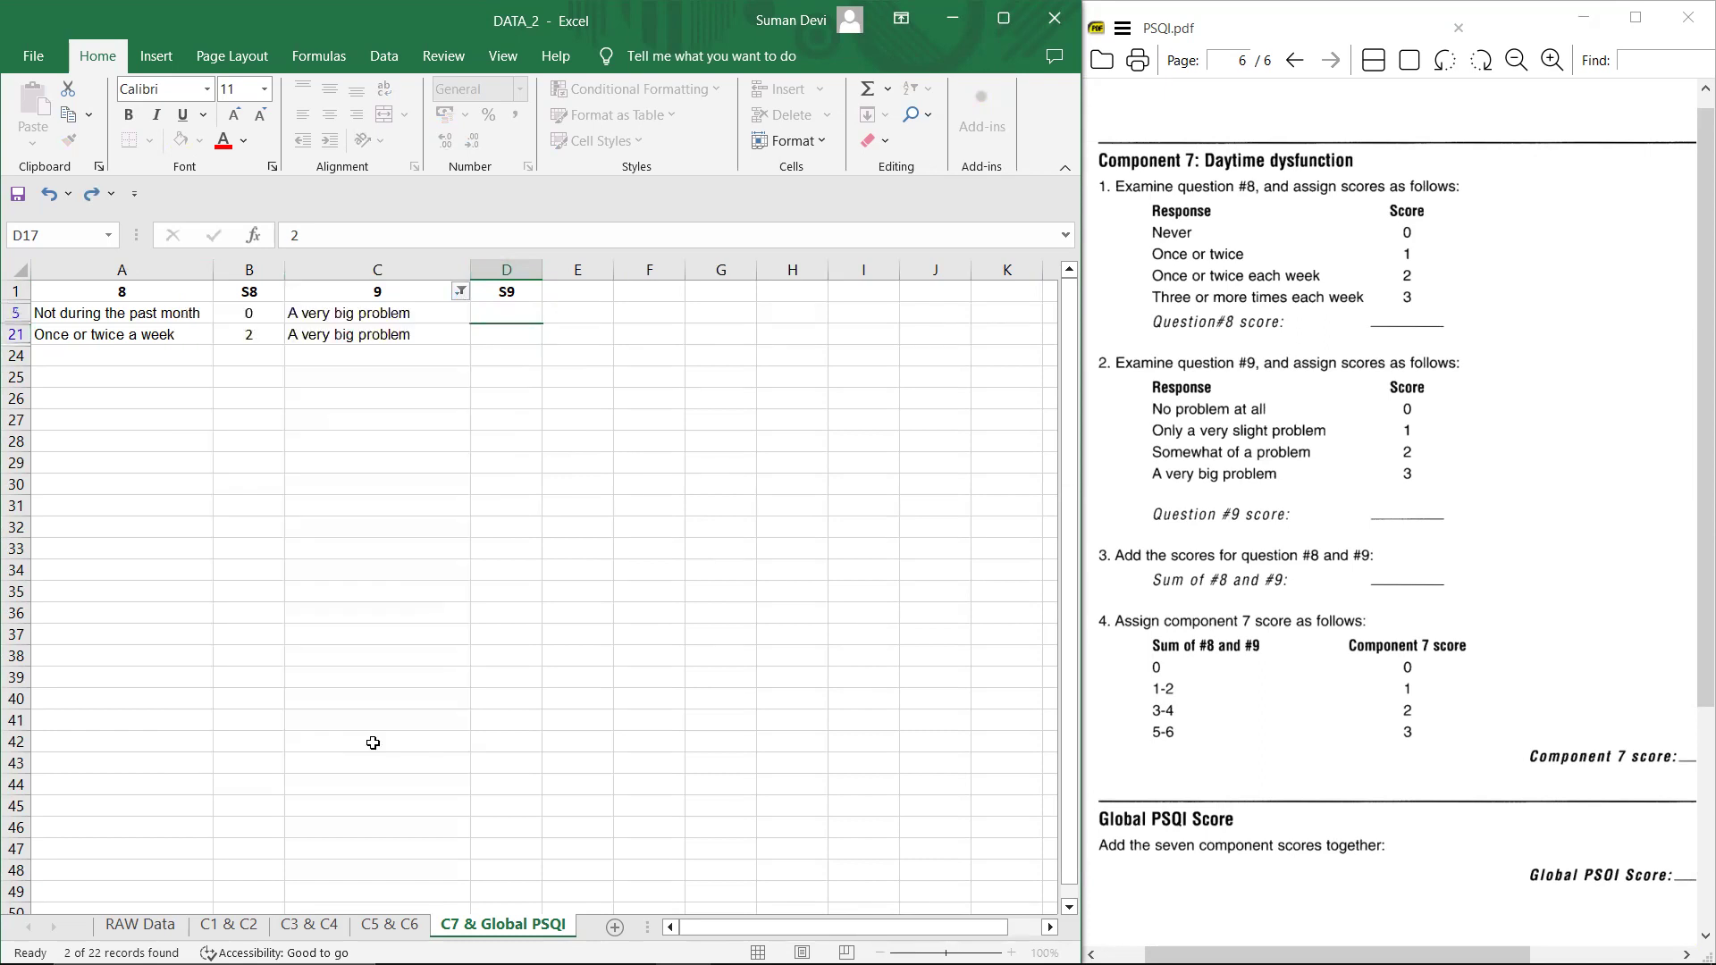
left_click(500, 316)
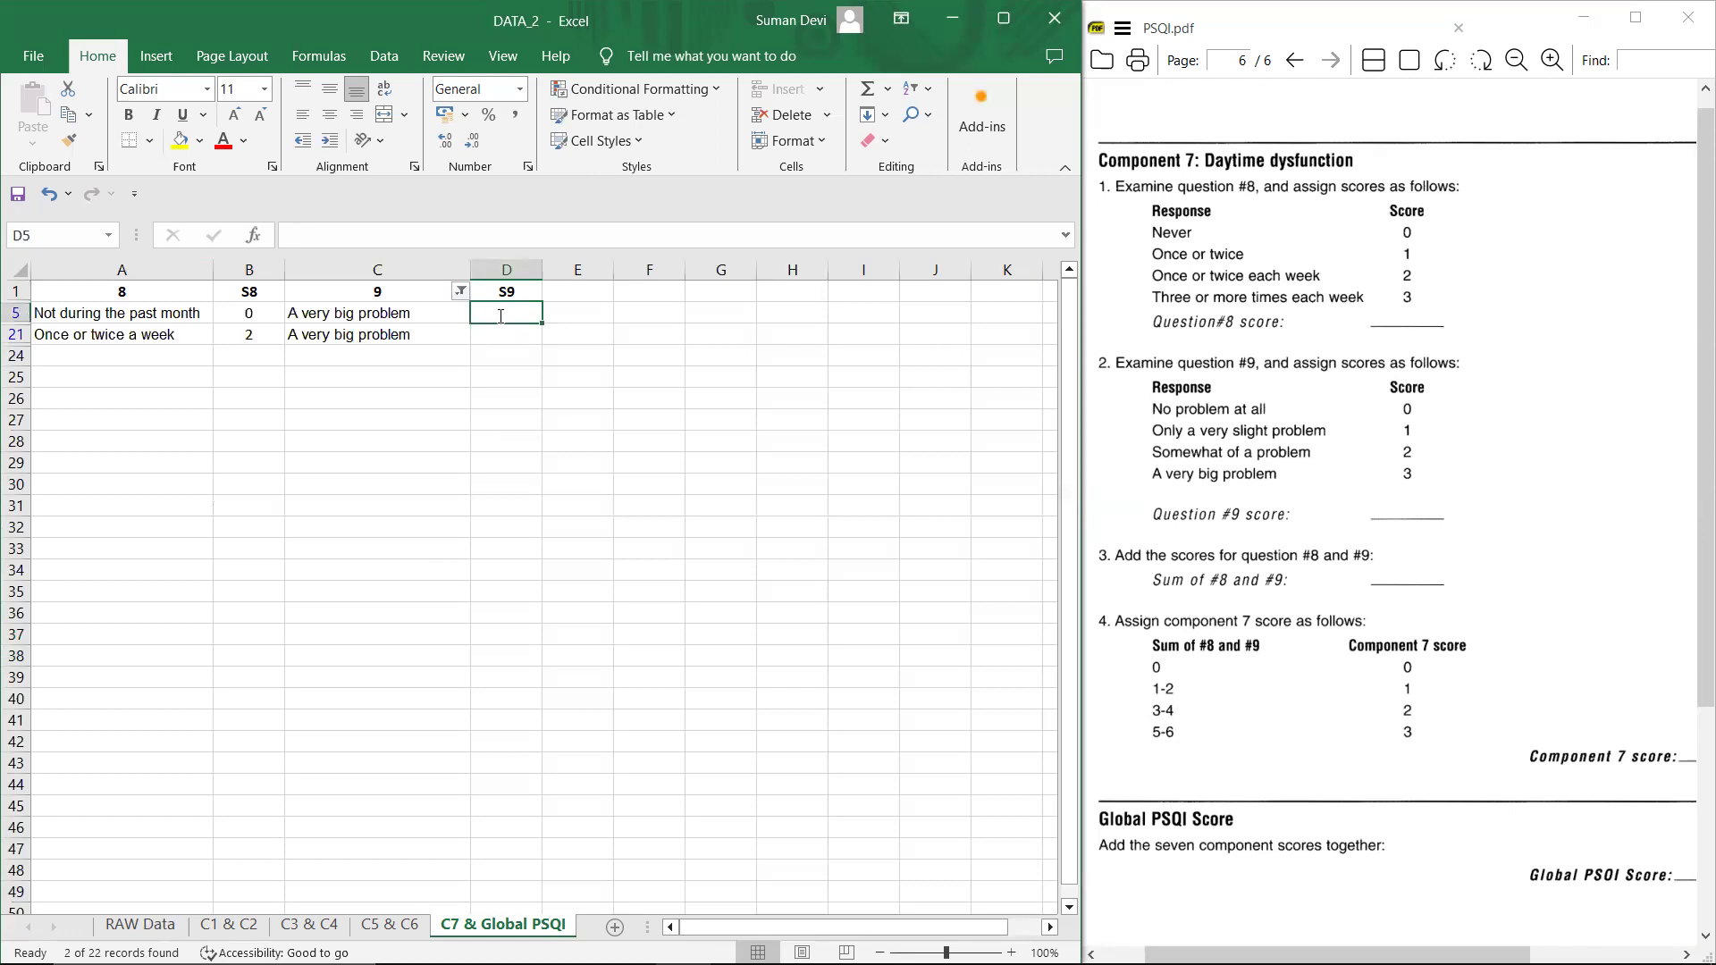
type("3")
key("Return")
type("3")
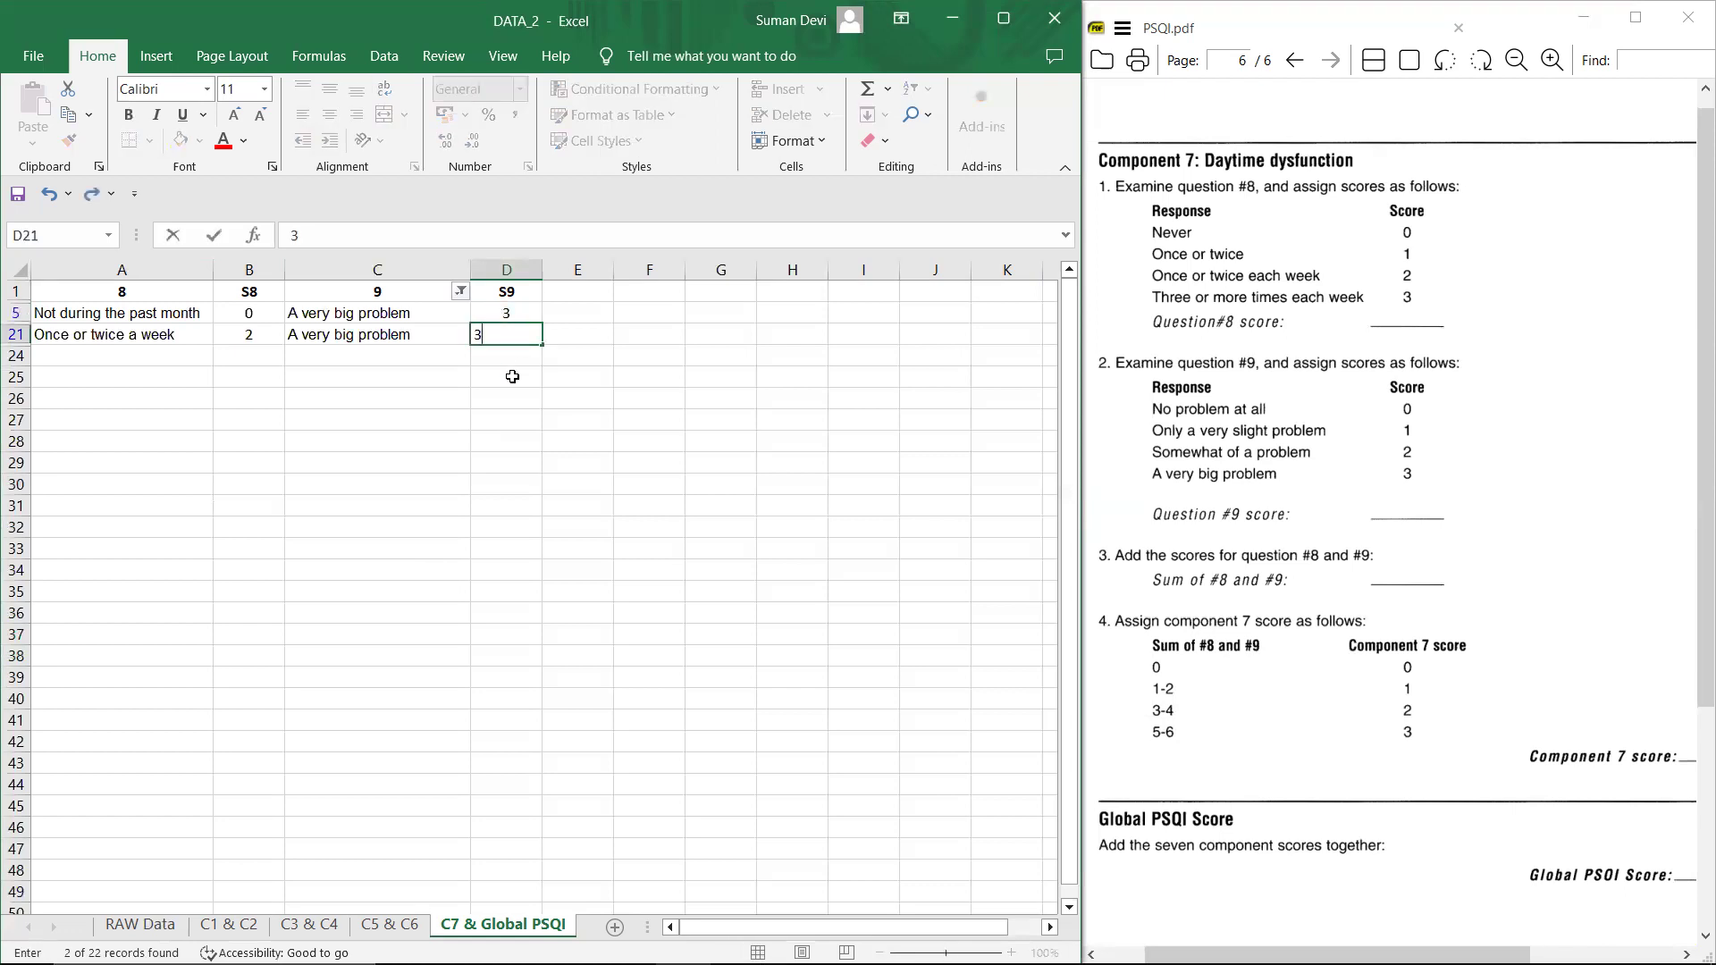
left_click(459, 292)
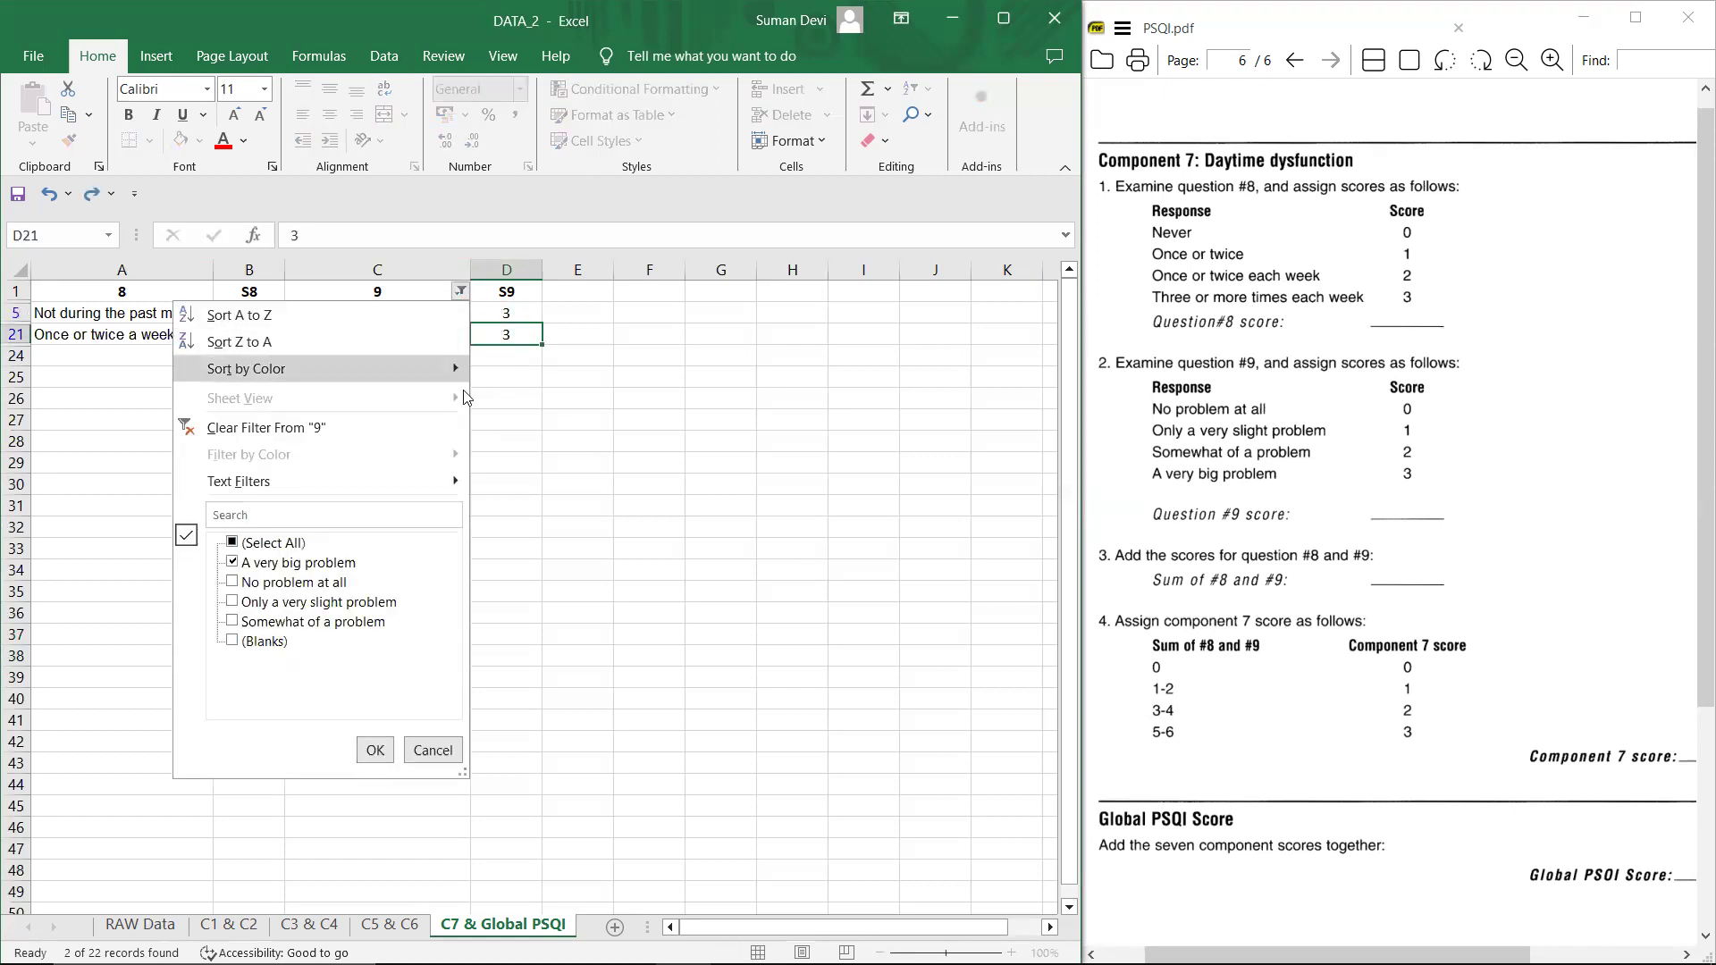
left_click(369, 426)
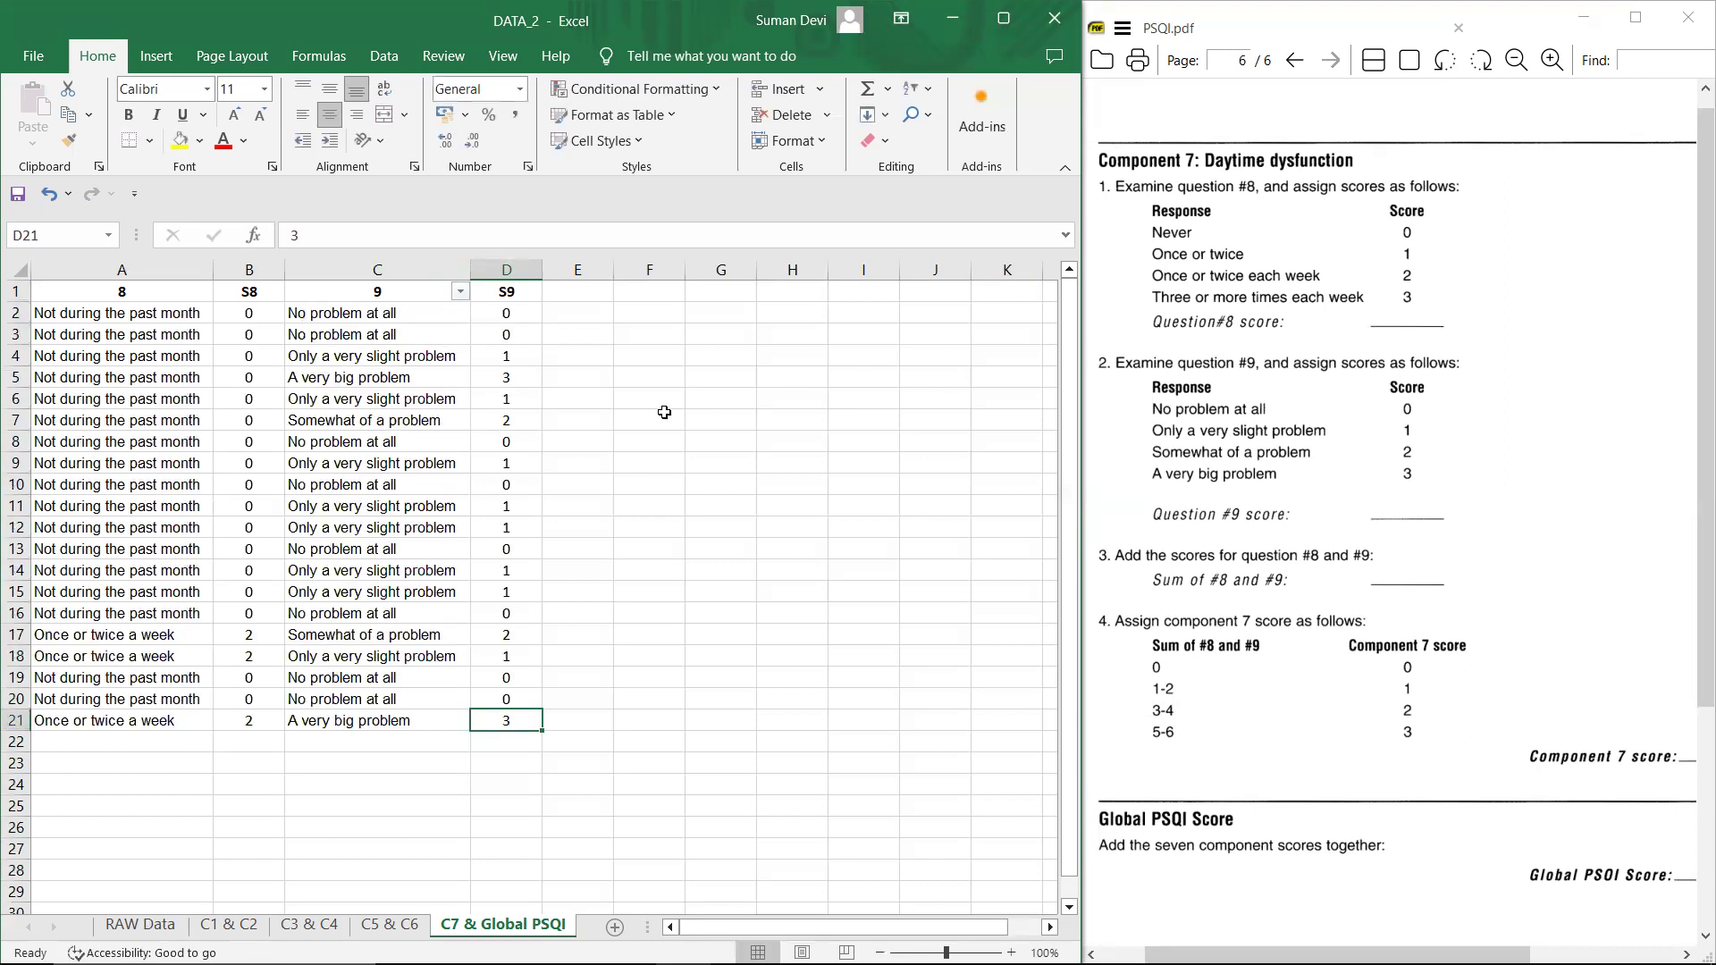
Step: Add a bold SUM header in cell E1
left_click(578, 292)
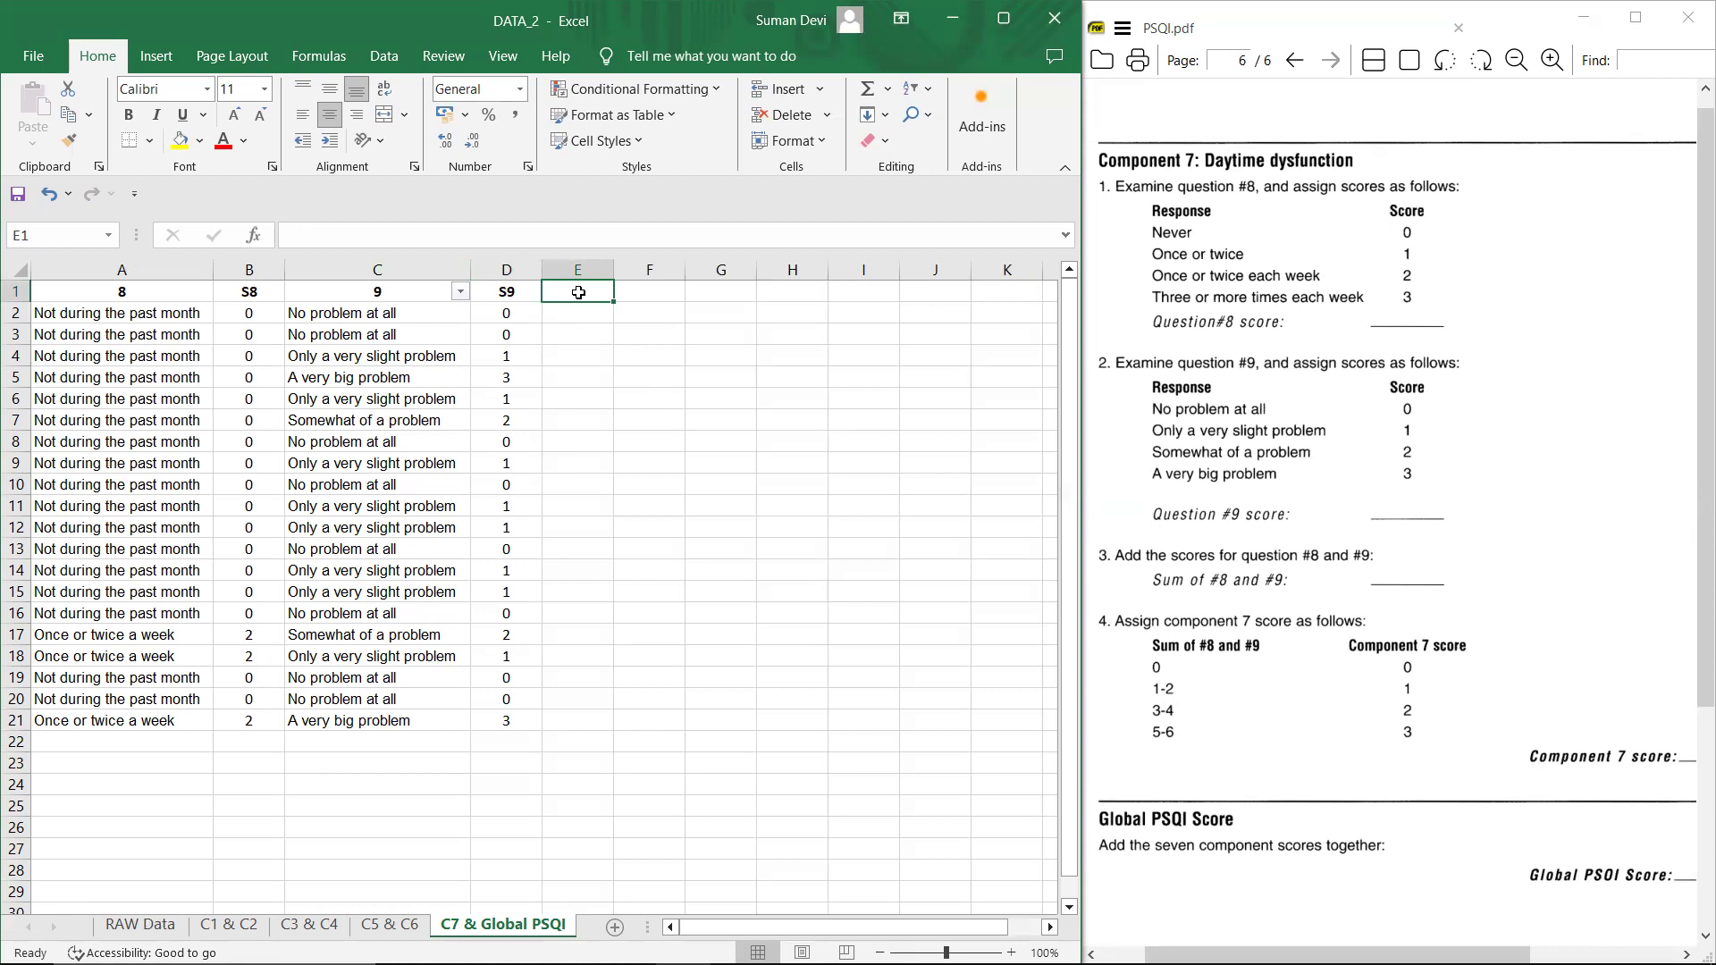
type("SUM")
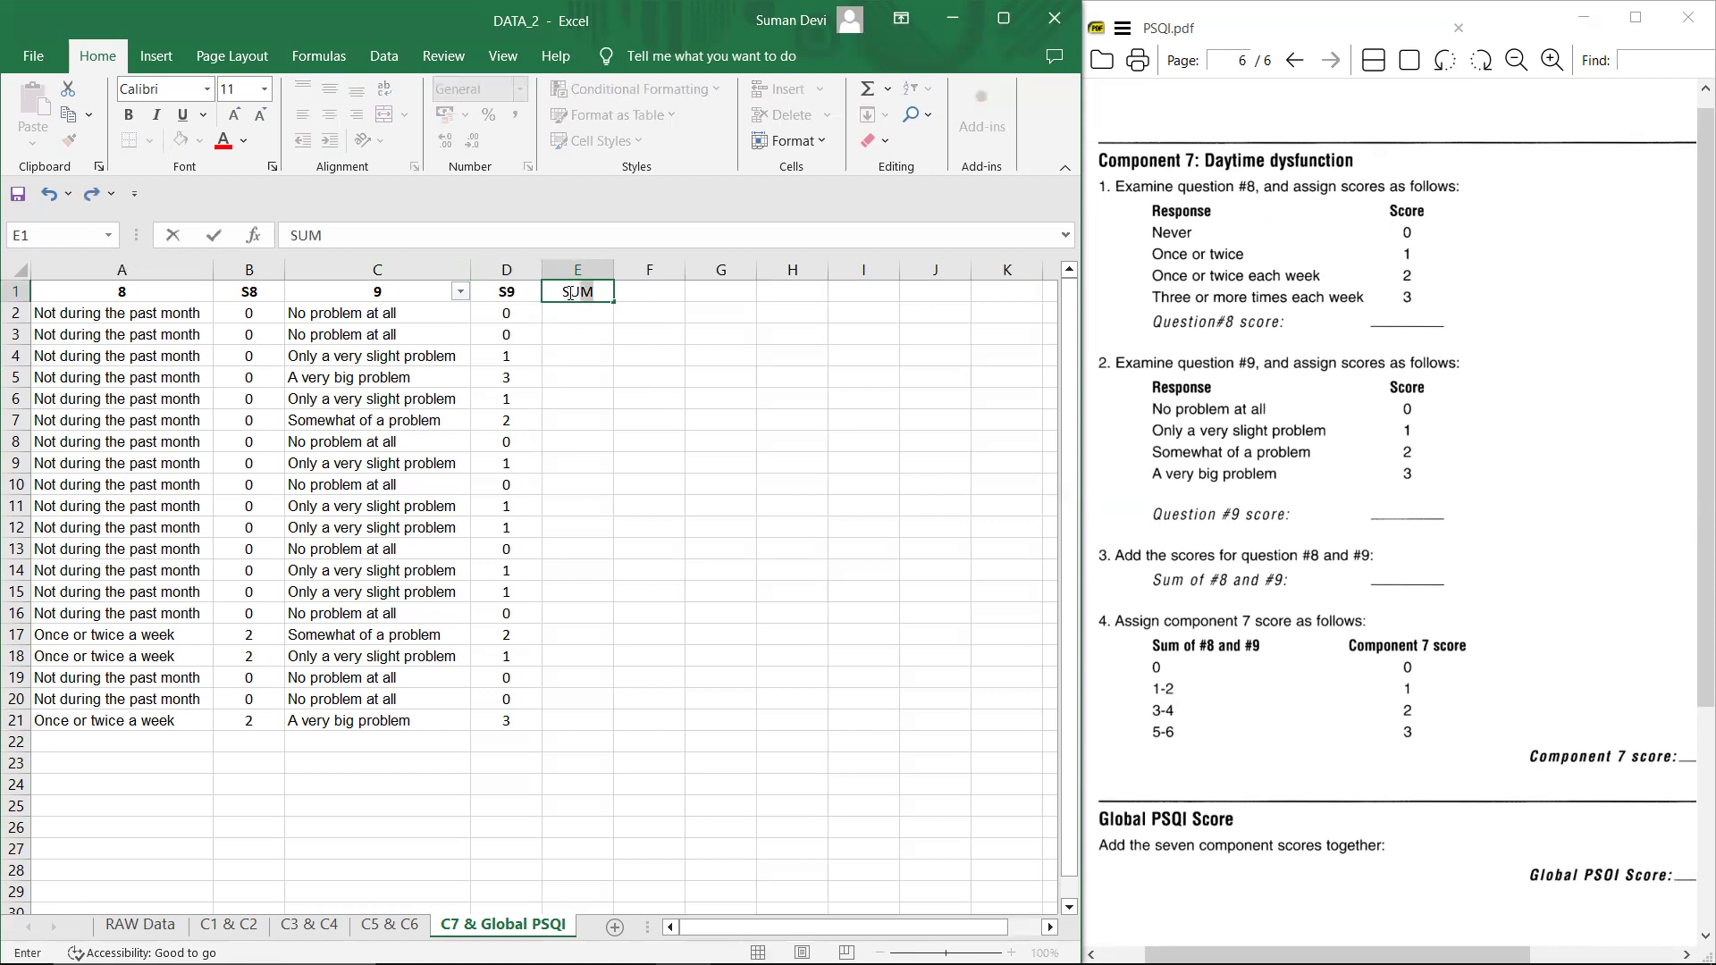
double_click(564, 293)
key("ctrl+b")
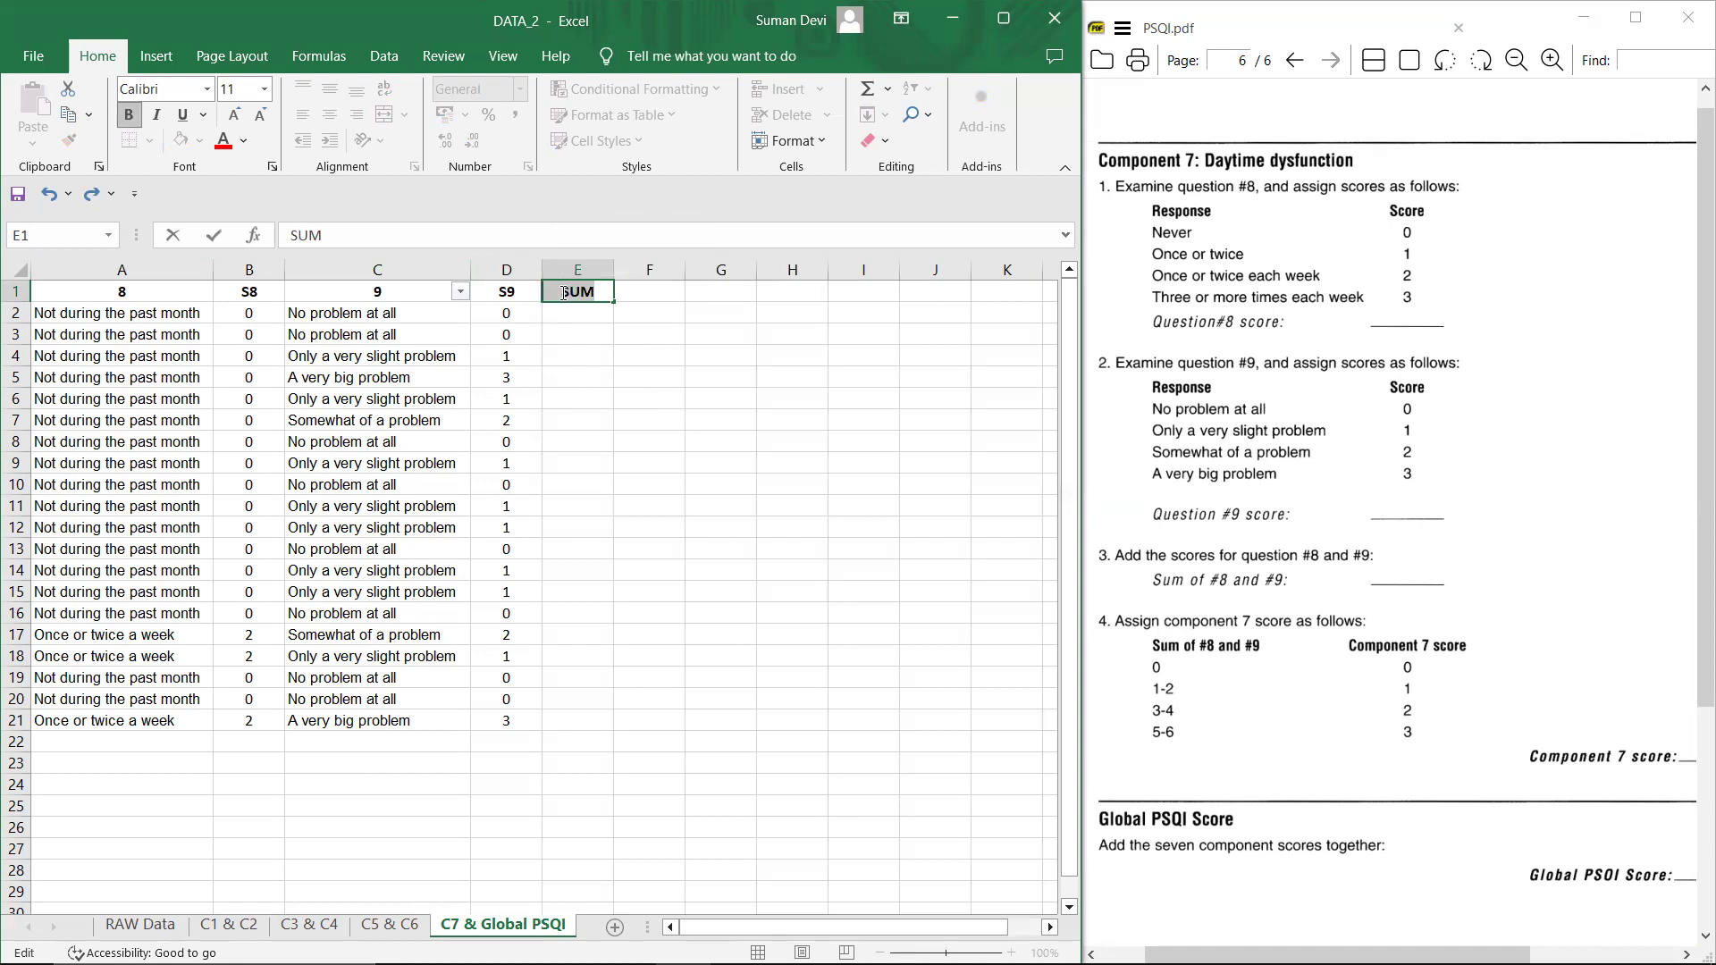
left_click(584, 322)
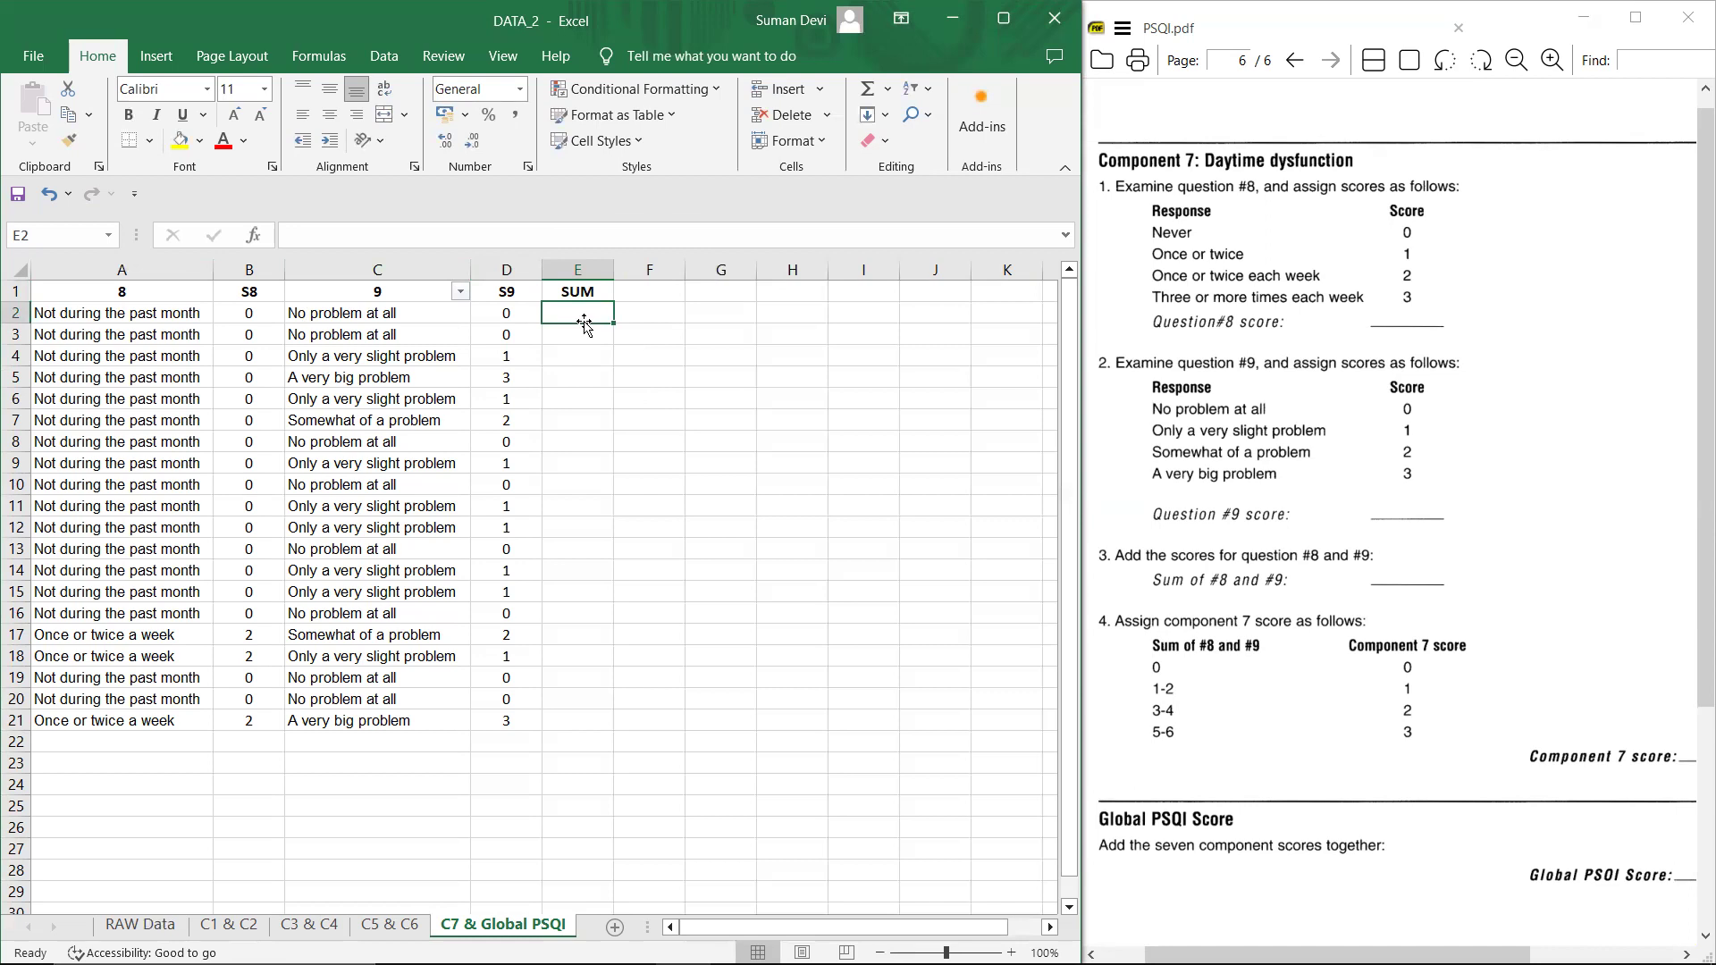
Step: Enter =B2+D2 in E2 and fill it down to E21
type("=")
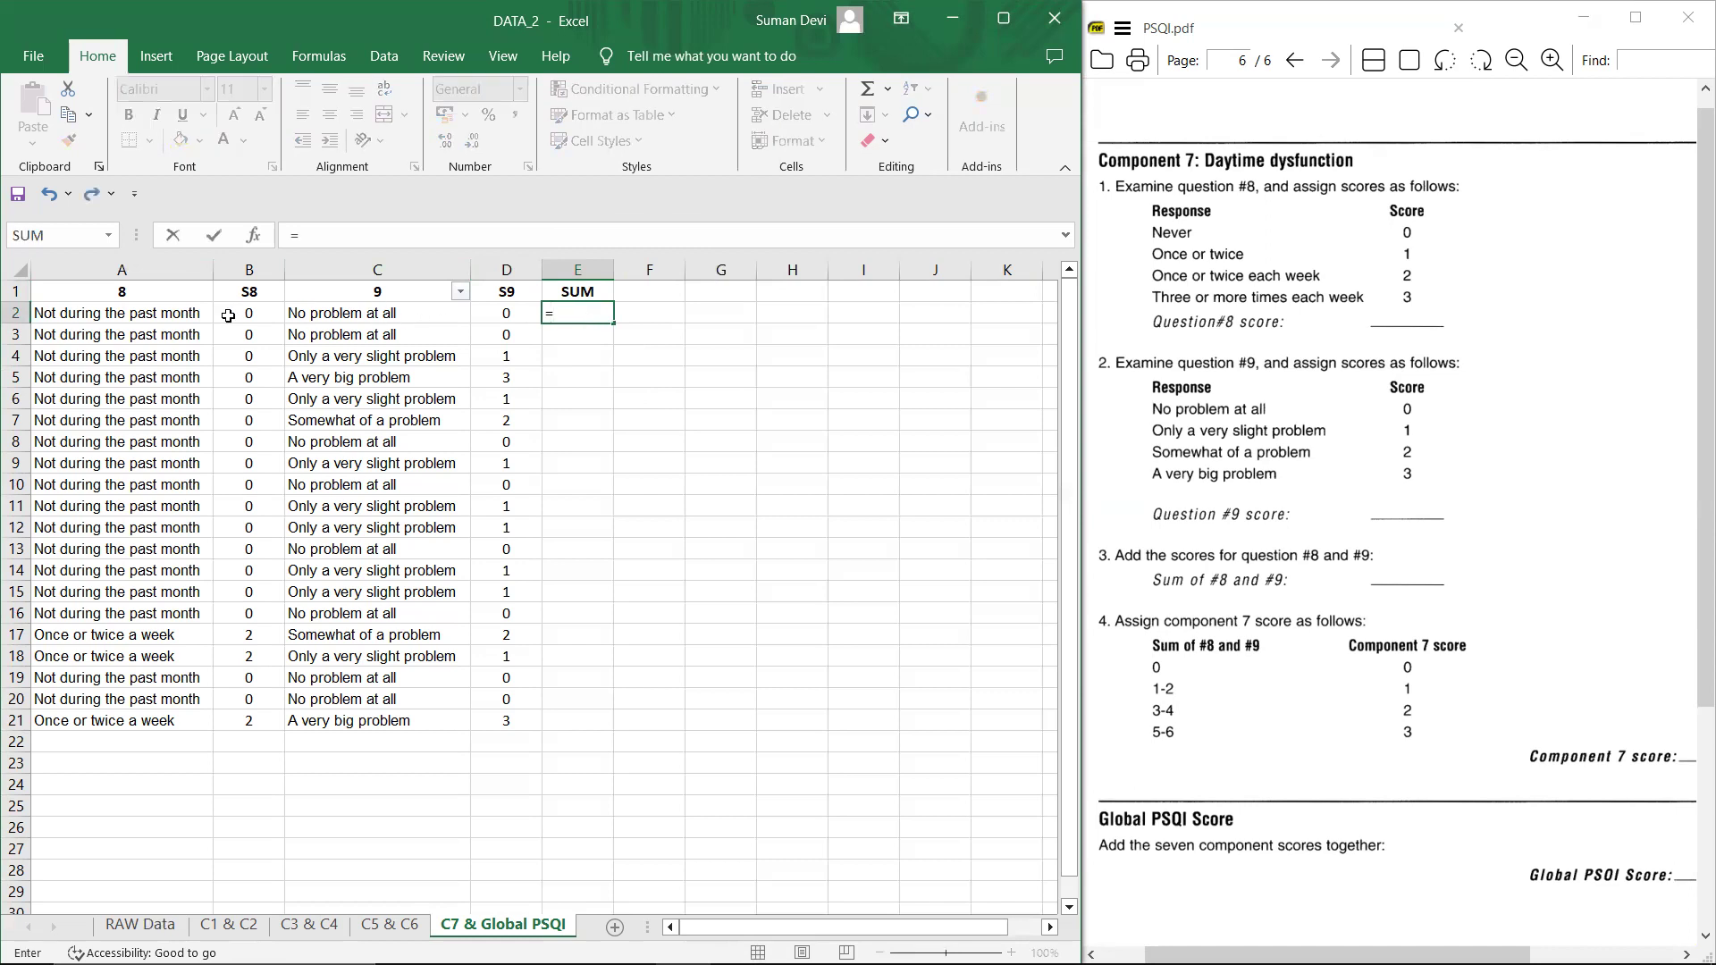
left_click(257, 316)
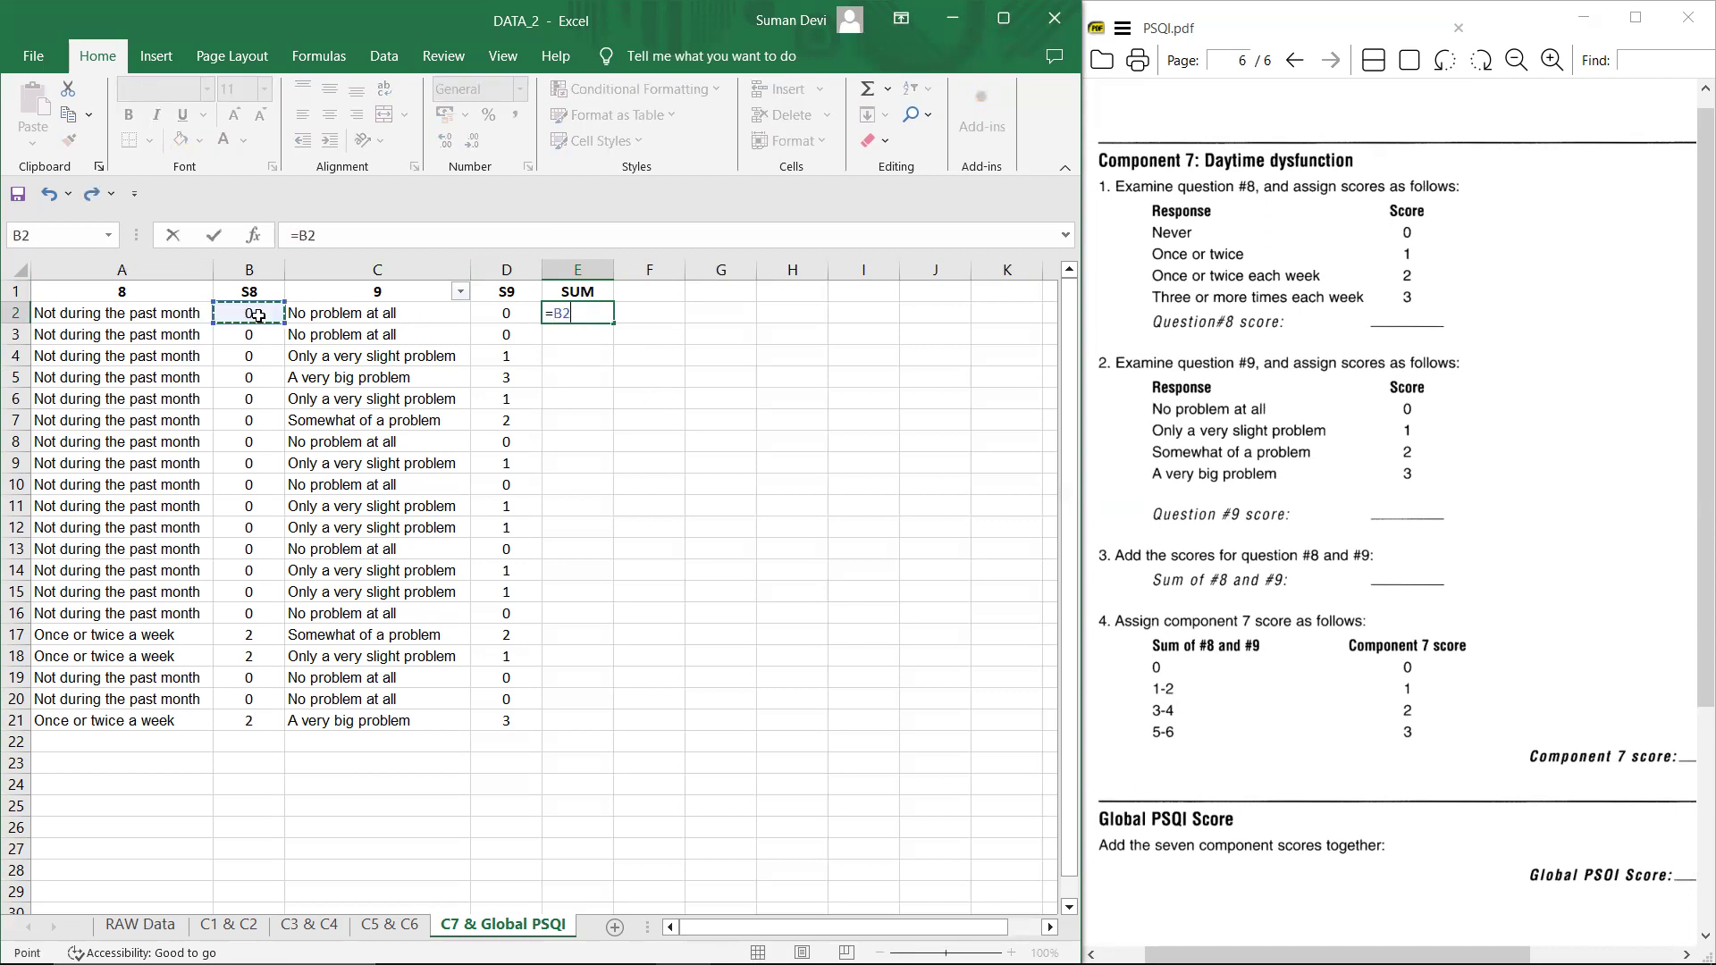
type("+")
left_click(525, 315)
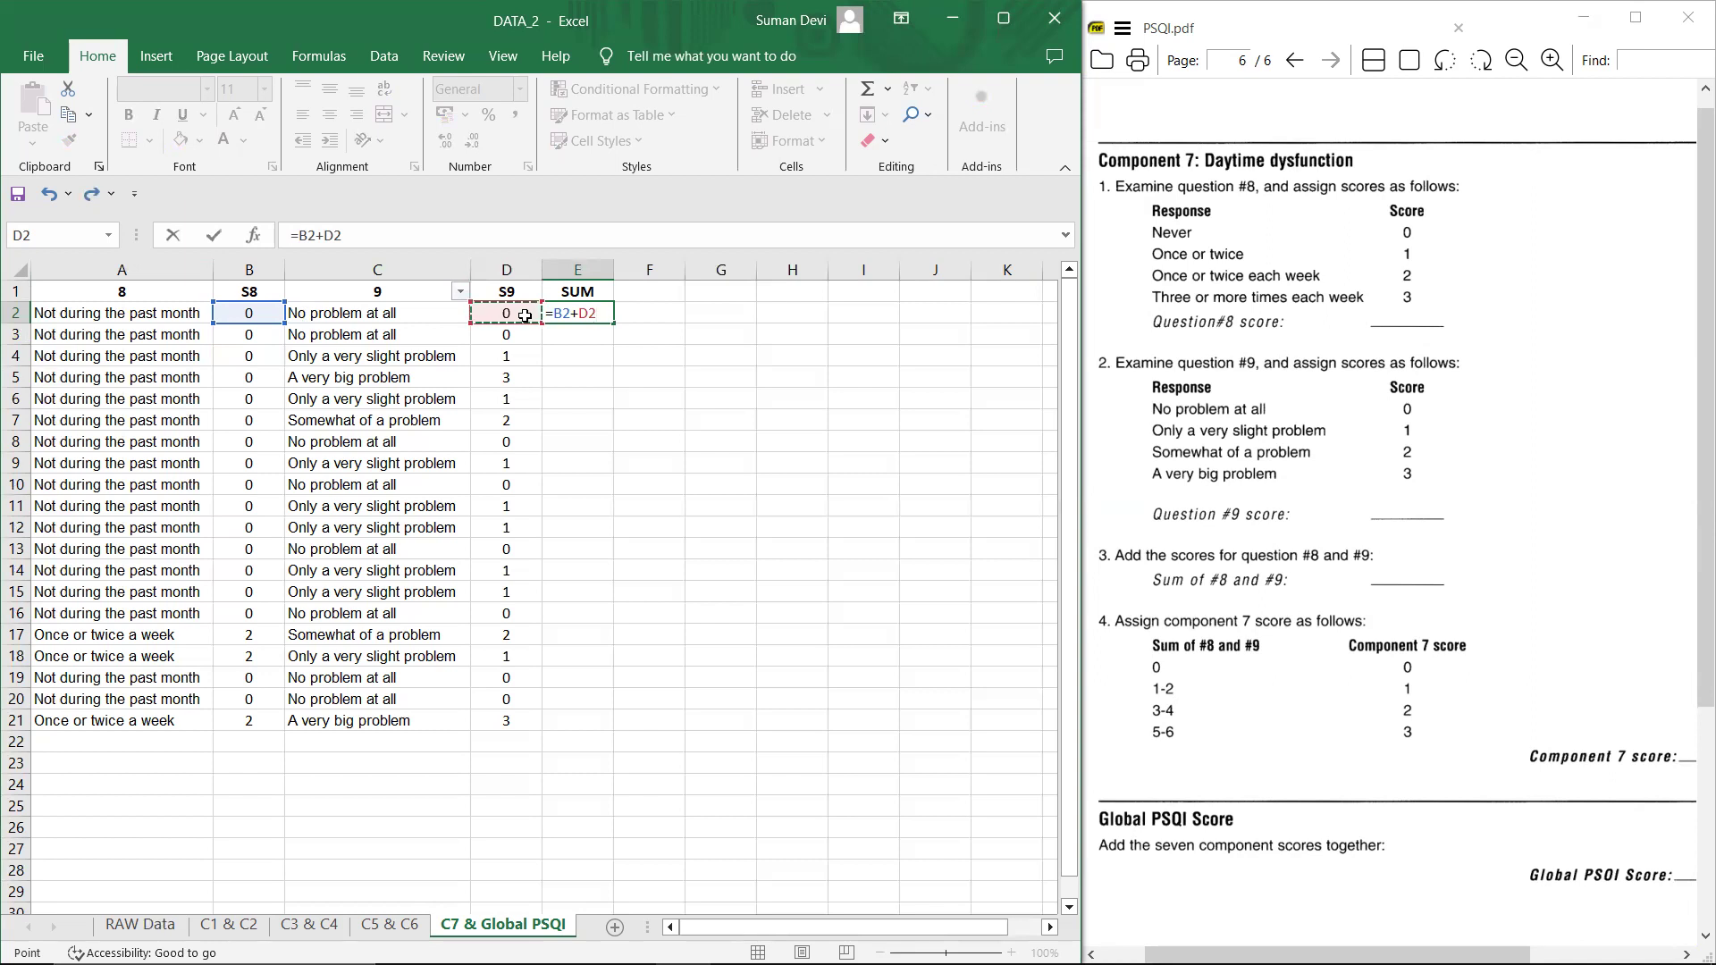
key("Return")
left_click(586, 317)
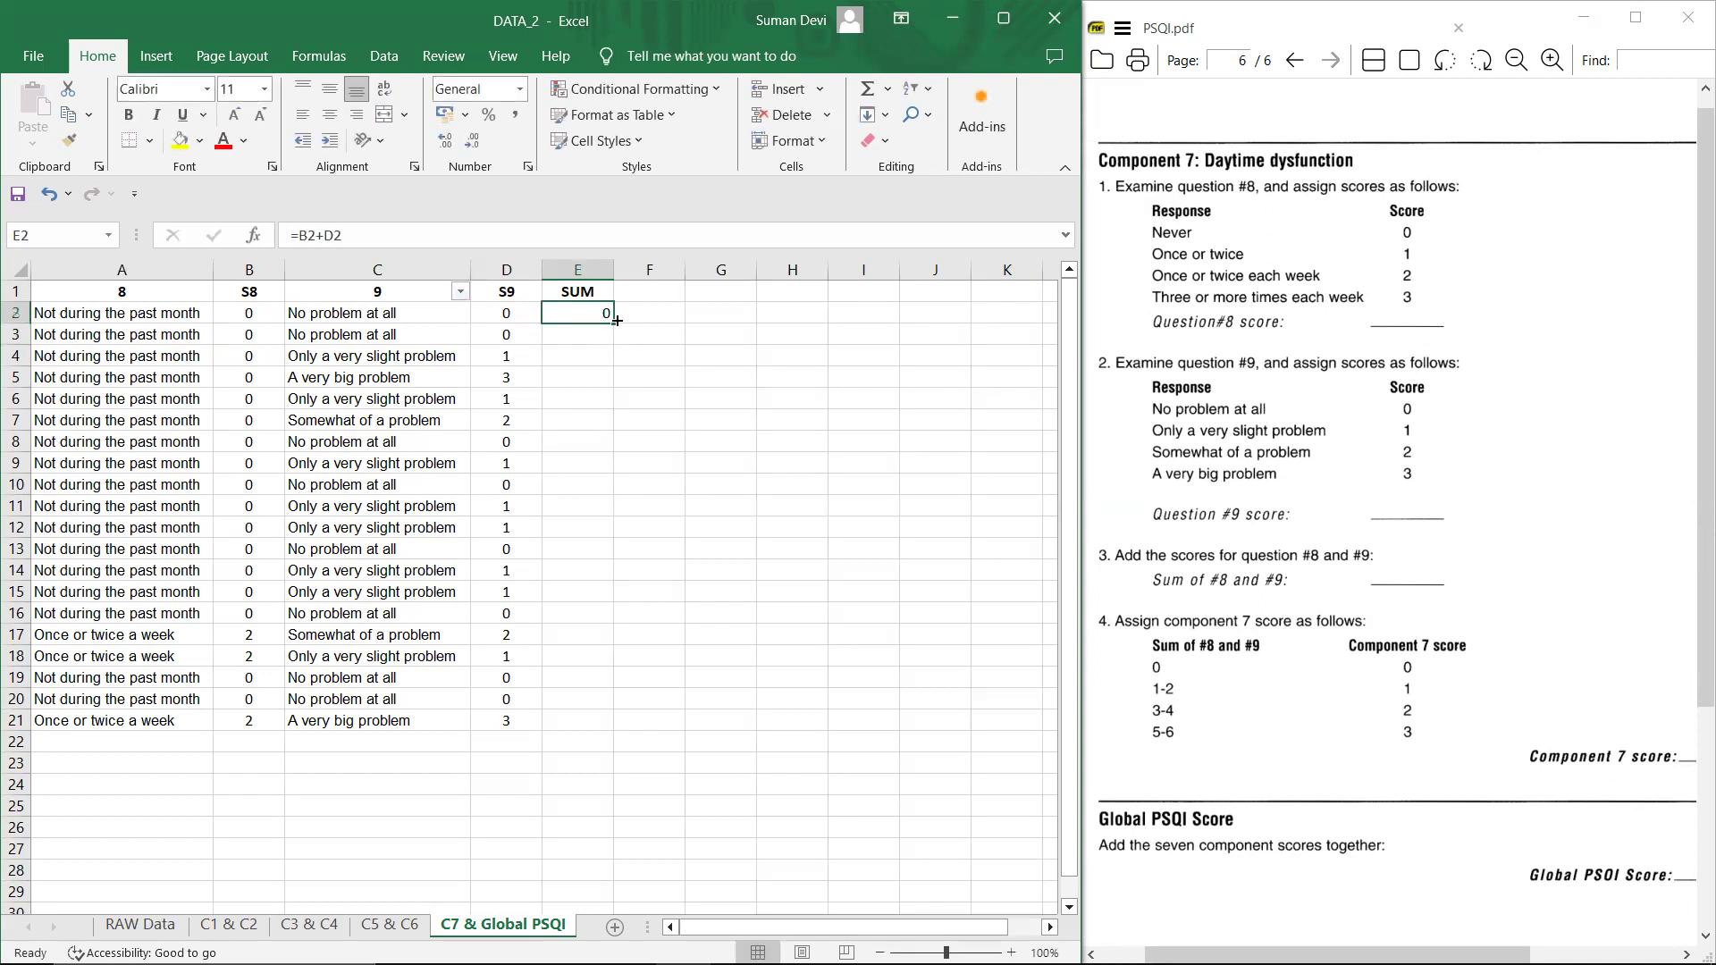
left_click_drag(615, 326, 598, 730)
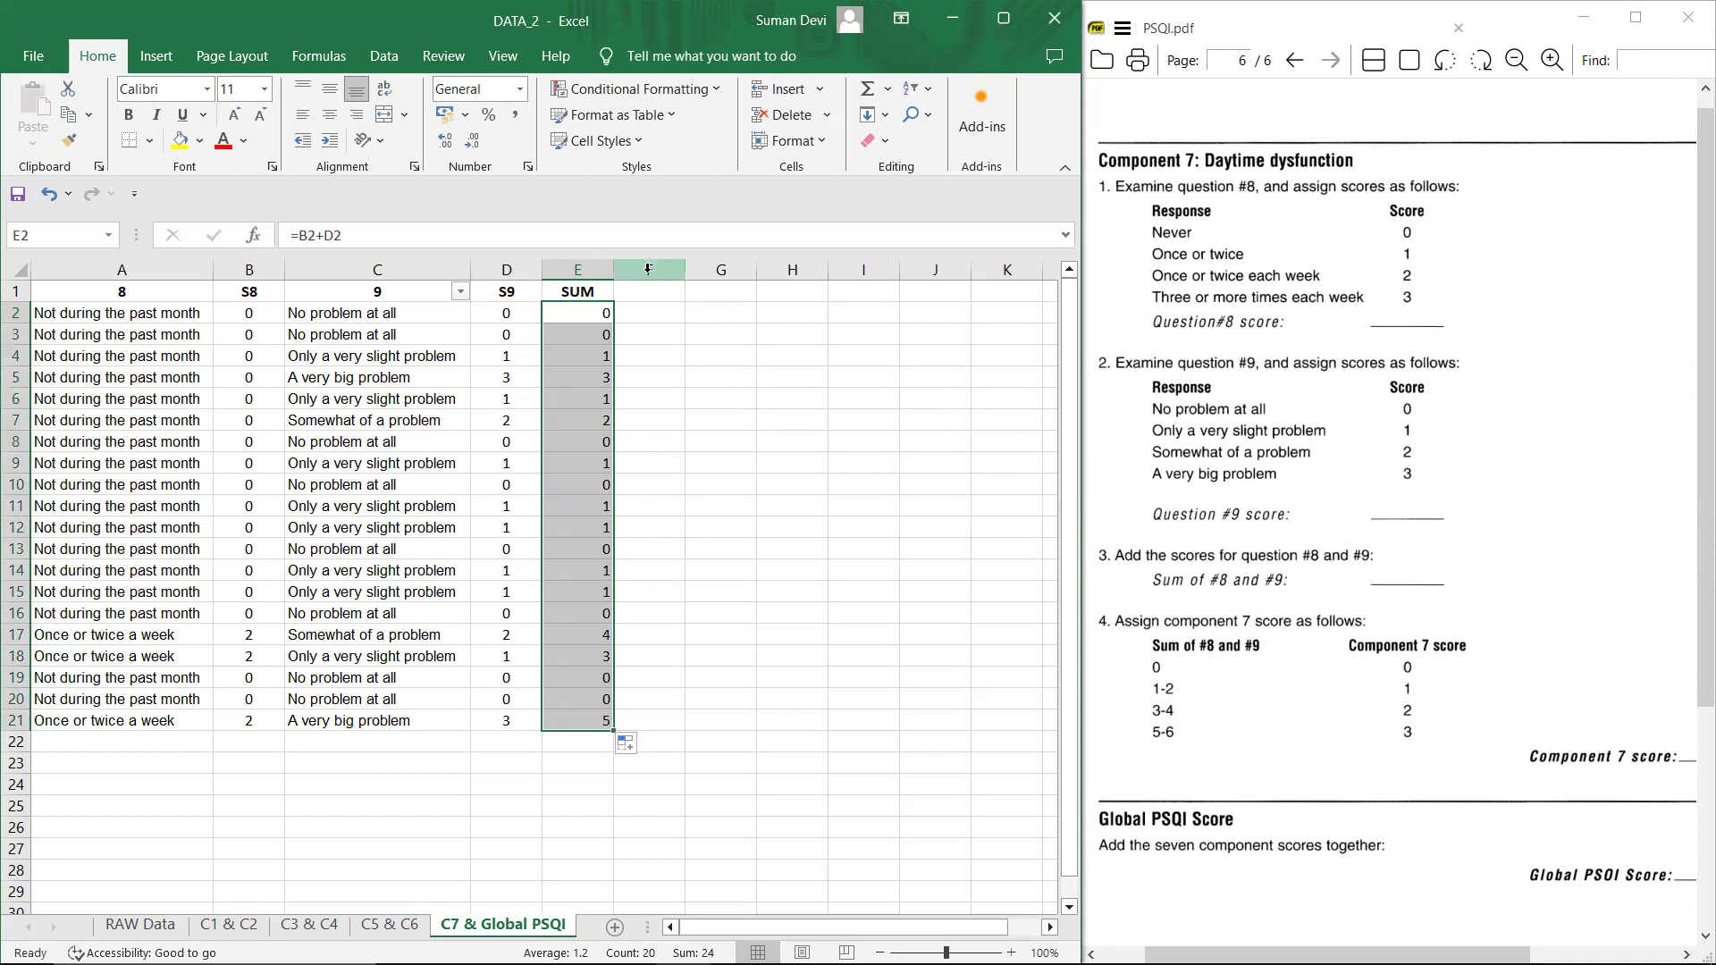
Step: Type a bold C7 header into cell F1
left_click(647, 302)
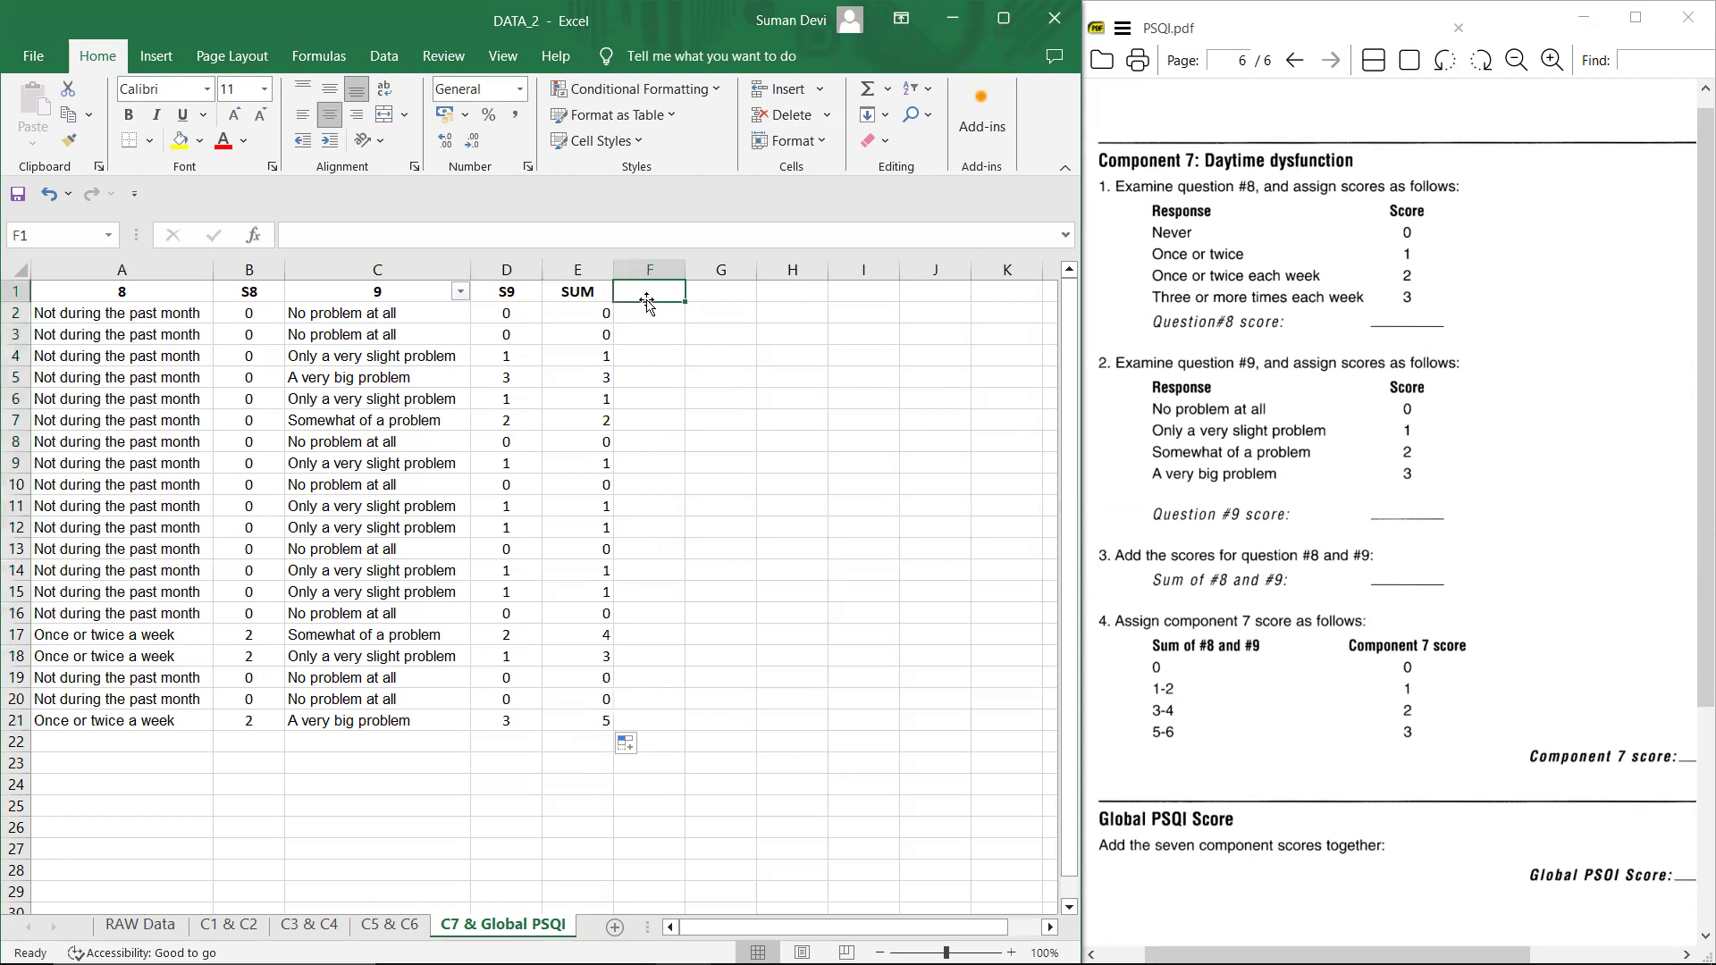
type("C&")
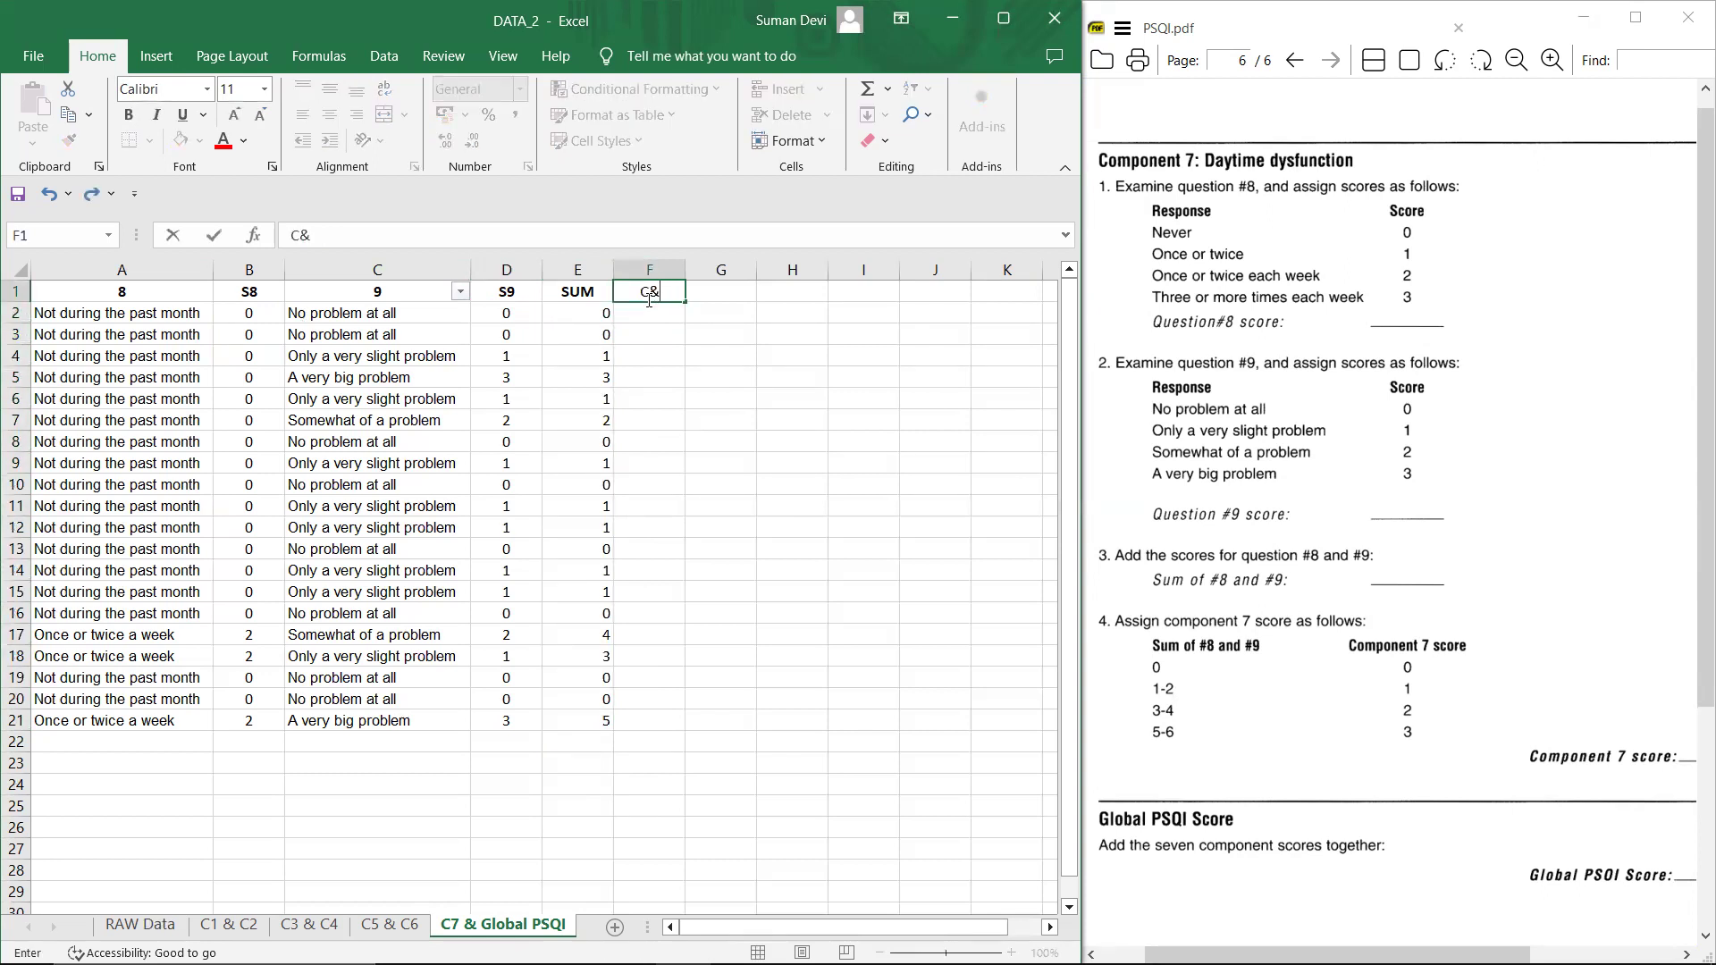
key("BackSpace")
type("7")
left_click_drag(666, 290, 637, 293)
key("ctrl+b")
Step: Centre the contents of the SUM and C7 columns
left_click(577, 269)
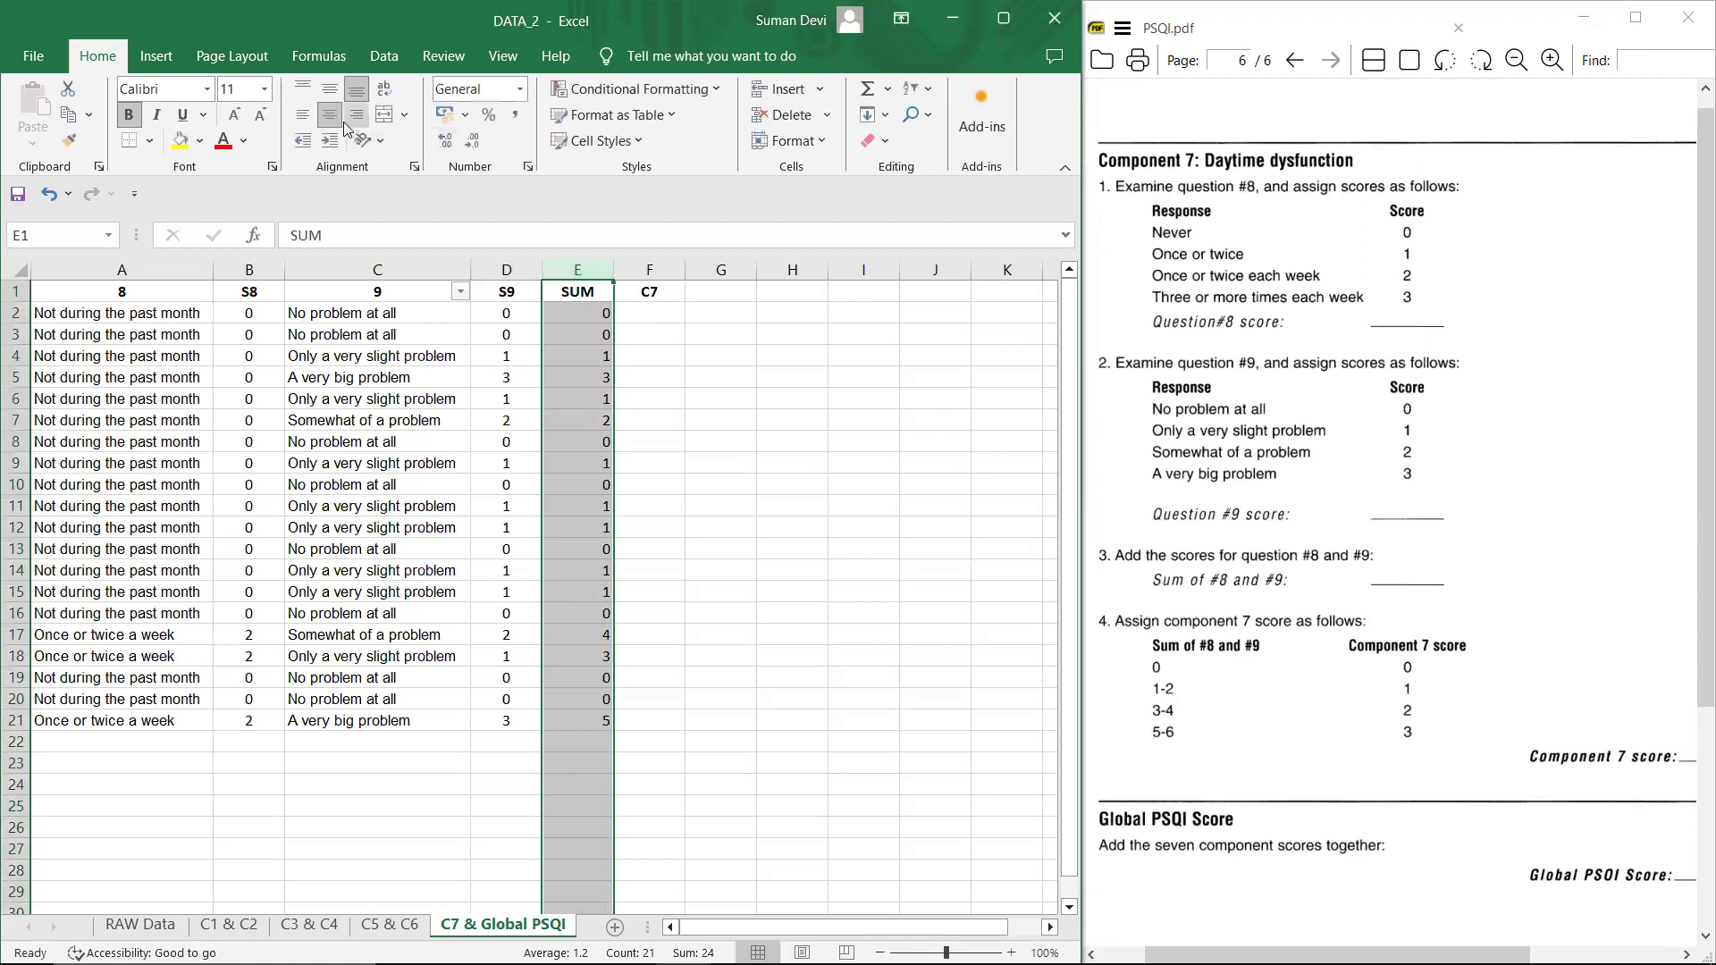
left_click(330, 114)
left_click(329, 114)
left_click(660, 269)
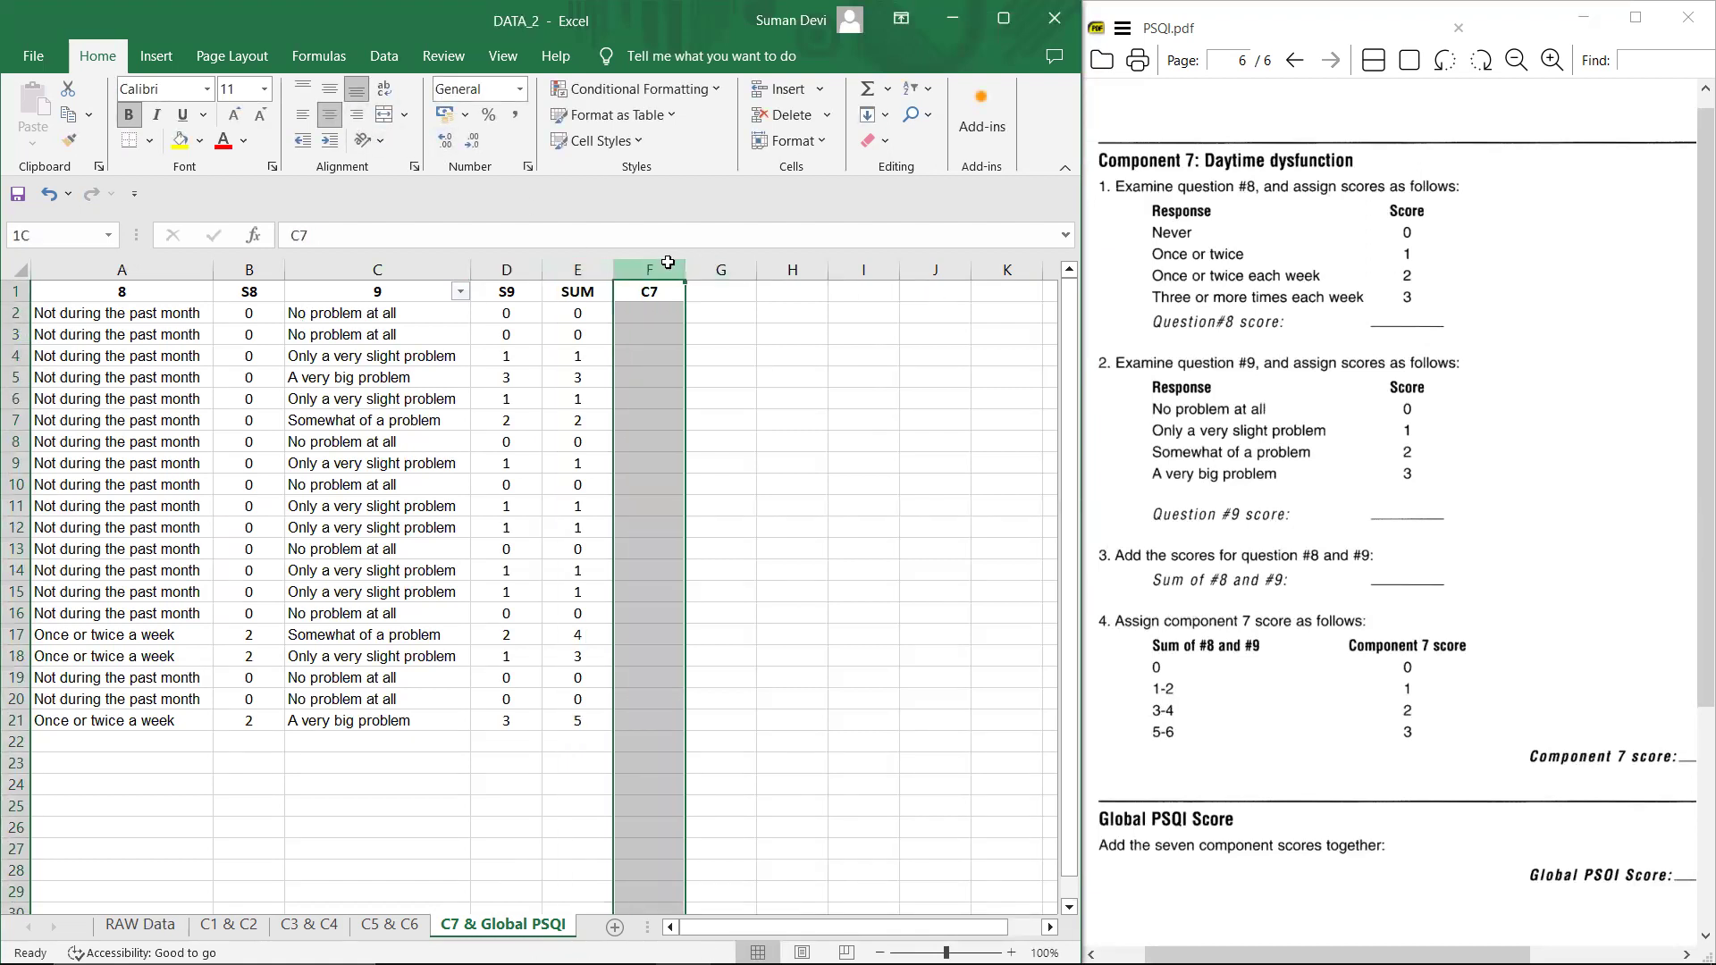
left_click(338, 125)
left_click(338, 126)
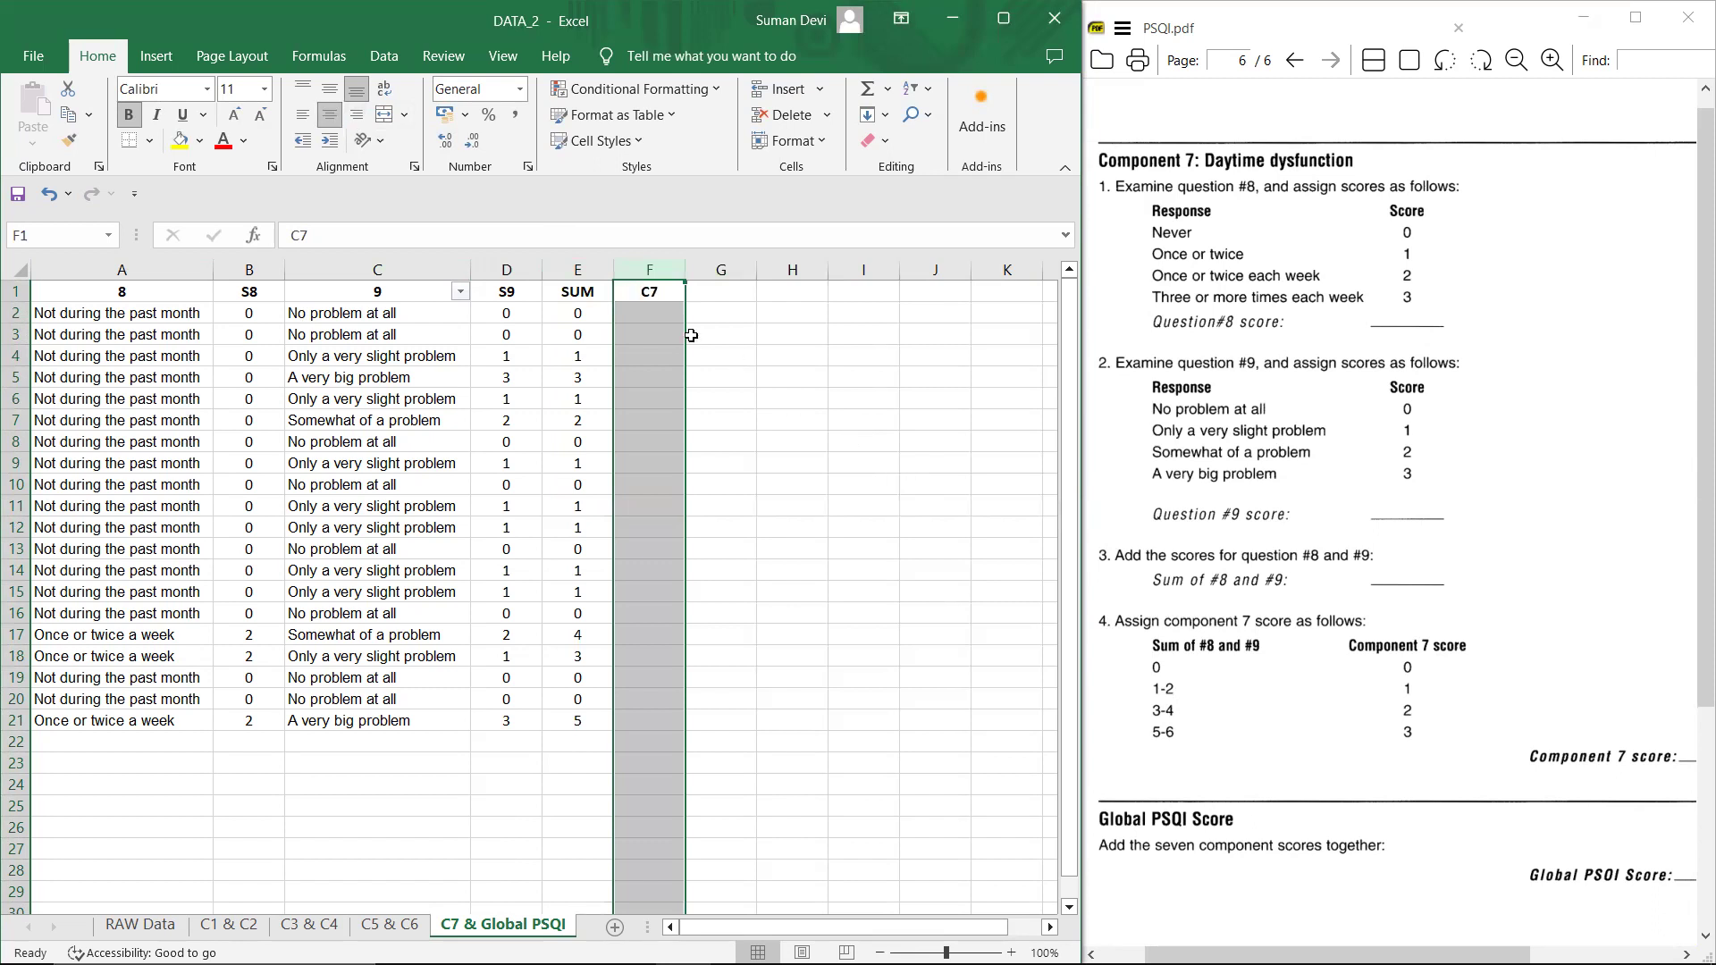
left_click(650, 312)
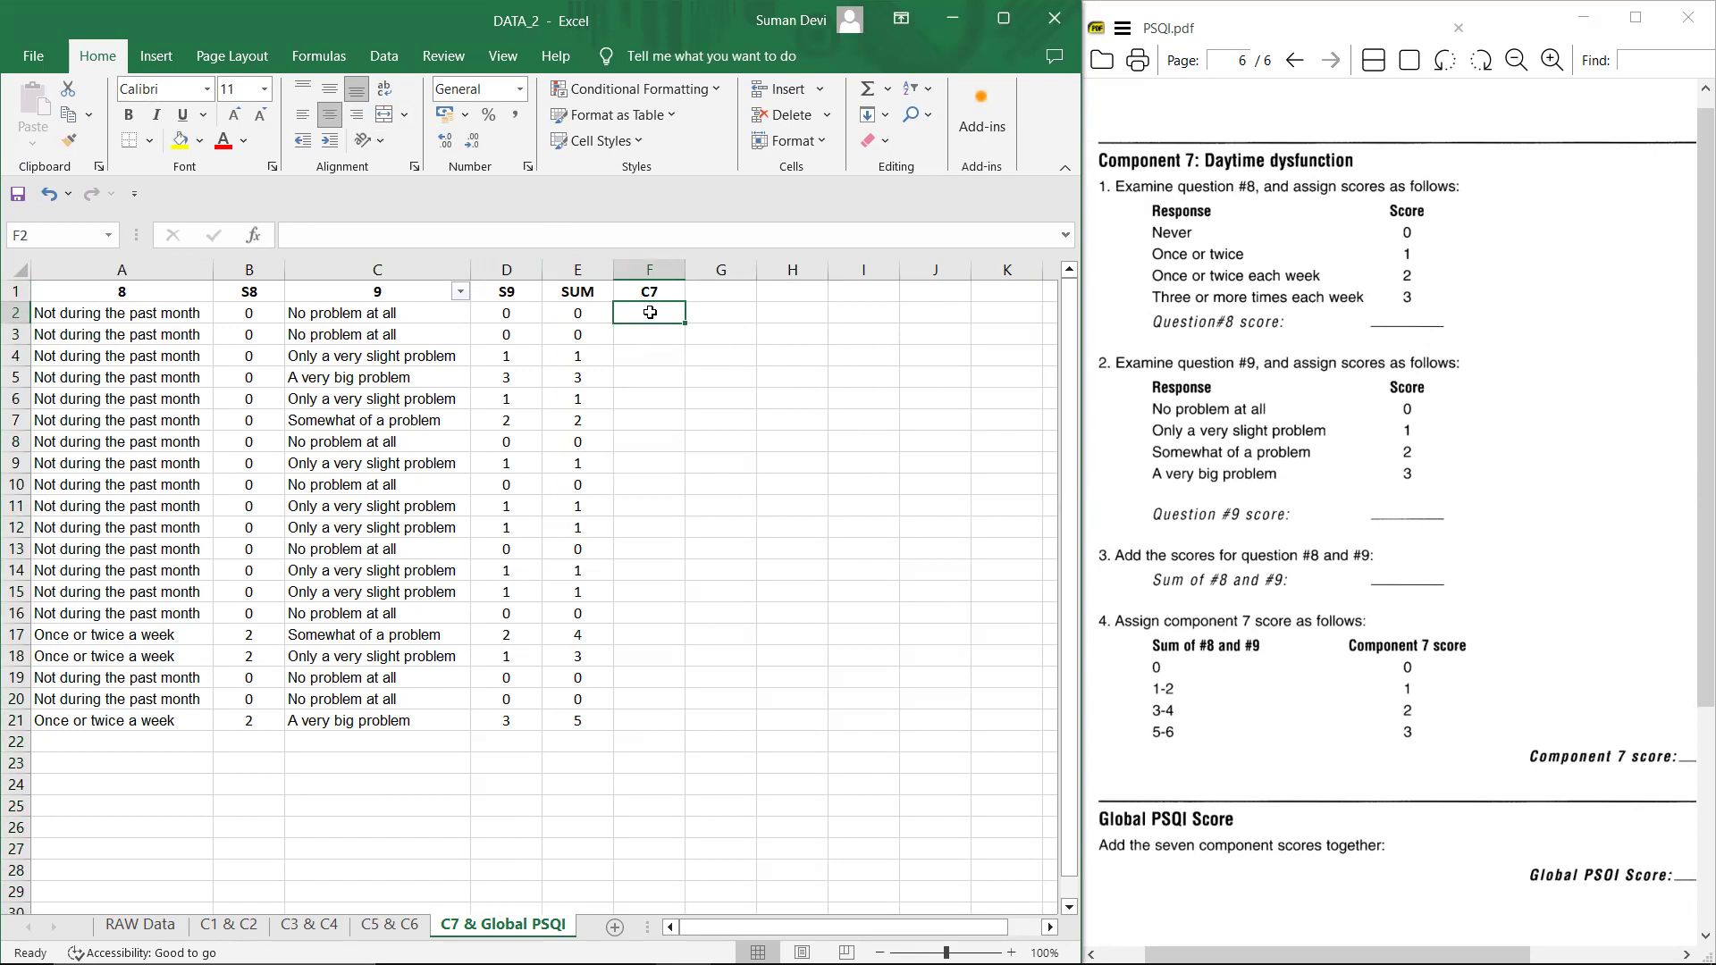
Step: Turn on filtering for SUM, show rows with SUM 0, and fill C7 with 0
left_click(601, 274)
left_click(927, 97)
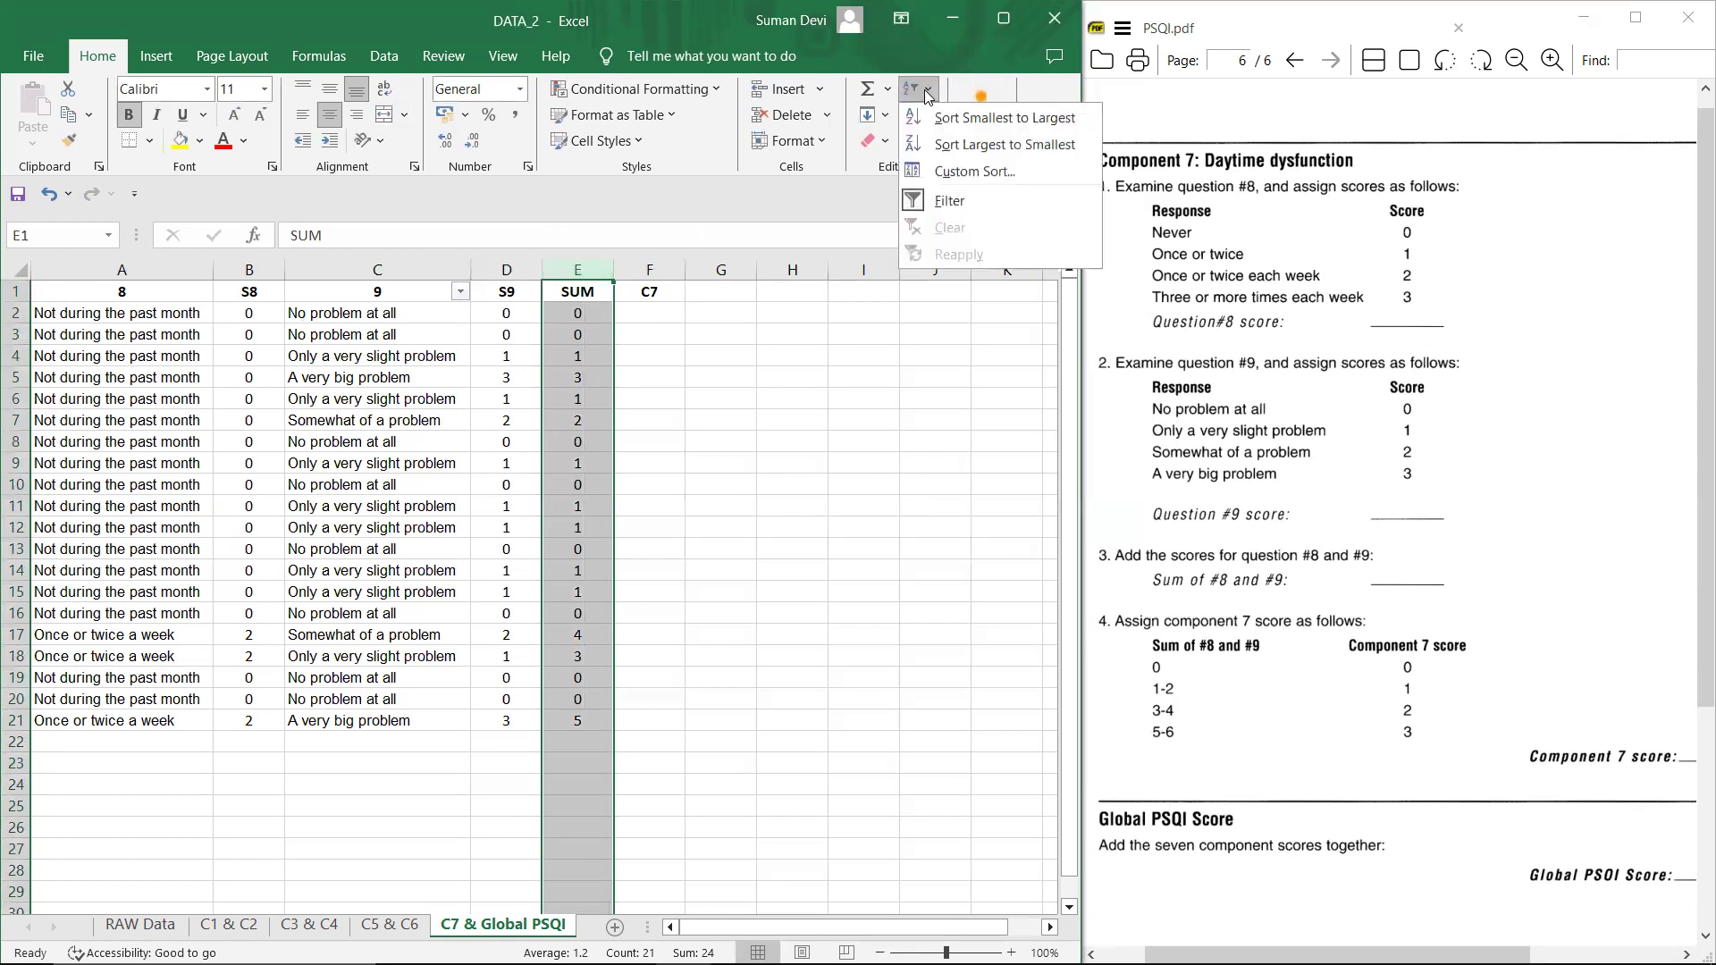
left_click(931, 204)
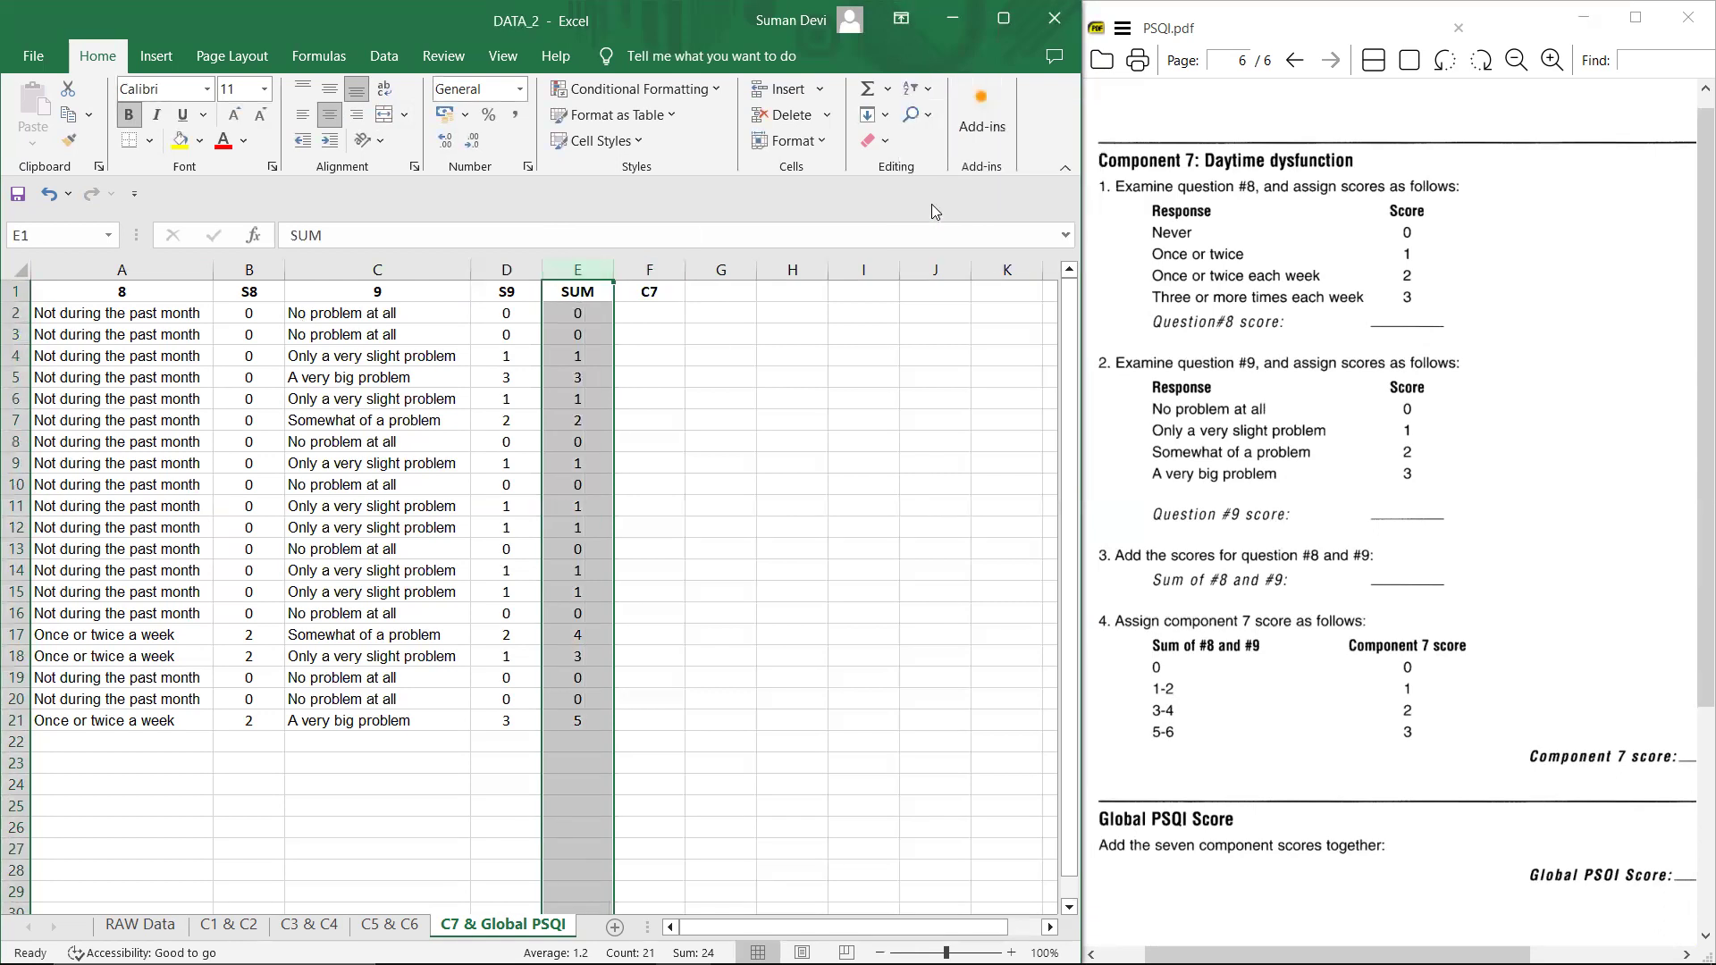
left_click(919, 95)
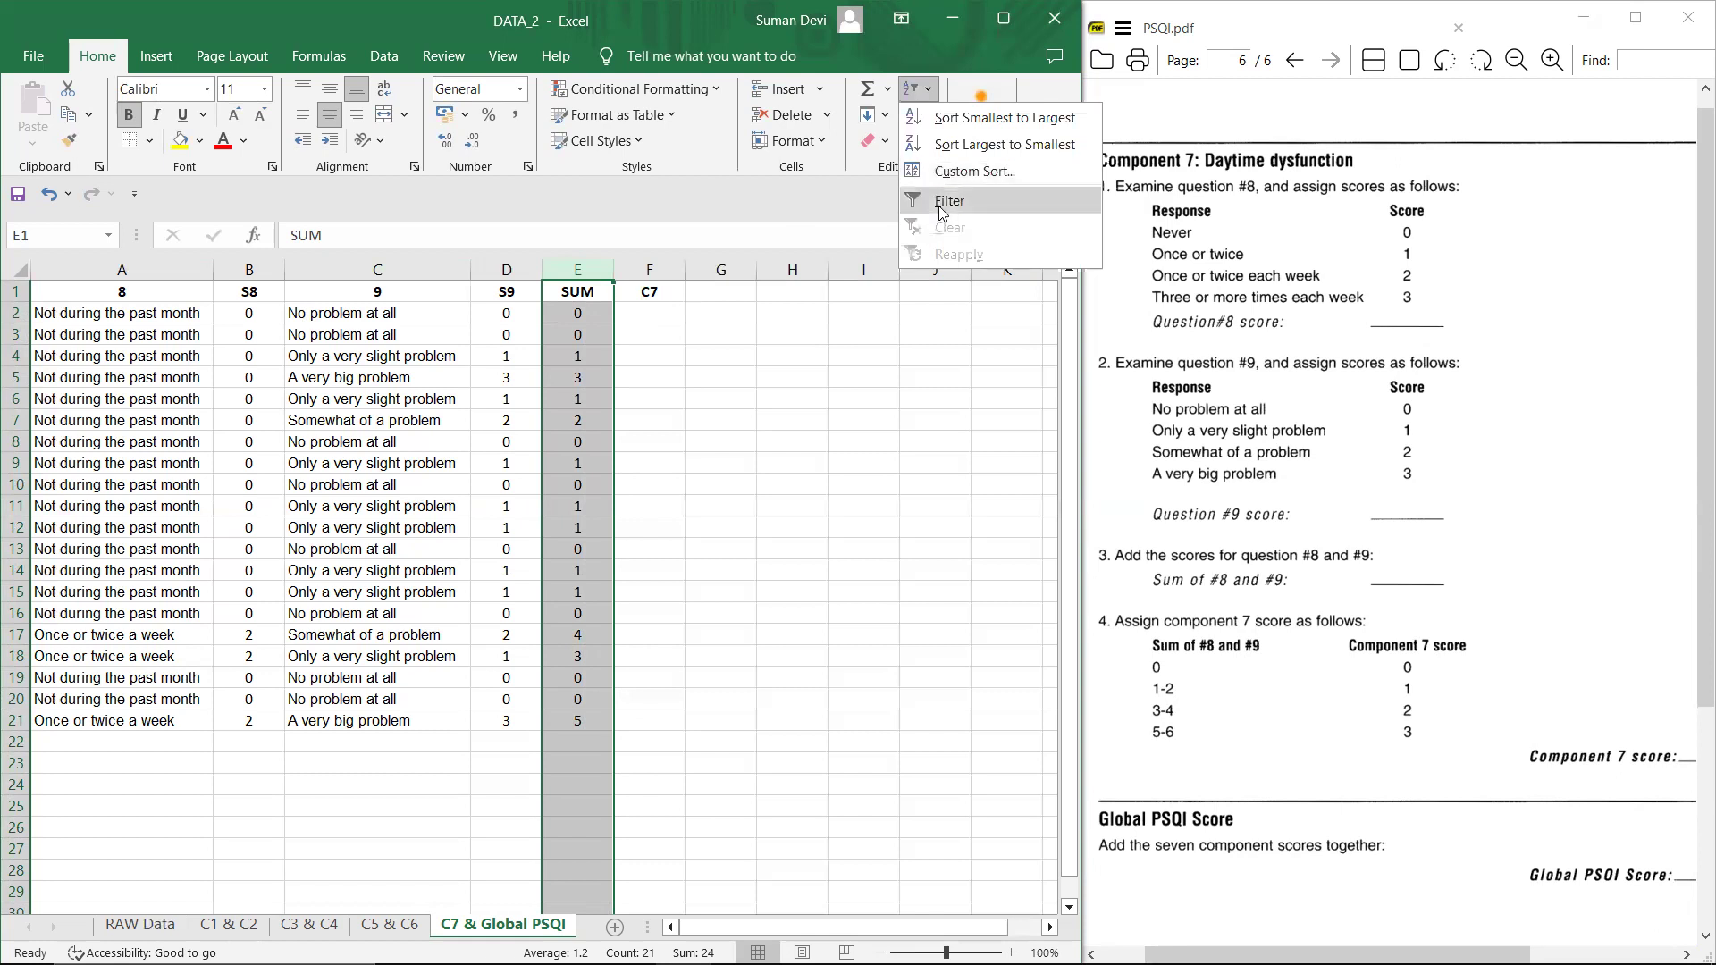
left_click(943, 213)
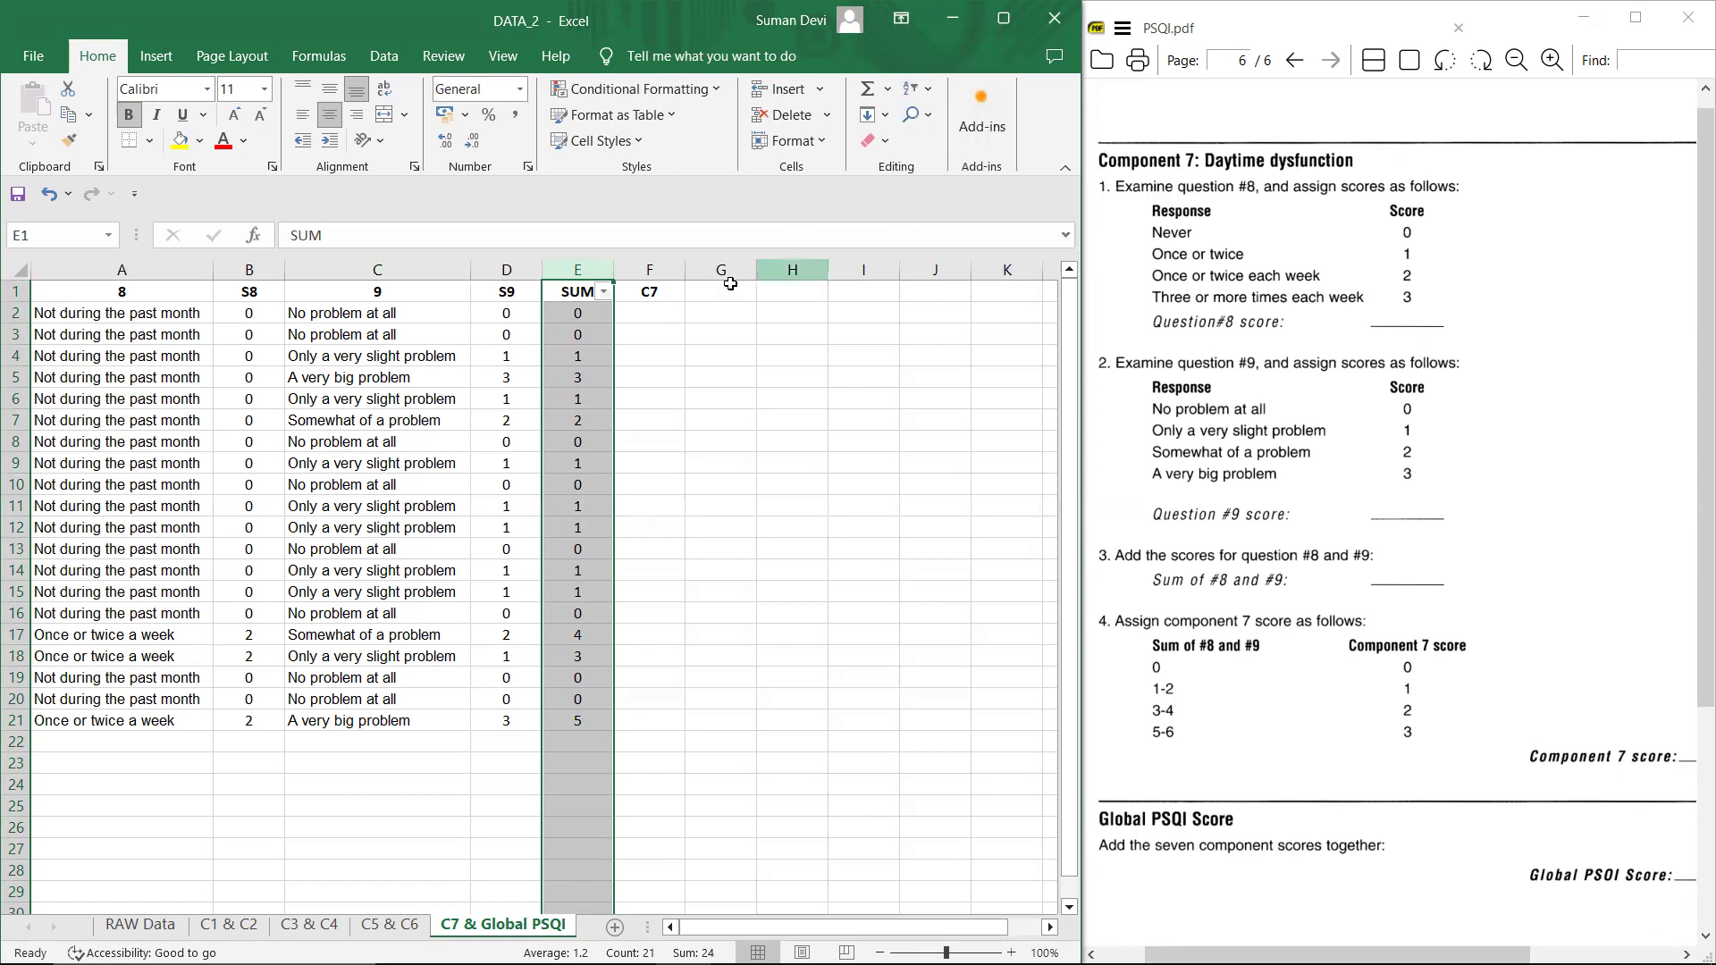
left_click(604, 293)
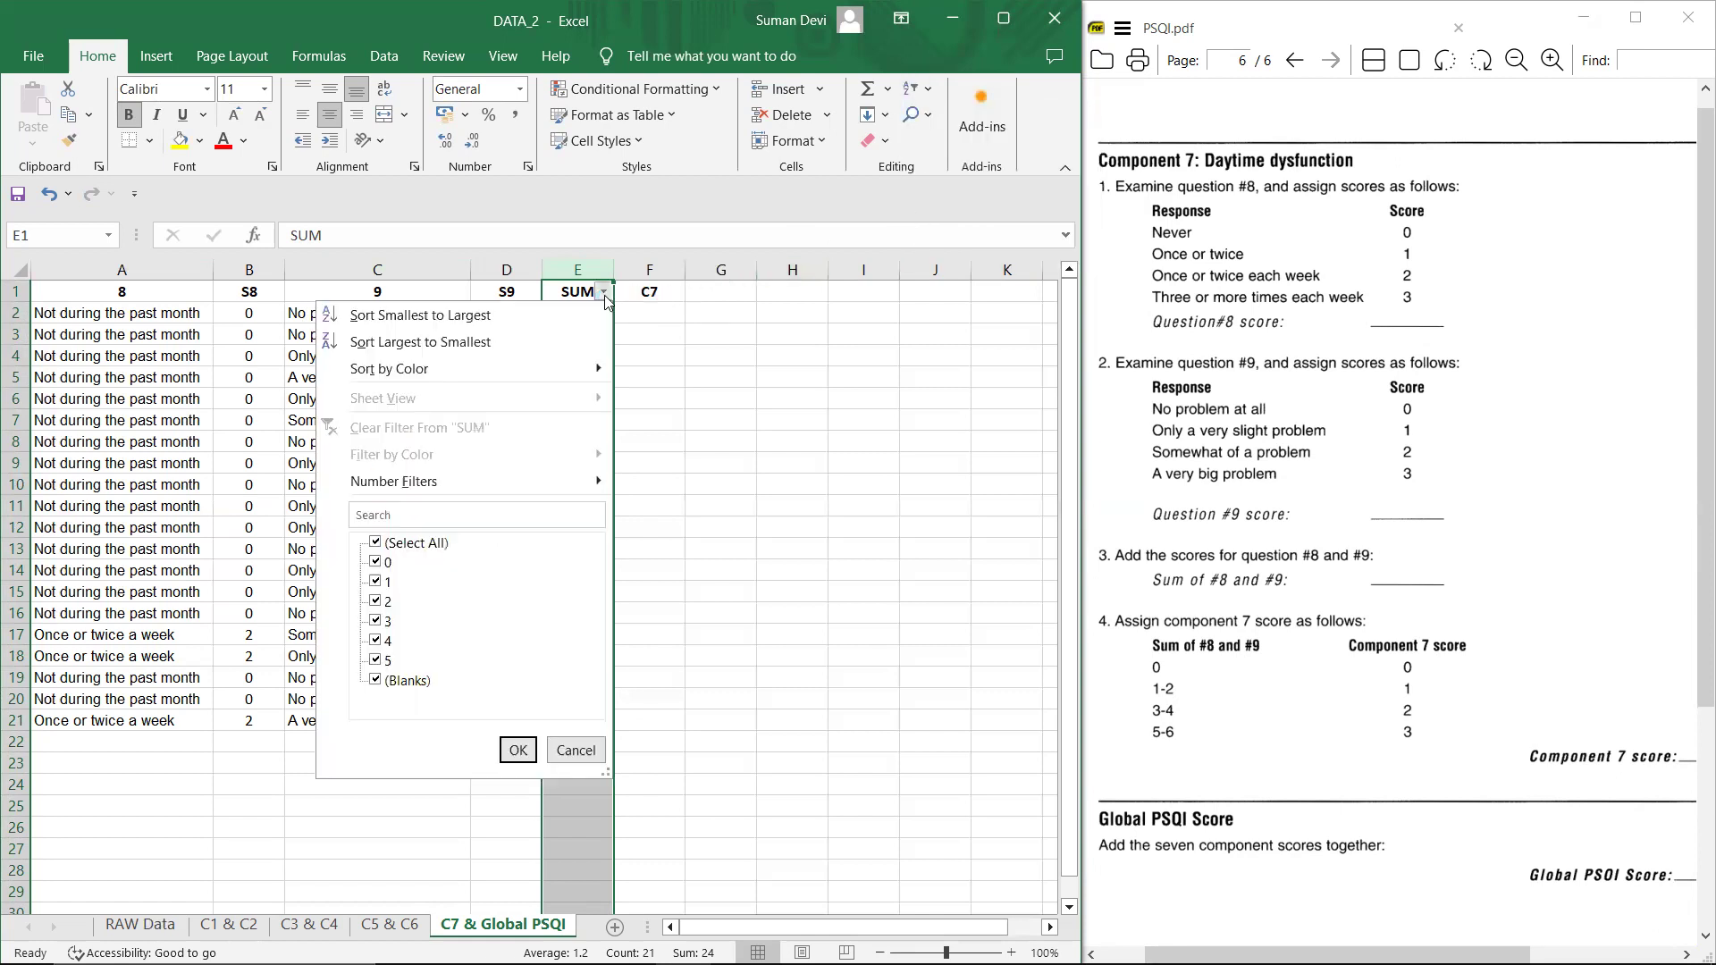
left_click(417, 543)
left_click(390, 563)
left_click(523, 754)
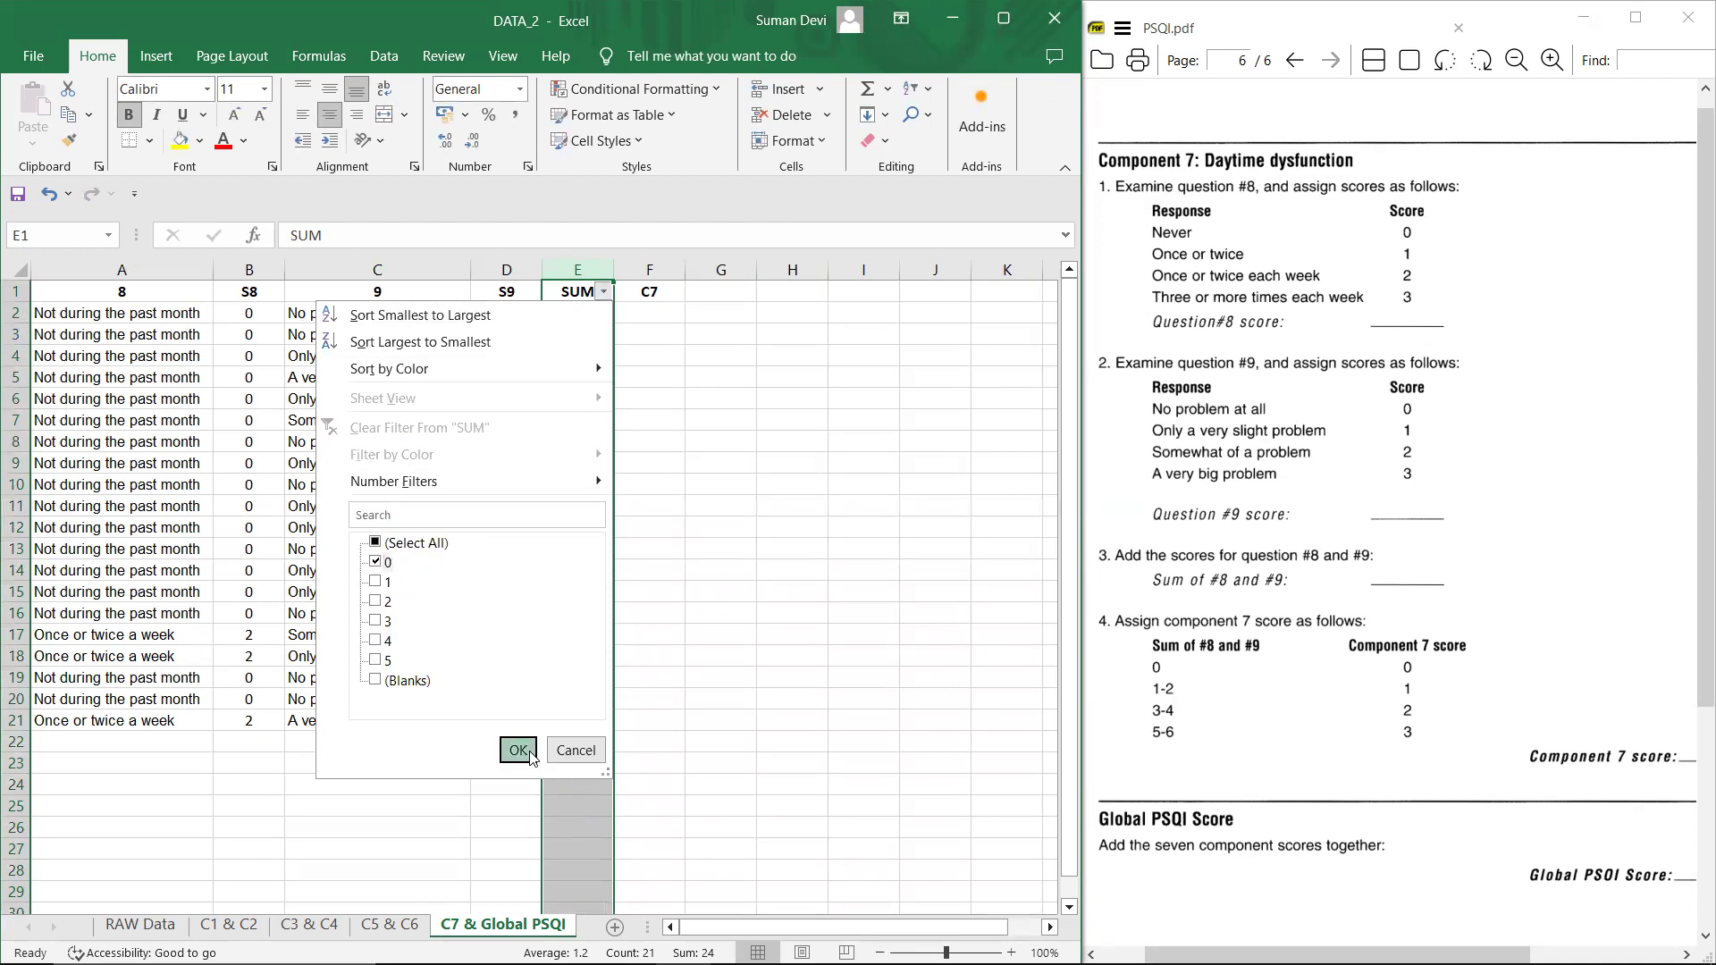
left_click(666, 314)
type("0")
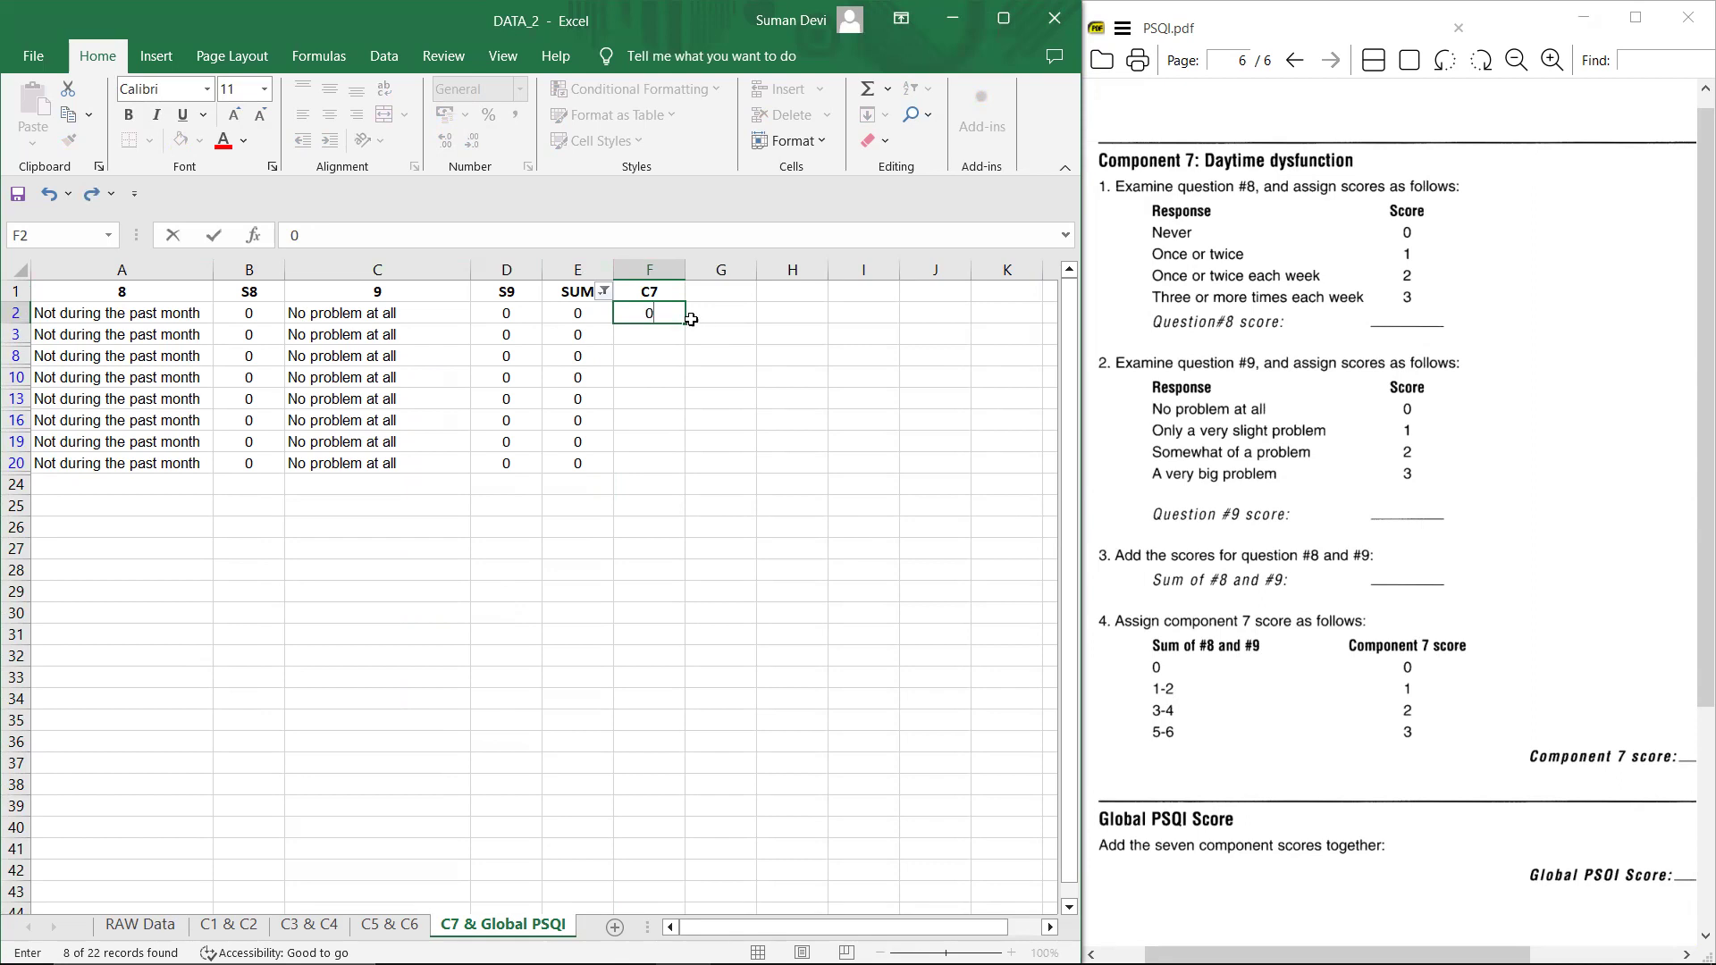
left_click_drag(685, 322, 669, 464)
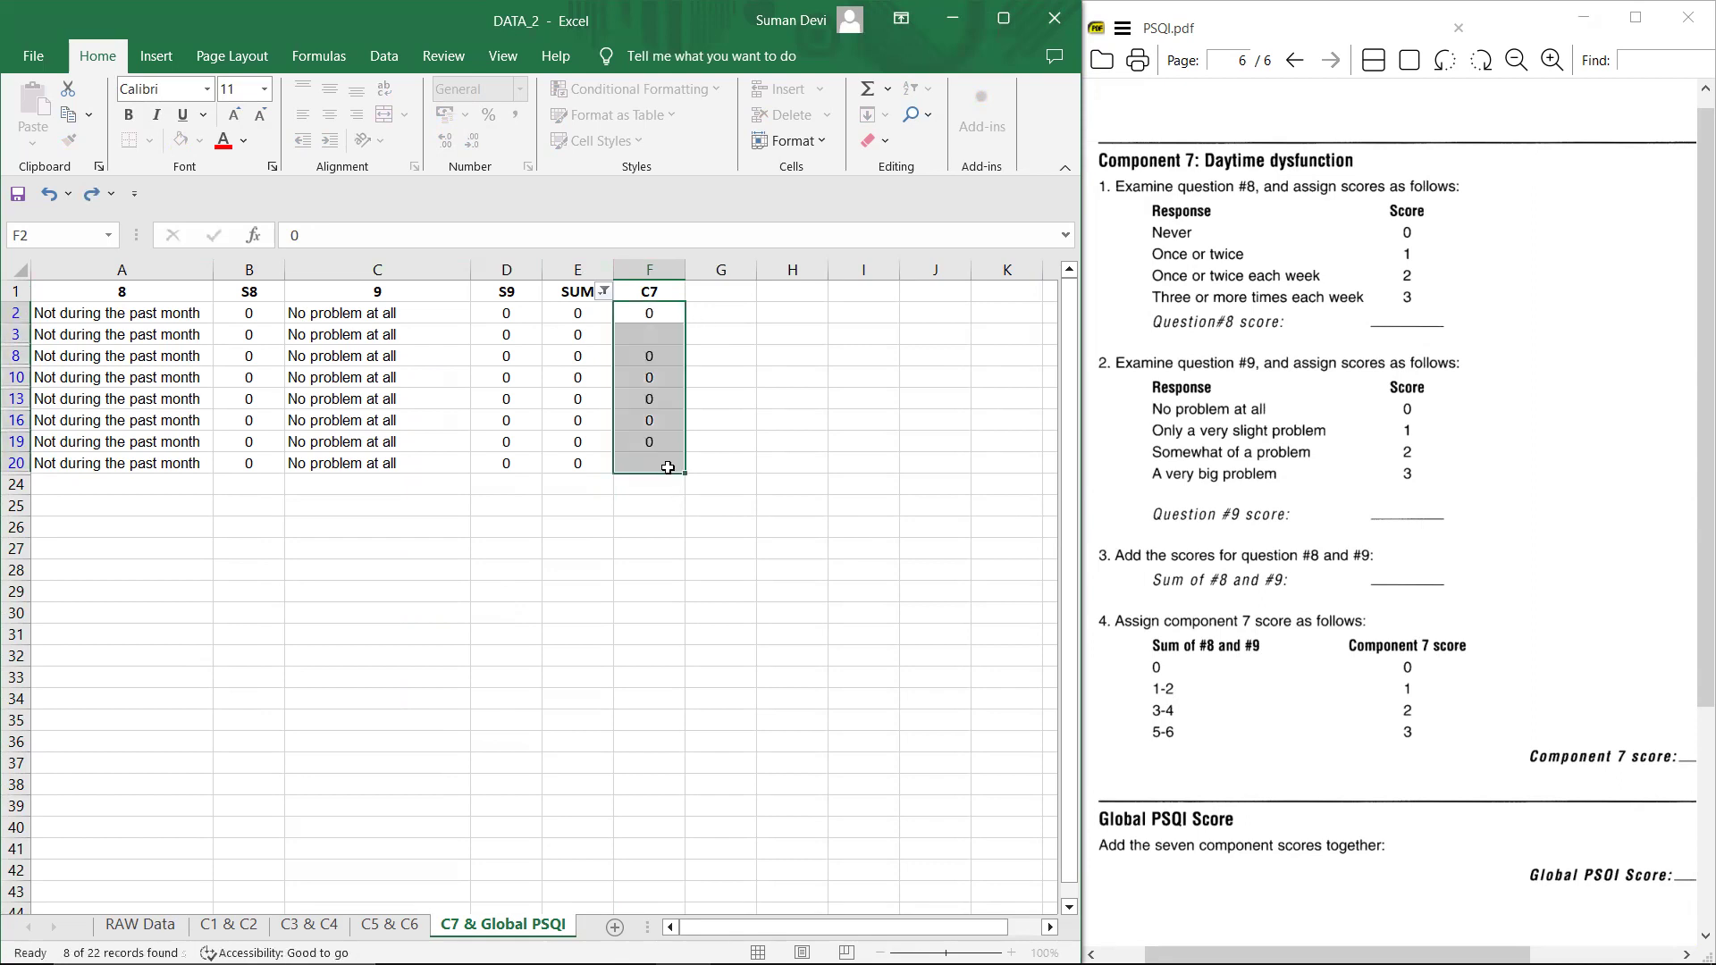
Step: Show rows with SUM 1 or 2 and fill their C7 score with 1
left_click(605, 293)
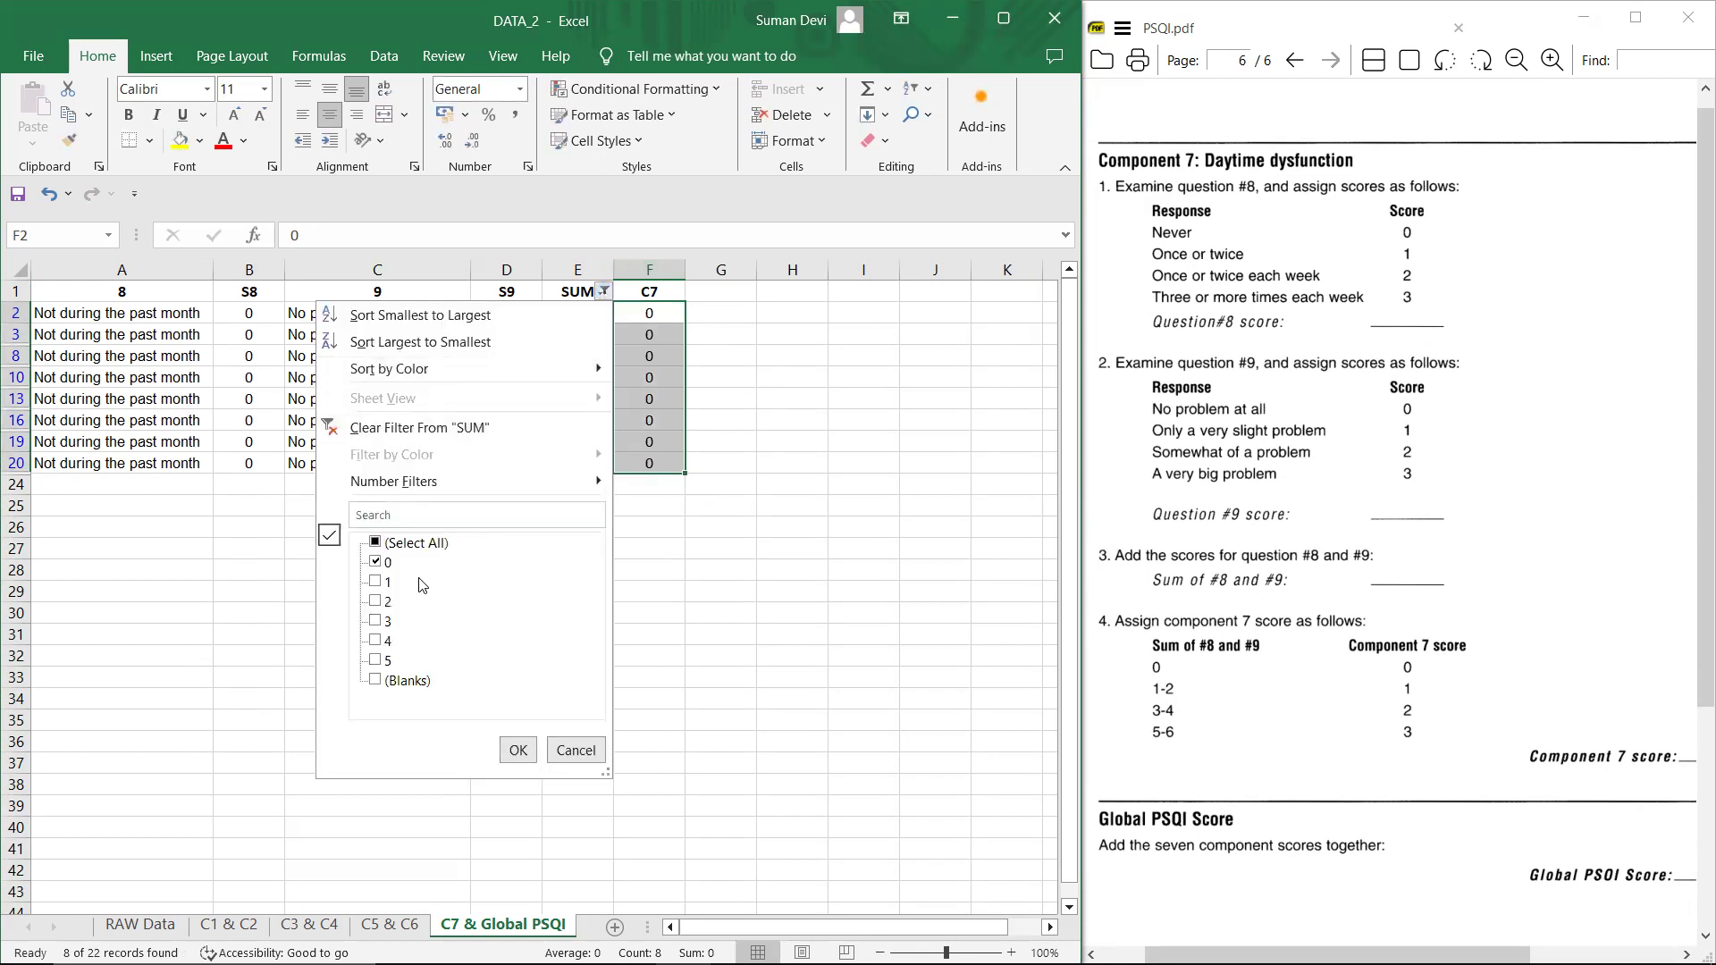
left_click(385, 565)
left_click(383, 585)
left_click(383, 604)
left_click(517, 749)
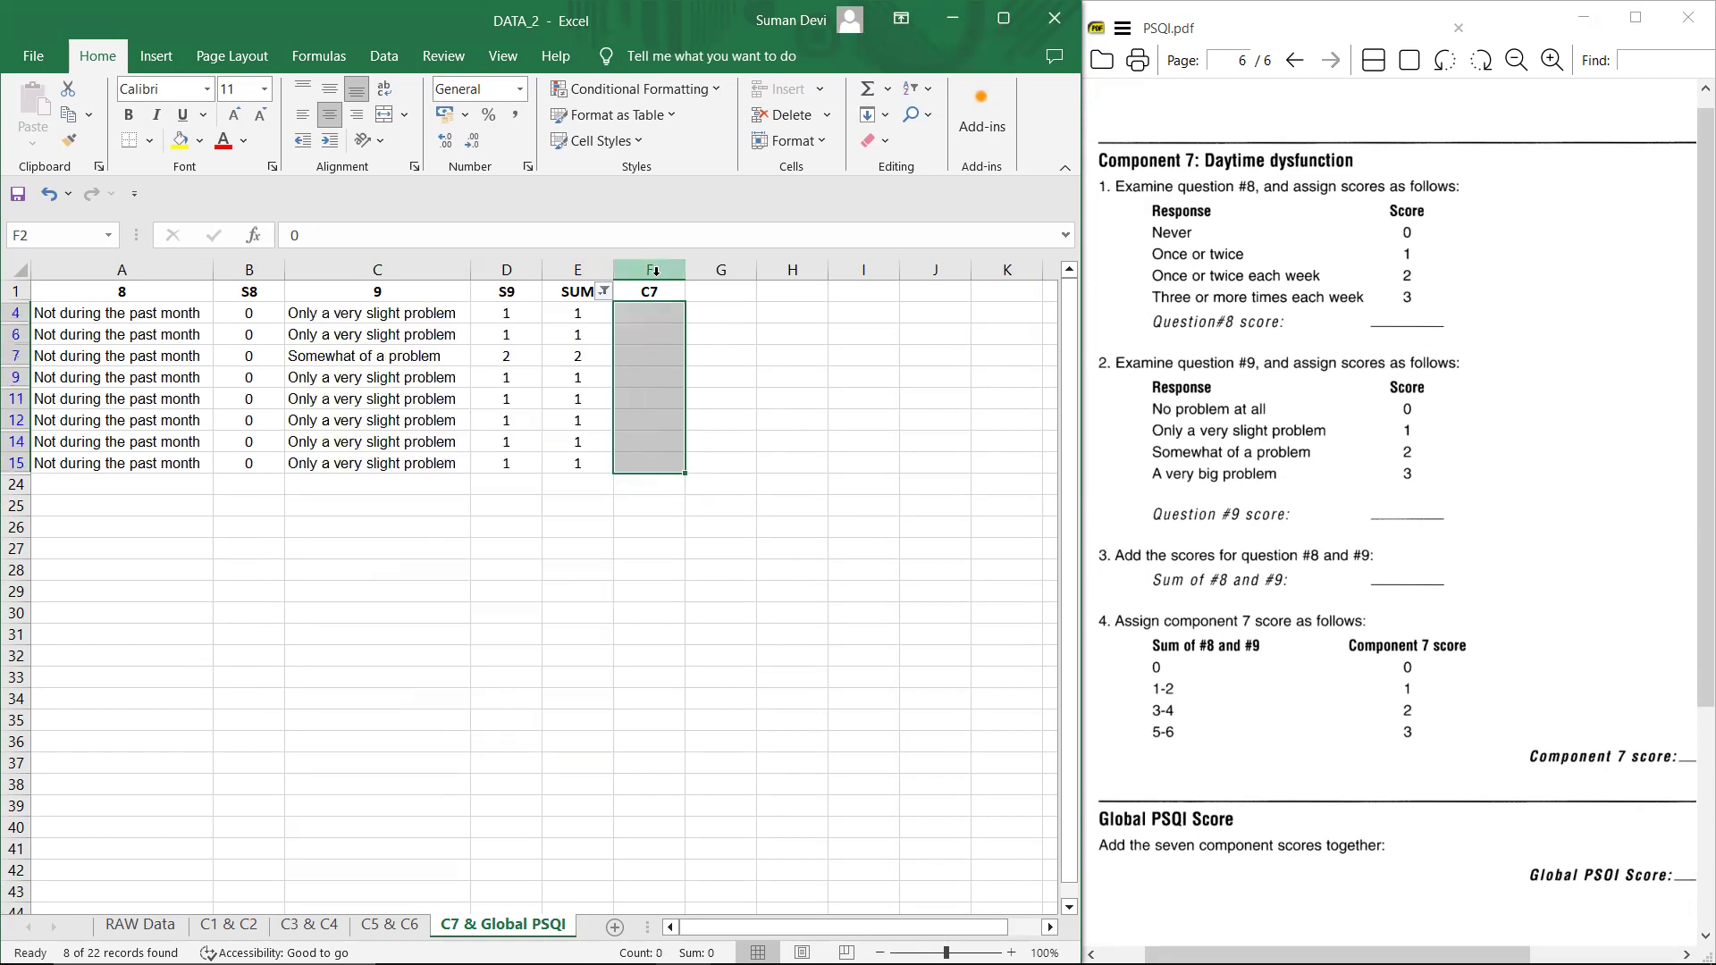
left_click(648, 314)
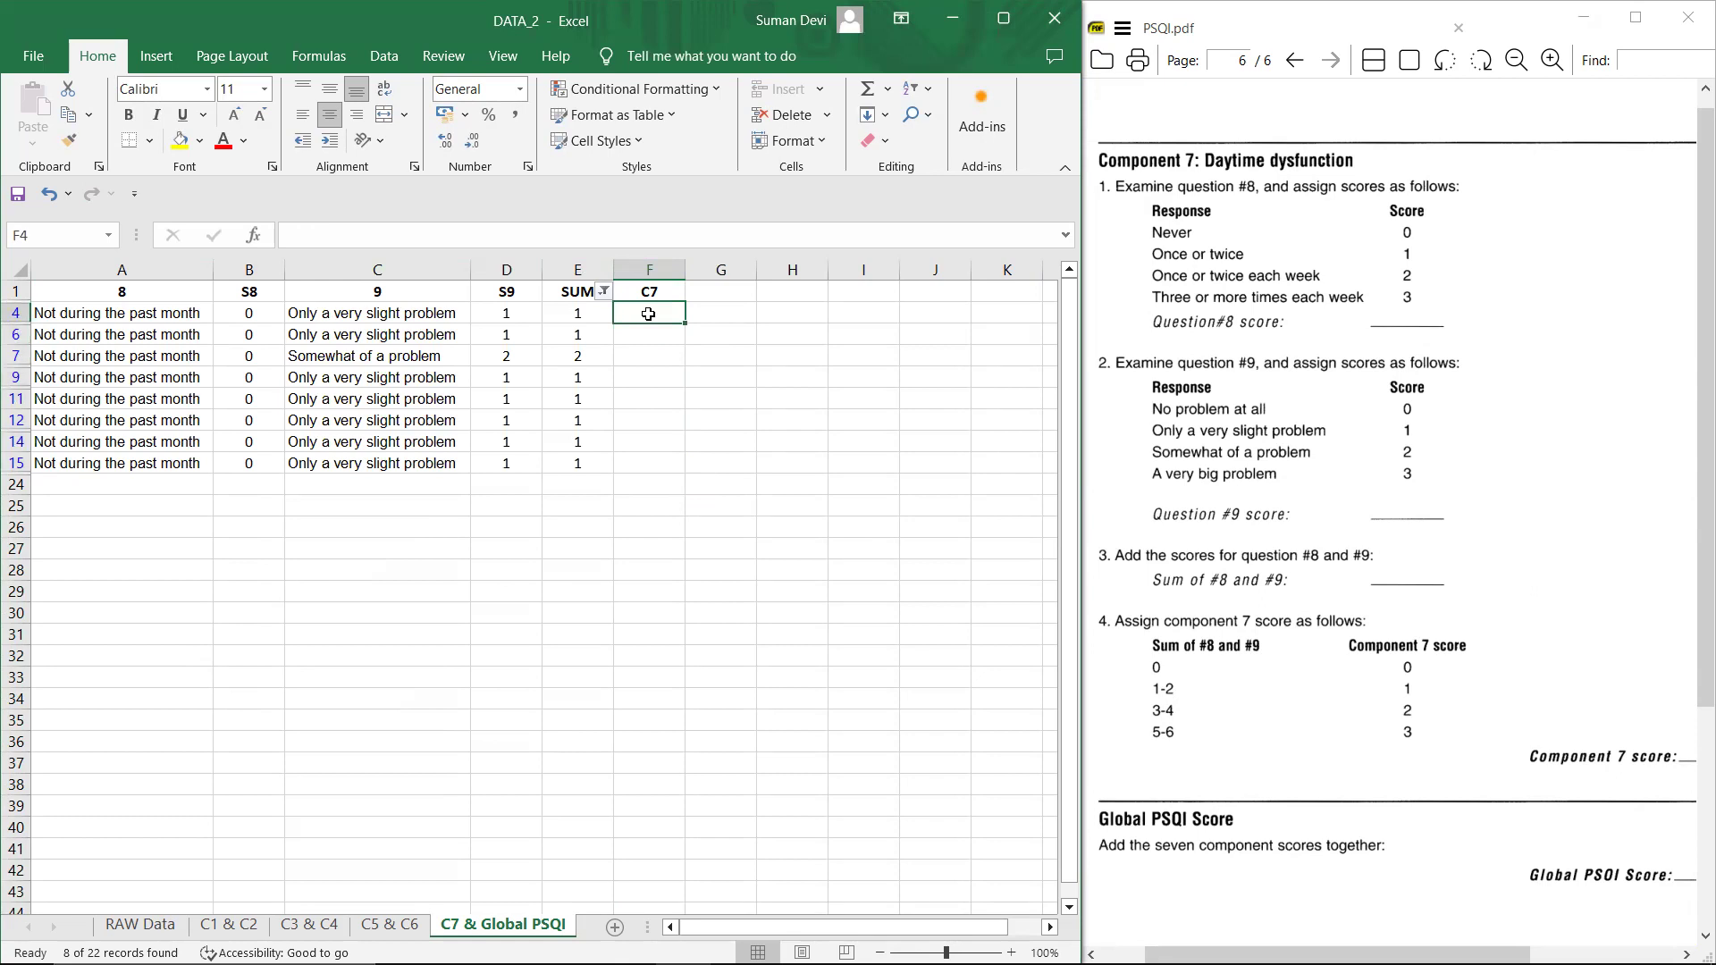
type("1")
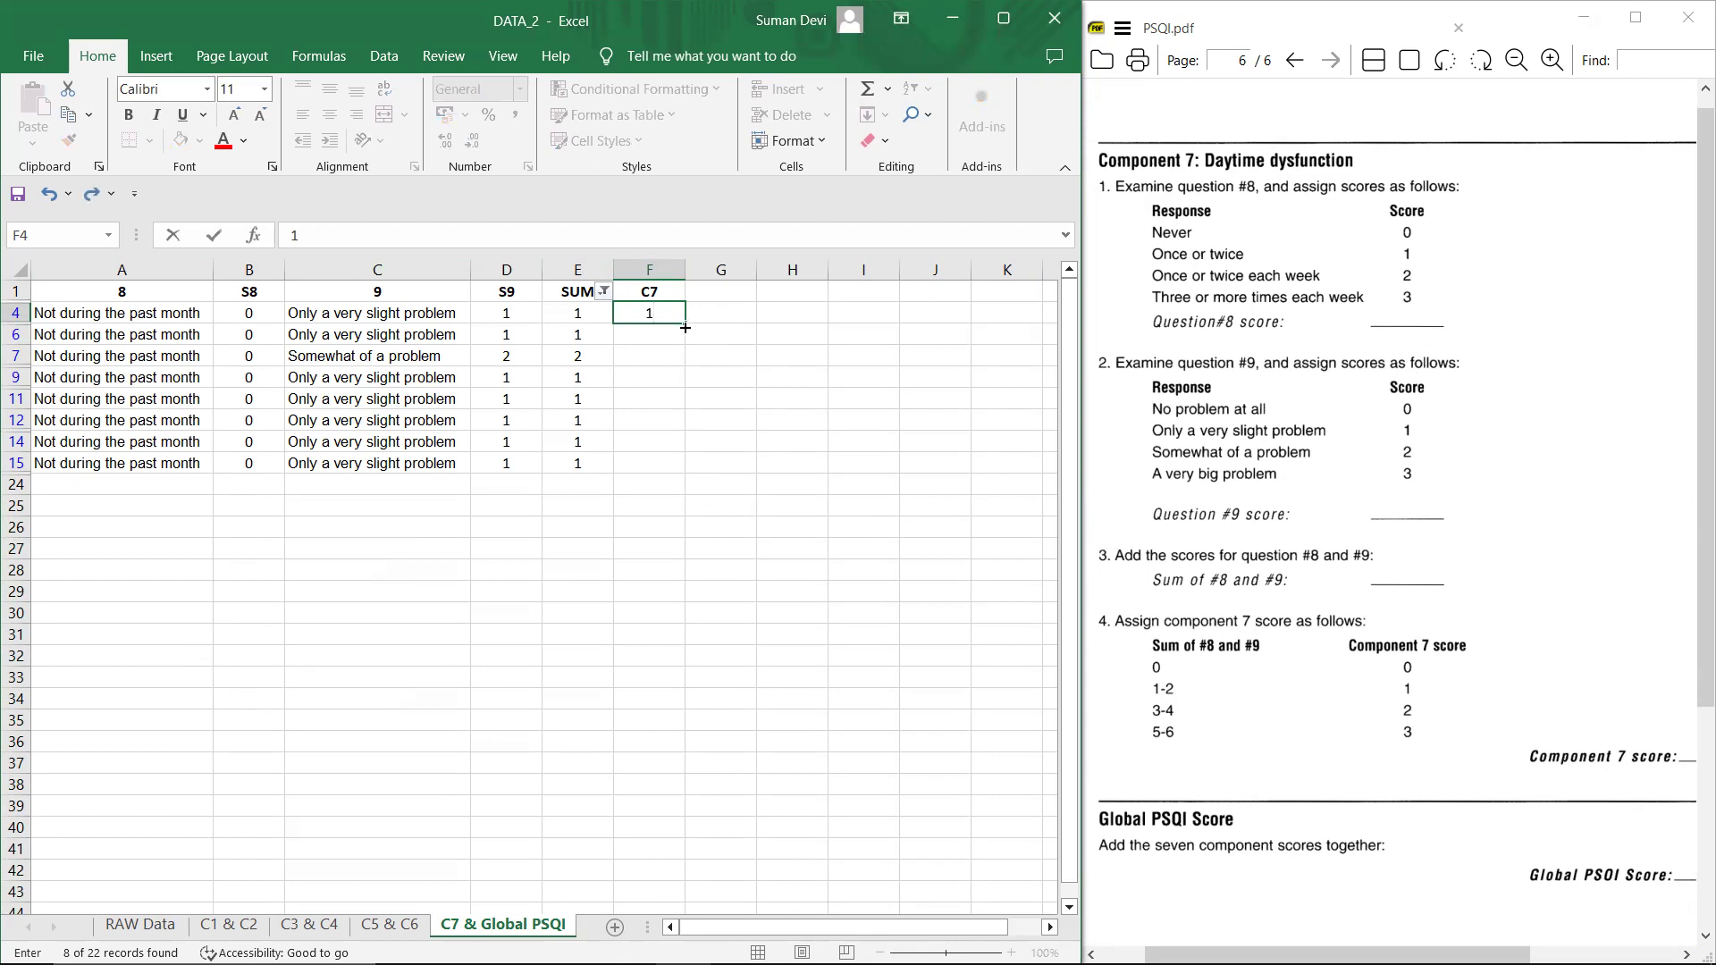
left_click_drag(688, 325, 686, 464)
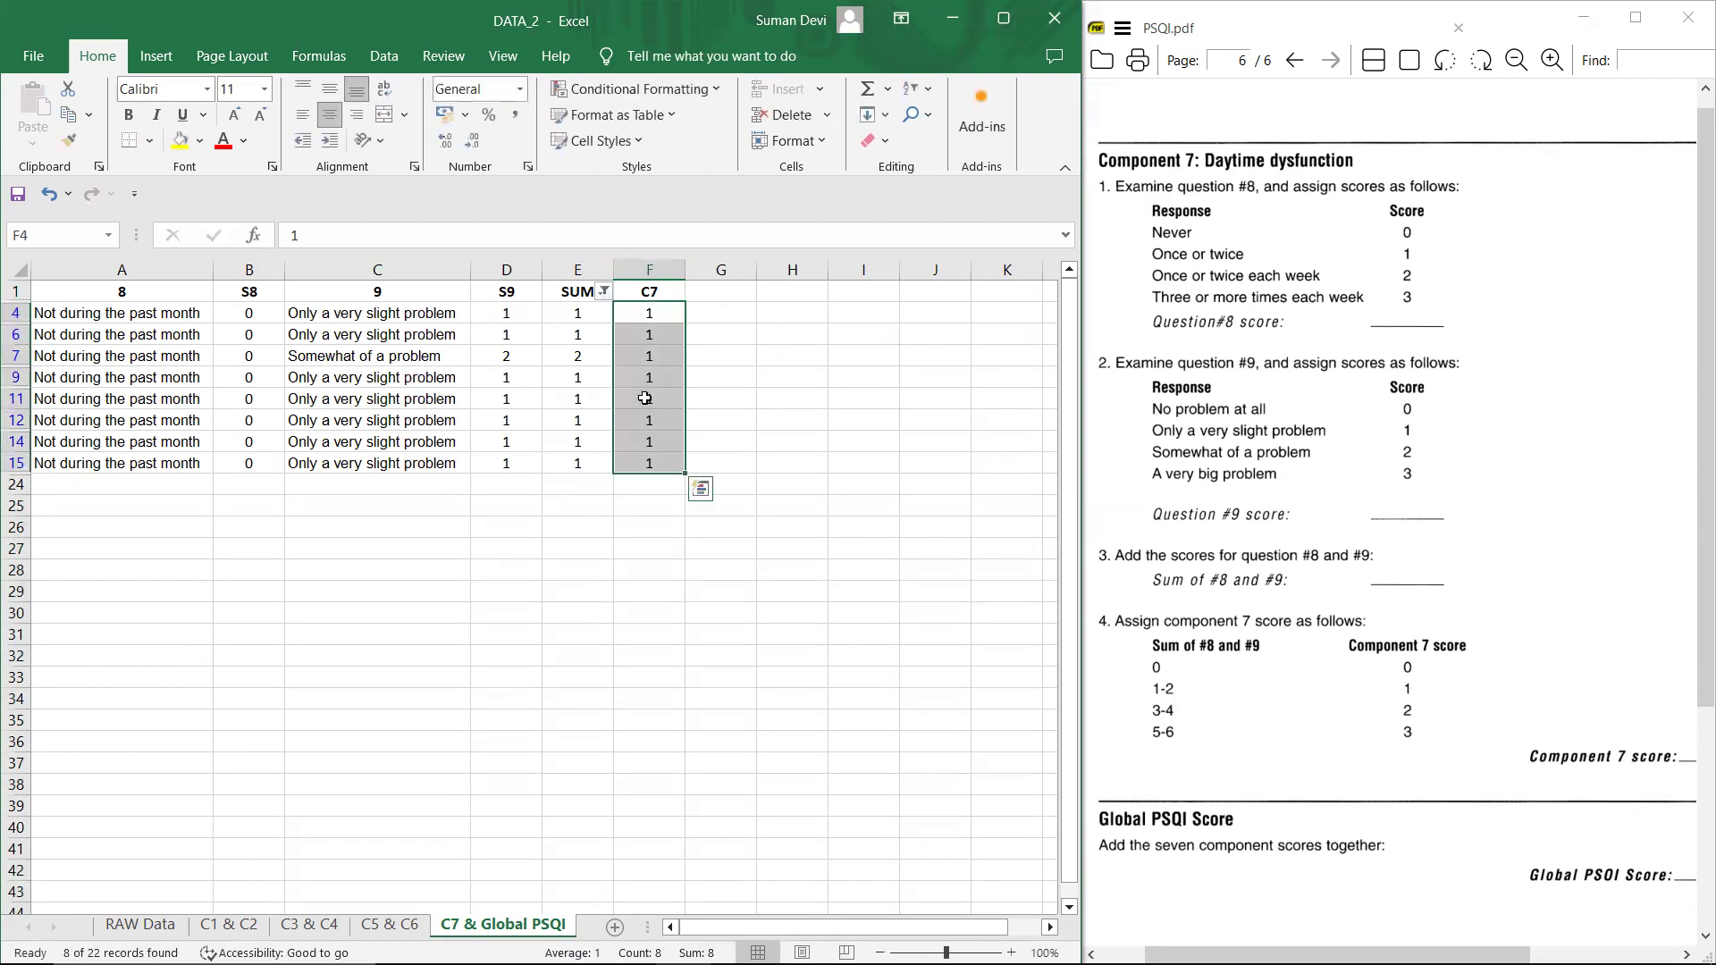
Step: Show rows with SUM 3 or 4 and give them a C7 score of 2
left_click(605, 293)
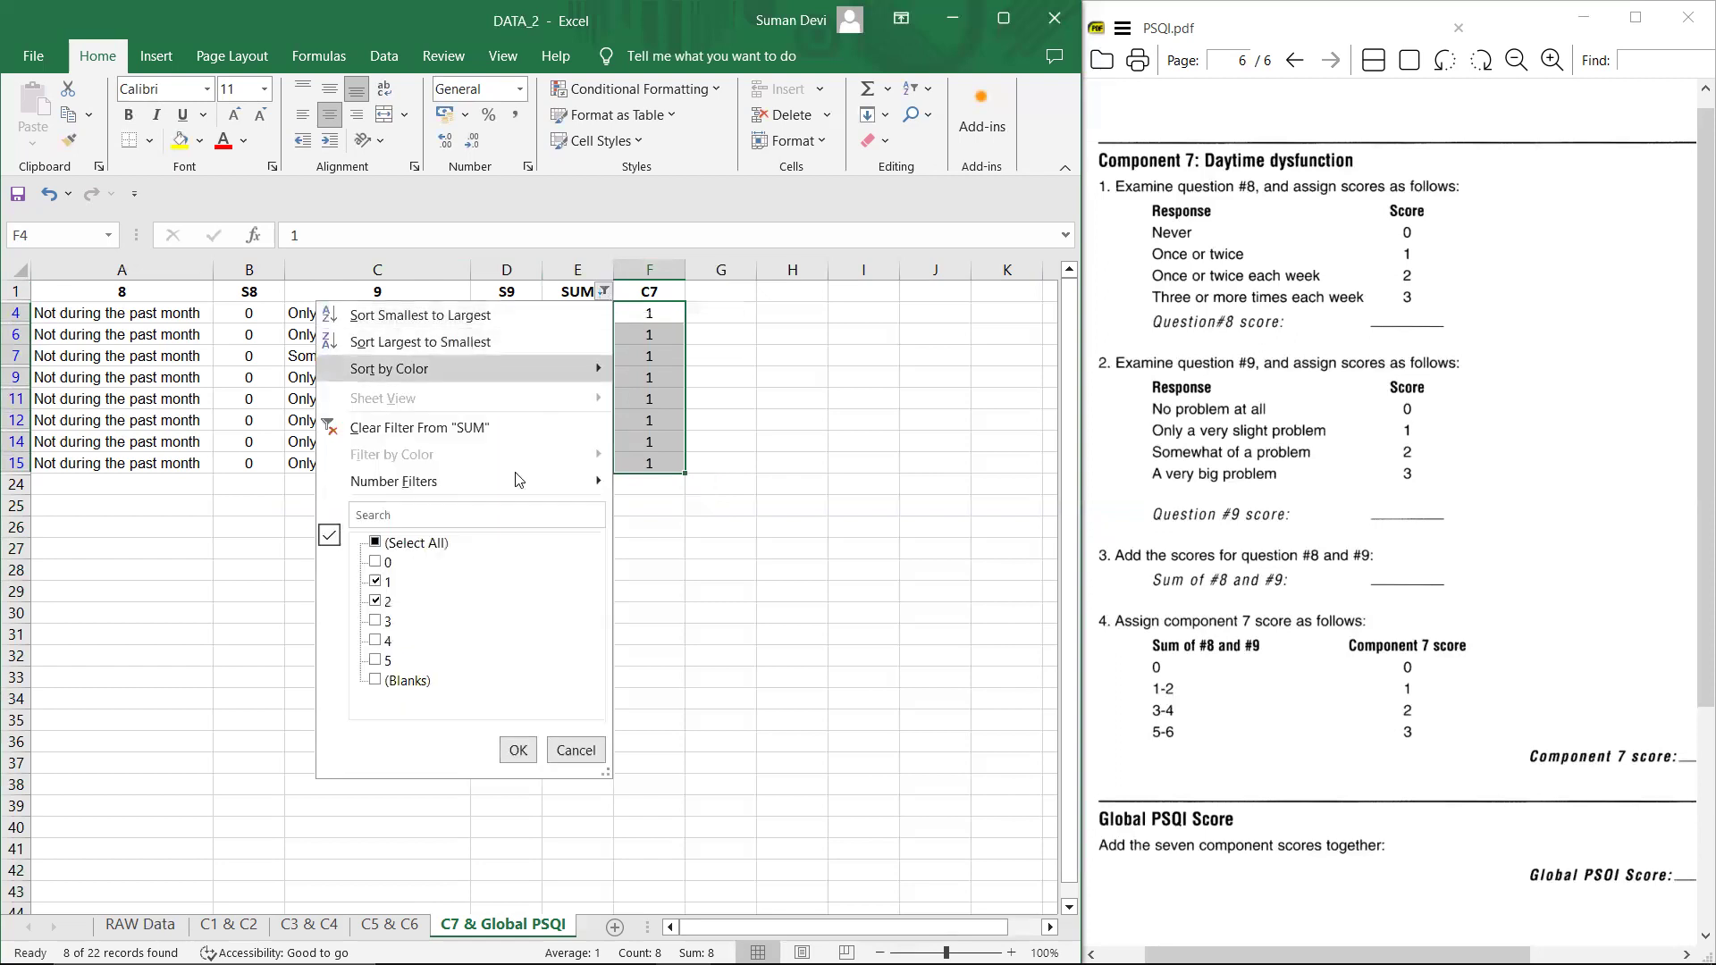
left_click(375, 583)
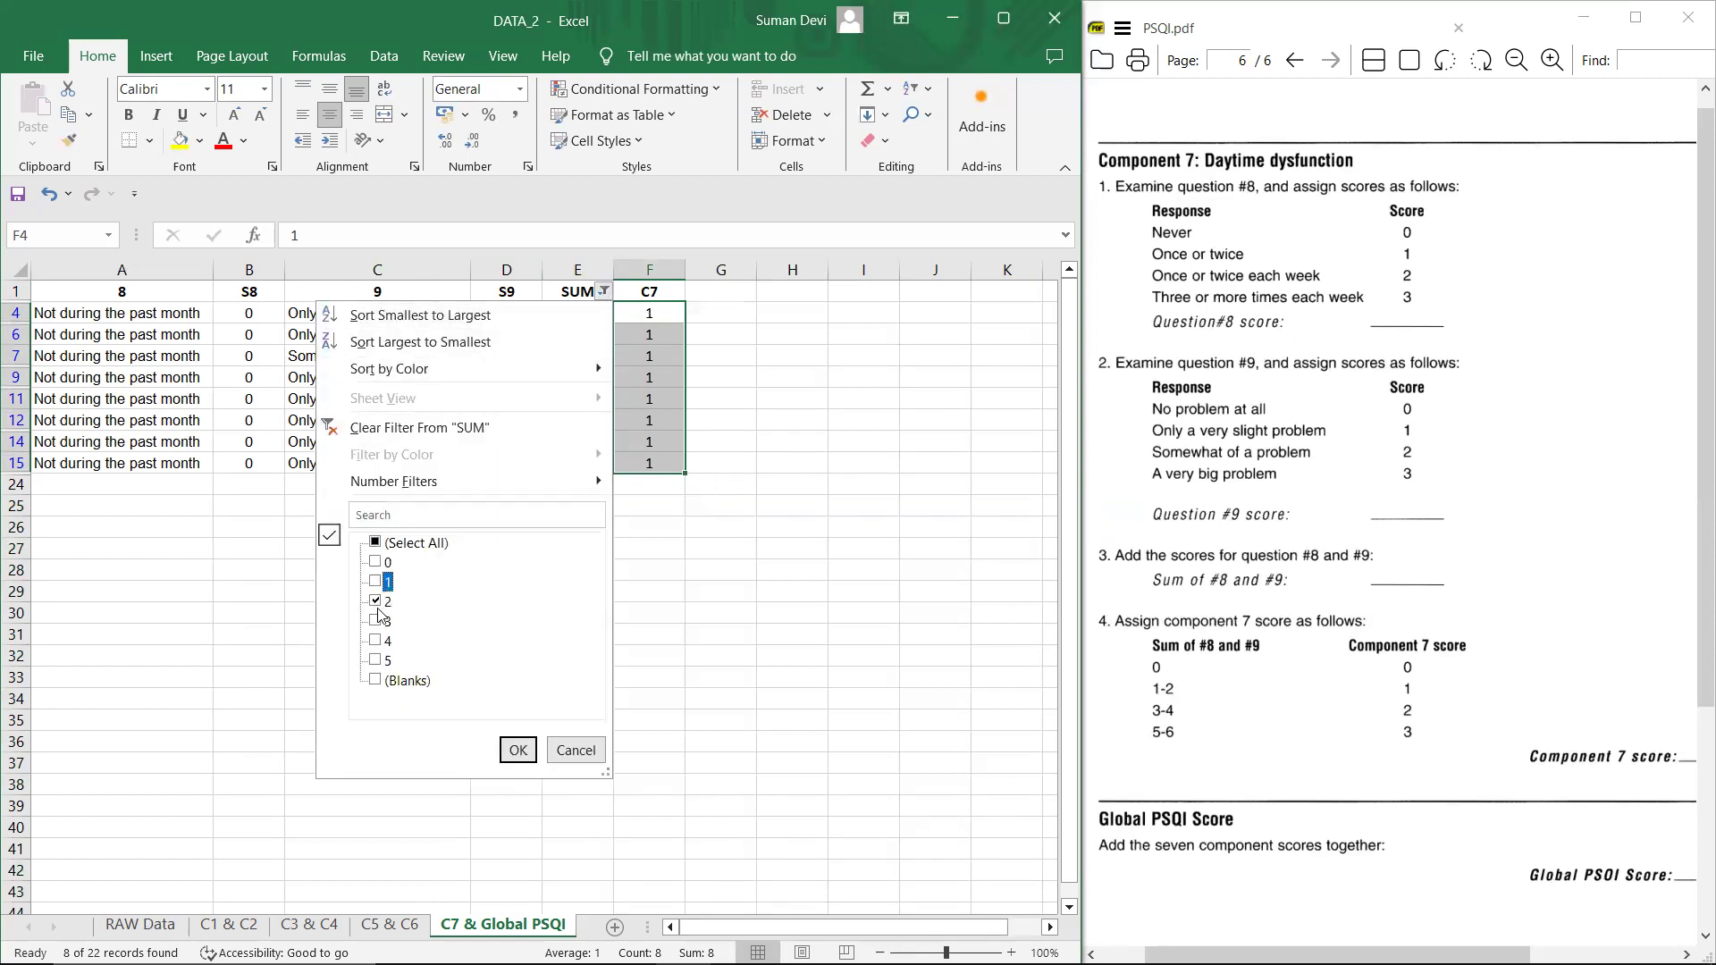
left_click(377, 605)
left_click(376, 622)
left_click(376, 642)
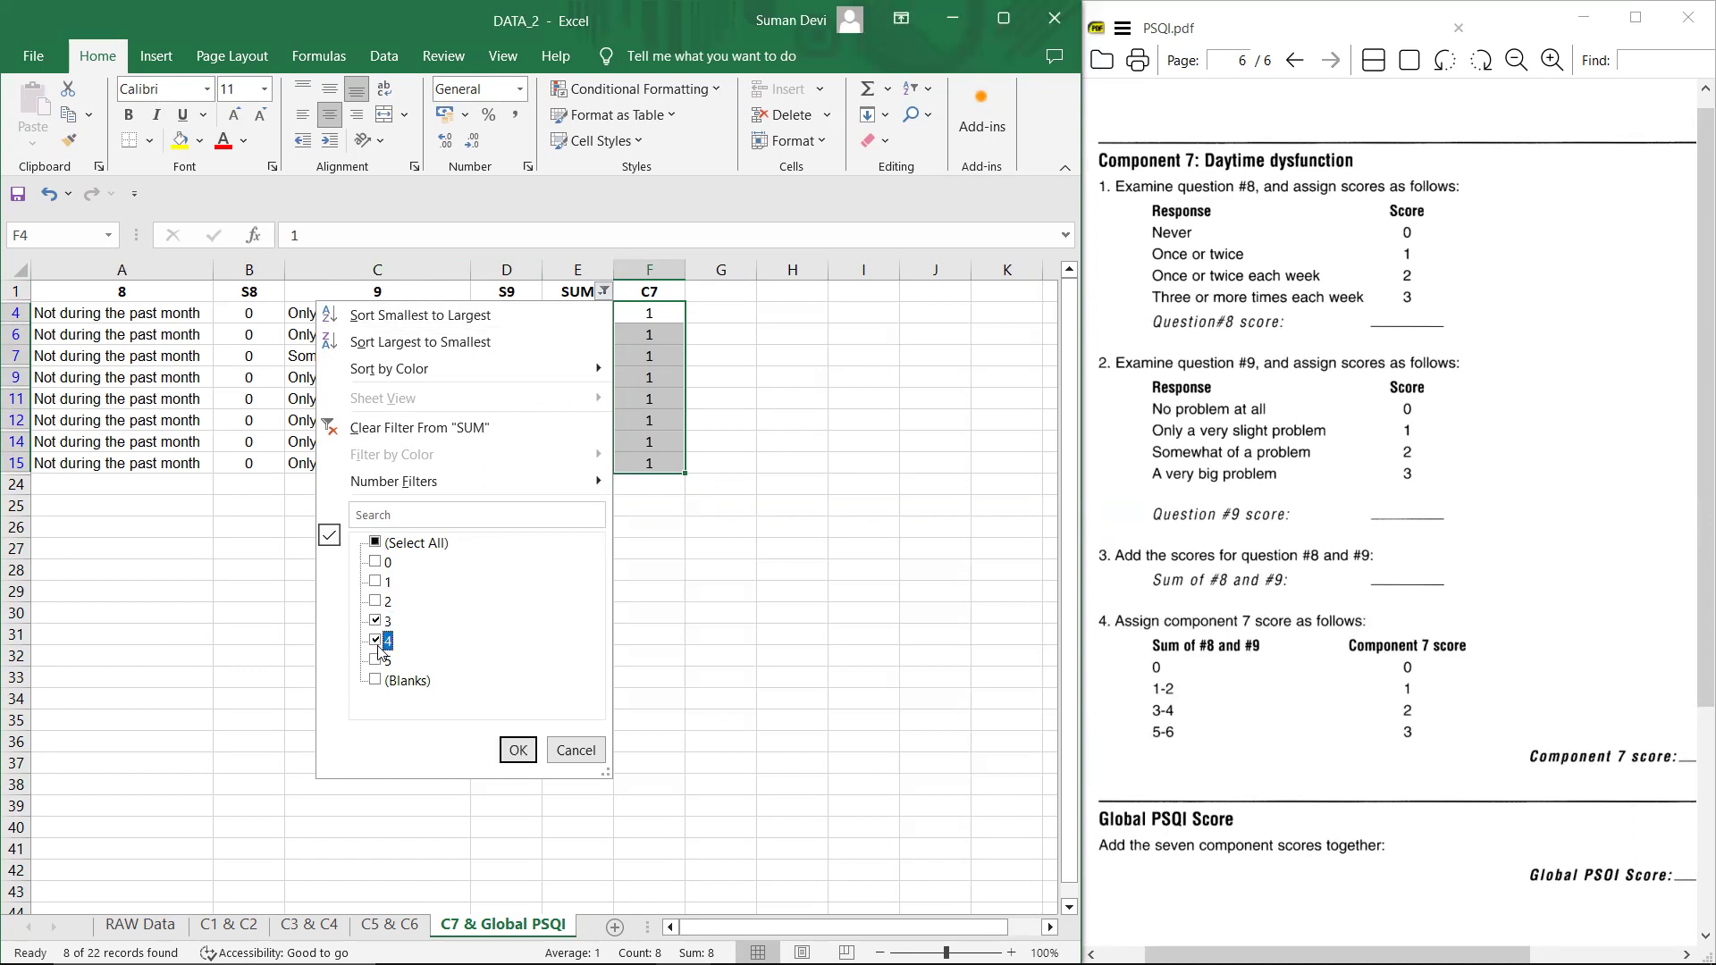
left_click(519, 750)
left_click(648, 318)
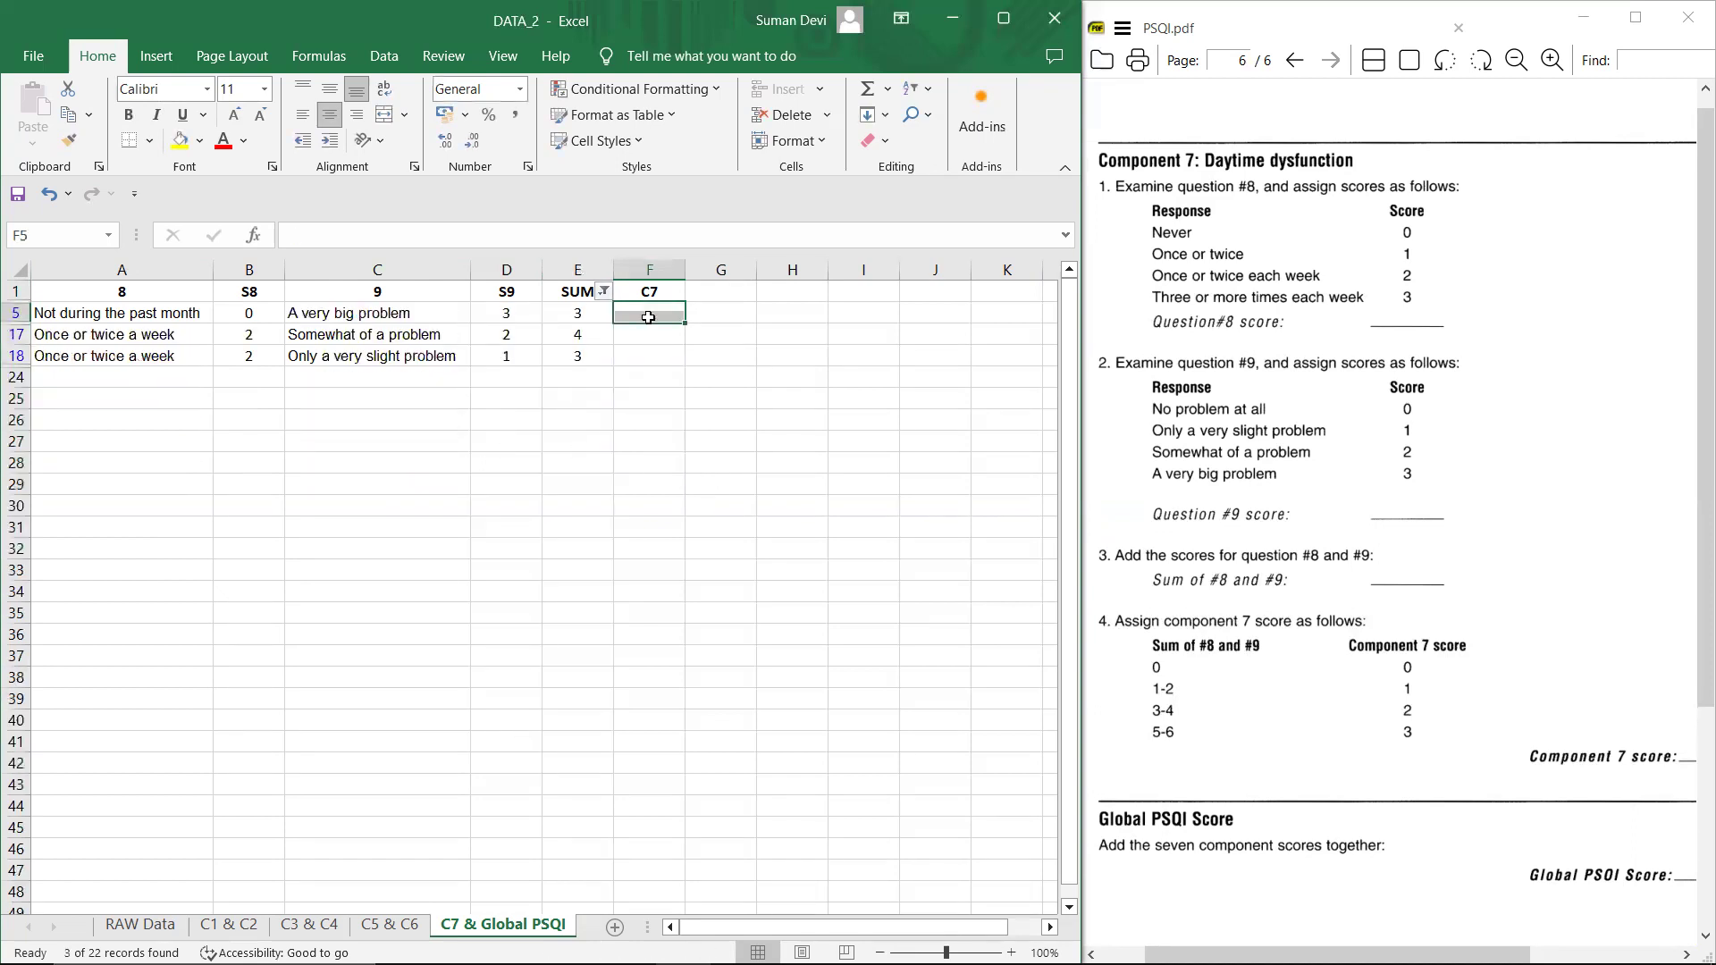
key("Return")
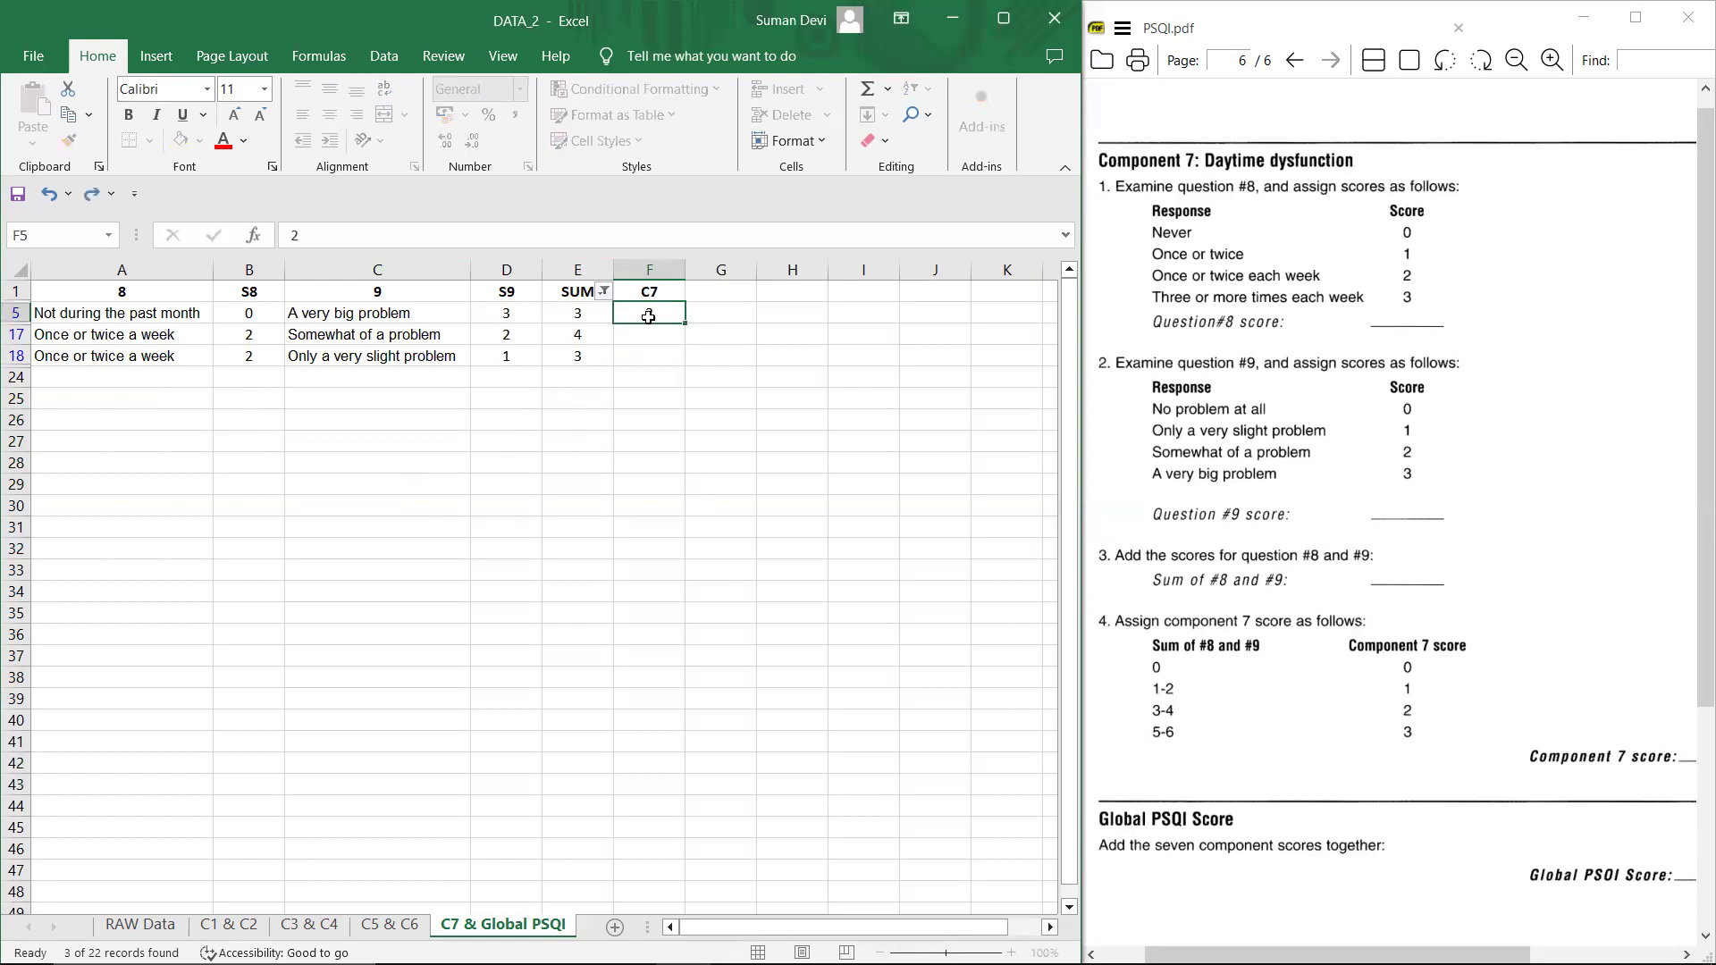
type("2")
key("Return")
type("2")
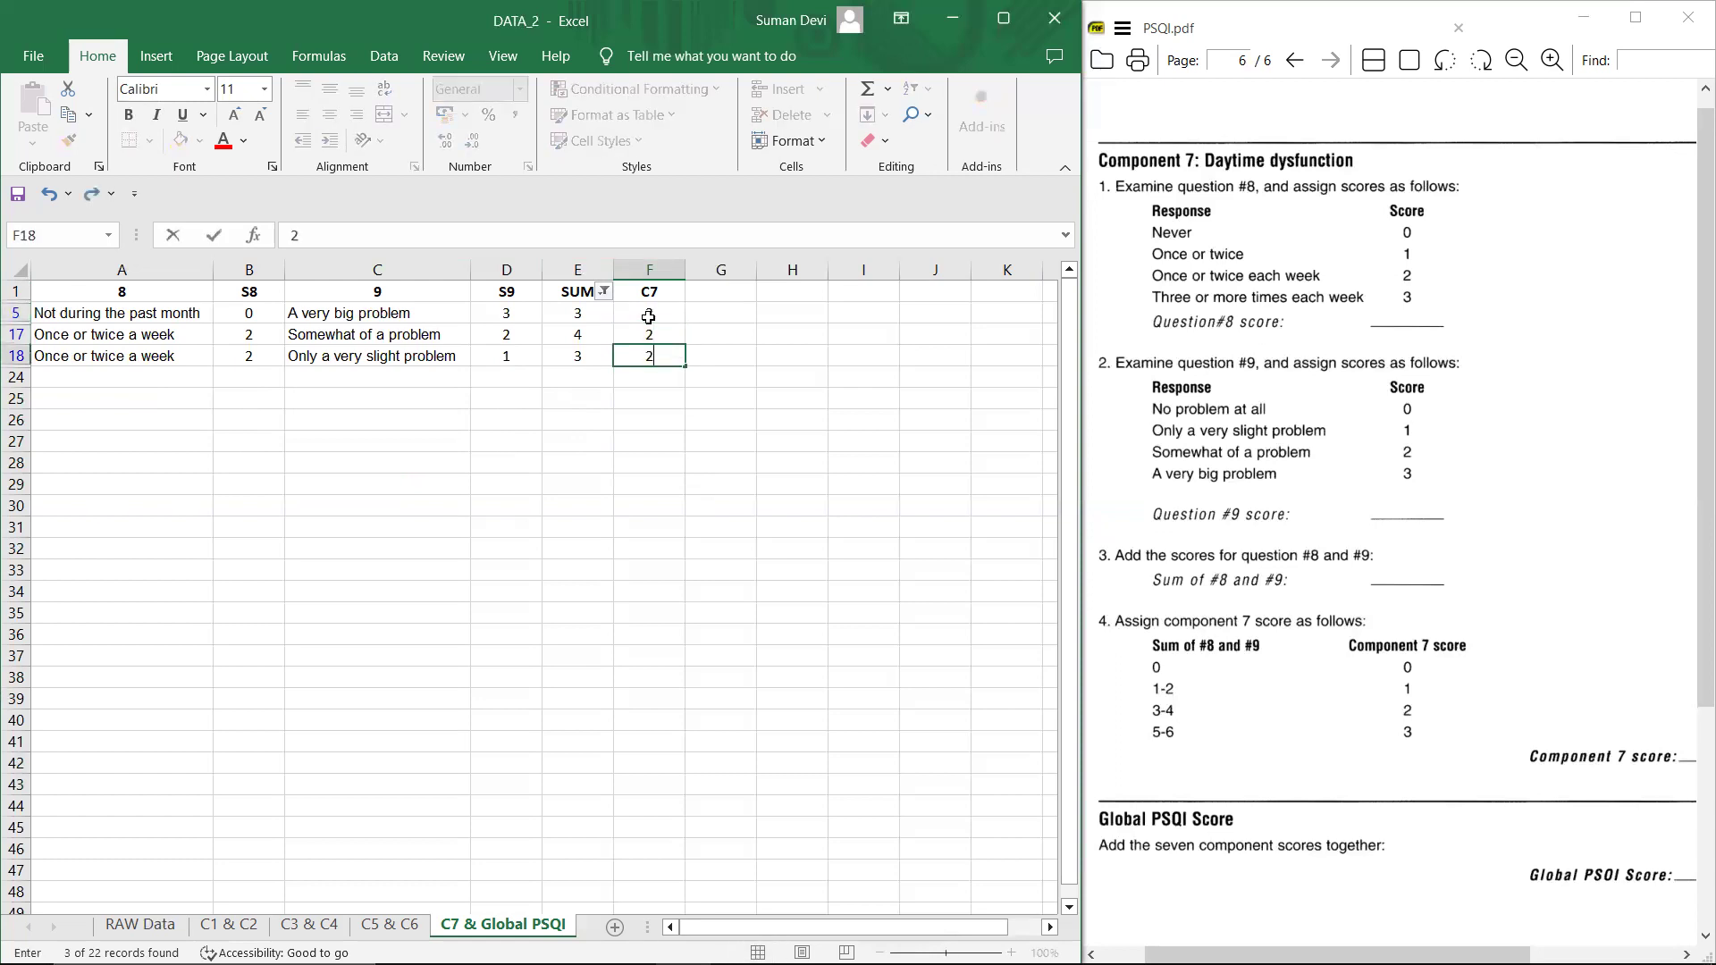
Step: Score rows with SUM 5 as 3 in C7, then clear the SUM filter
left_click(604, 295)
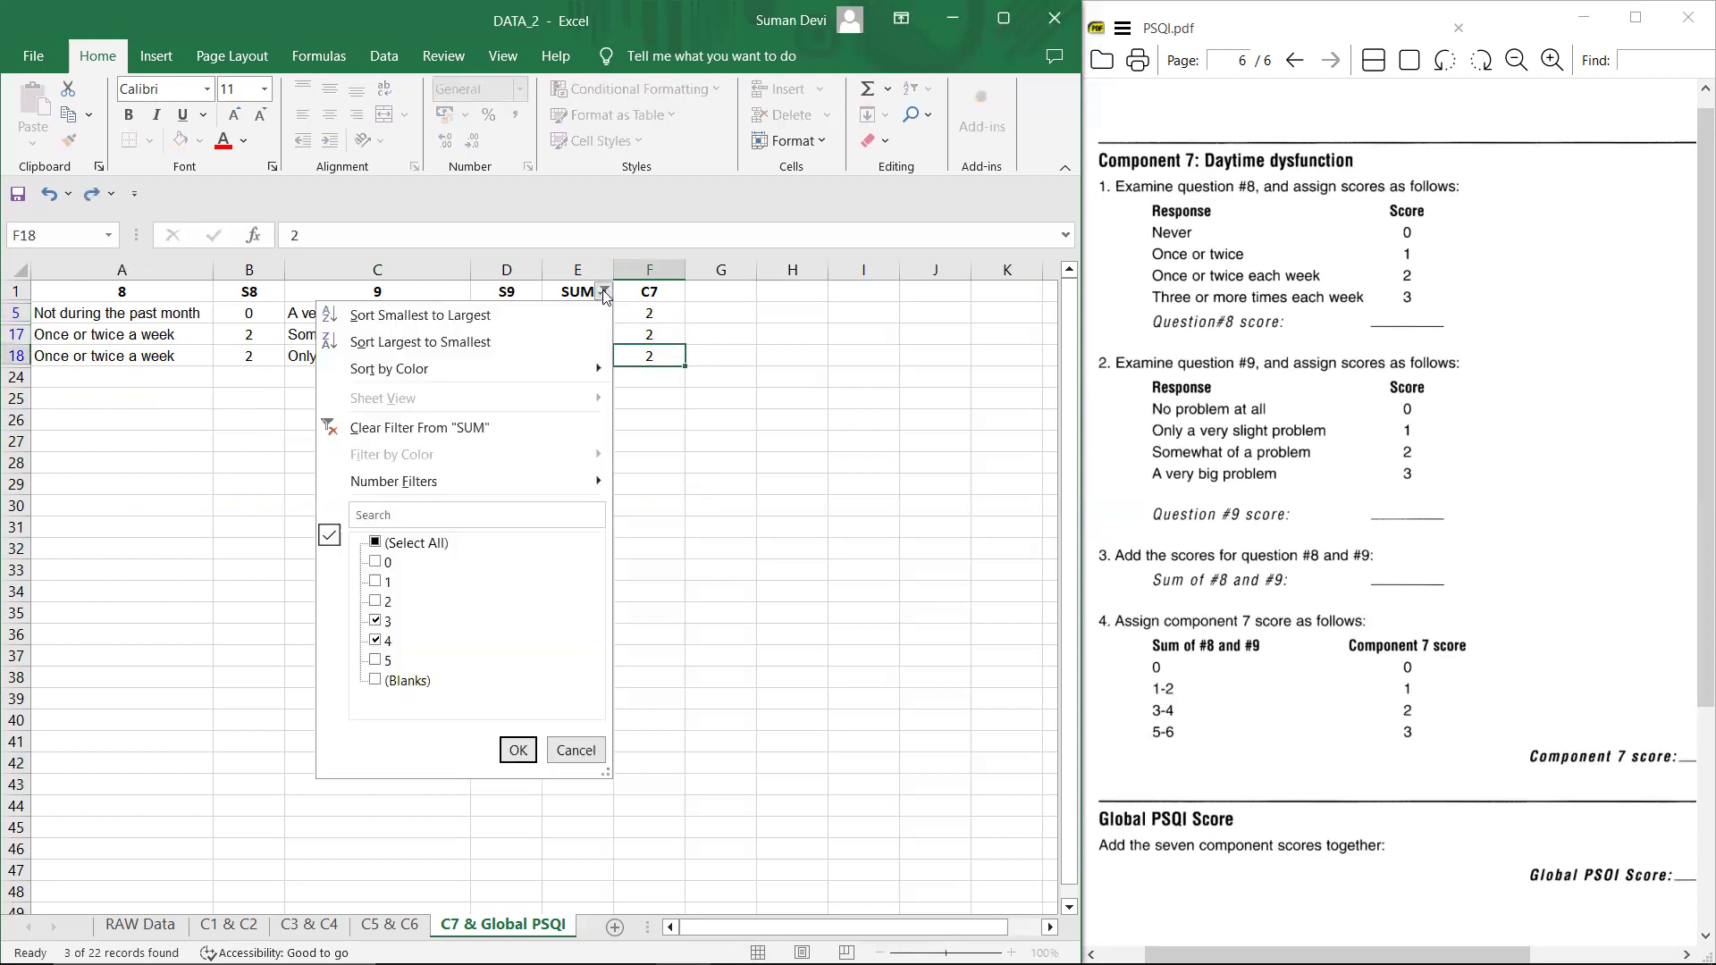
left_click(376, 642)
left_click(376, 621)
left_click(376, 662)
left_click(518, 751)
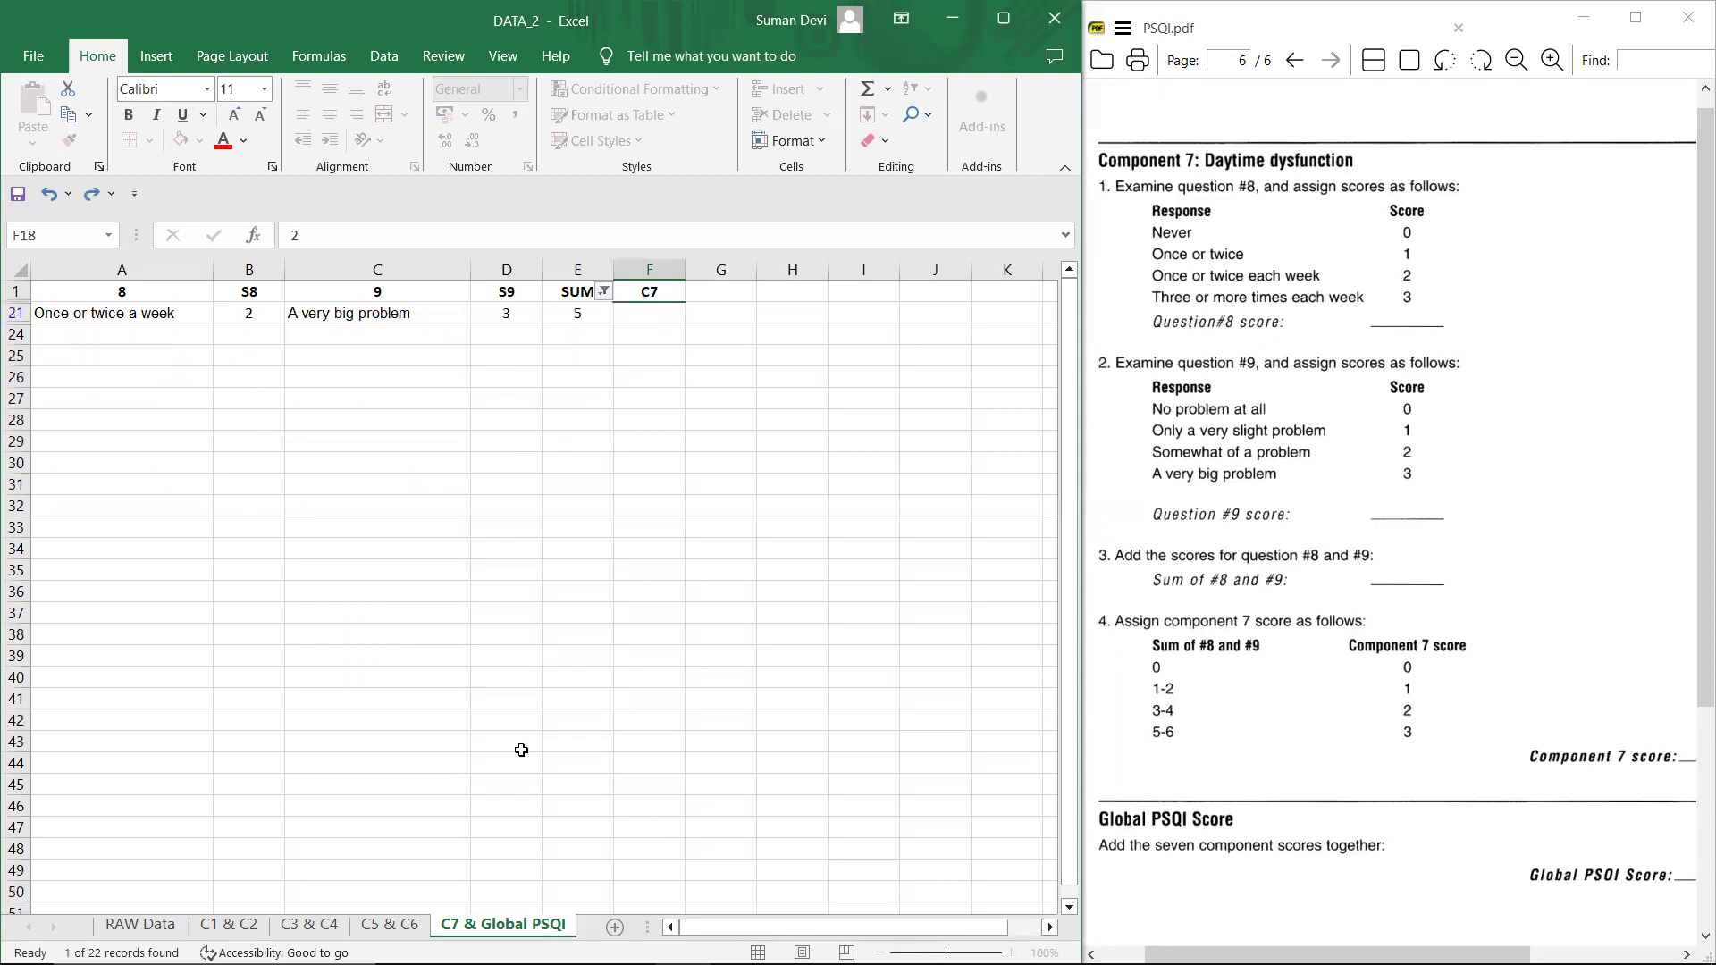
left_click(653, 315)
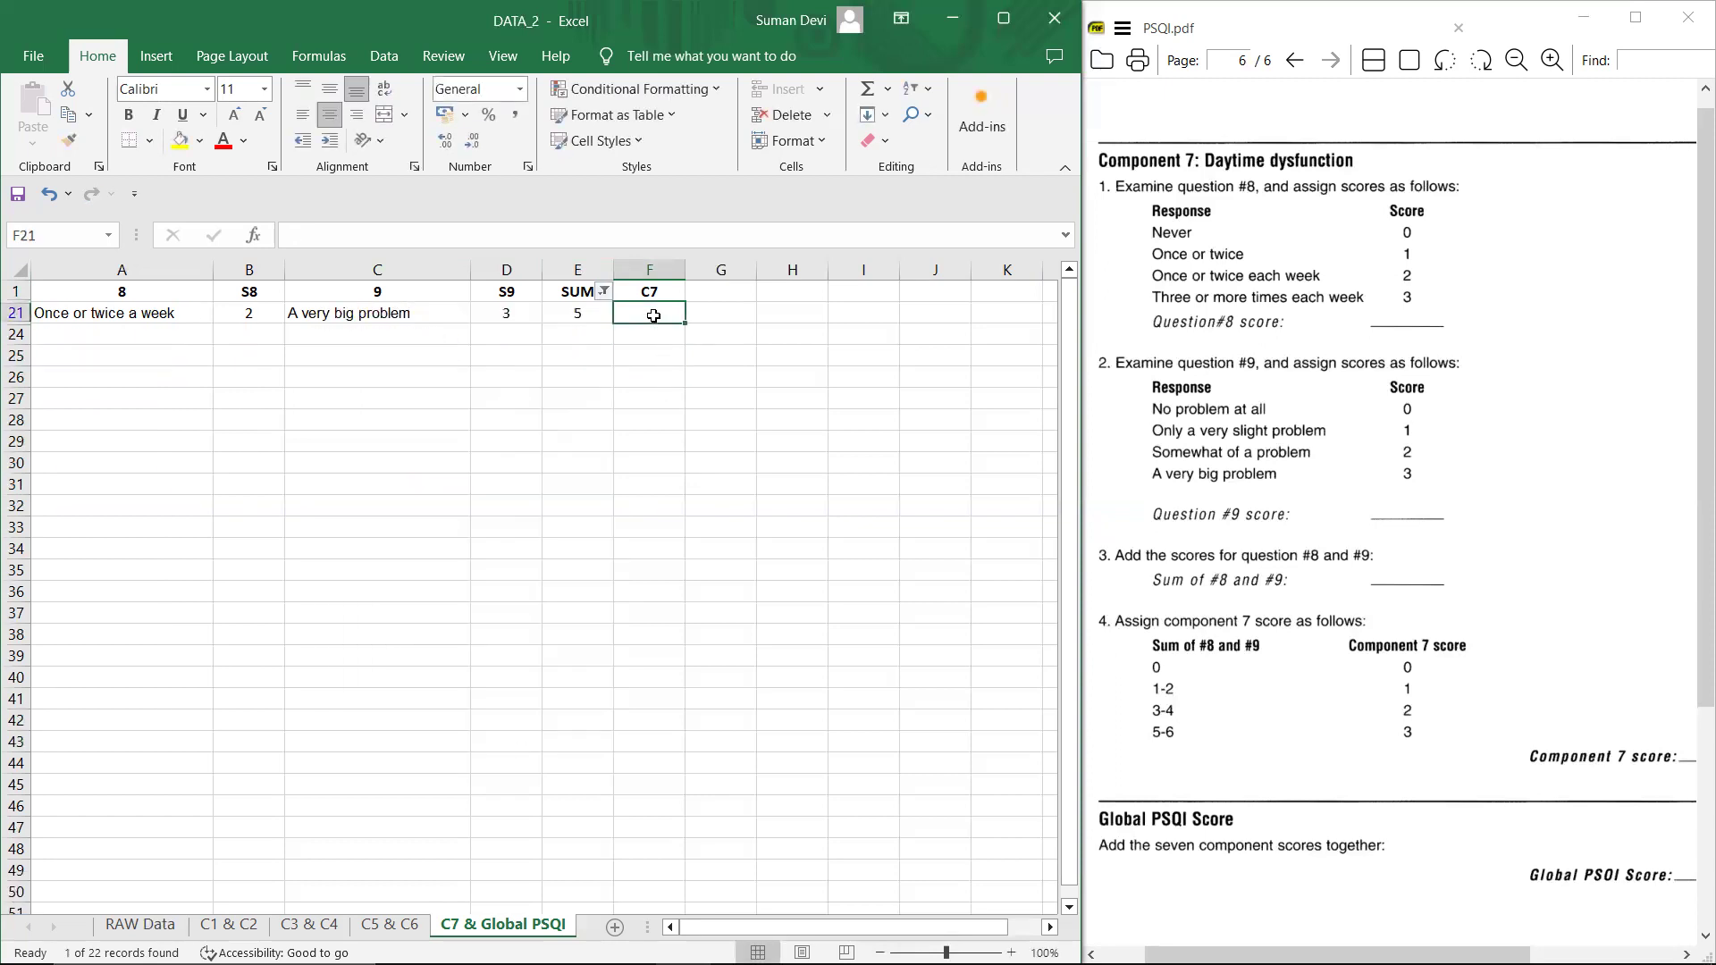
type("3")
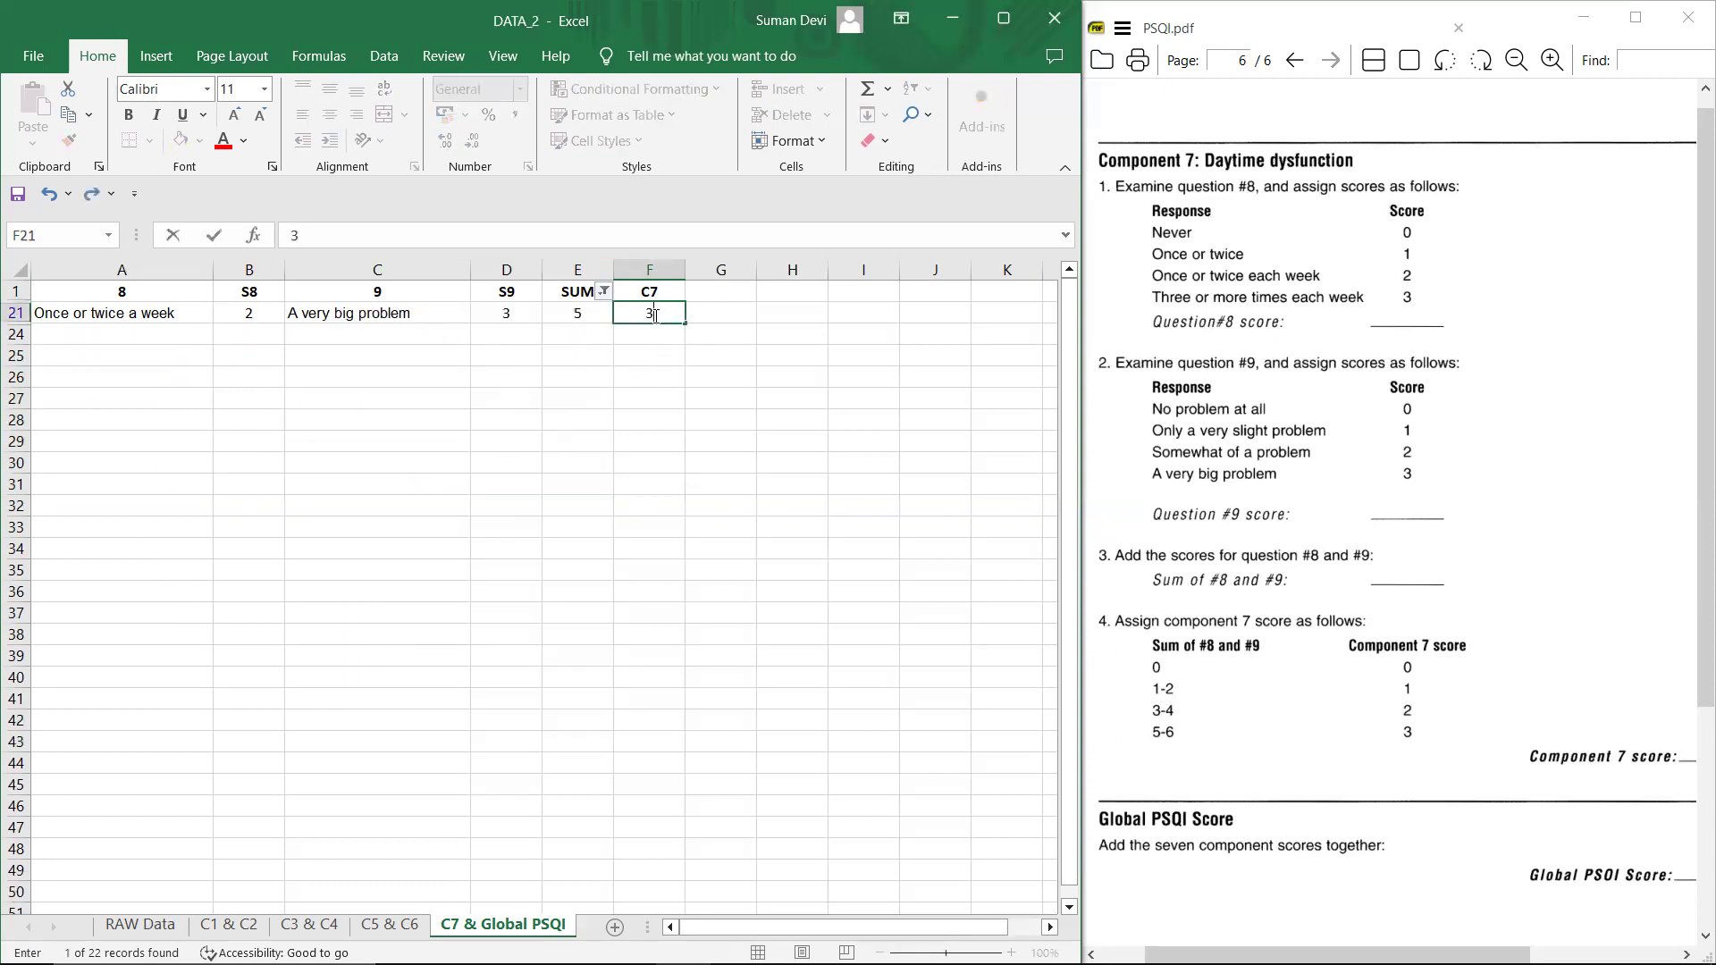
left_click(604, 291)
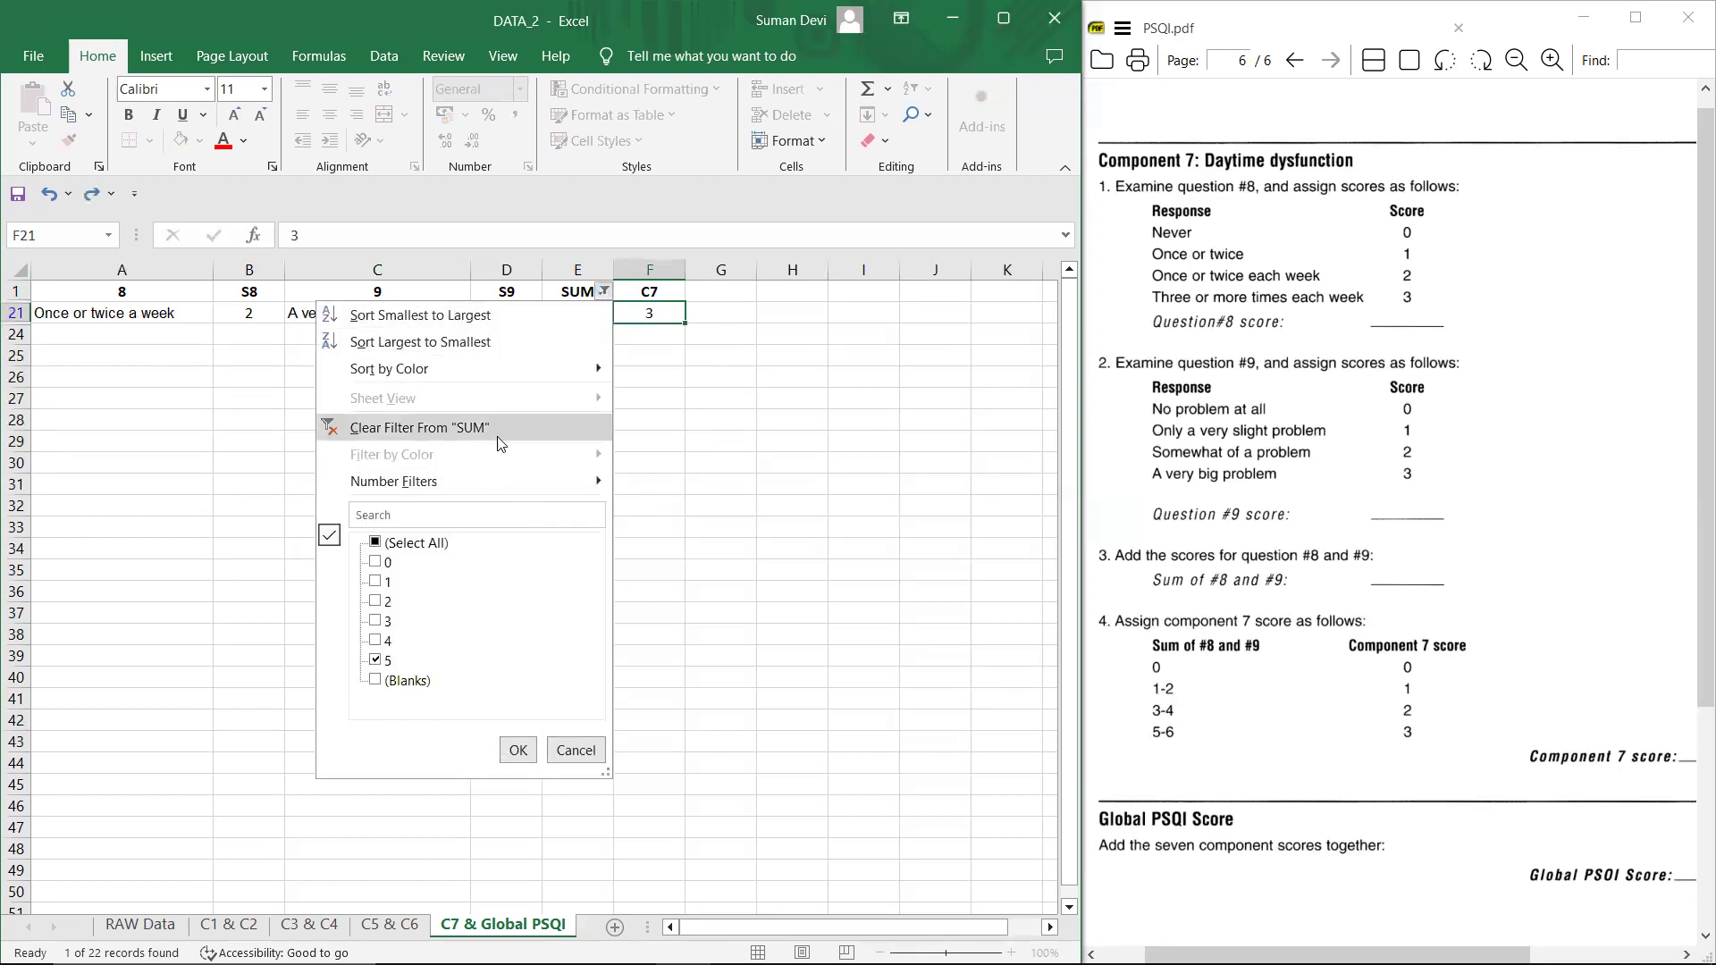
left_click(500, 442)
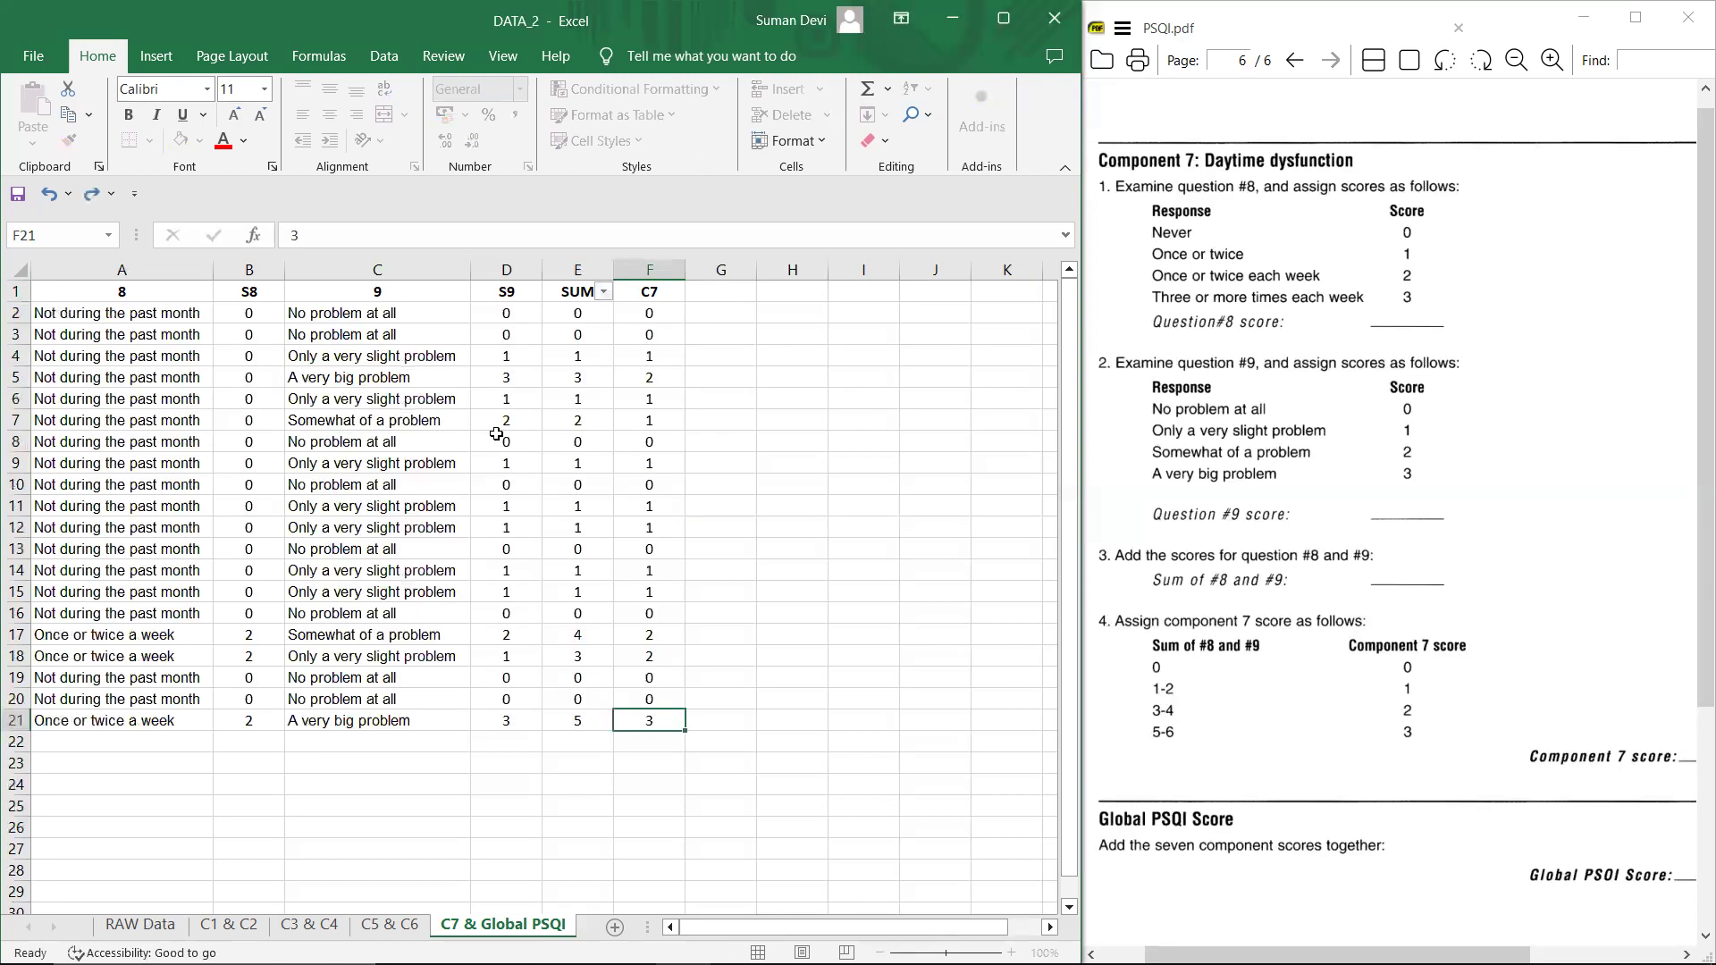
Step: Switch filtering off entirely on the header row
left_click(604, 292)
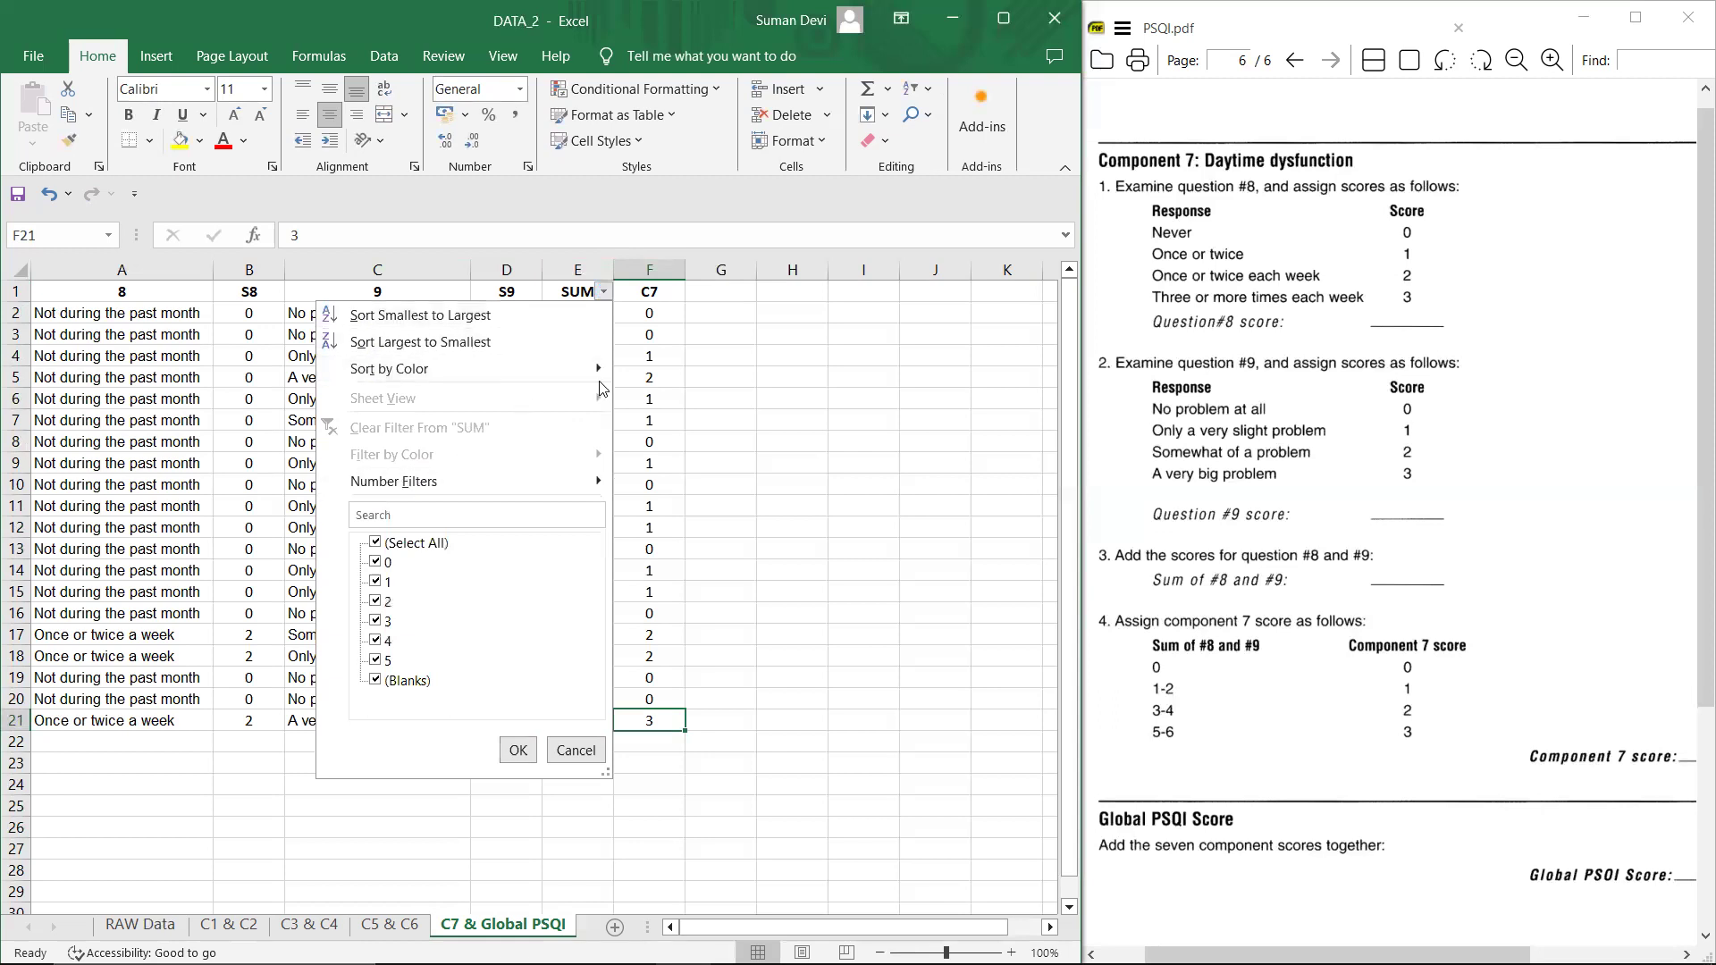
left_click(676, 300)
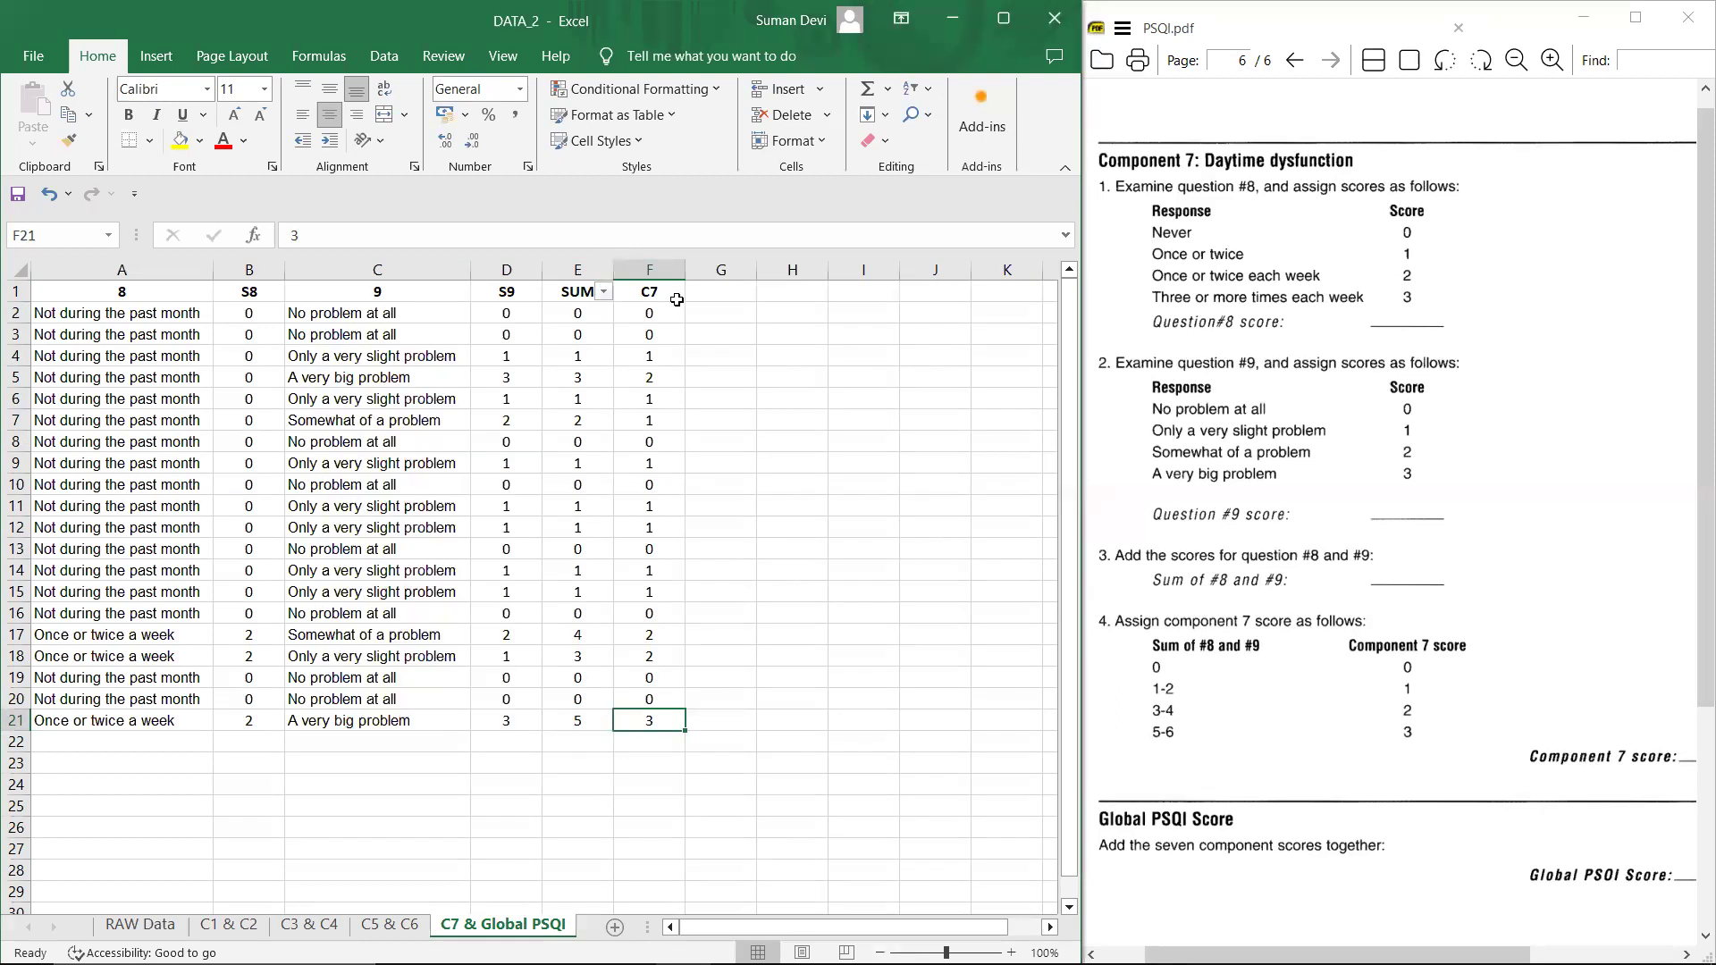
left_click(588, 269)
left_click(918, 88)
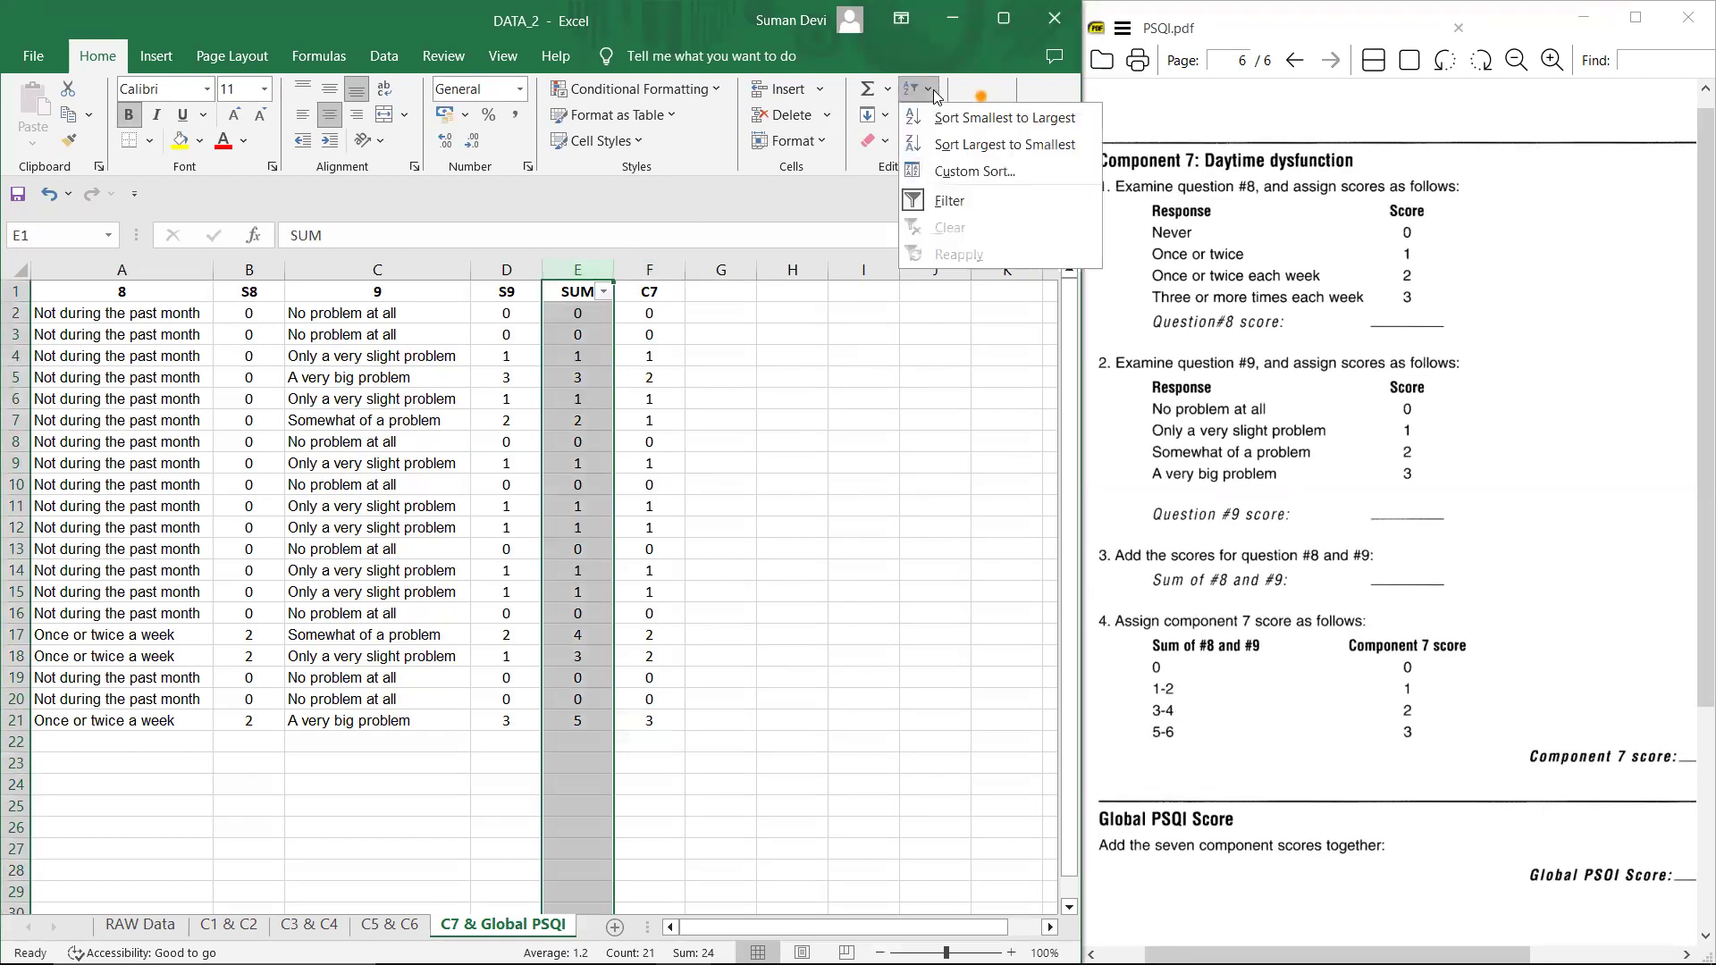
left_click(943, 198)
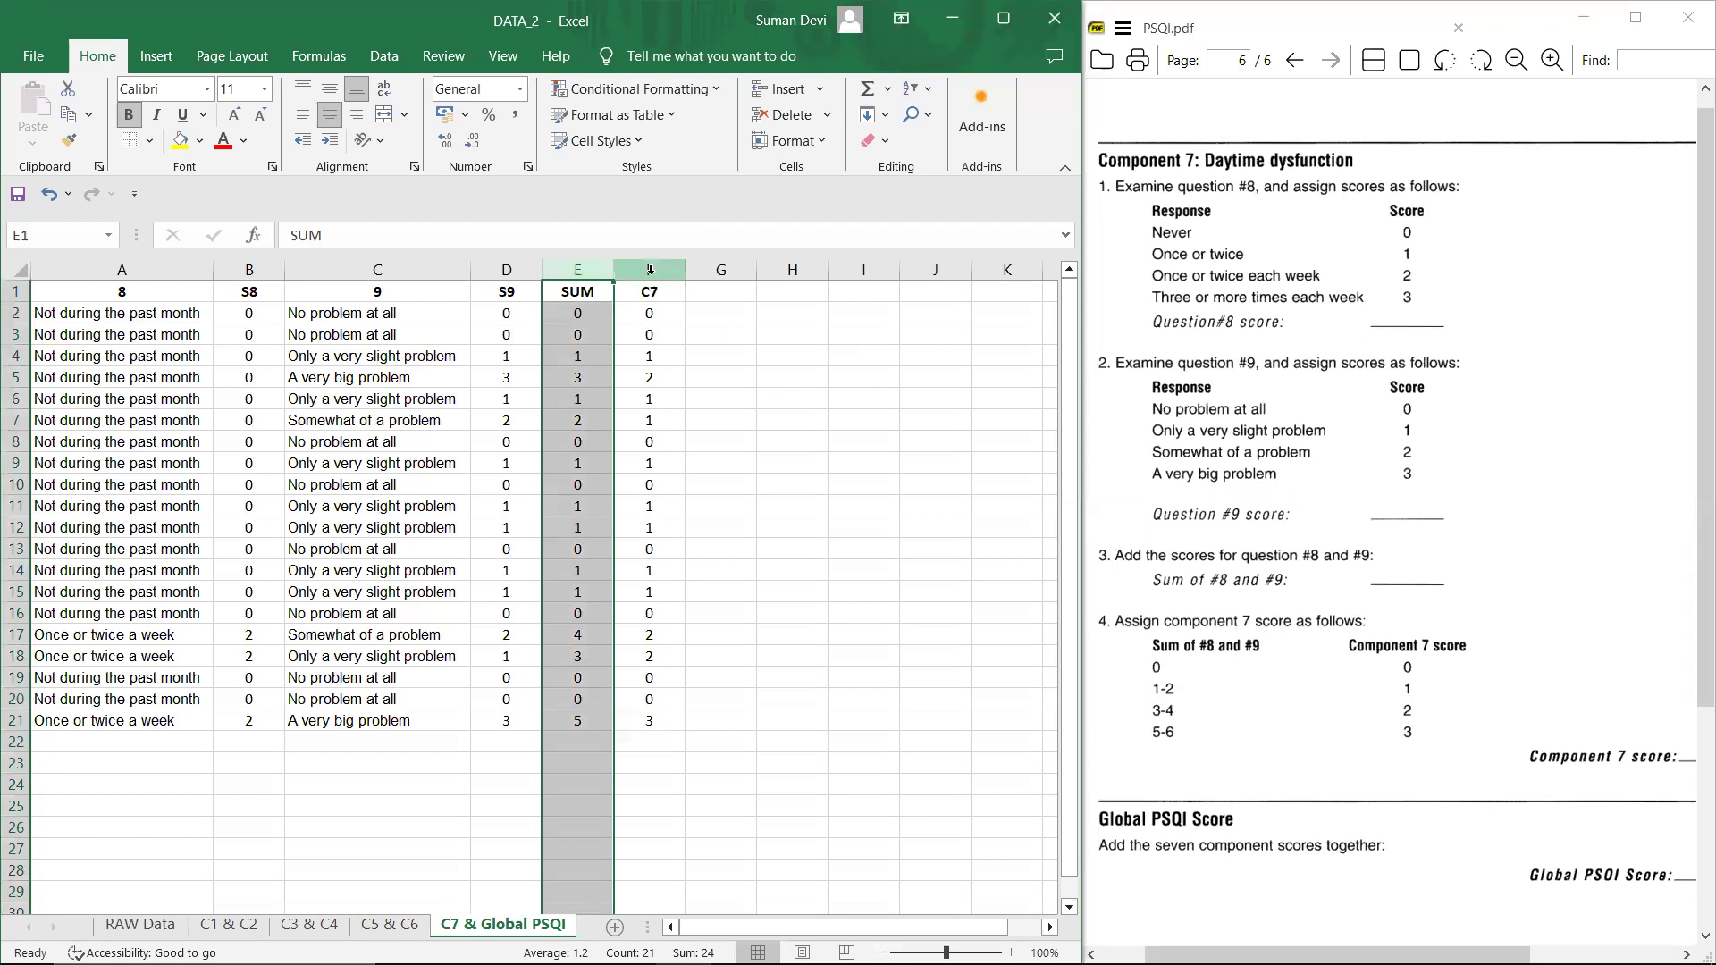
Step: Fill the C7 column with yellow
left_click(650, 269)
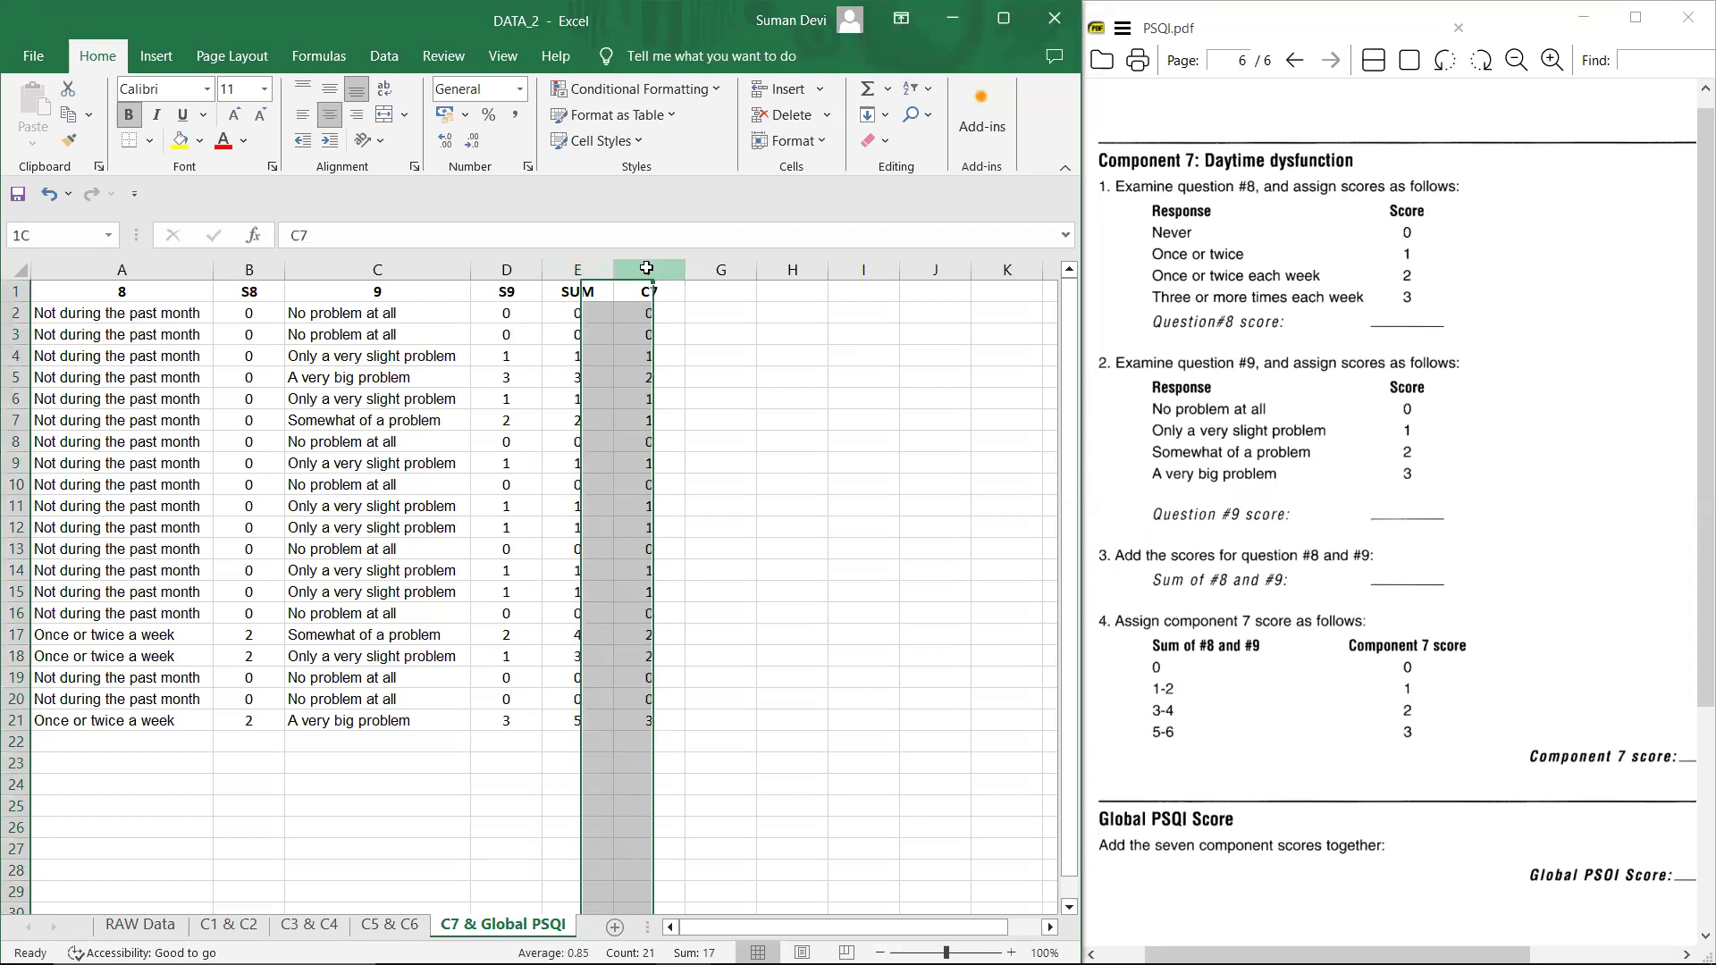
left_click(180, 140)
left_click(861, 395)
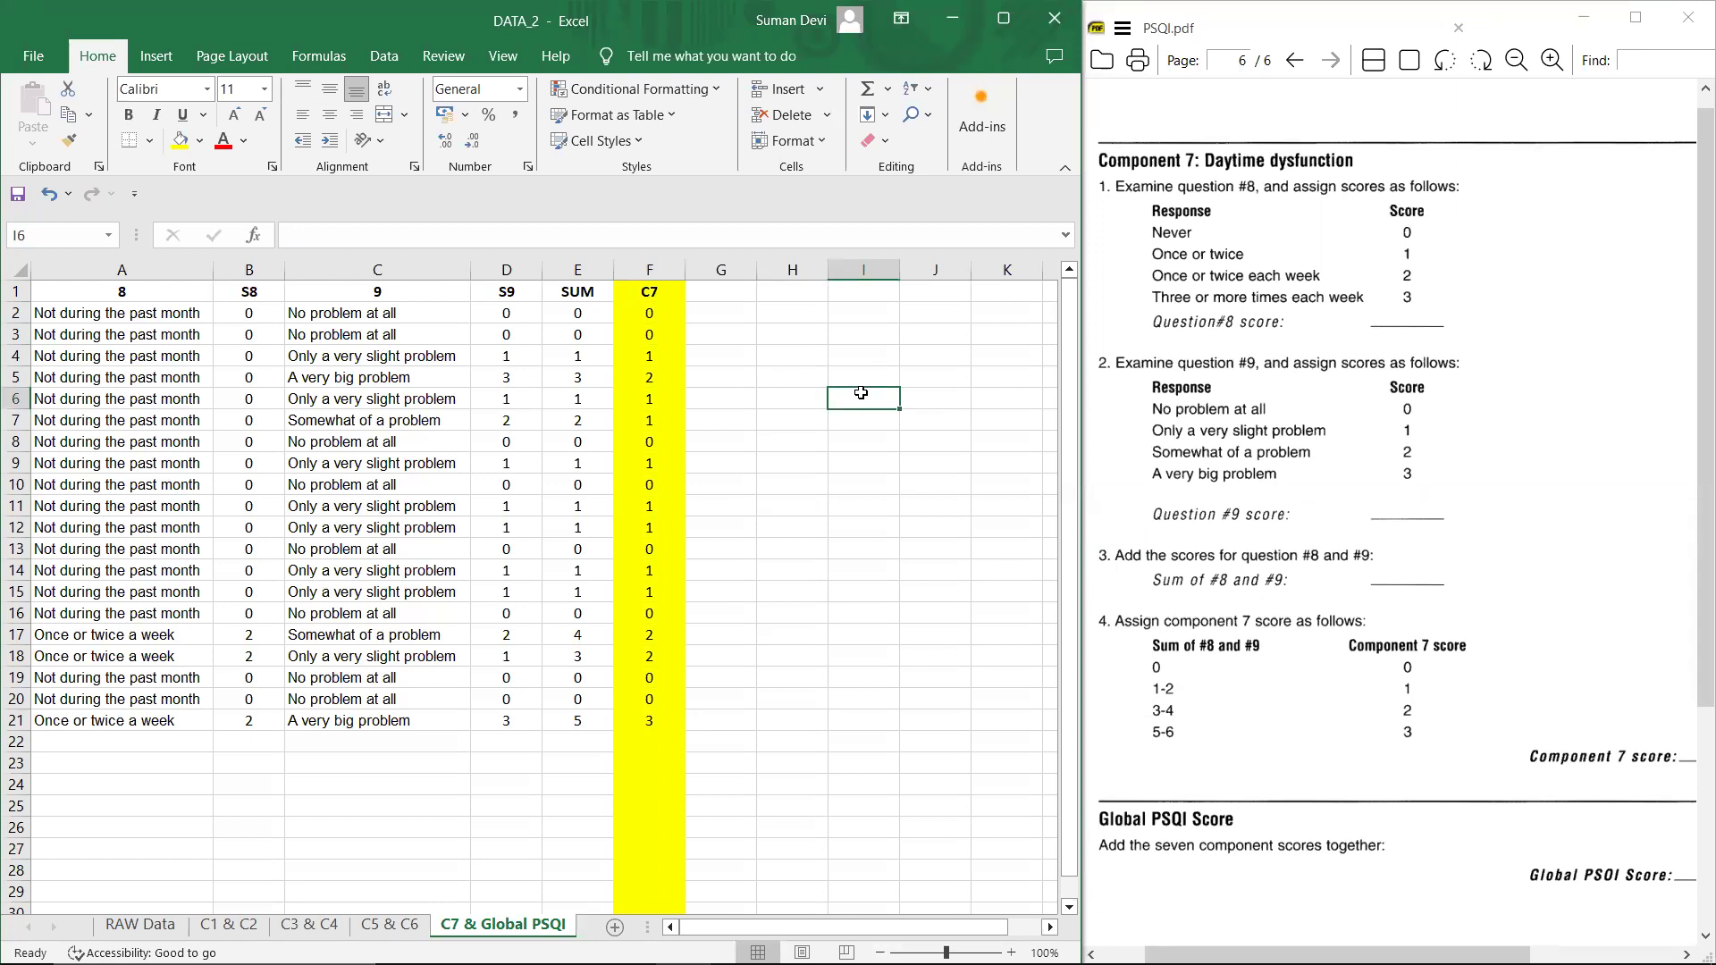
Step: Copy the C1 and C2 columns from the C1 & C2 sheet into columns L and K
left_click(228, 924)
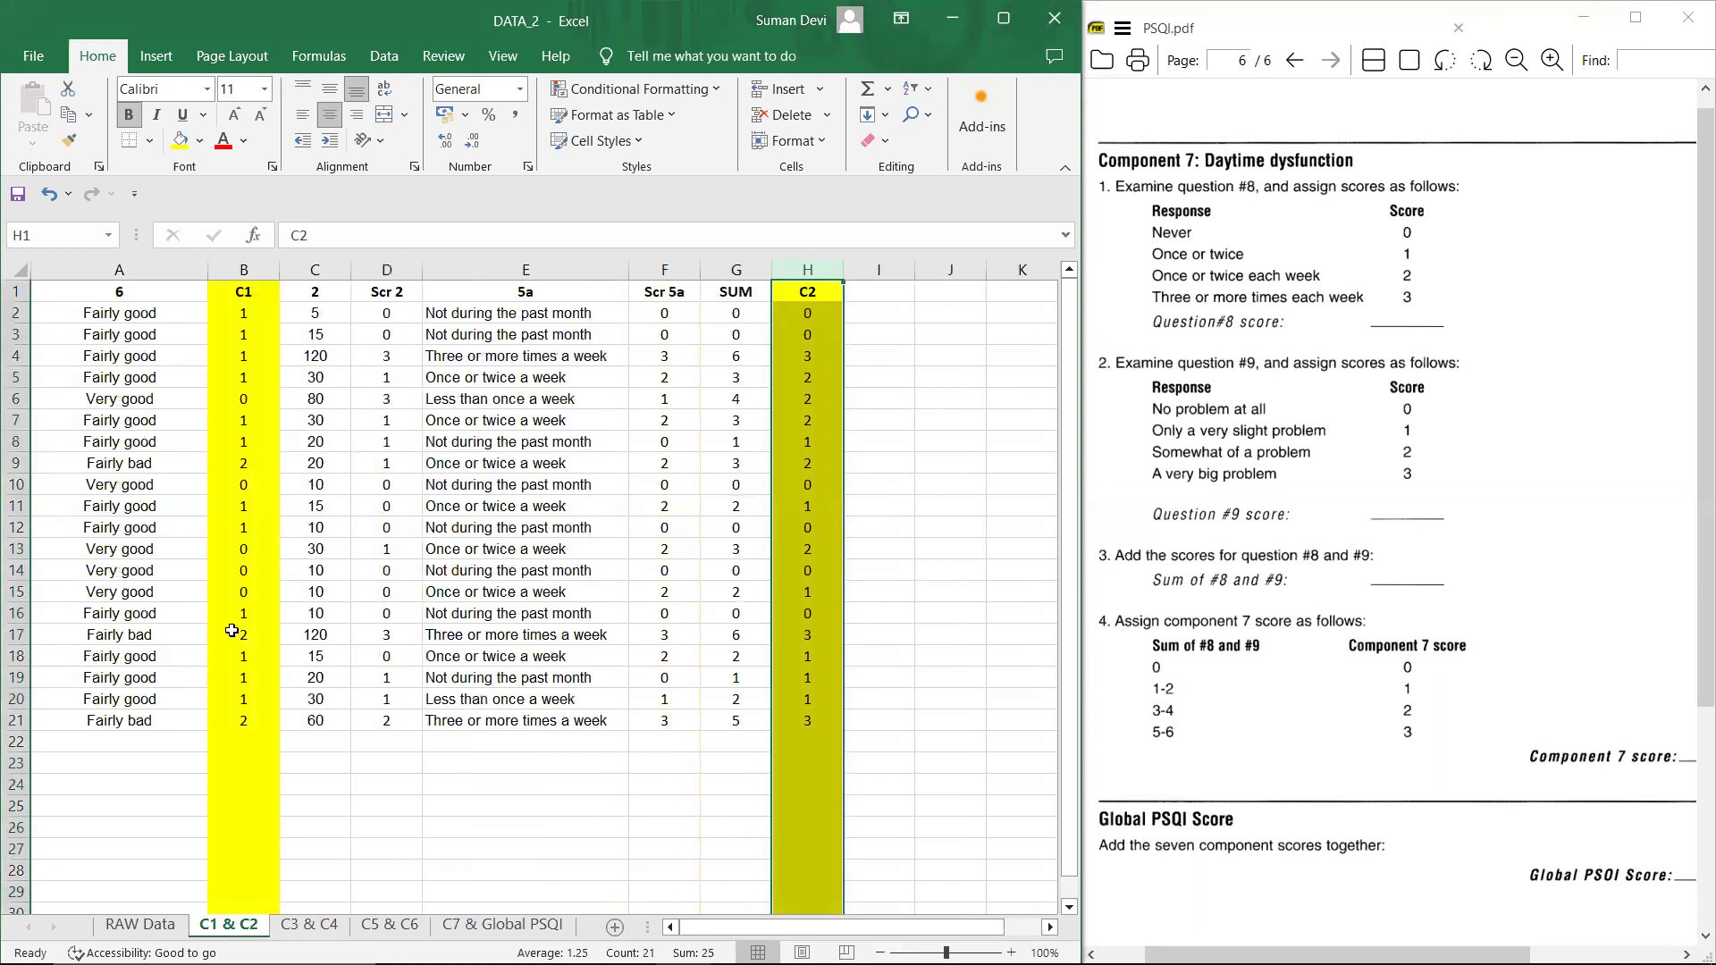
left_click(250, 269)
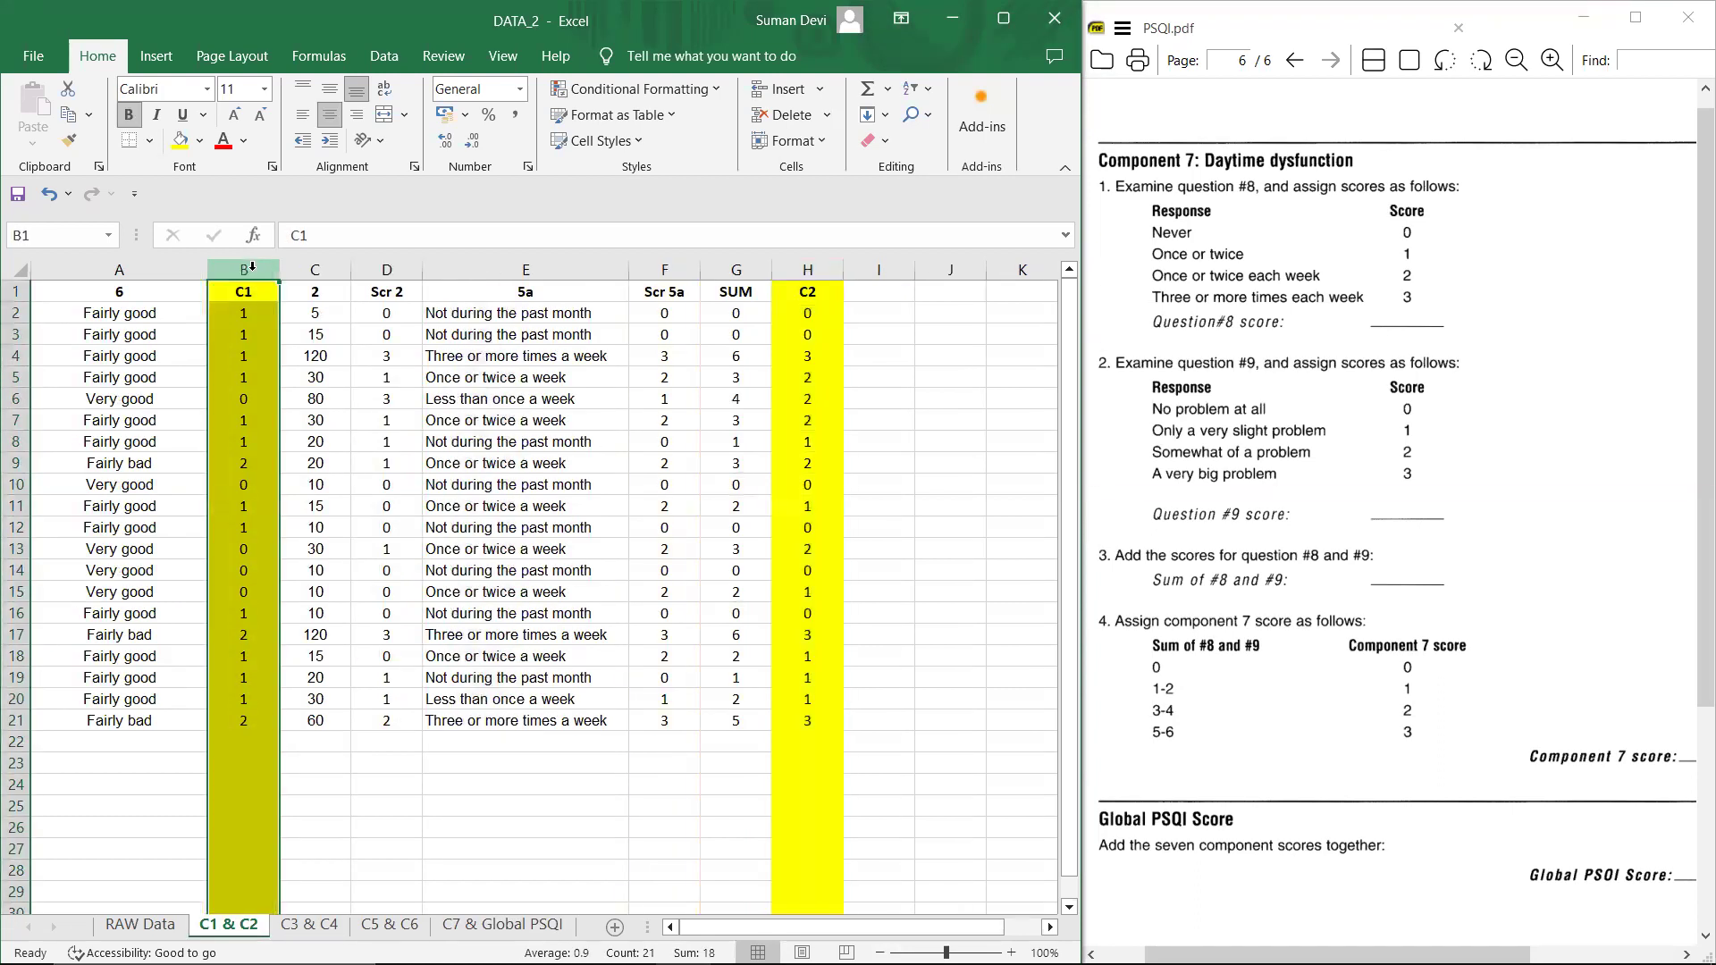
key("ctrl+c")
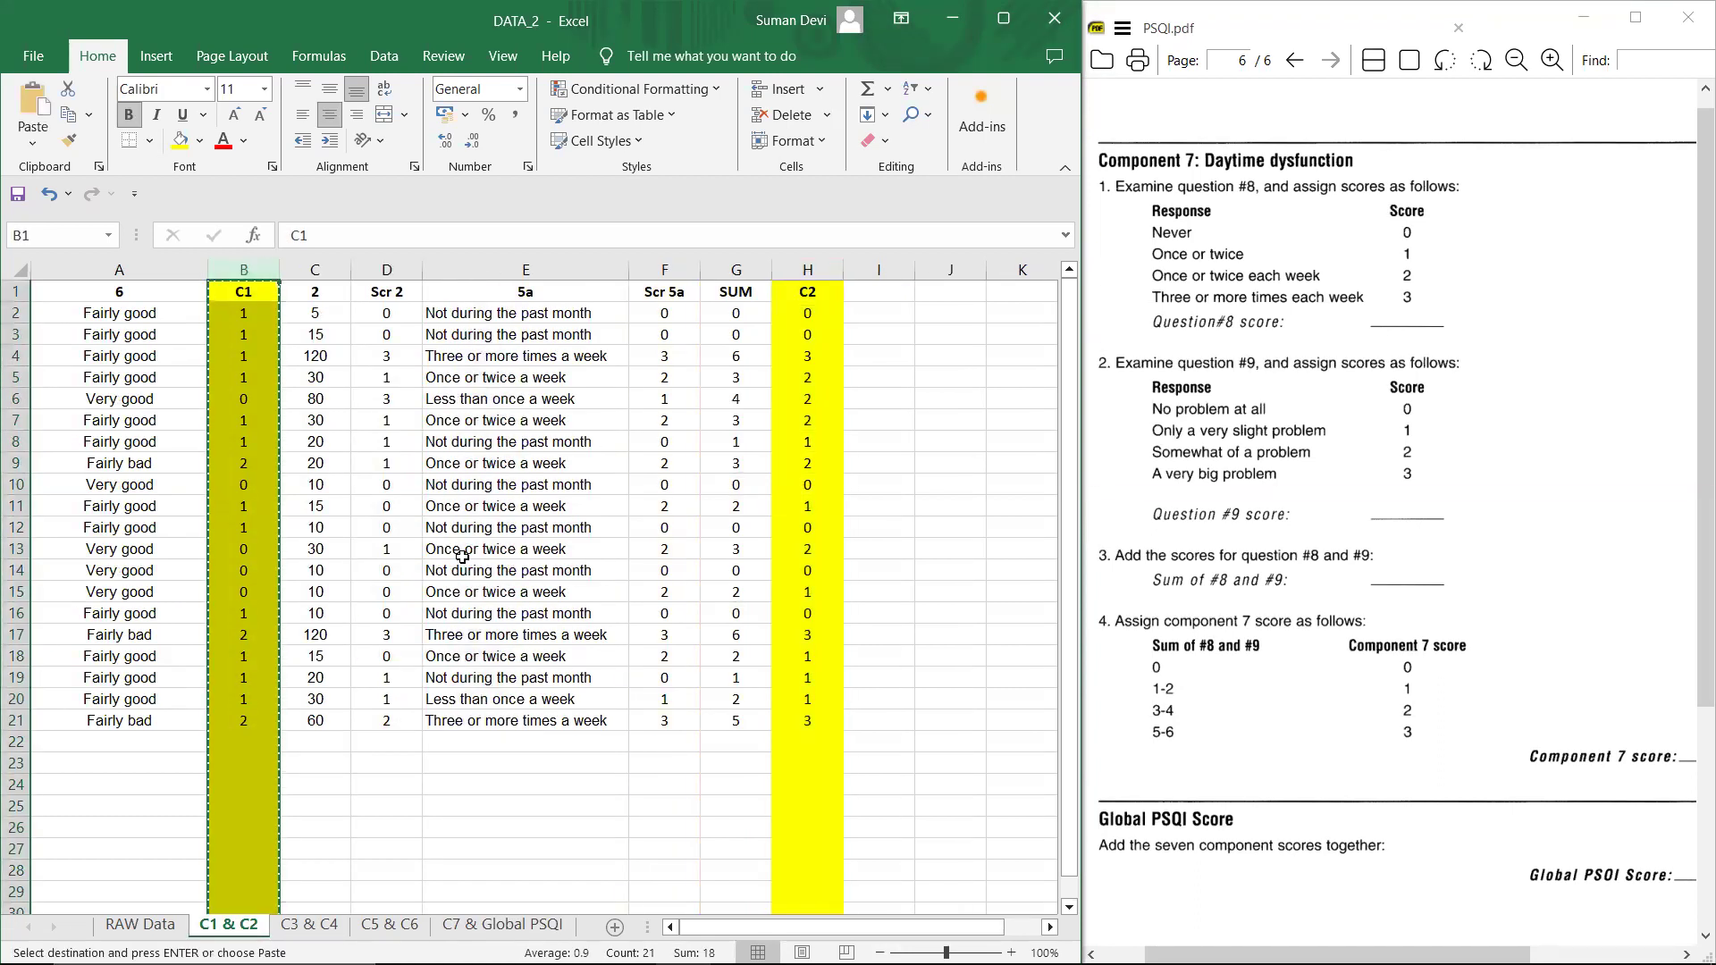
left_click(506, 924)
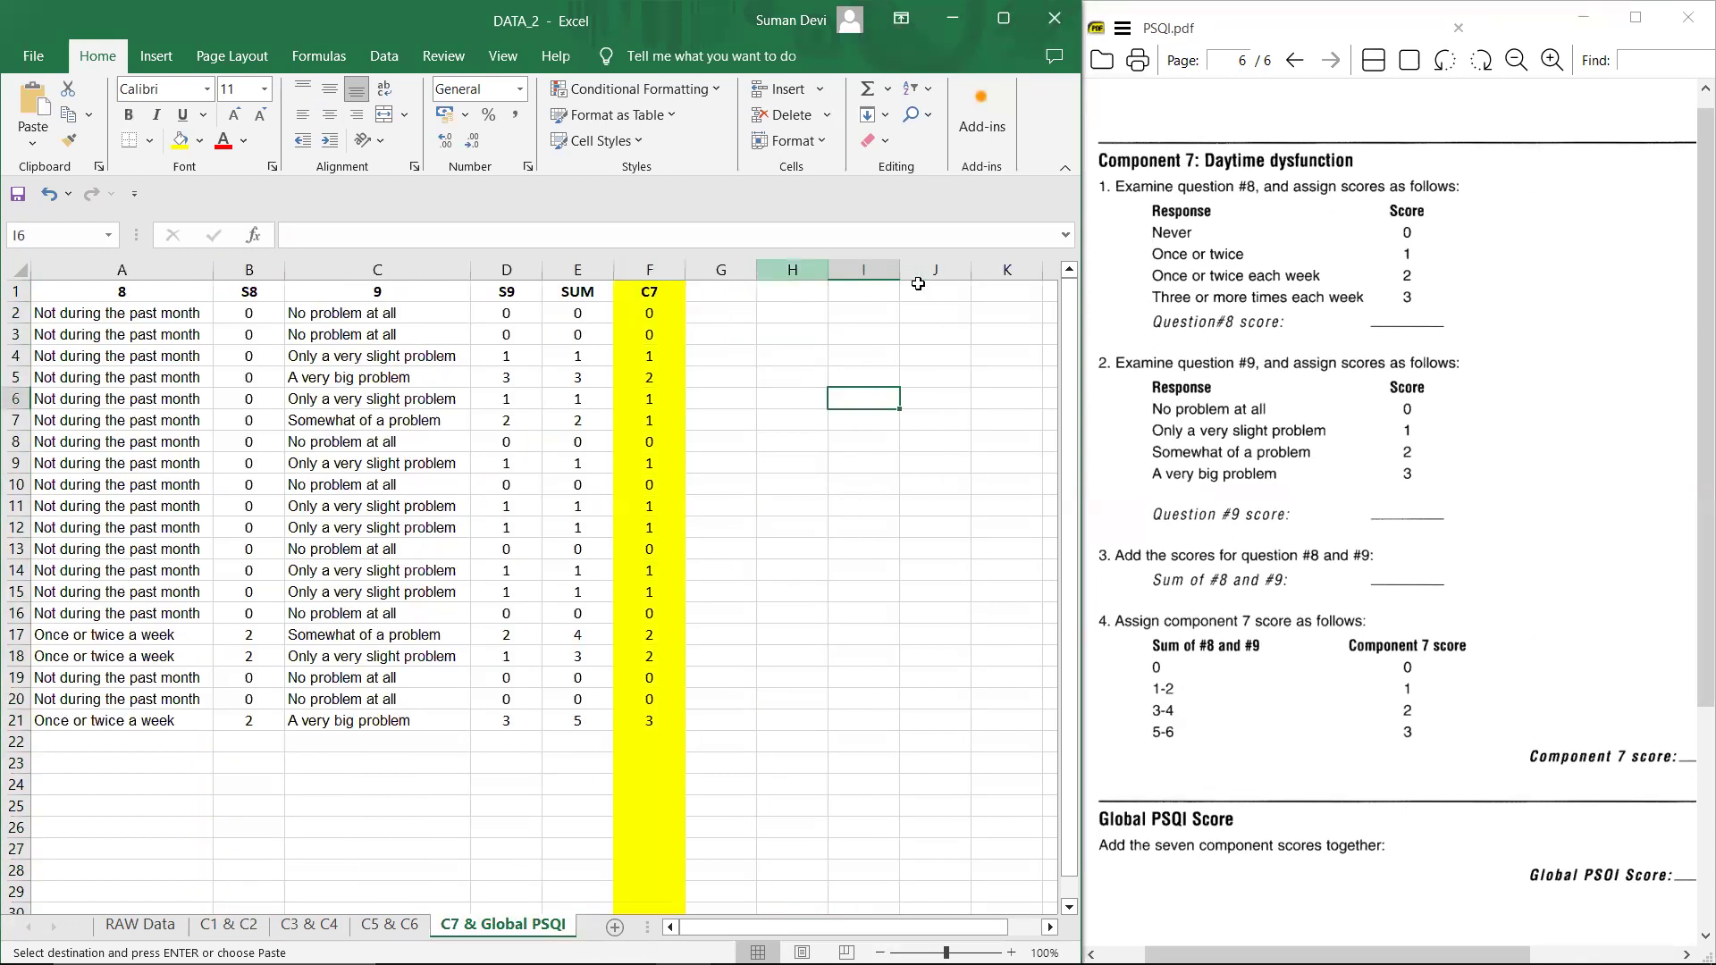
scroll(897, 364, "right", 2)
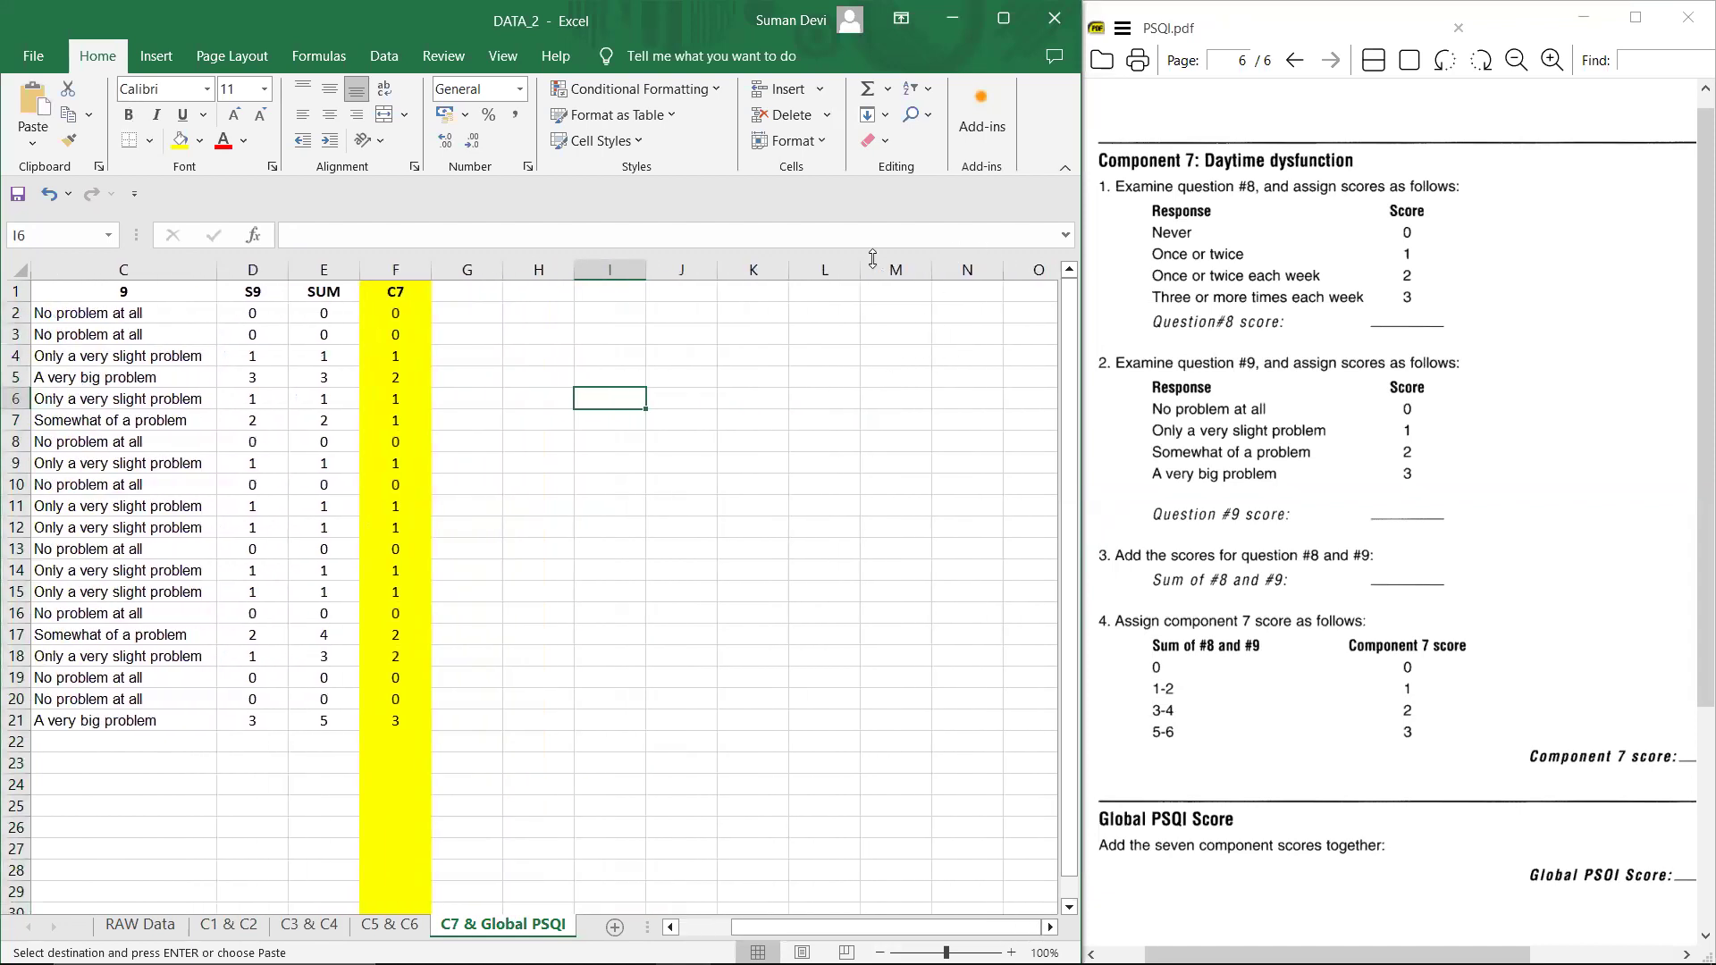
left_click(812, 275)
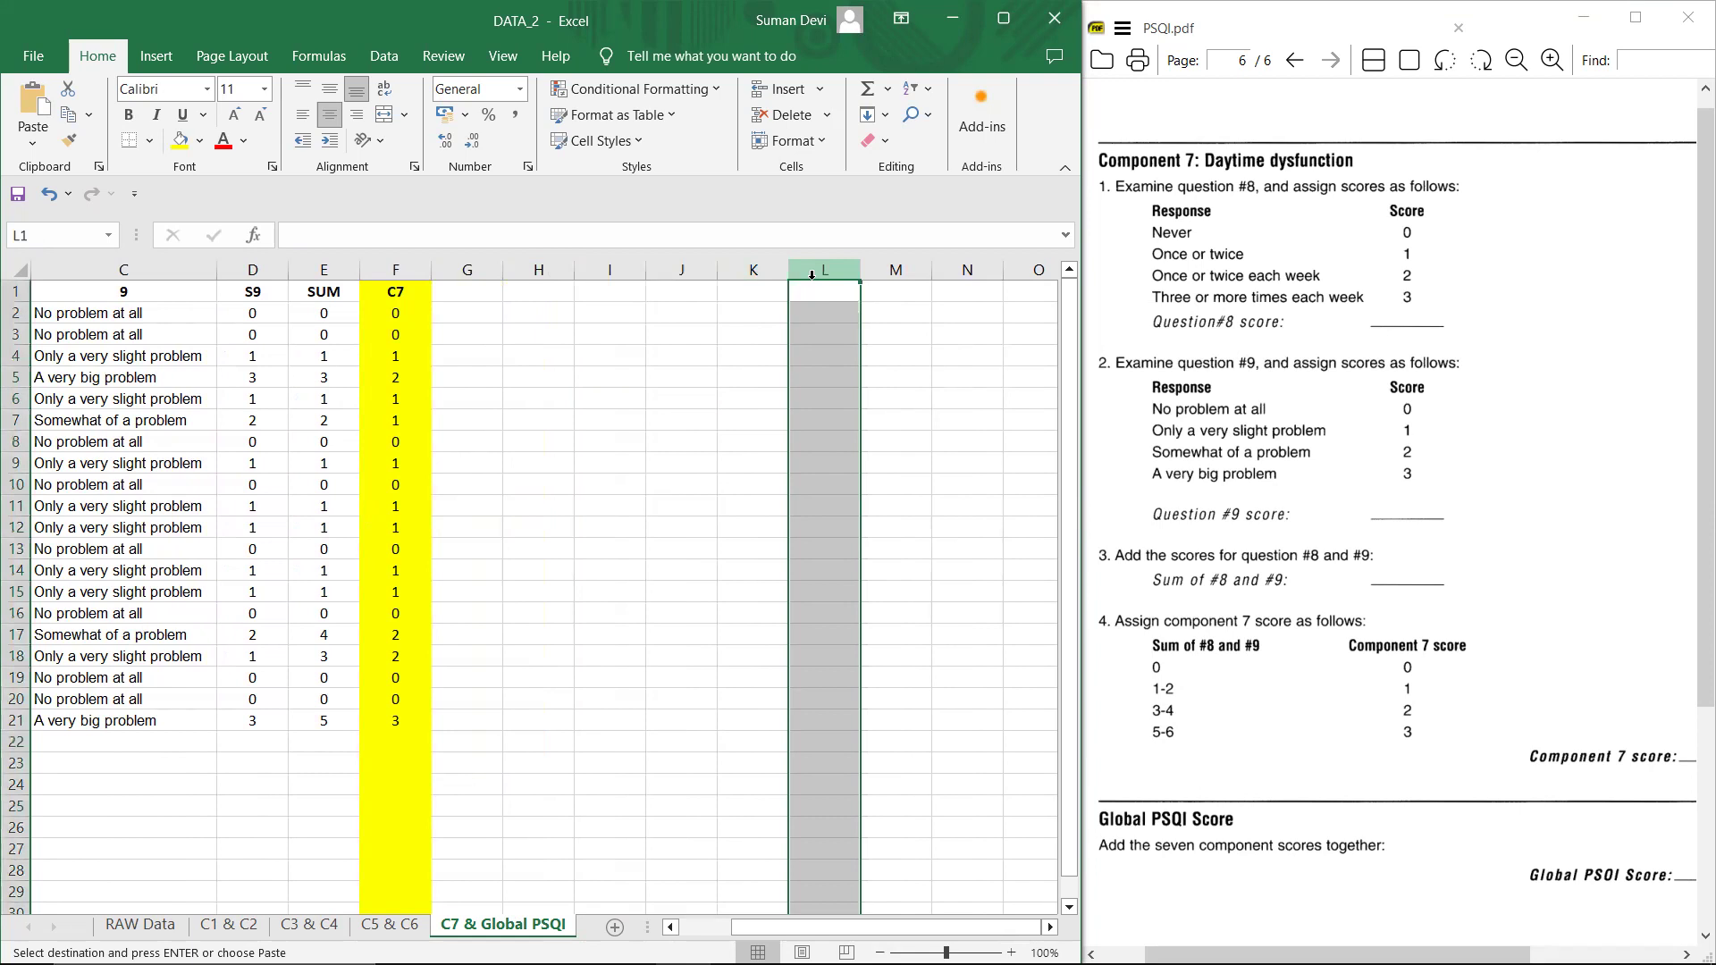
key("ctrl+v")
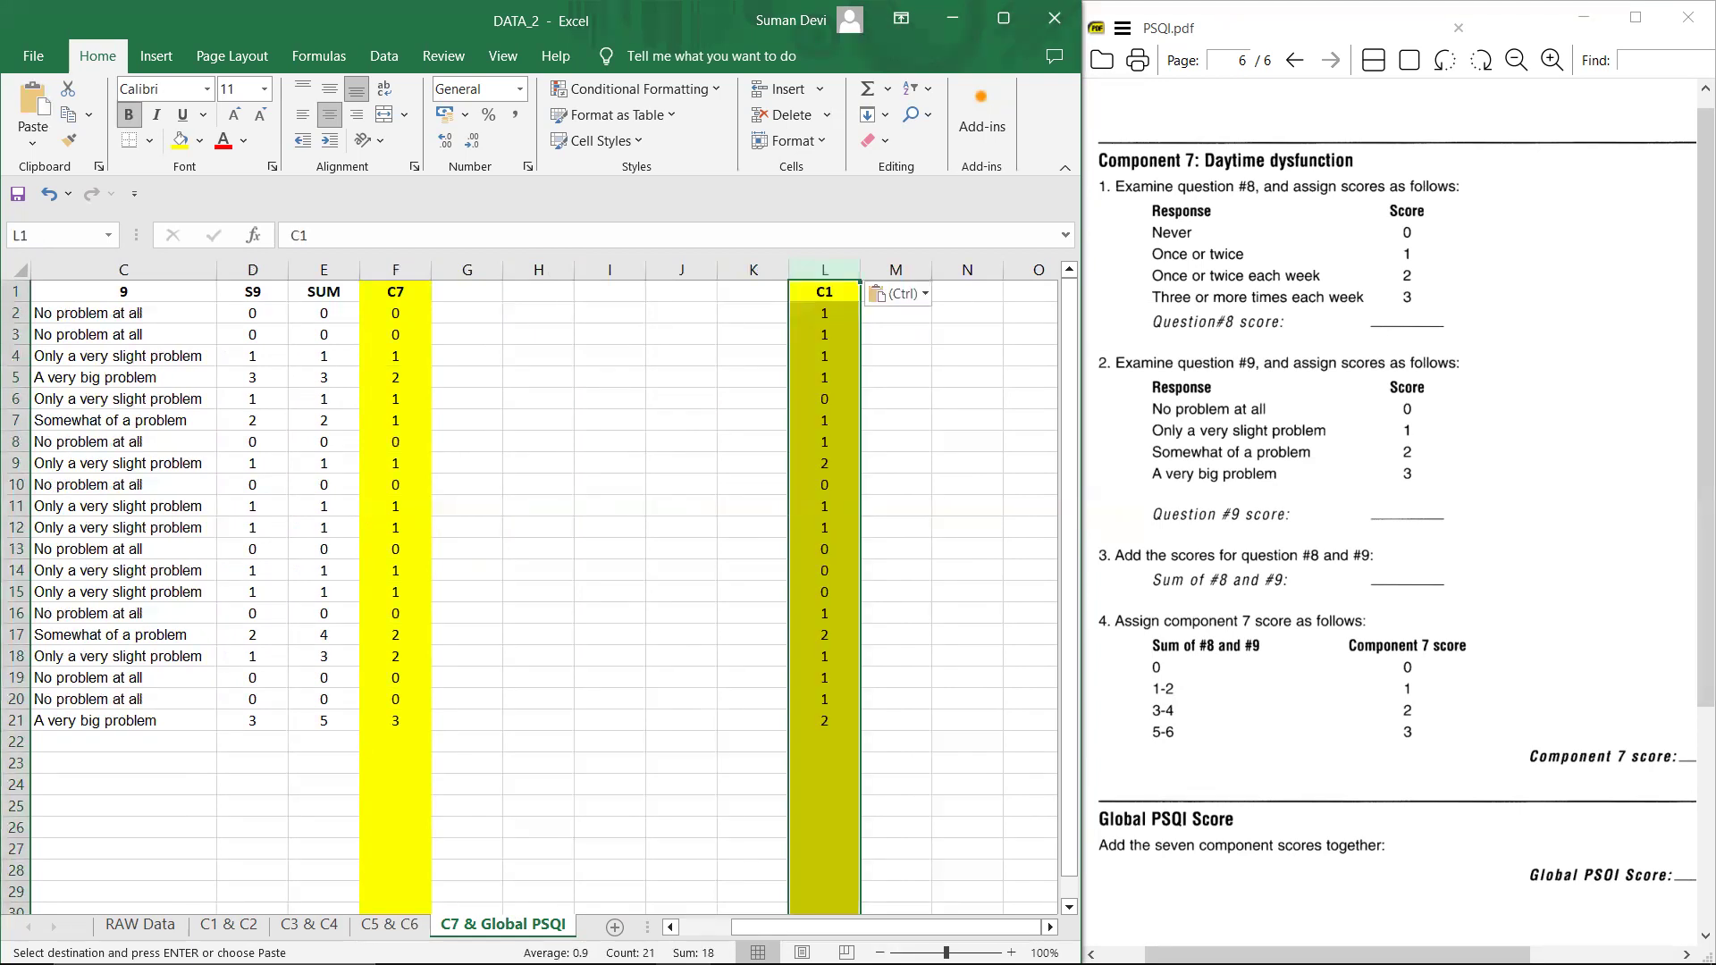
left_click(249, 926)
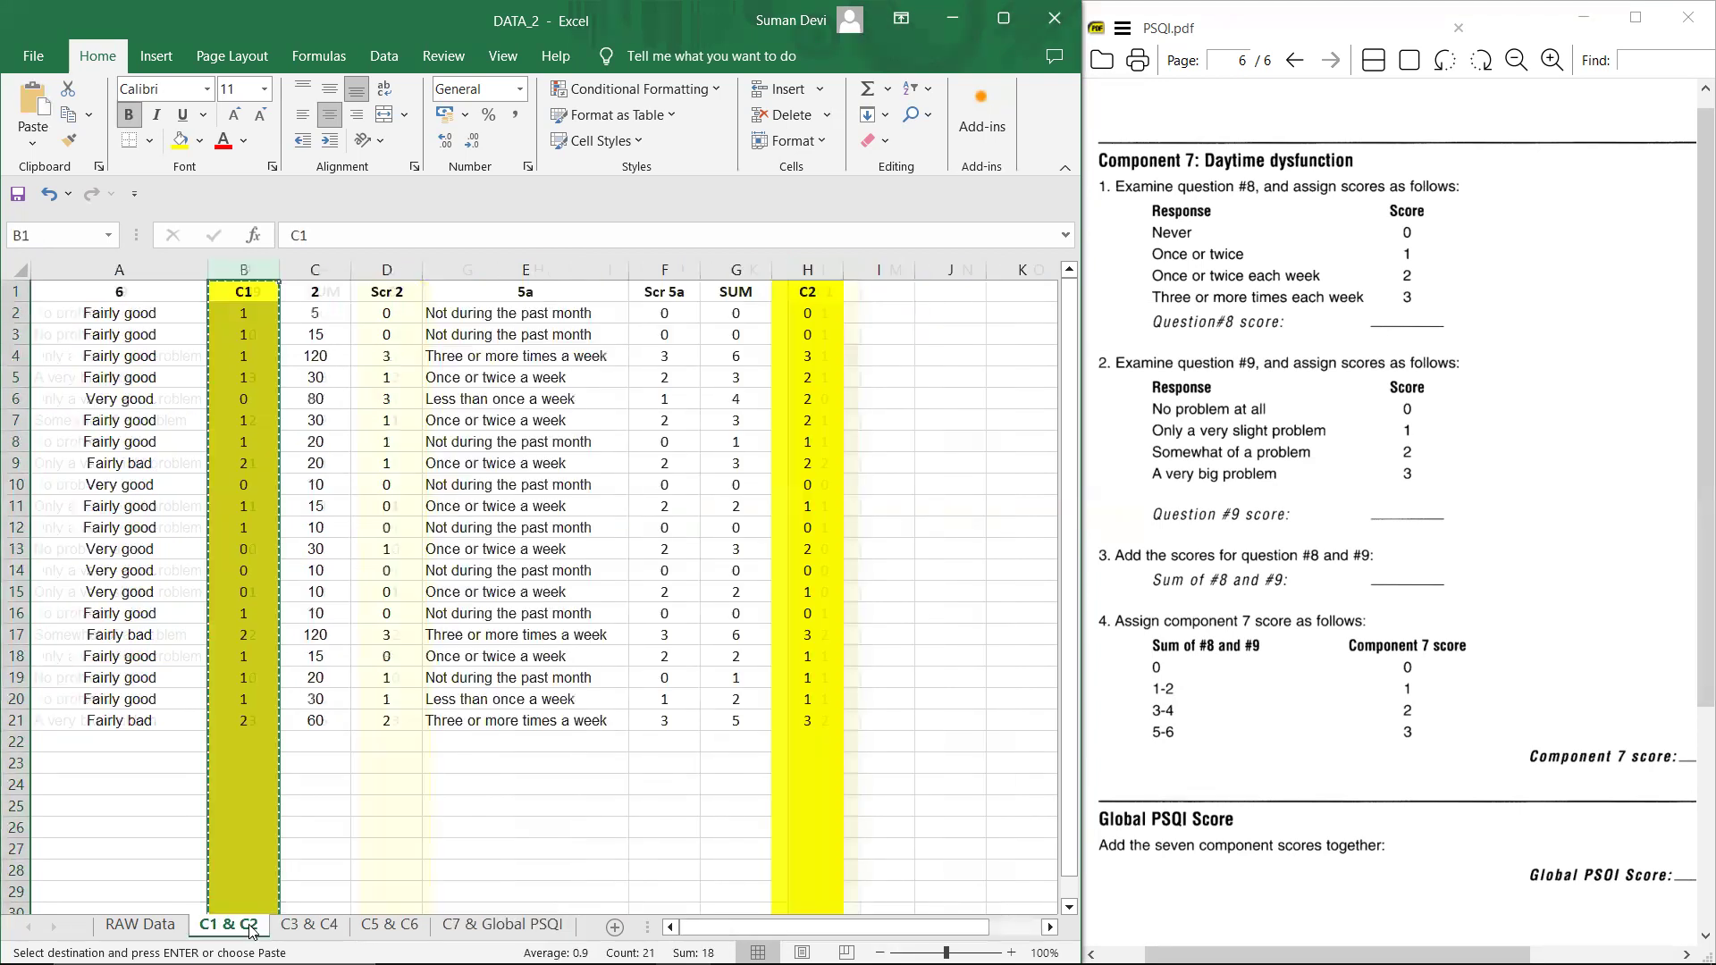
left_click(796, 270)
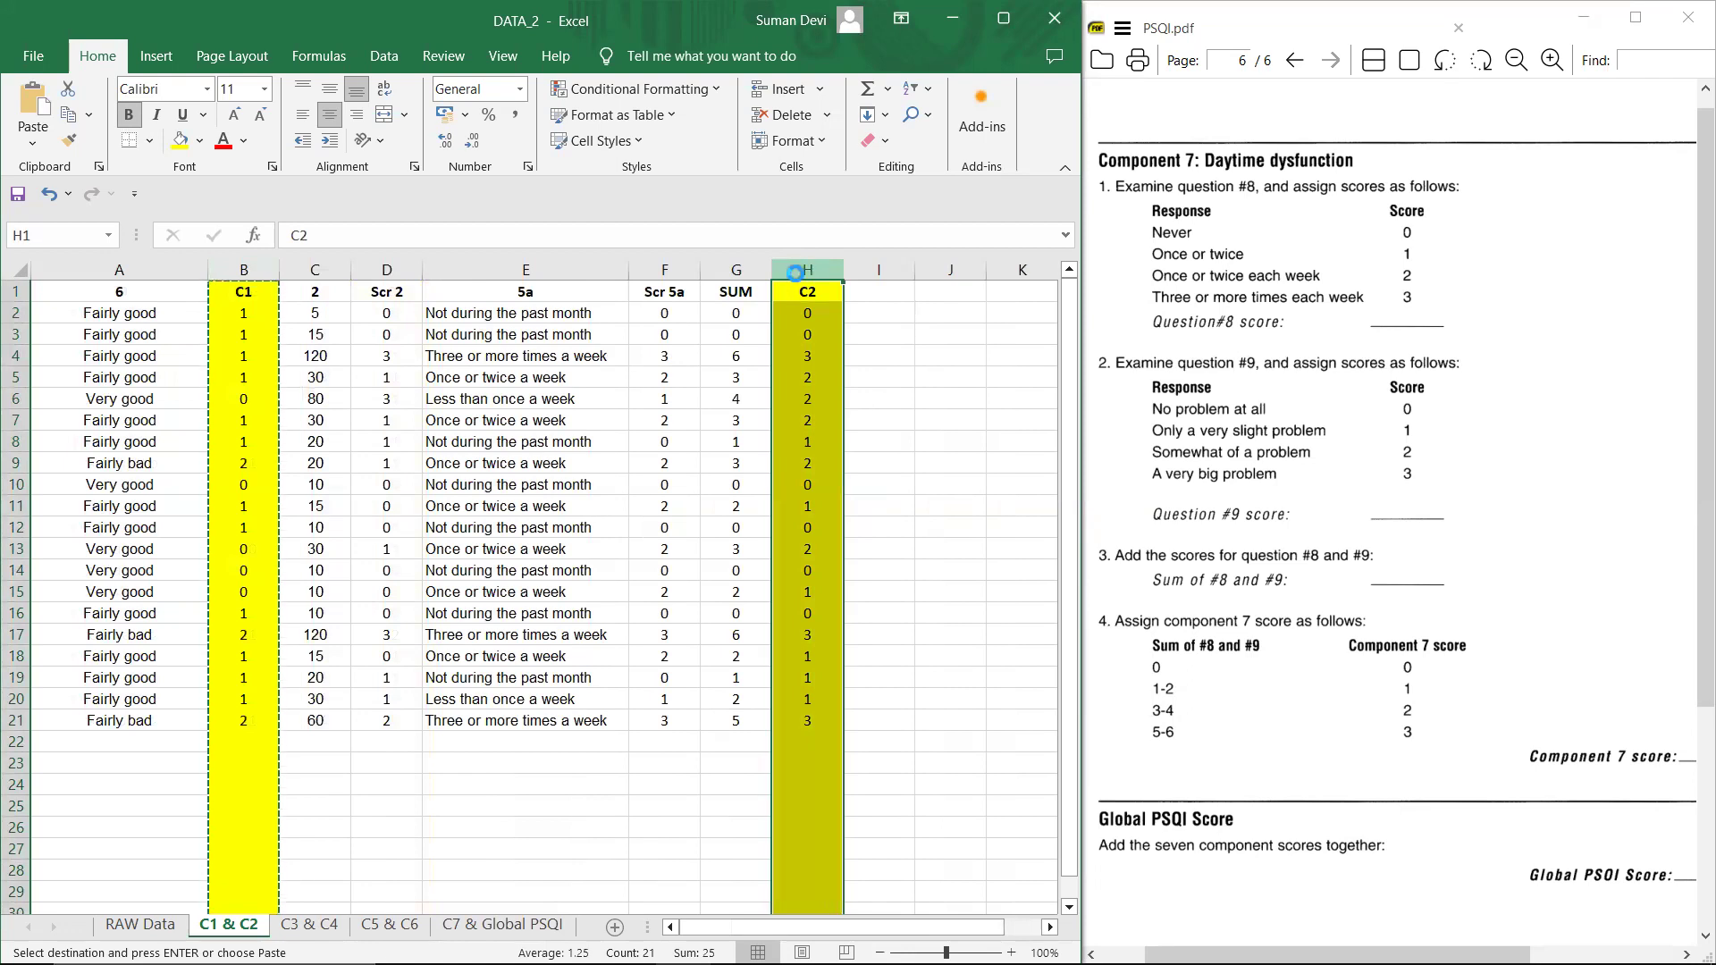
key("ctrl+c")
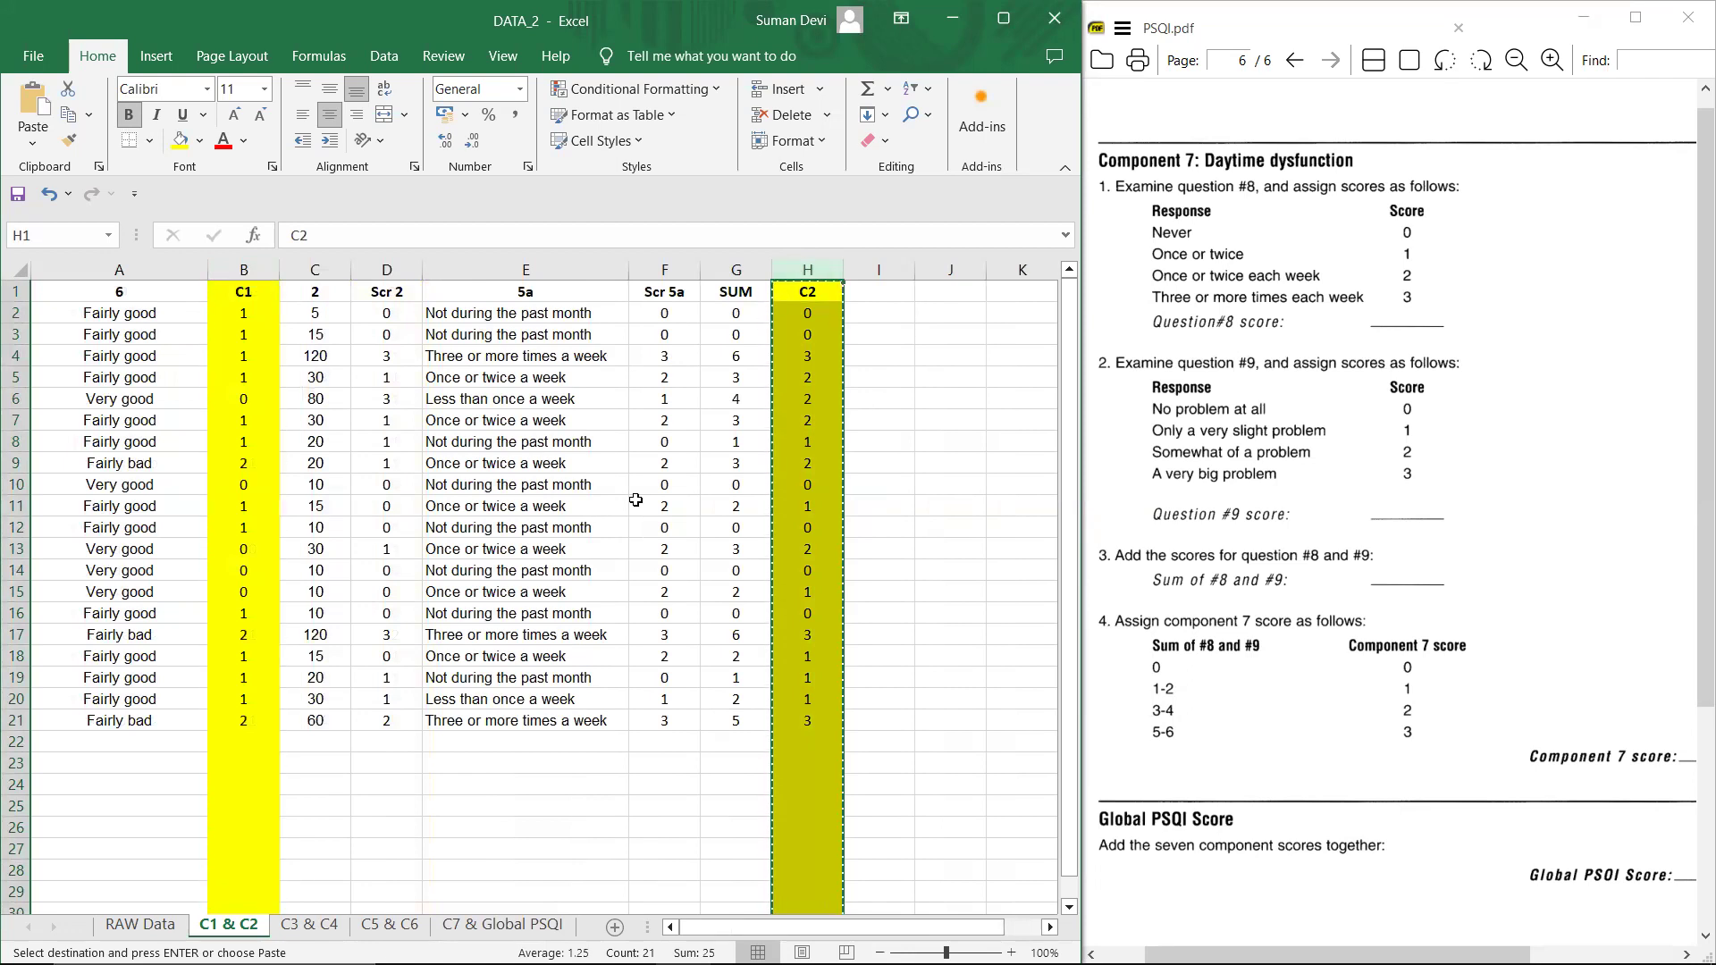
left_click(503, 925)
left_click(753, 271)
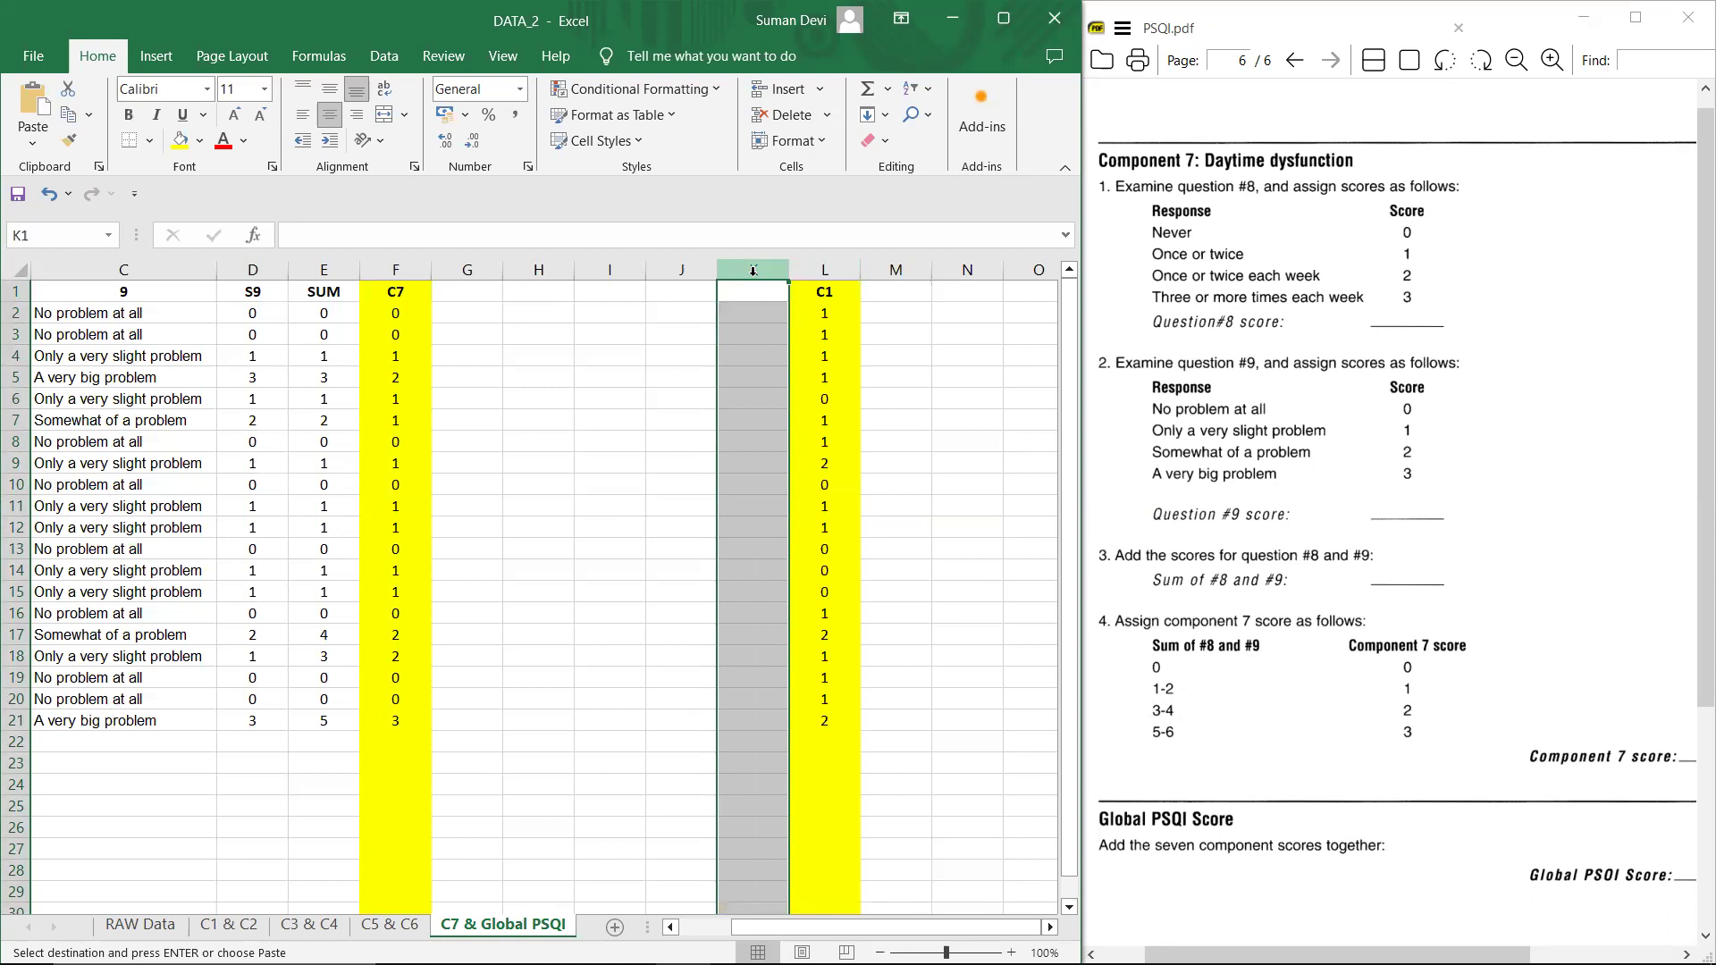
key("ctrl+v")
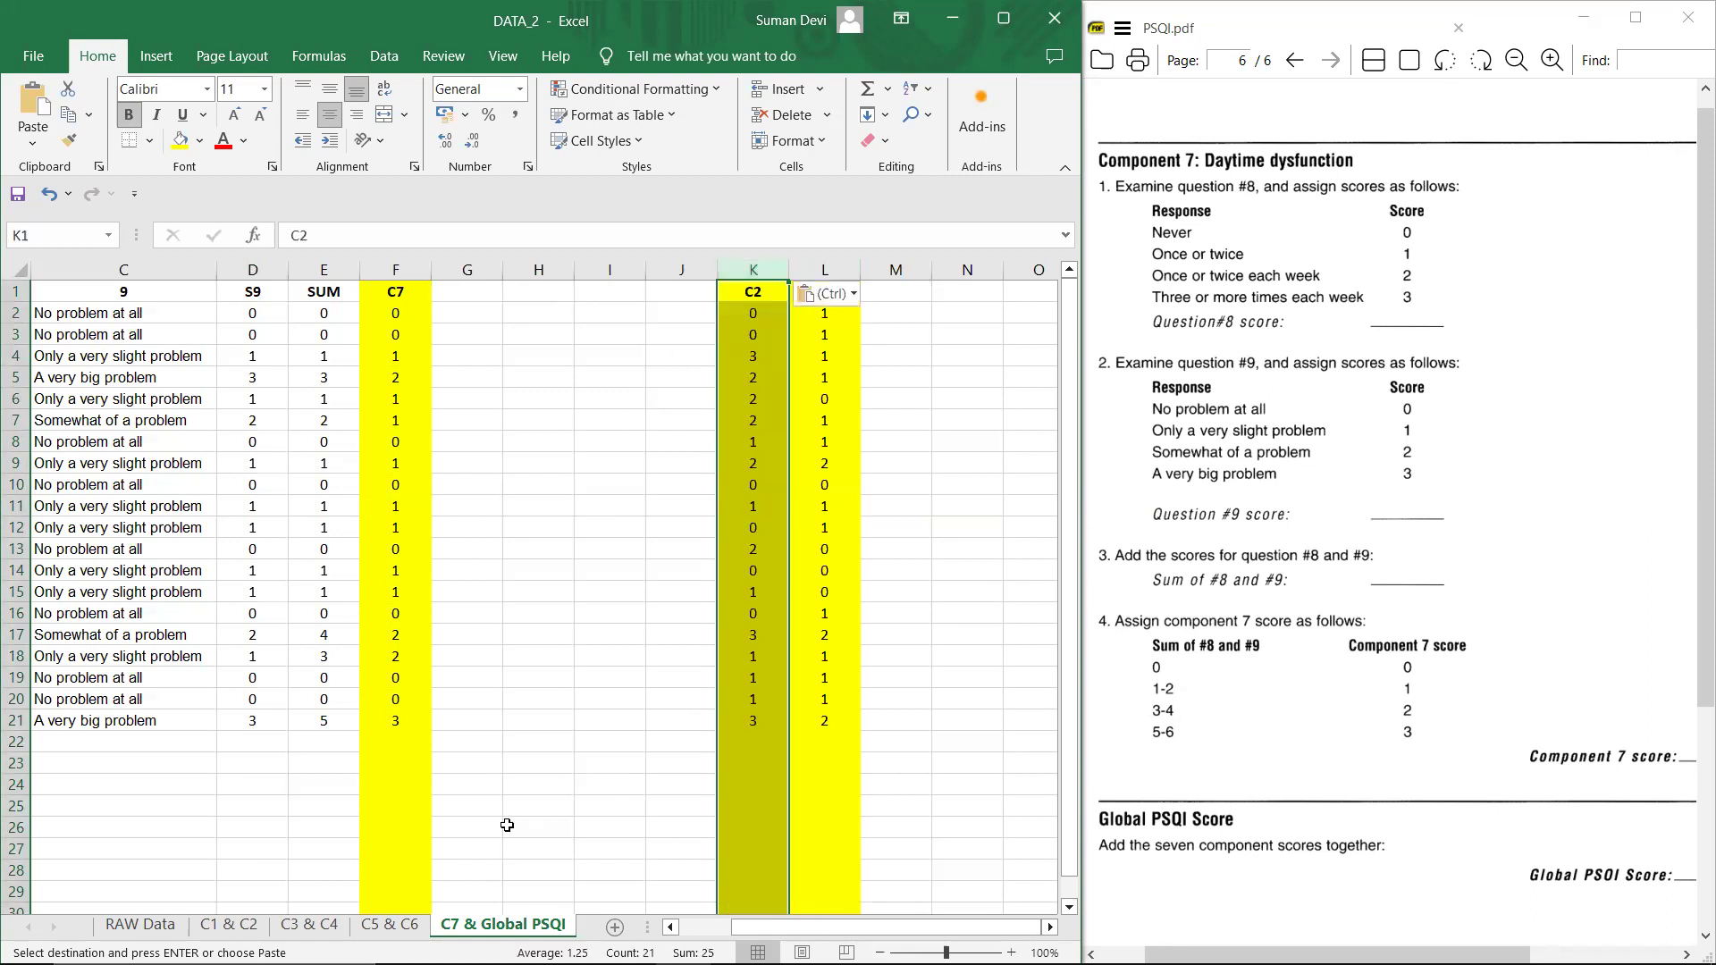
Step: Copy the C3 and C4 columns from the C3 & C4 sheet into columns J and I
left_click(309, 925)
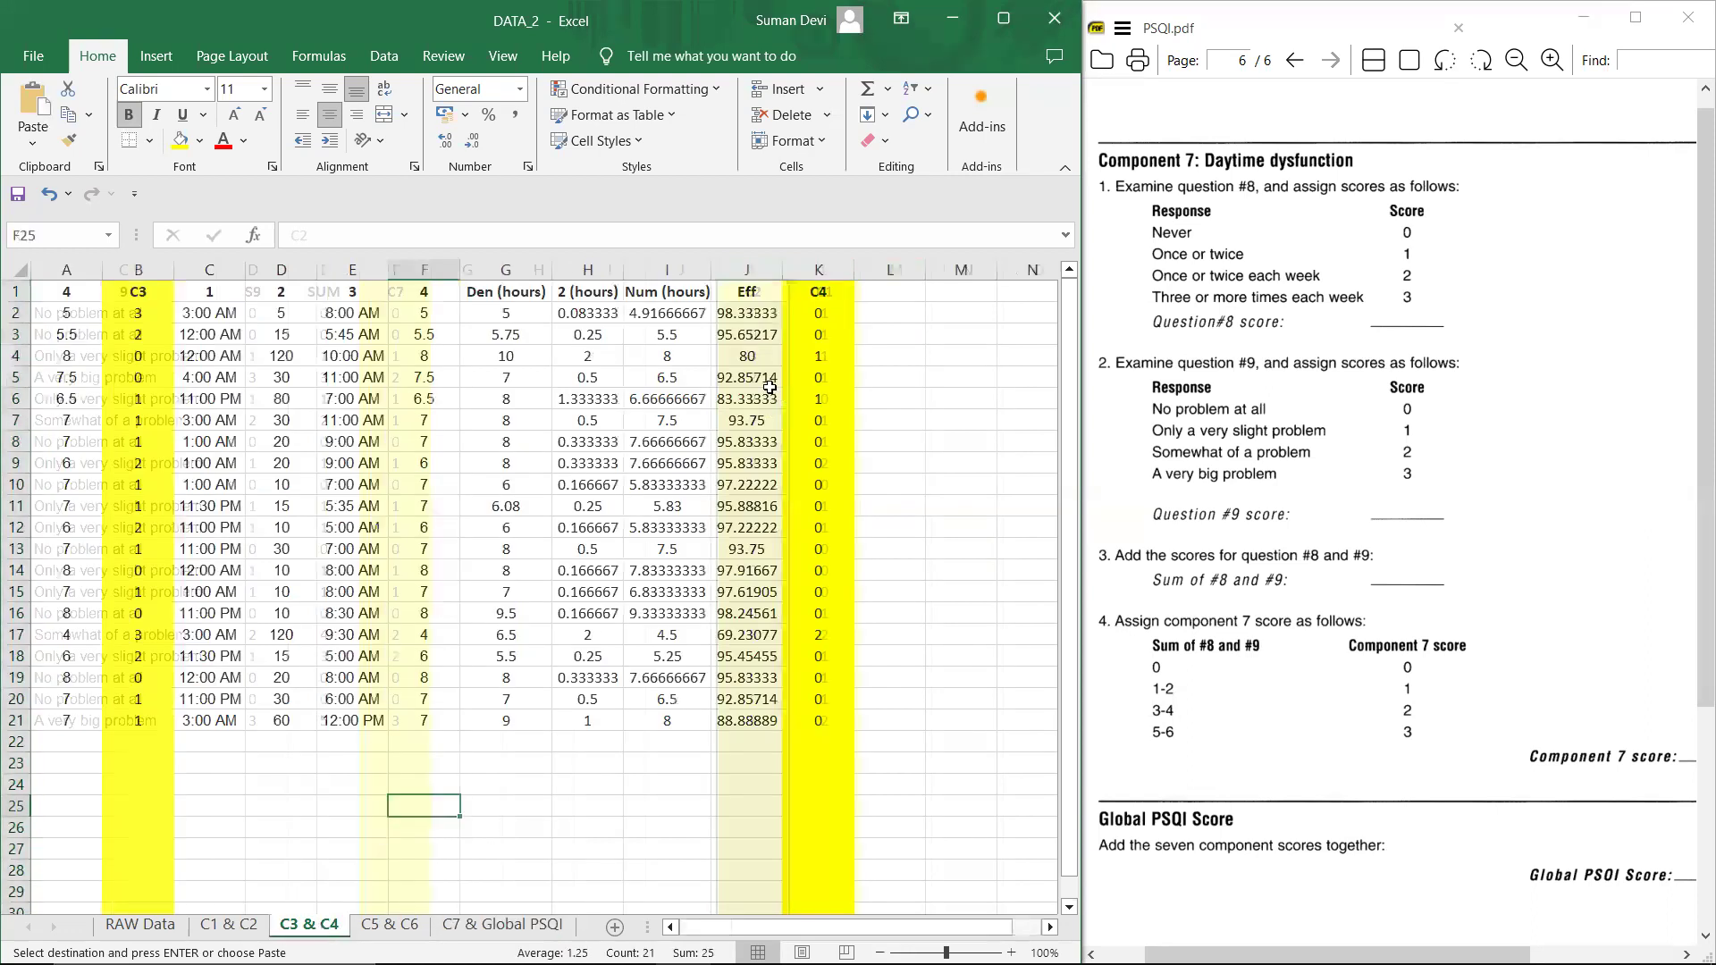
left_click(159, 259)
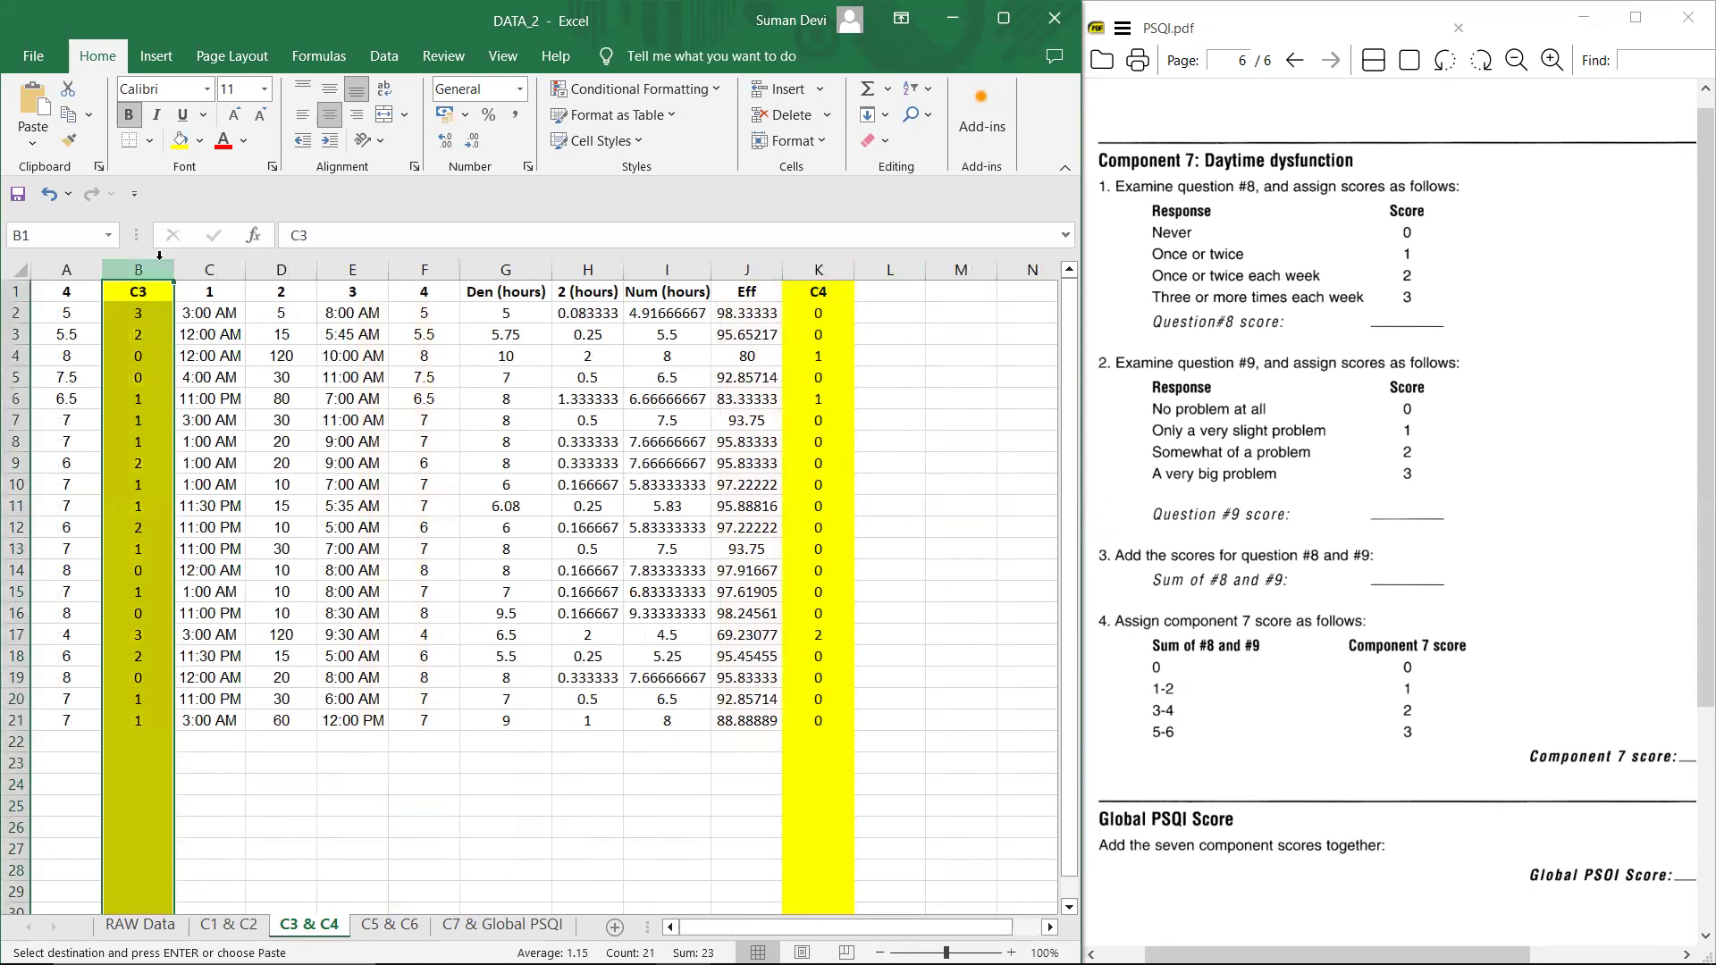
key("ctrl+c")
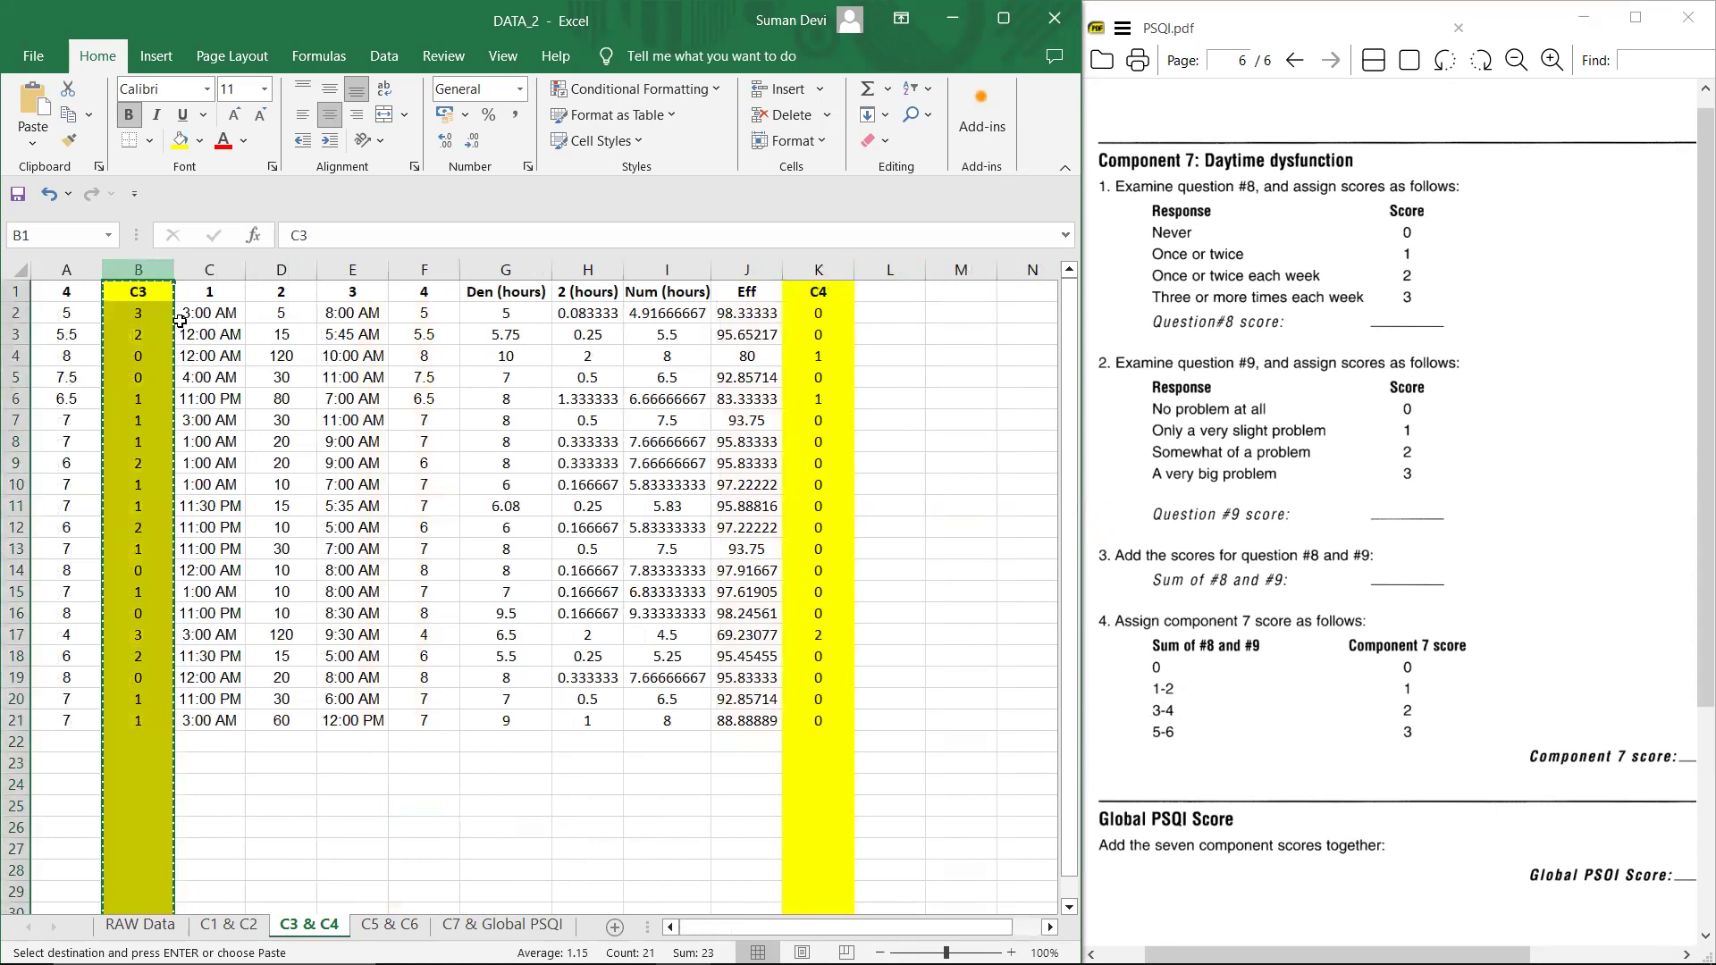
left_click(514, 926)
left_click(679, 277)
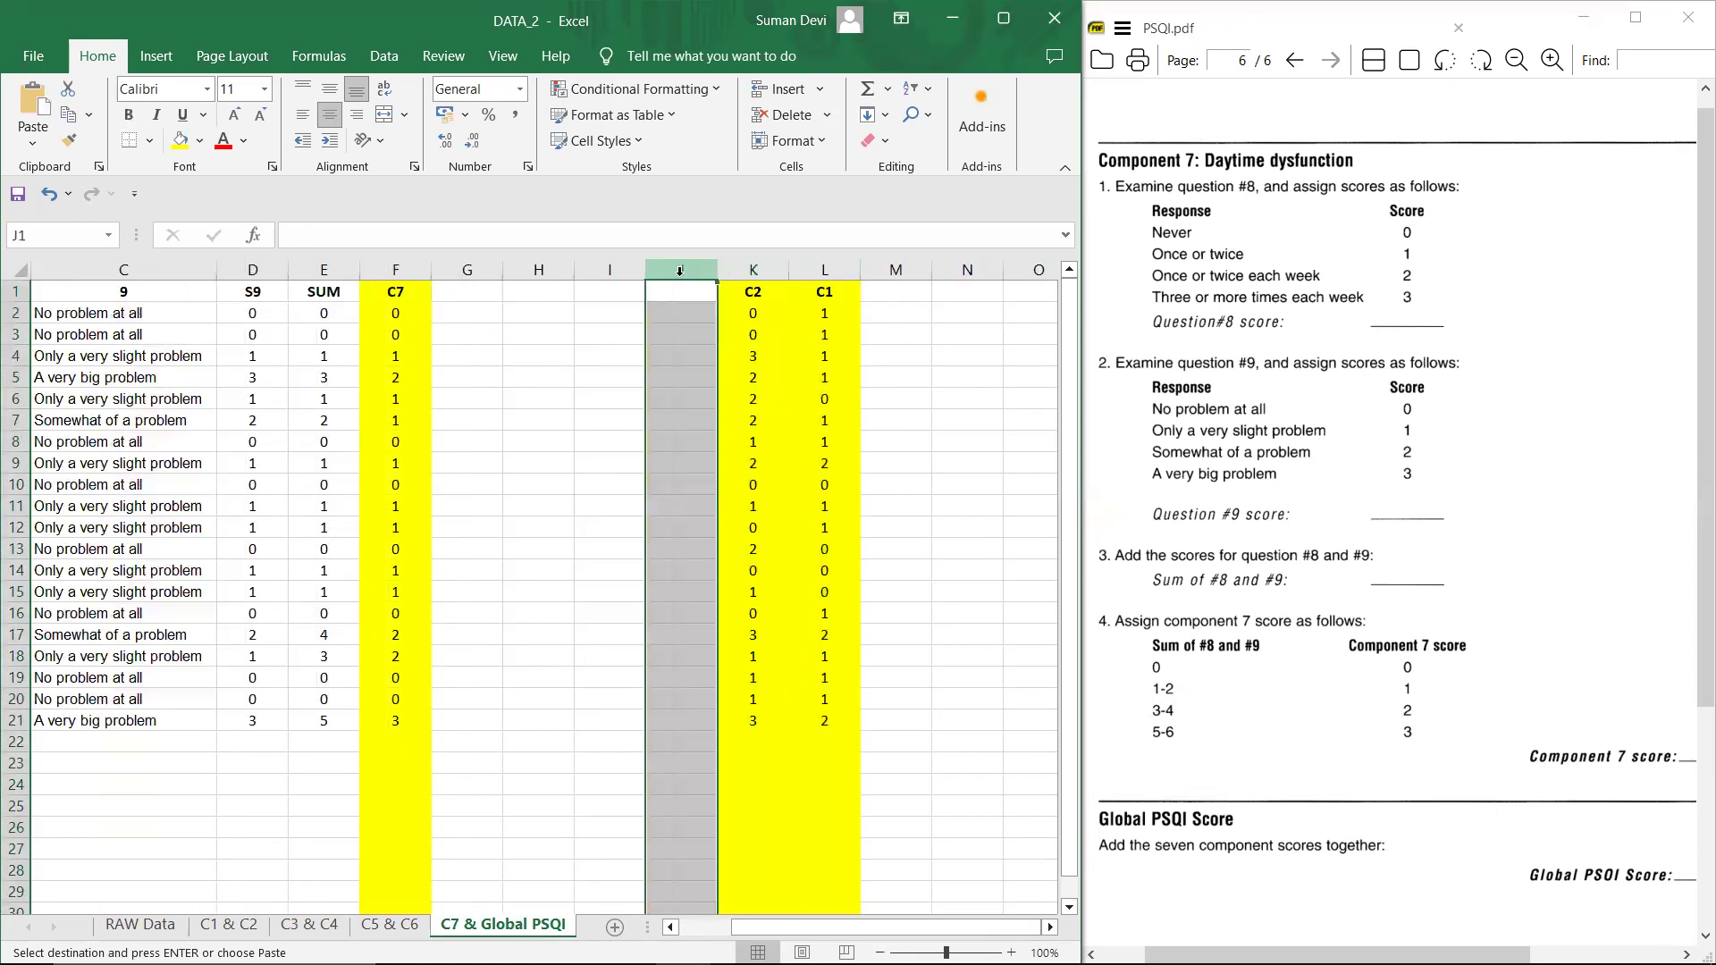
key("ctrl+v")
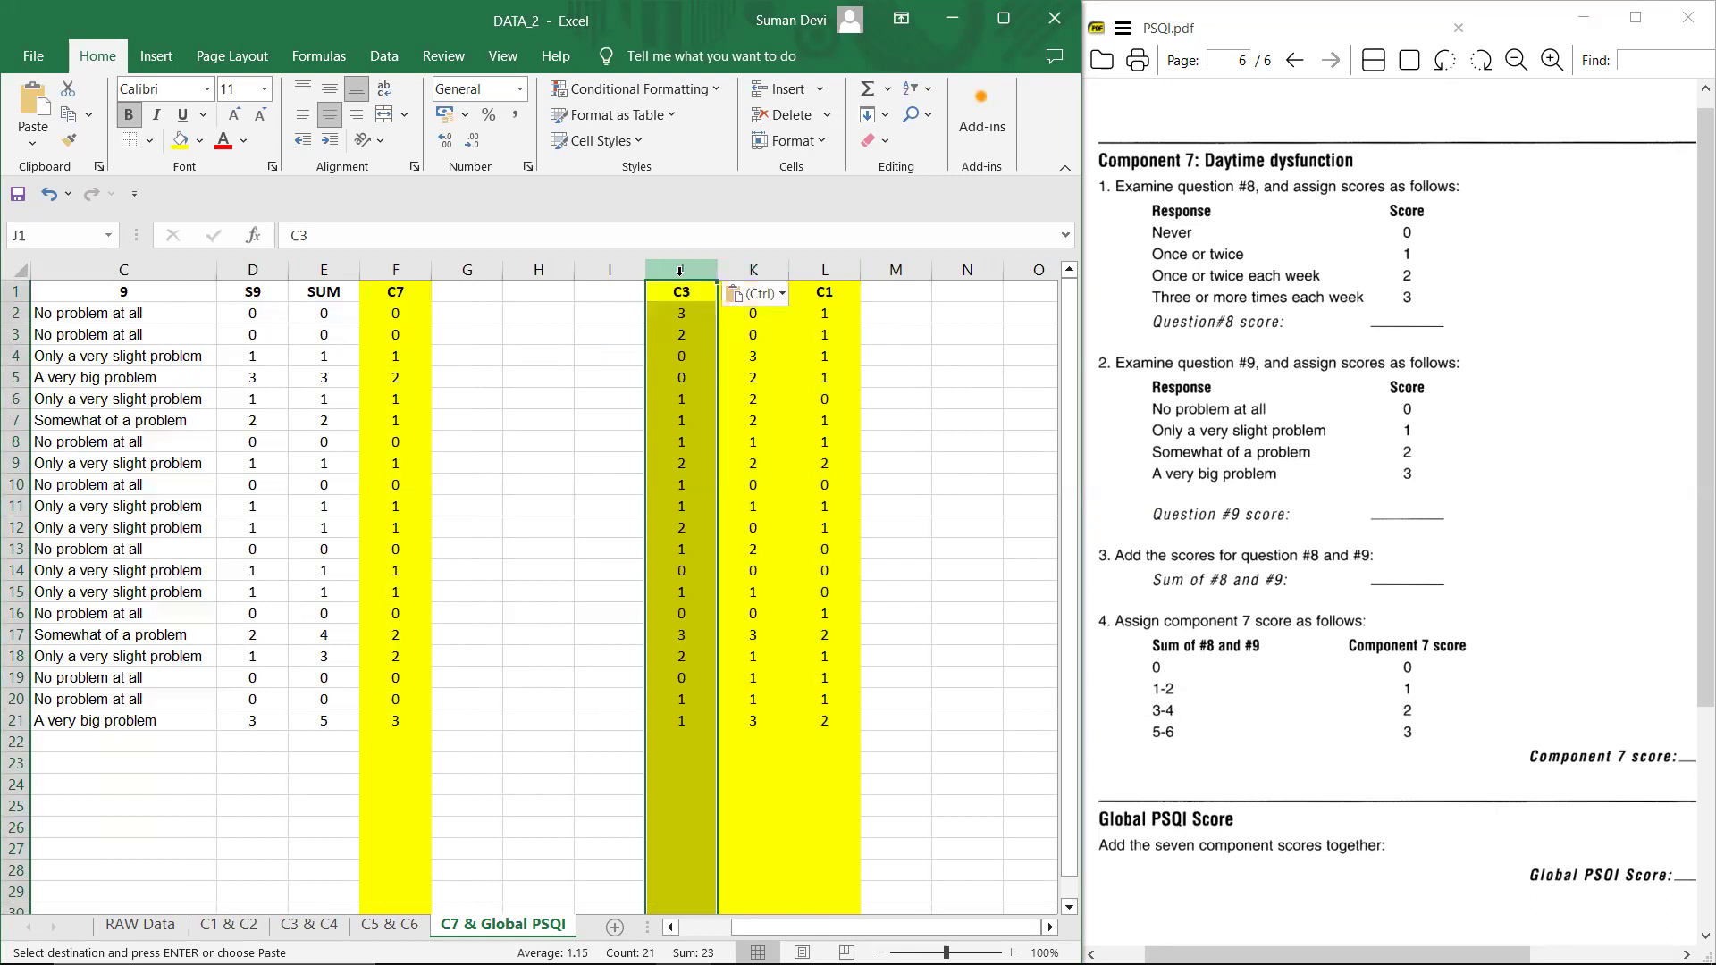
left_click(308, 925)
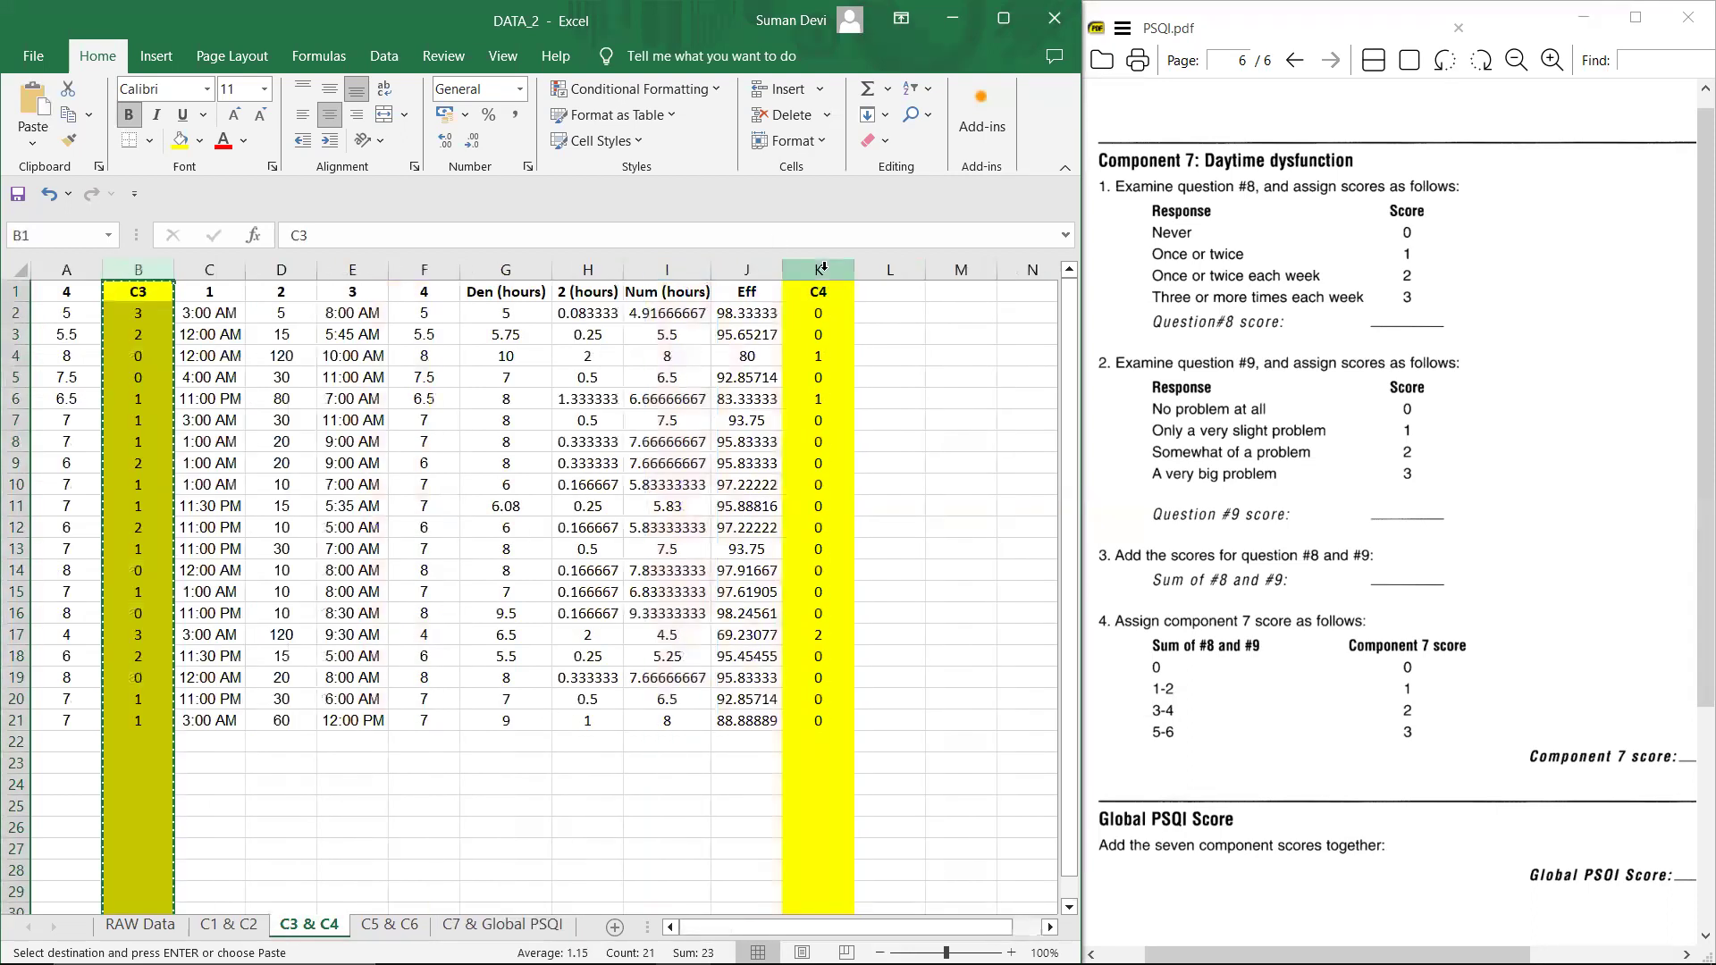
left_click(823, 269)
key("ctrl+c")
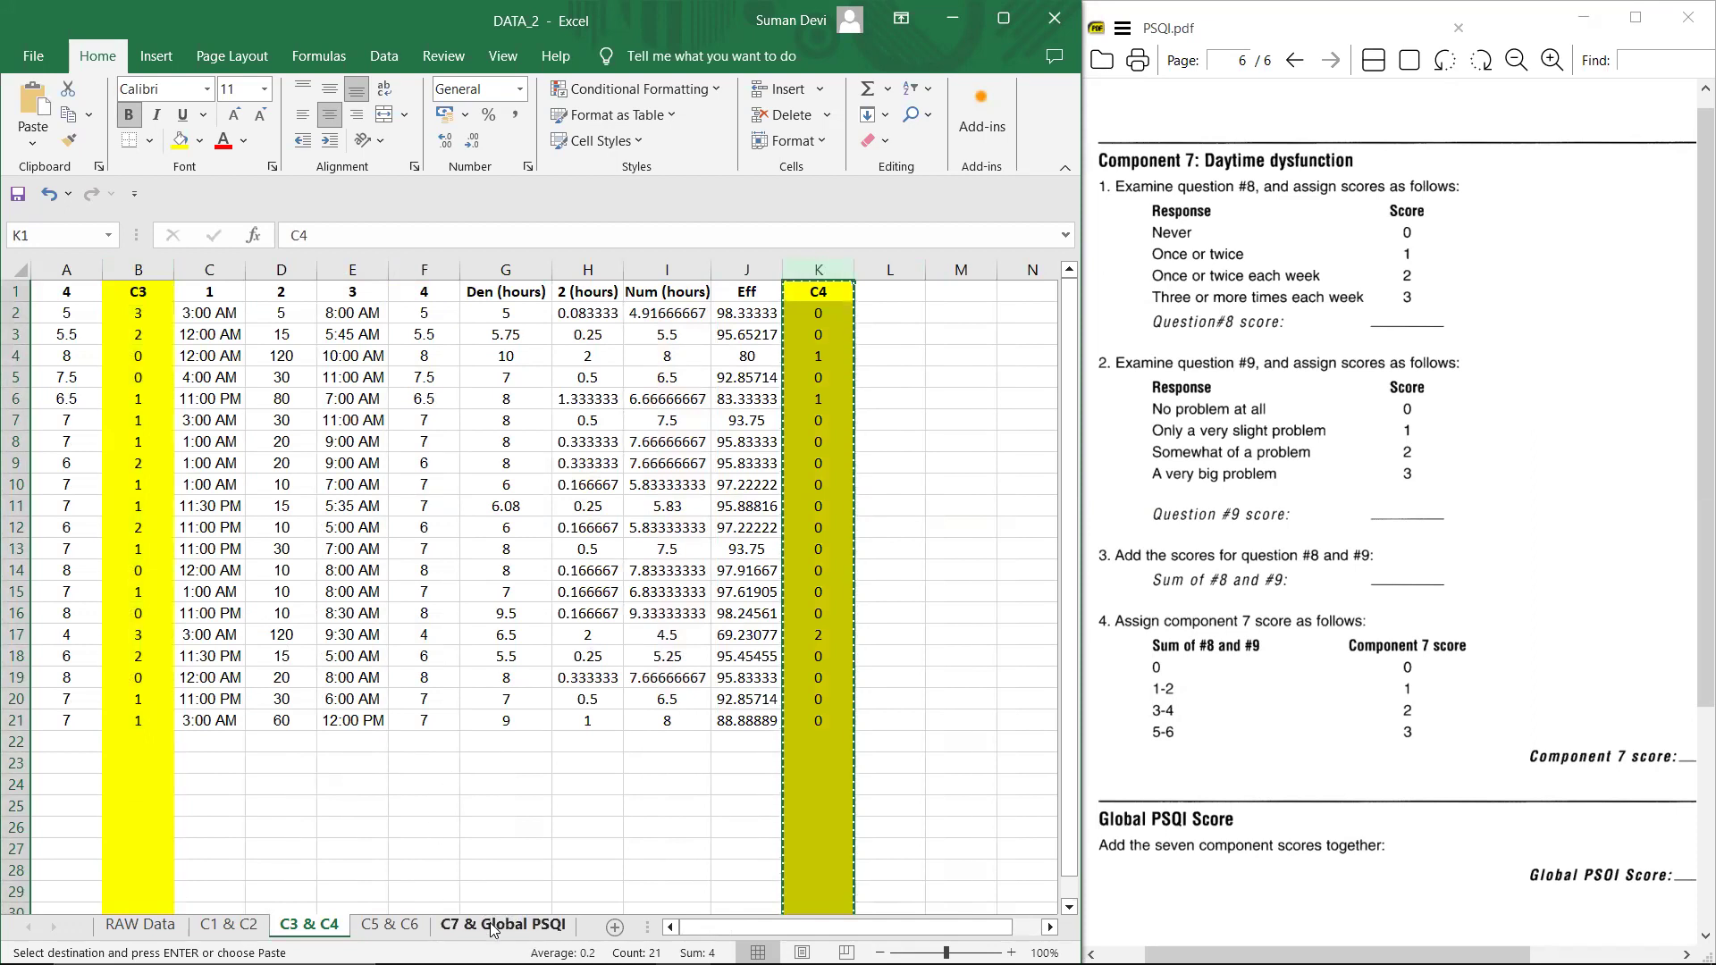
left_click(489, 925)
left_click(617, 267)
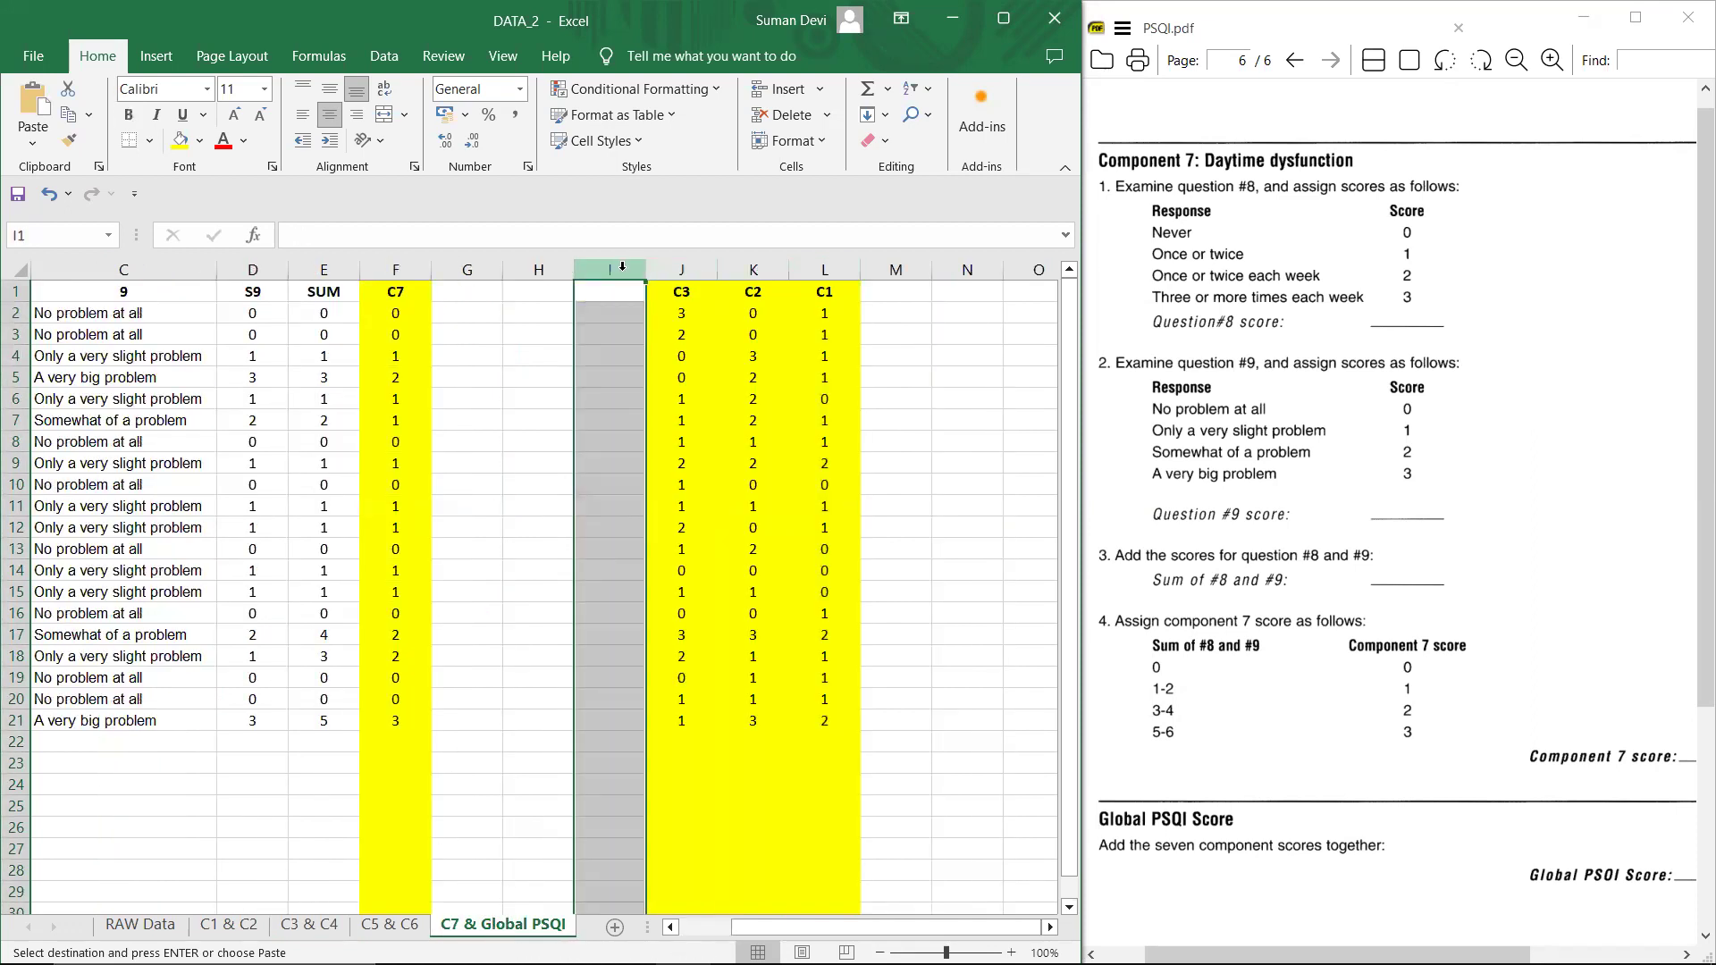
key("ctrl+v")
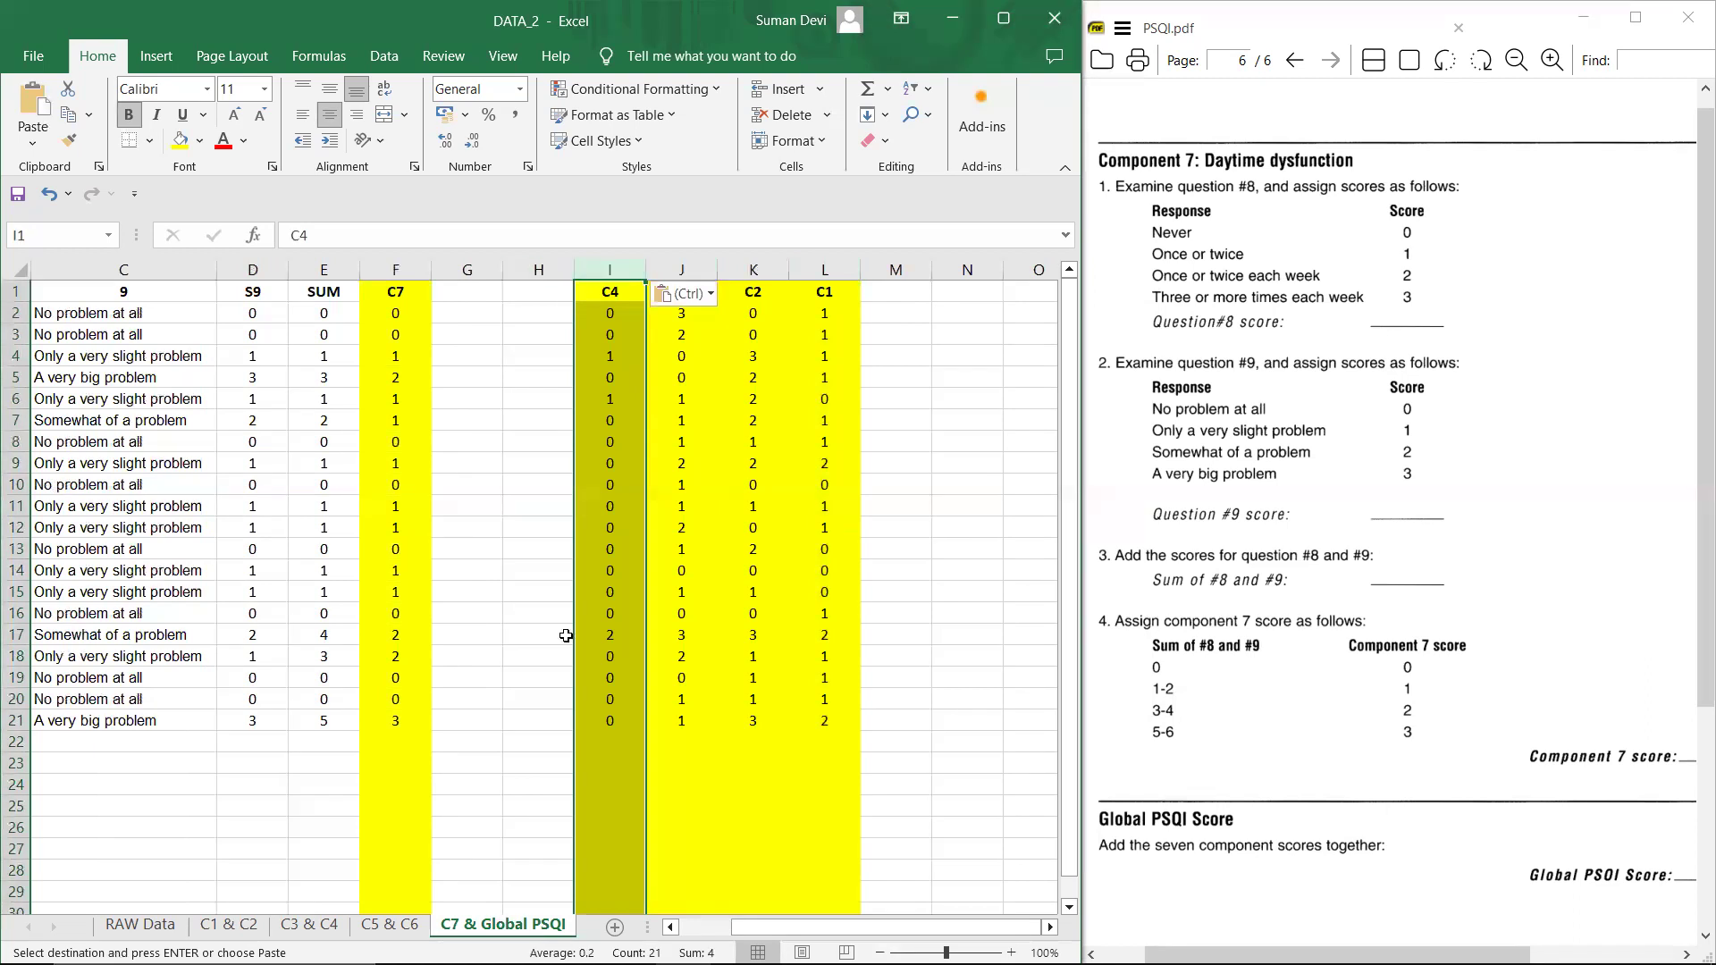
Step: Paste C5 and C6 from the C5 & C6 sheet into columns H and G, widening both
left_click(390, 924)
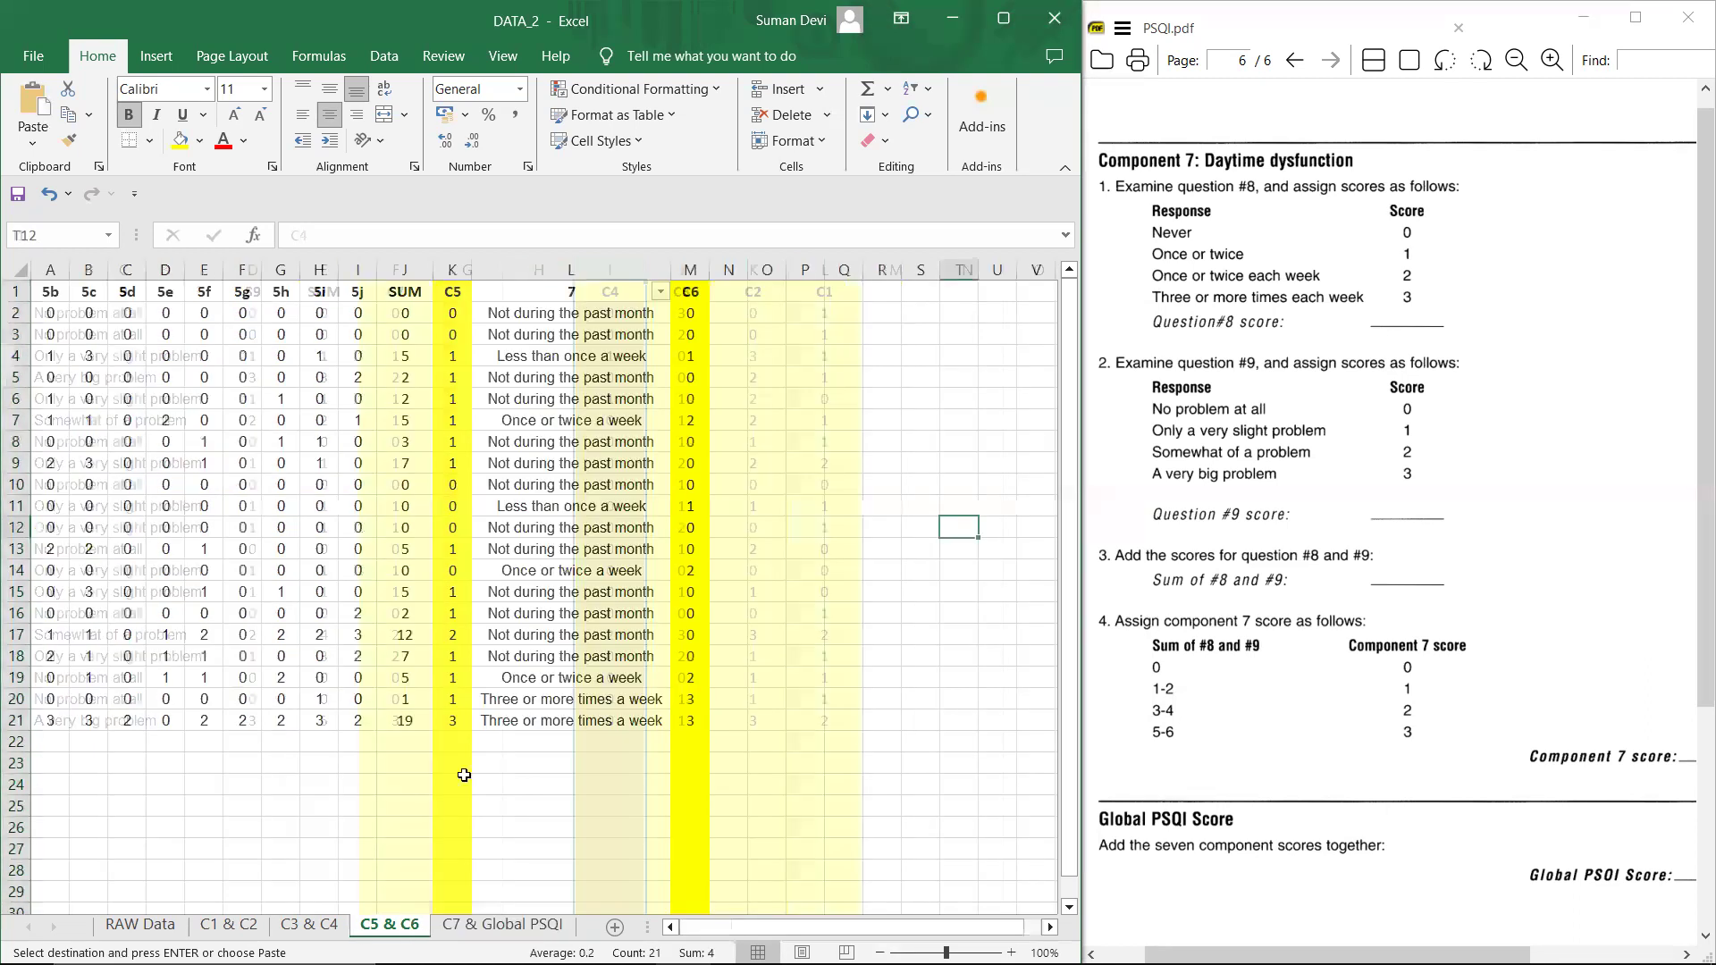
left_click(451, 266)
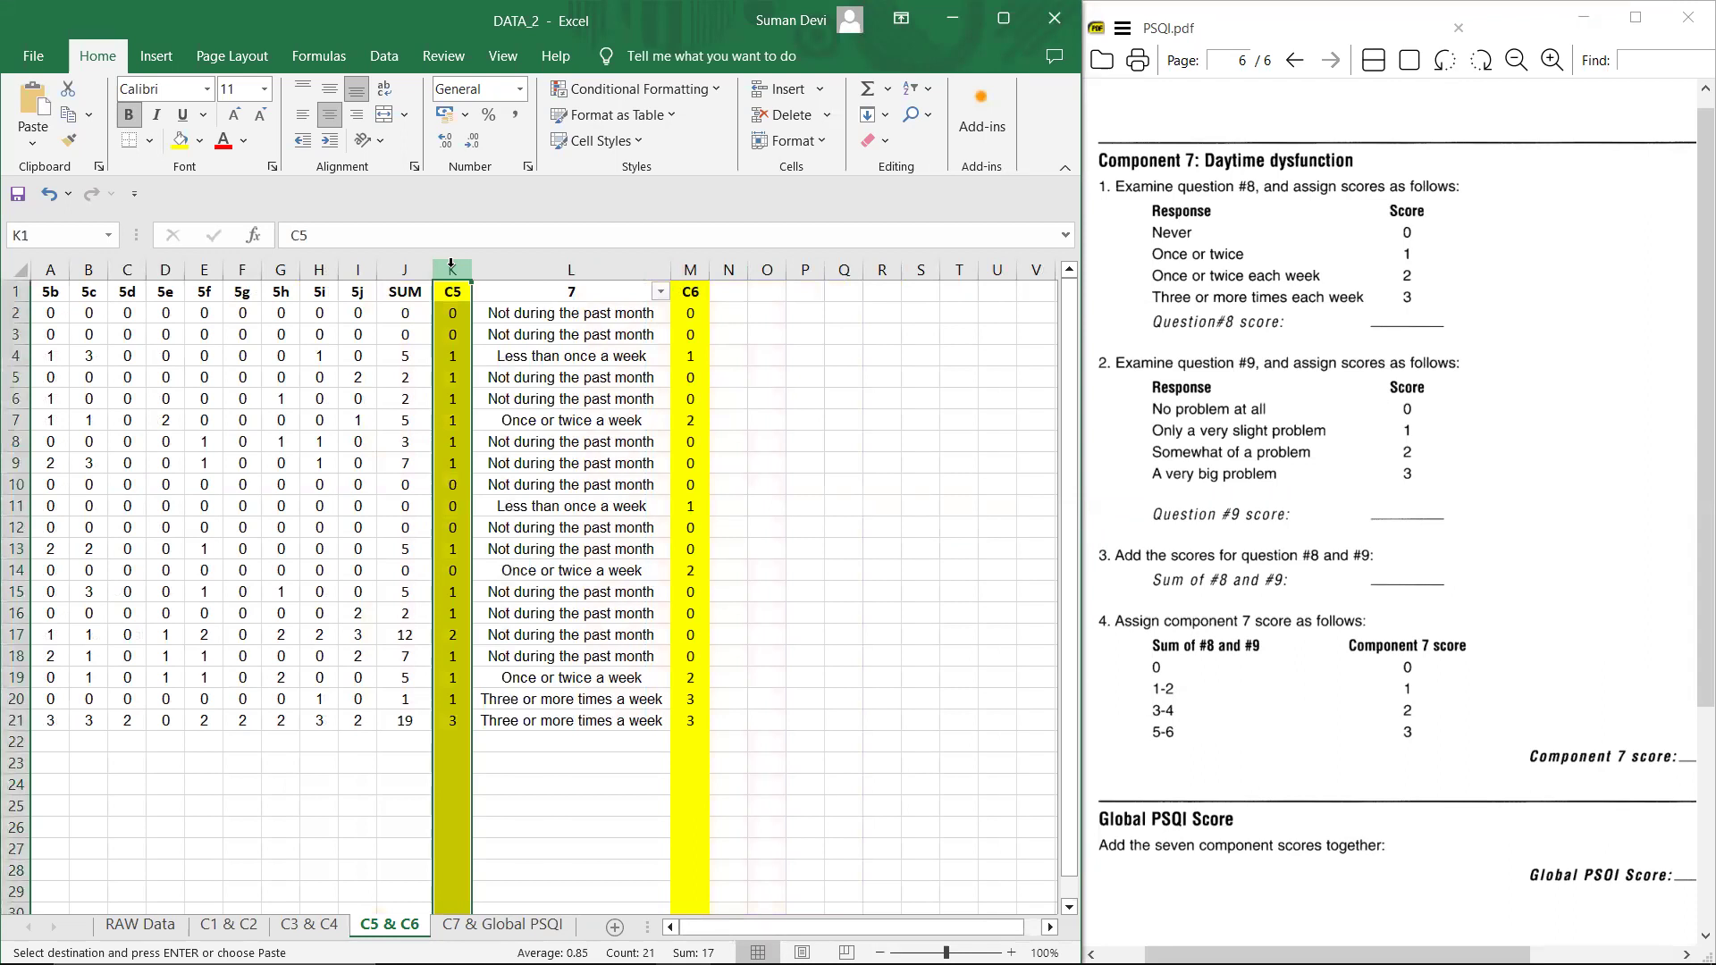
left_click(502, 924)
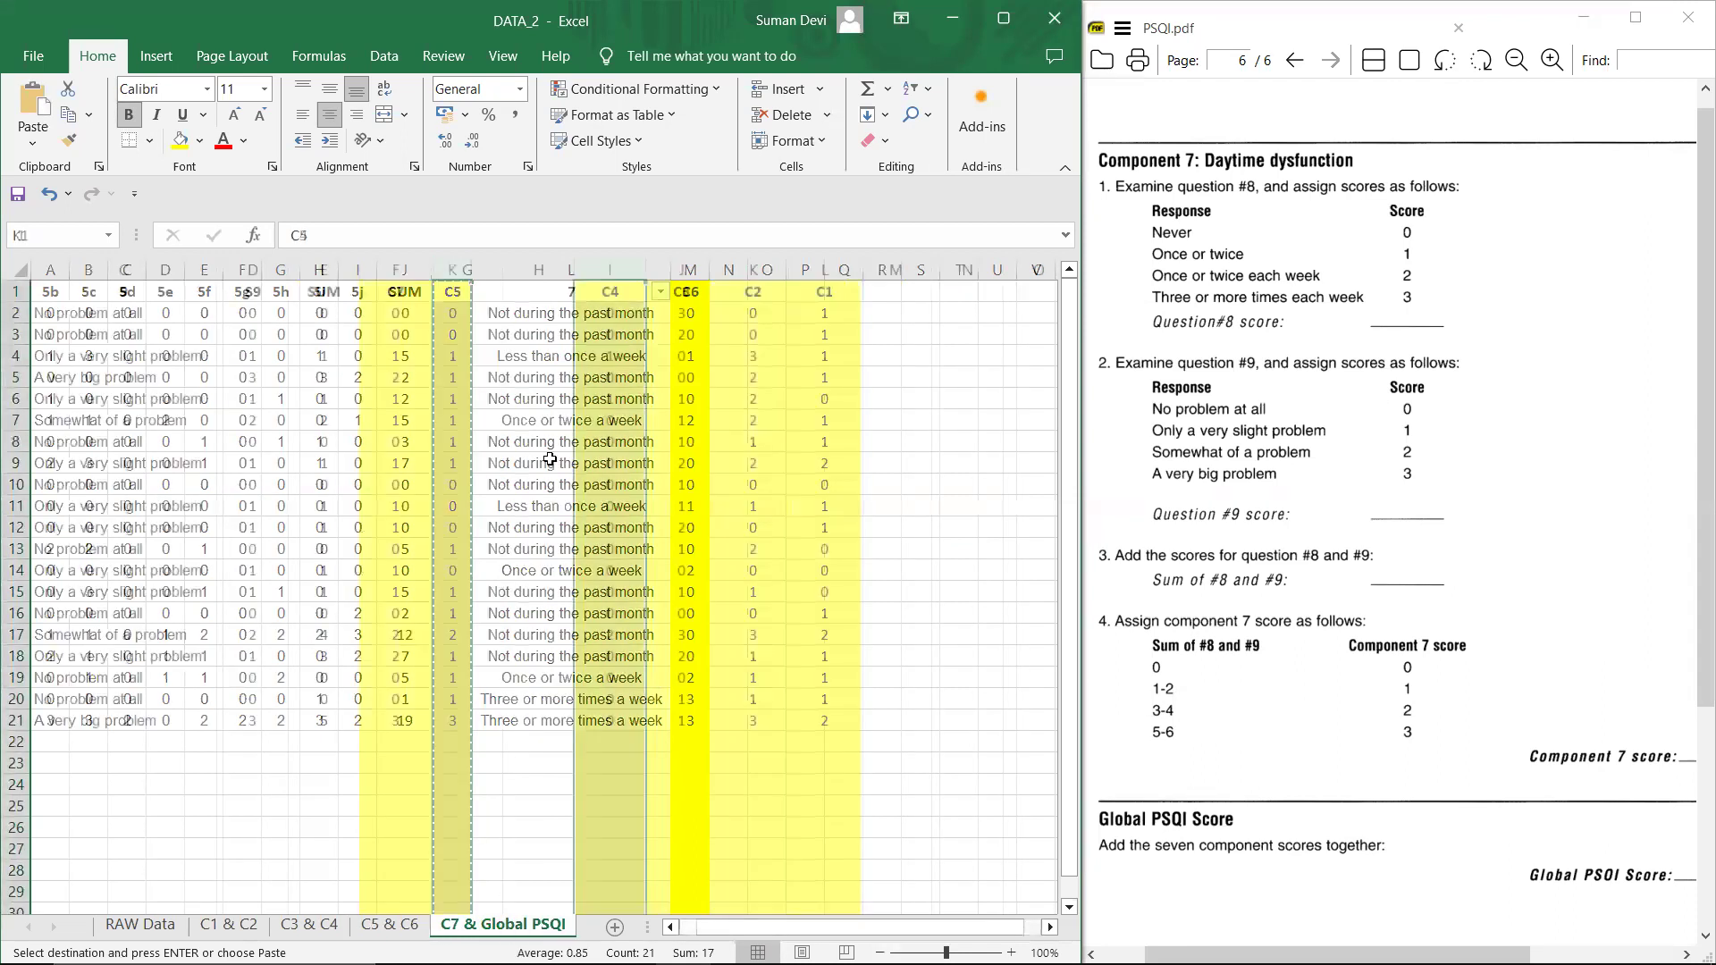
left_click(528, 270)
key("ctrl+v")
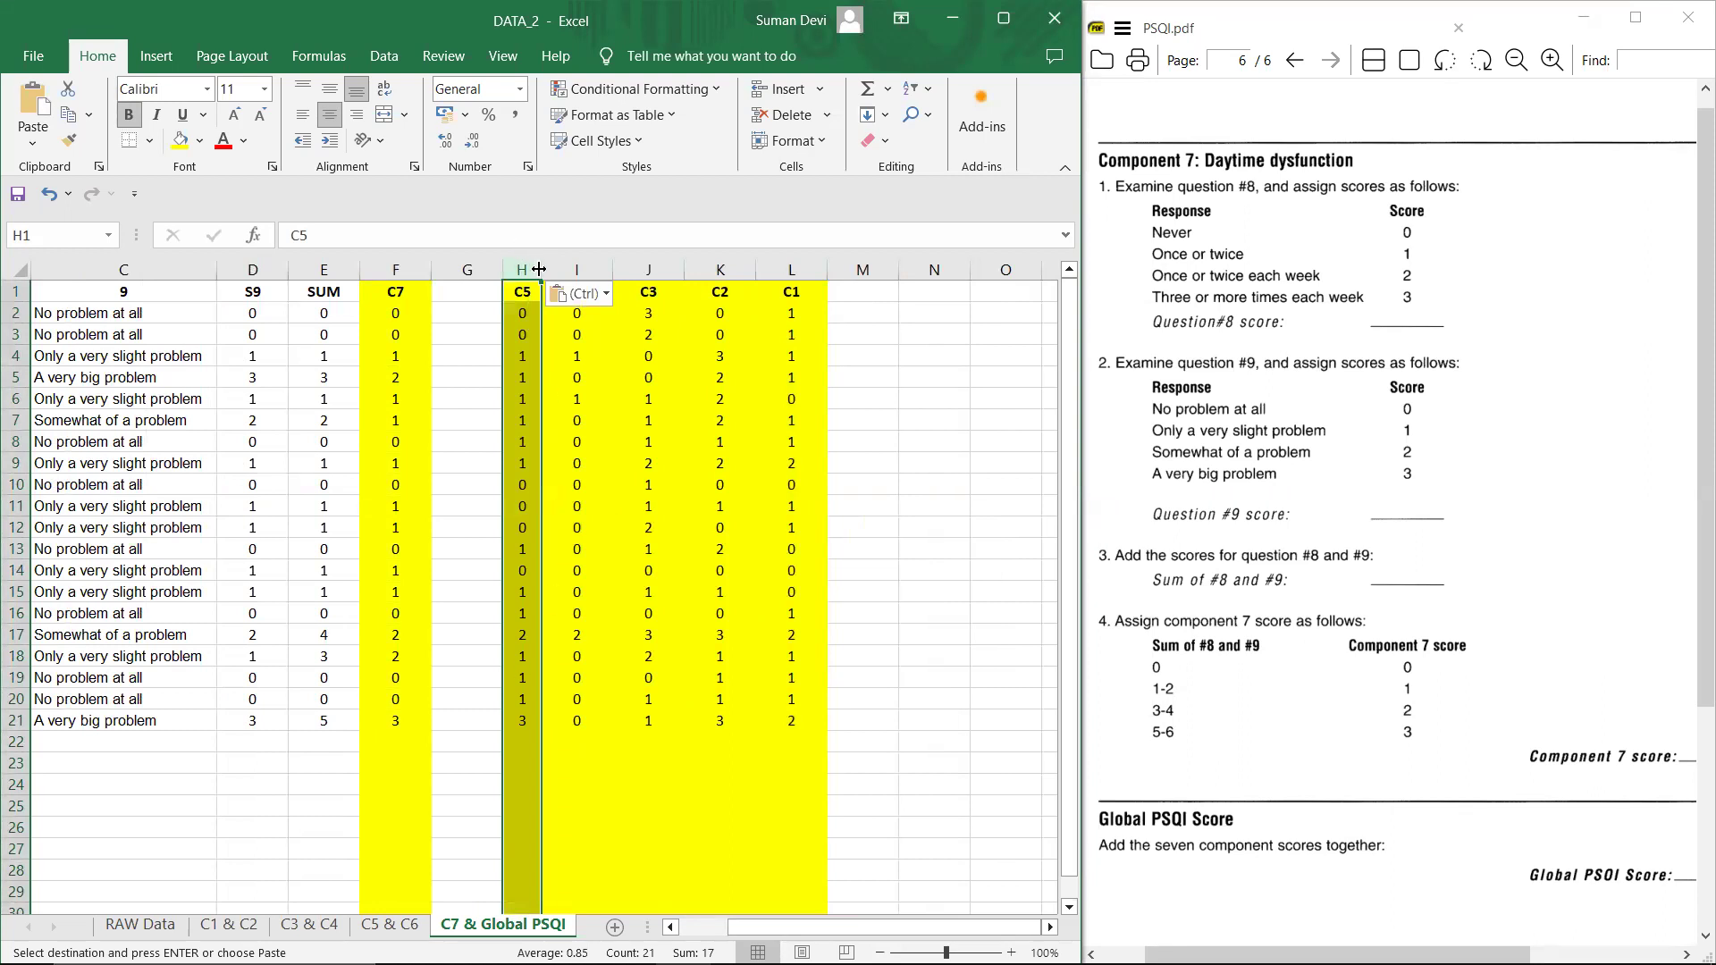
left_click_drag(541, 269, 575, 269)
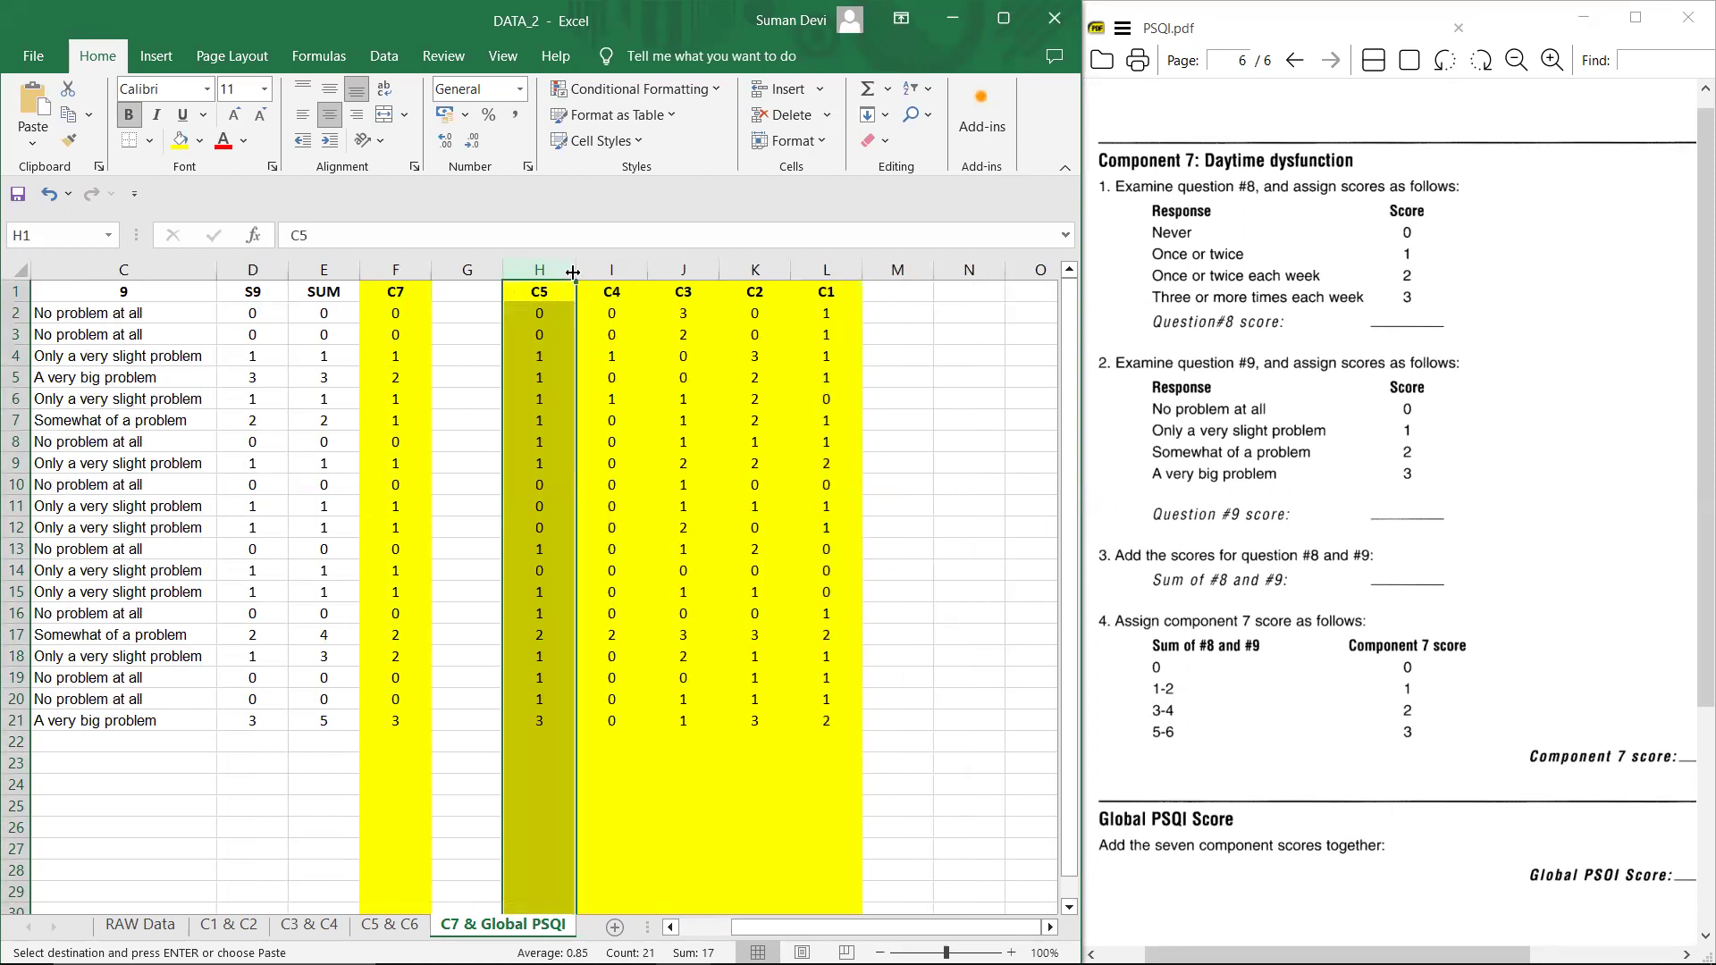
left_click(410, 932)
left_click(699, 269)
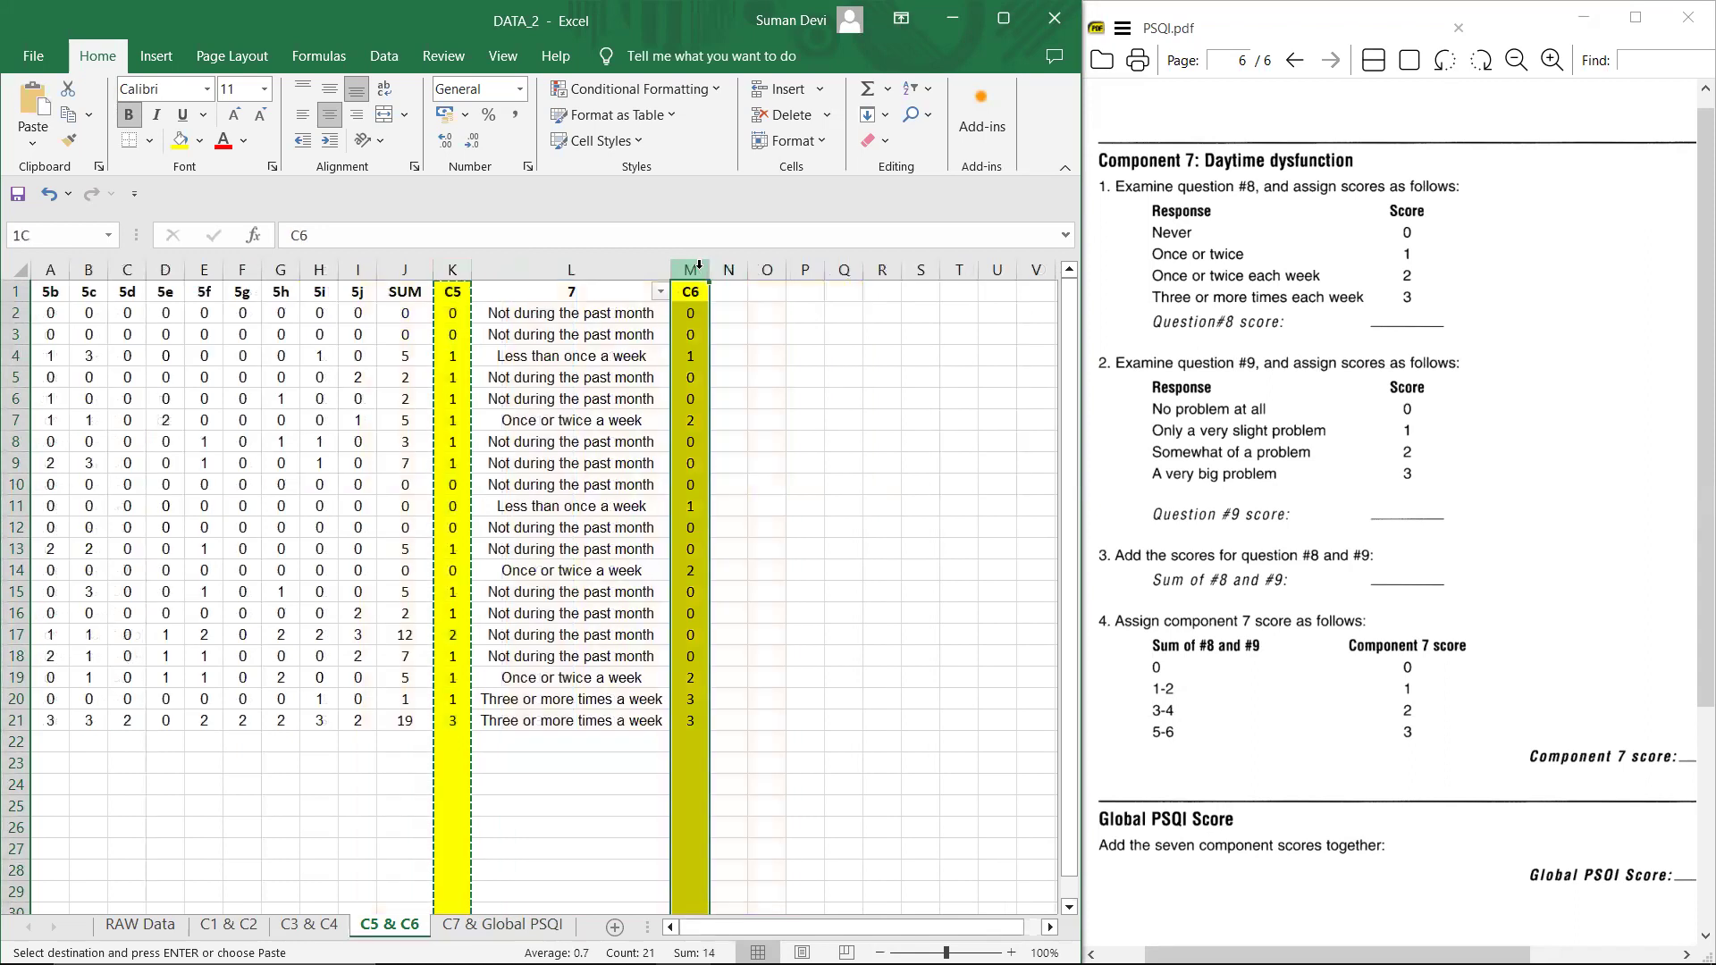
key("ctrl+c")
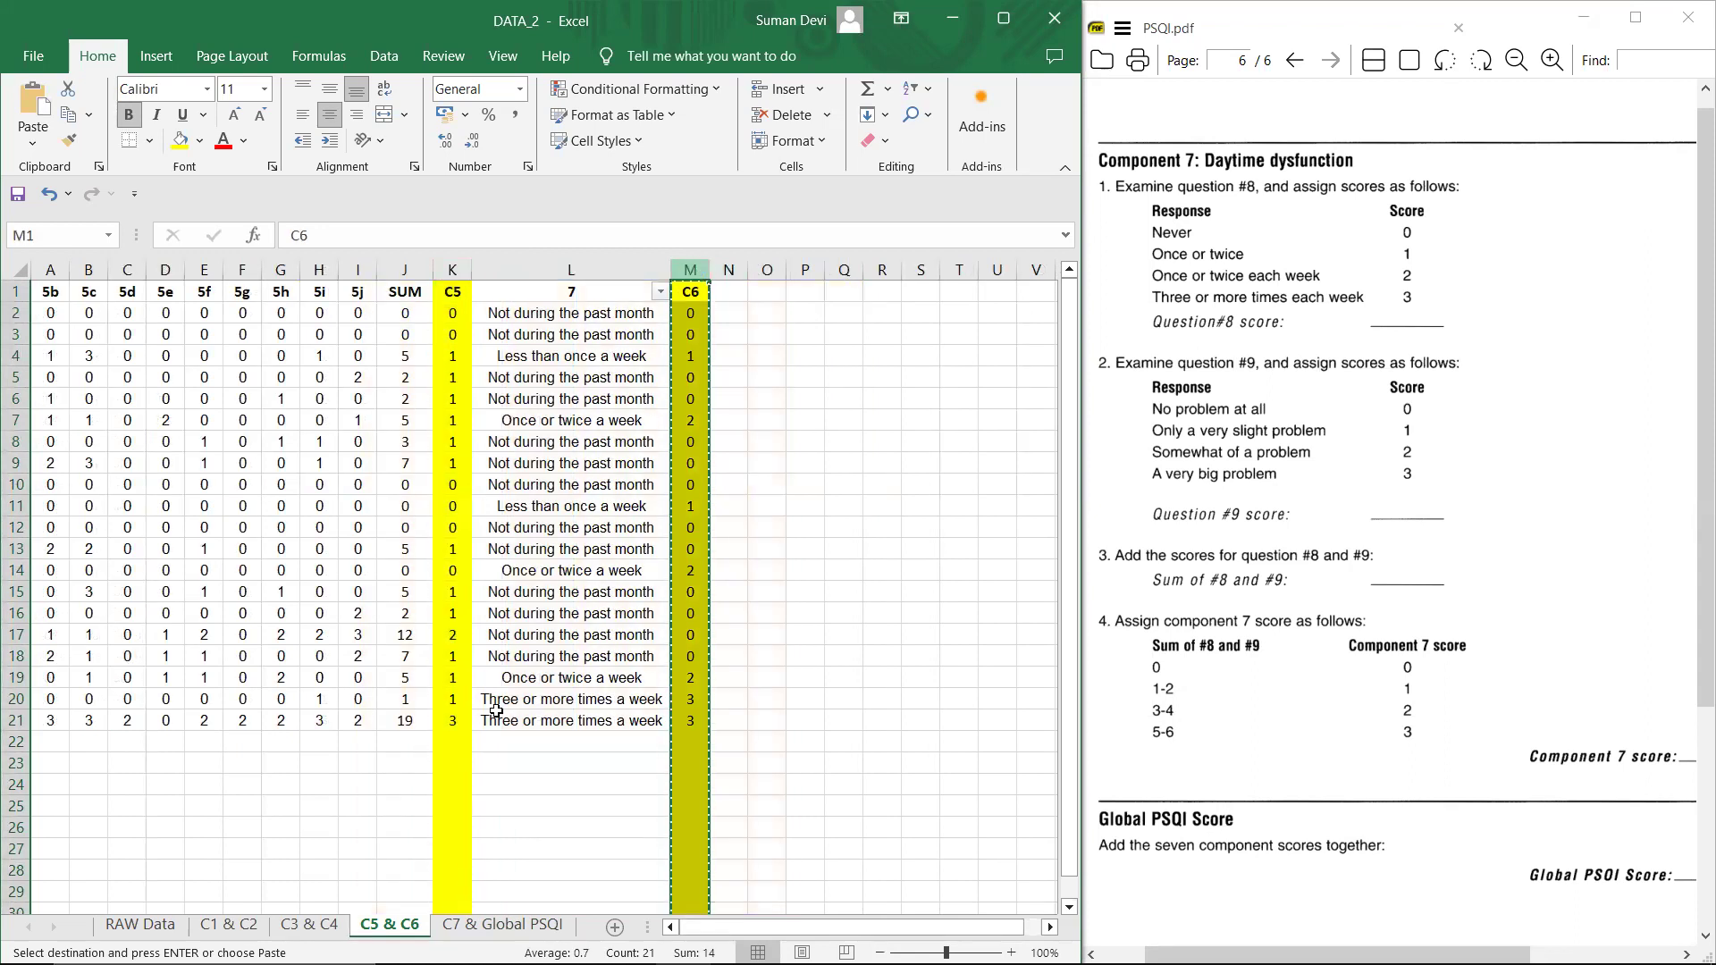
left_click(498, 926)
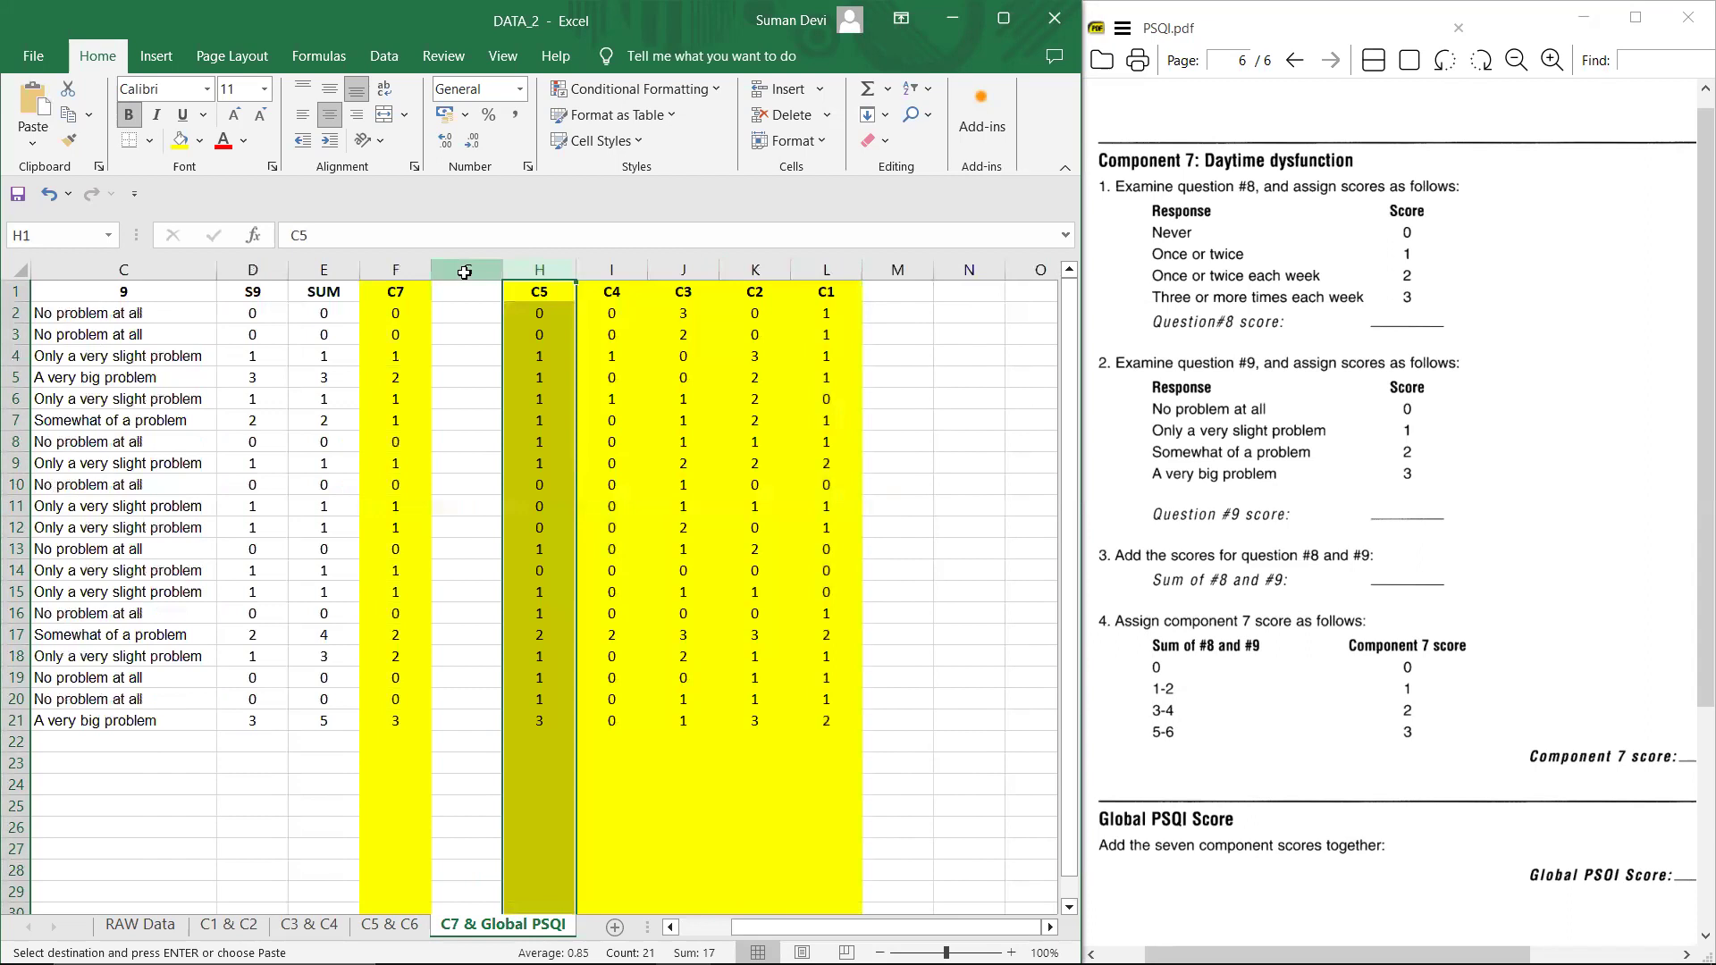
left_click(464, 269)
key("ctrl+v")
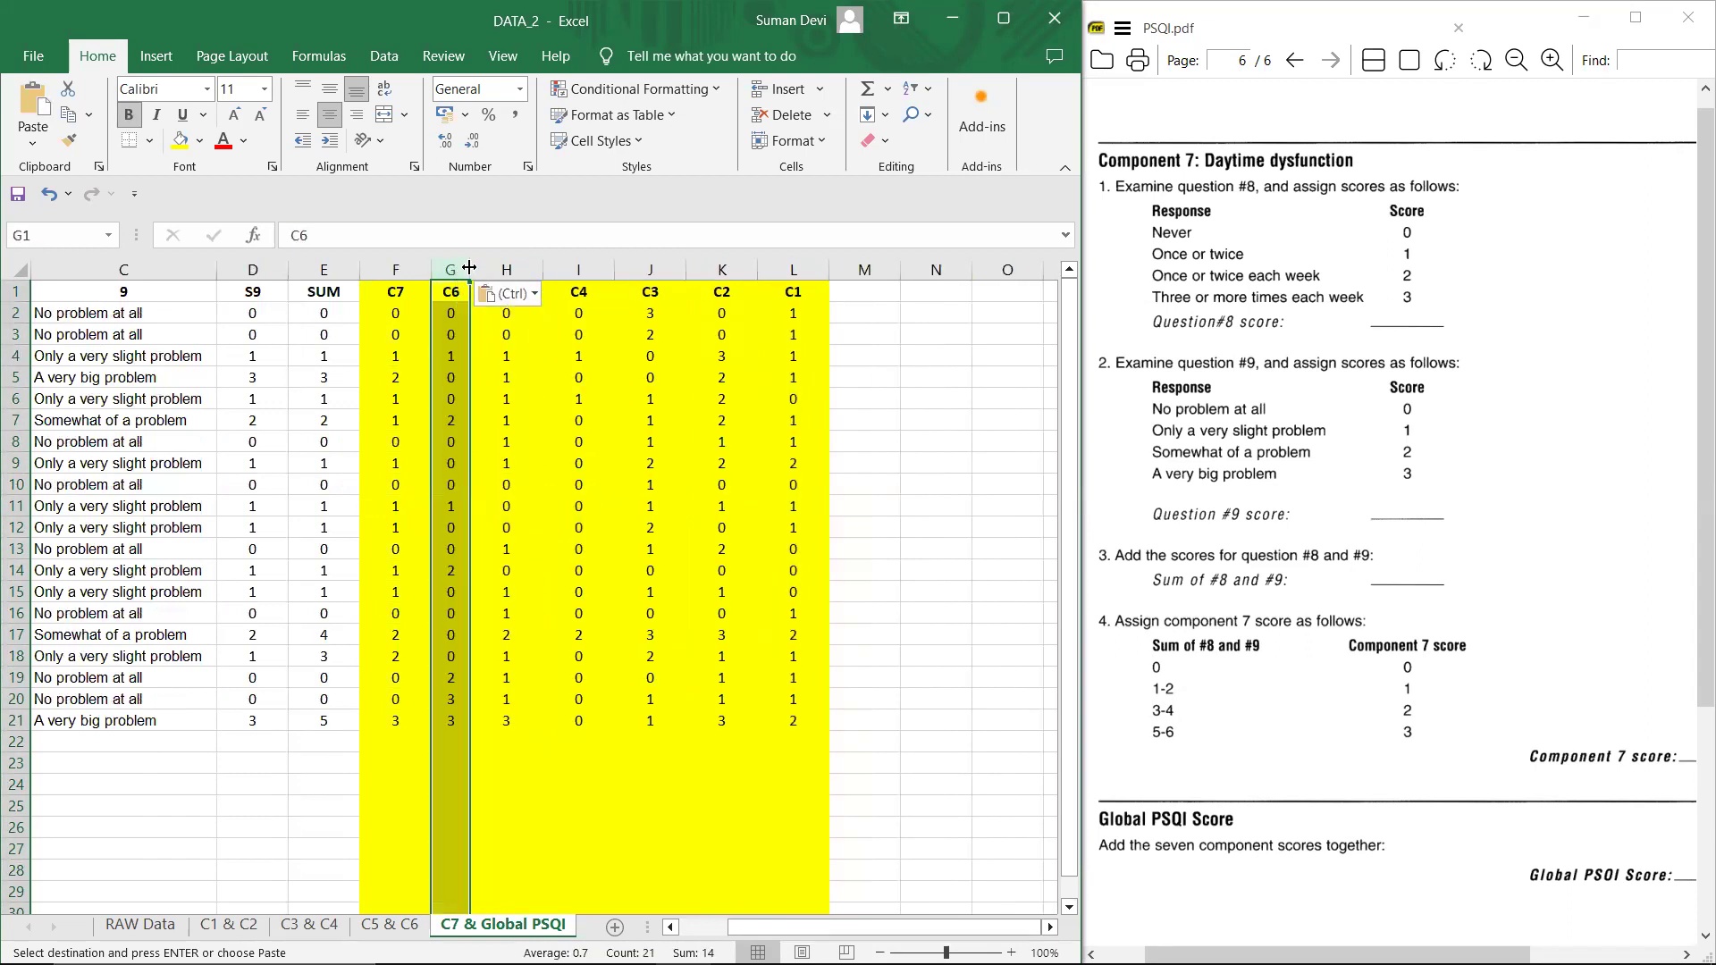
left_click_drag(469, 268, 494, 270)
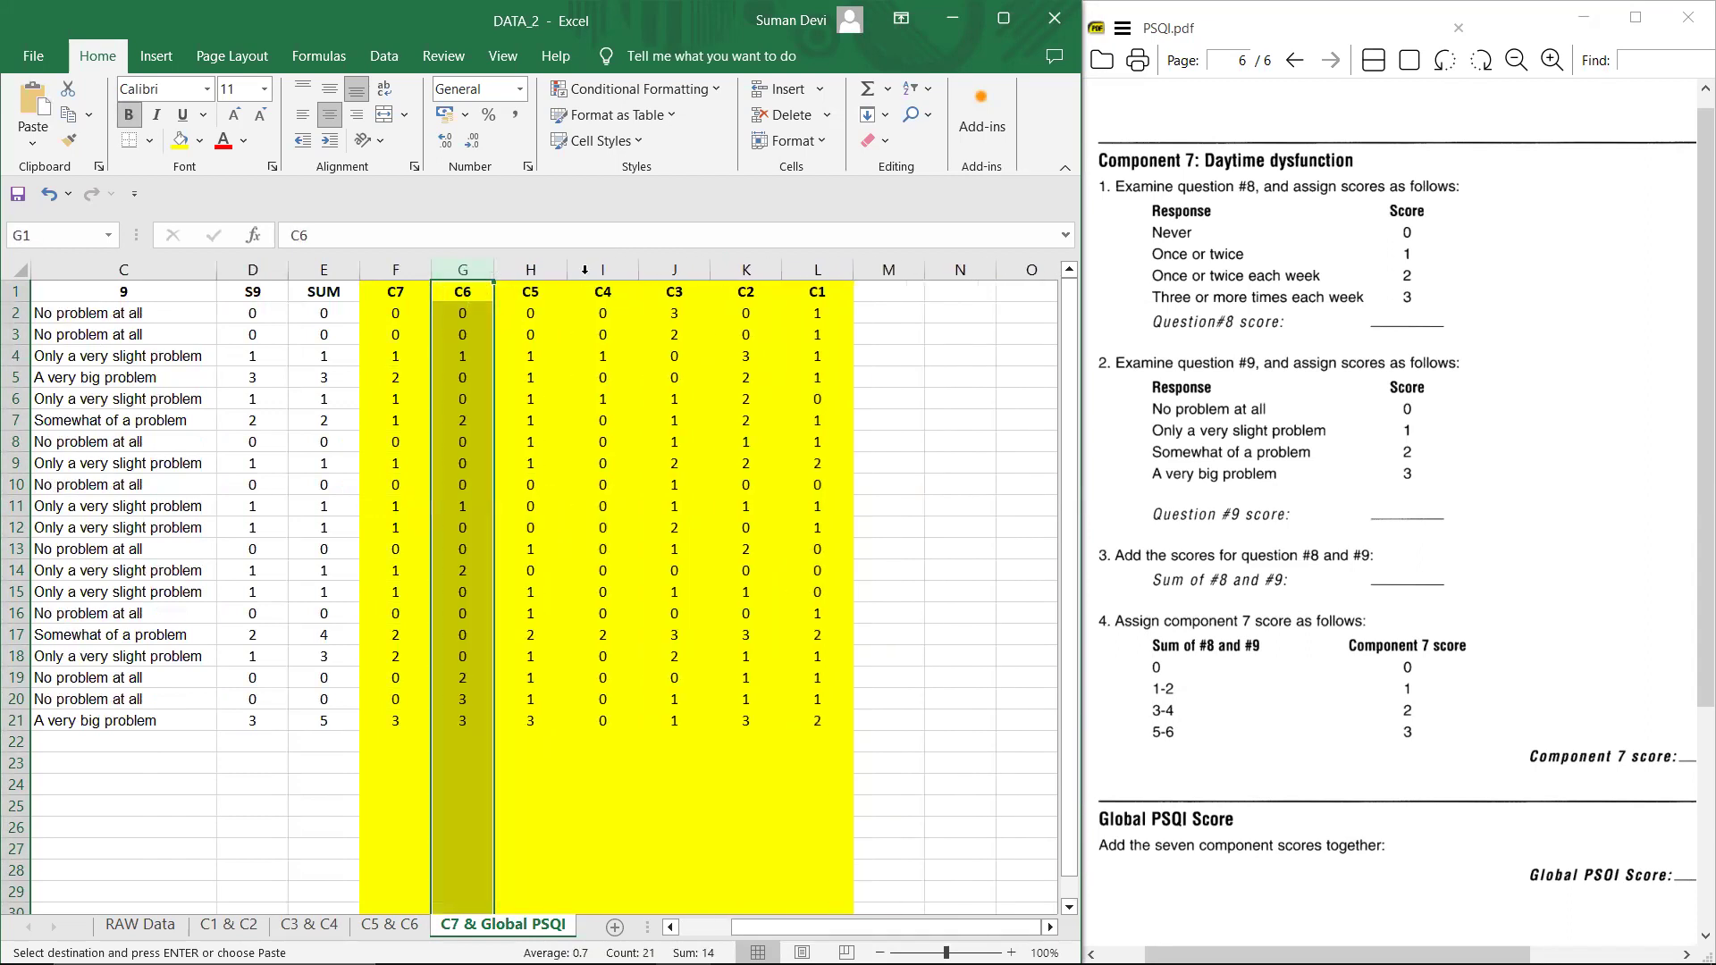
Step: Enter 'GLOBAL PSQI' in M1, widen column M to fit it, and make it bold
left_click(877, 299)
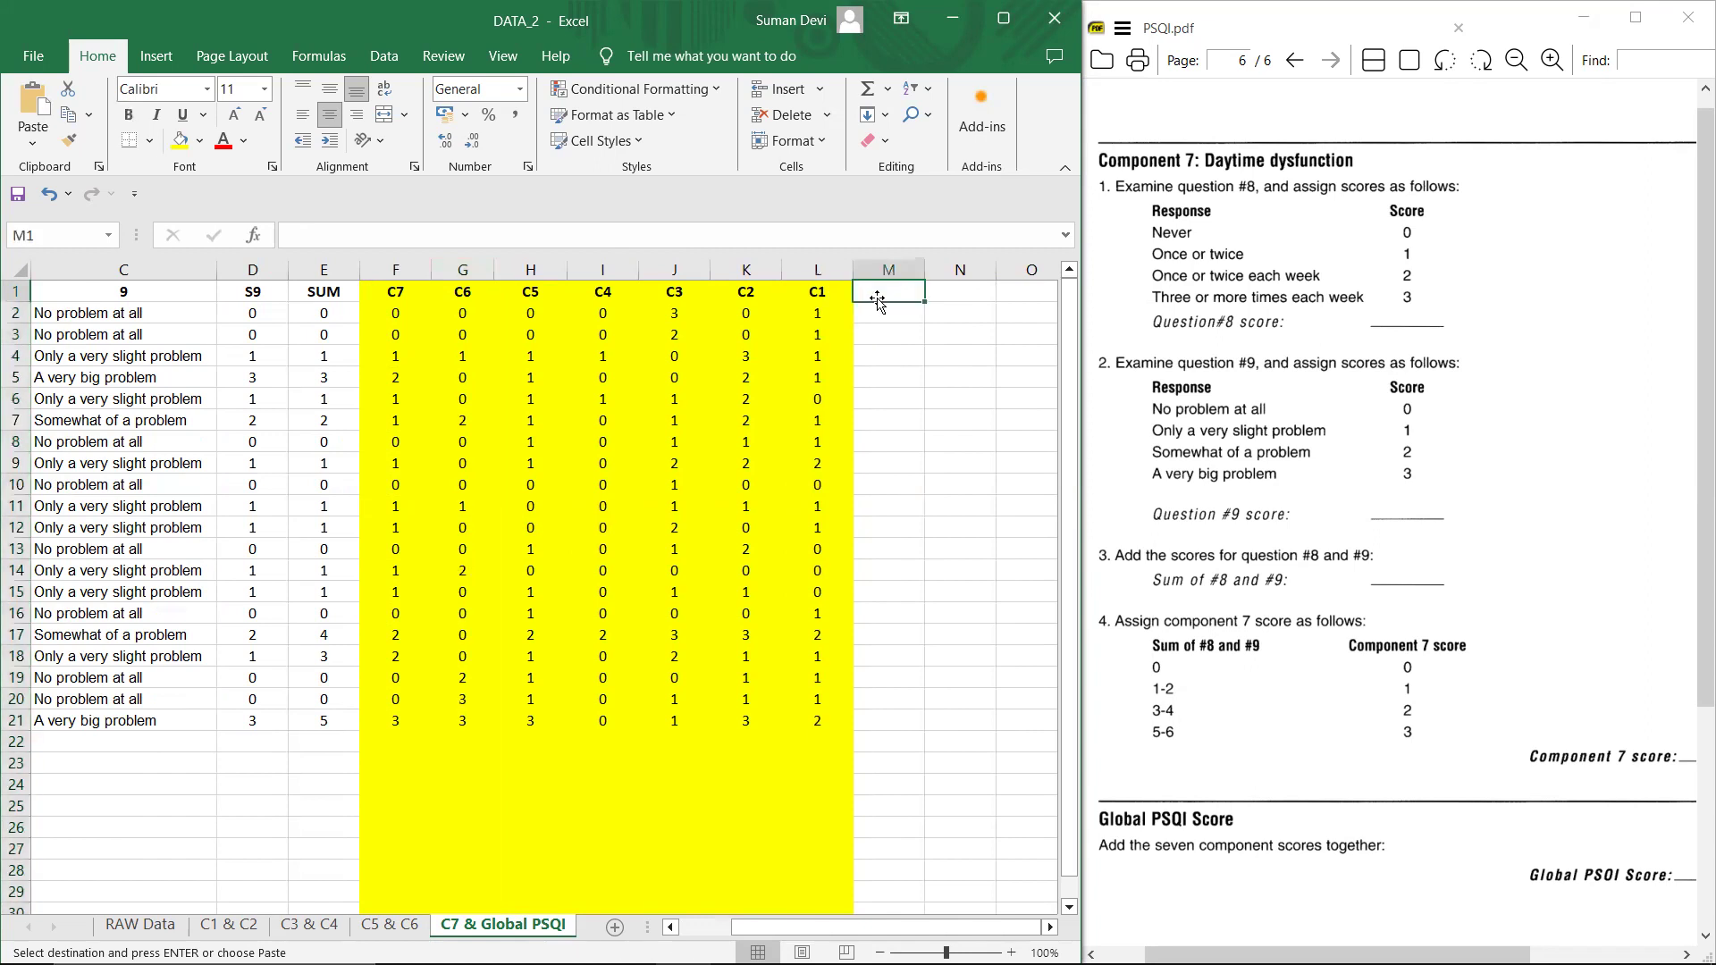
type("GLOBAL")
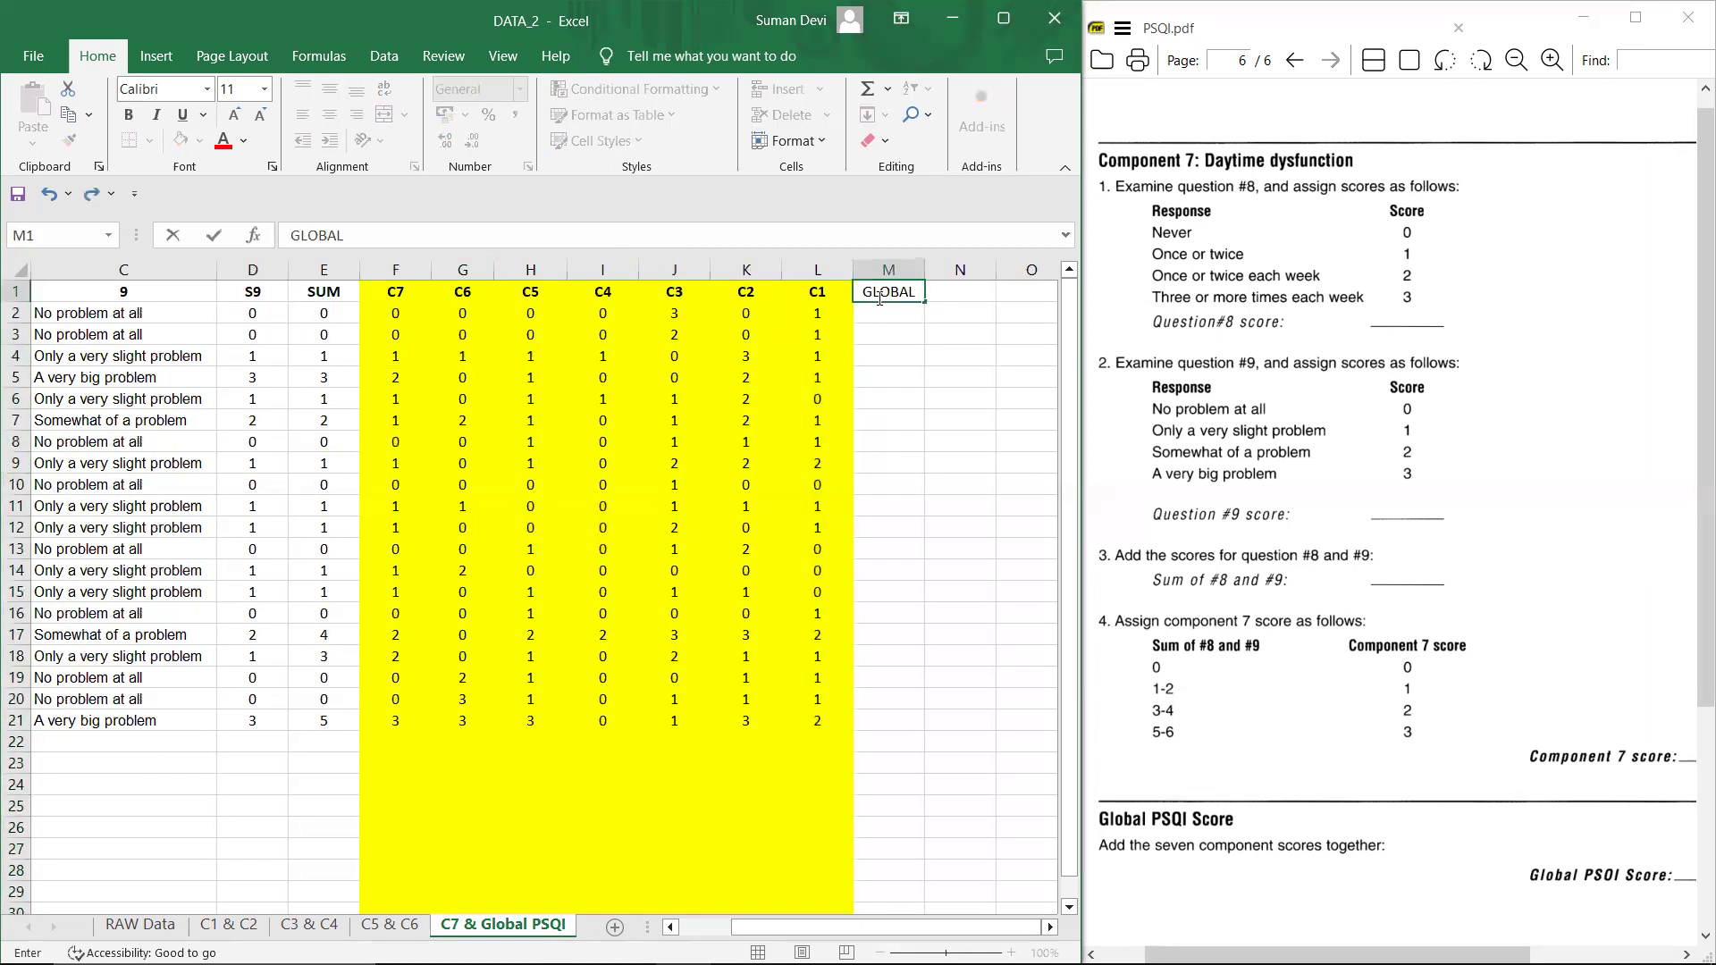
type(" PSQI")
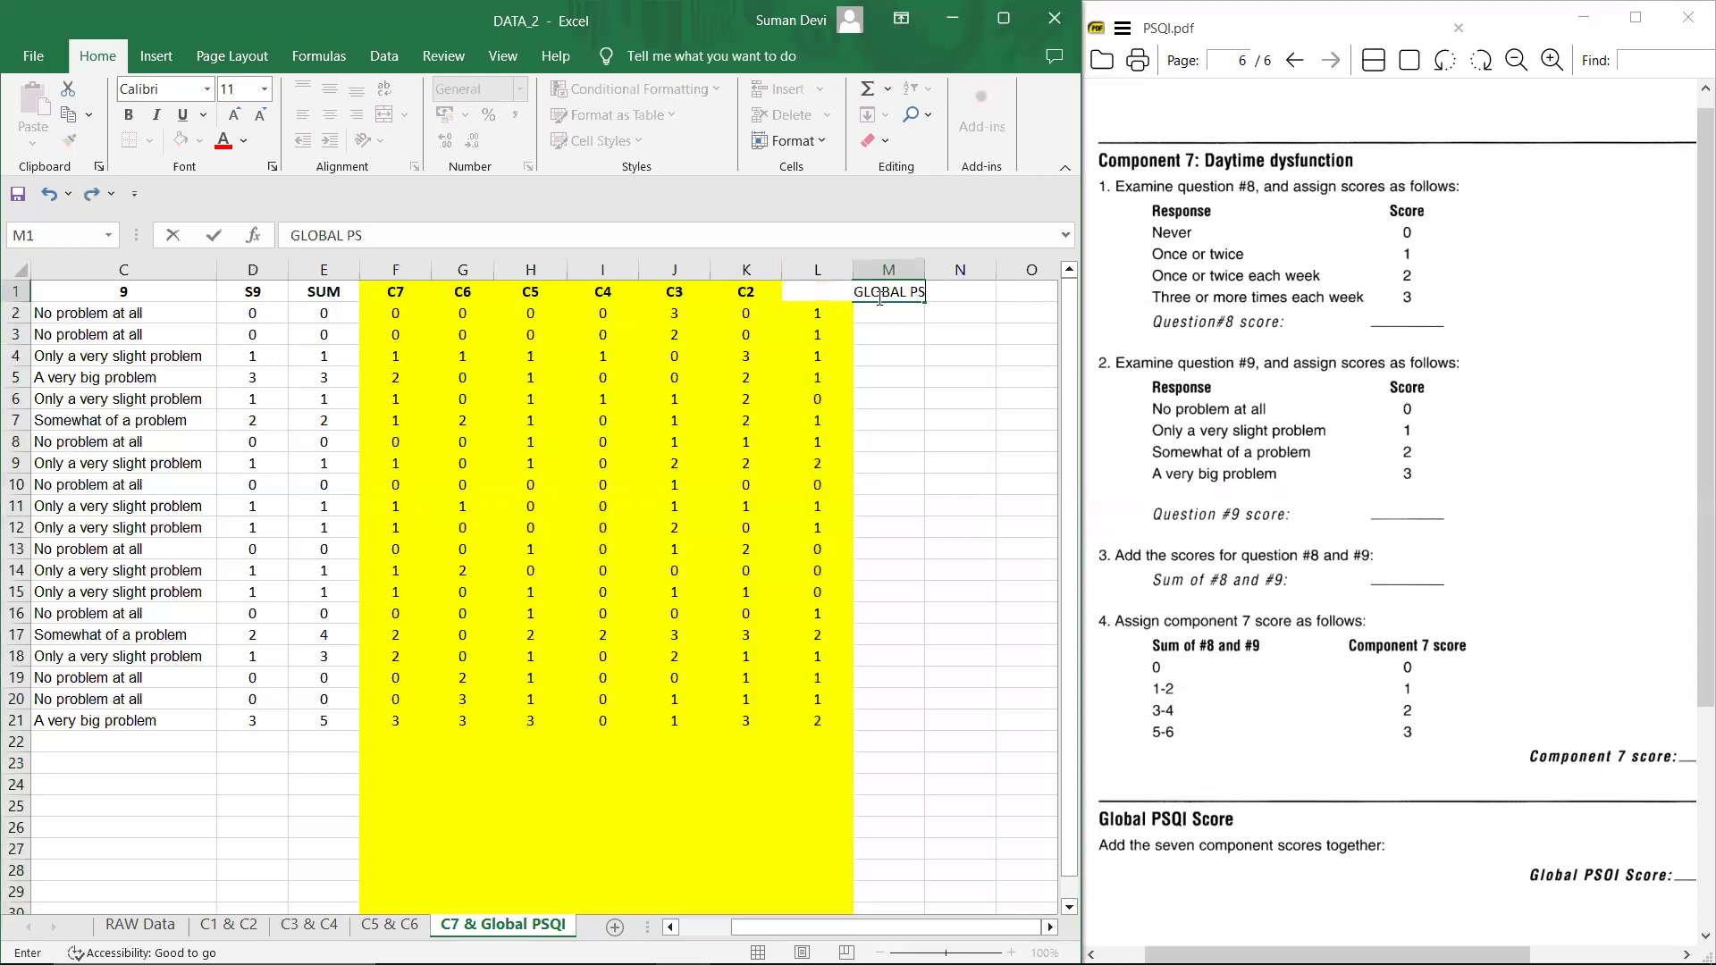
left_click(929, 270)
left_click(917, 269)
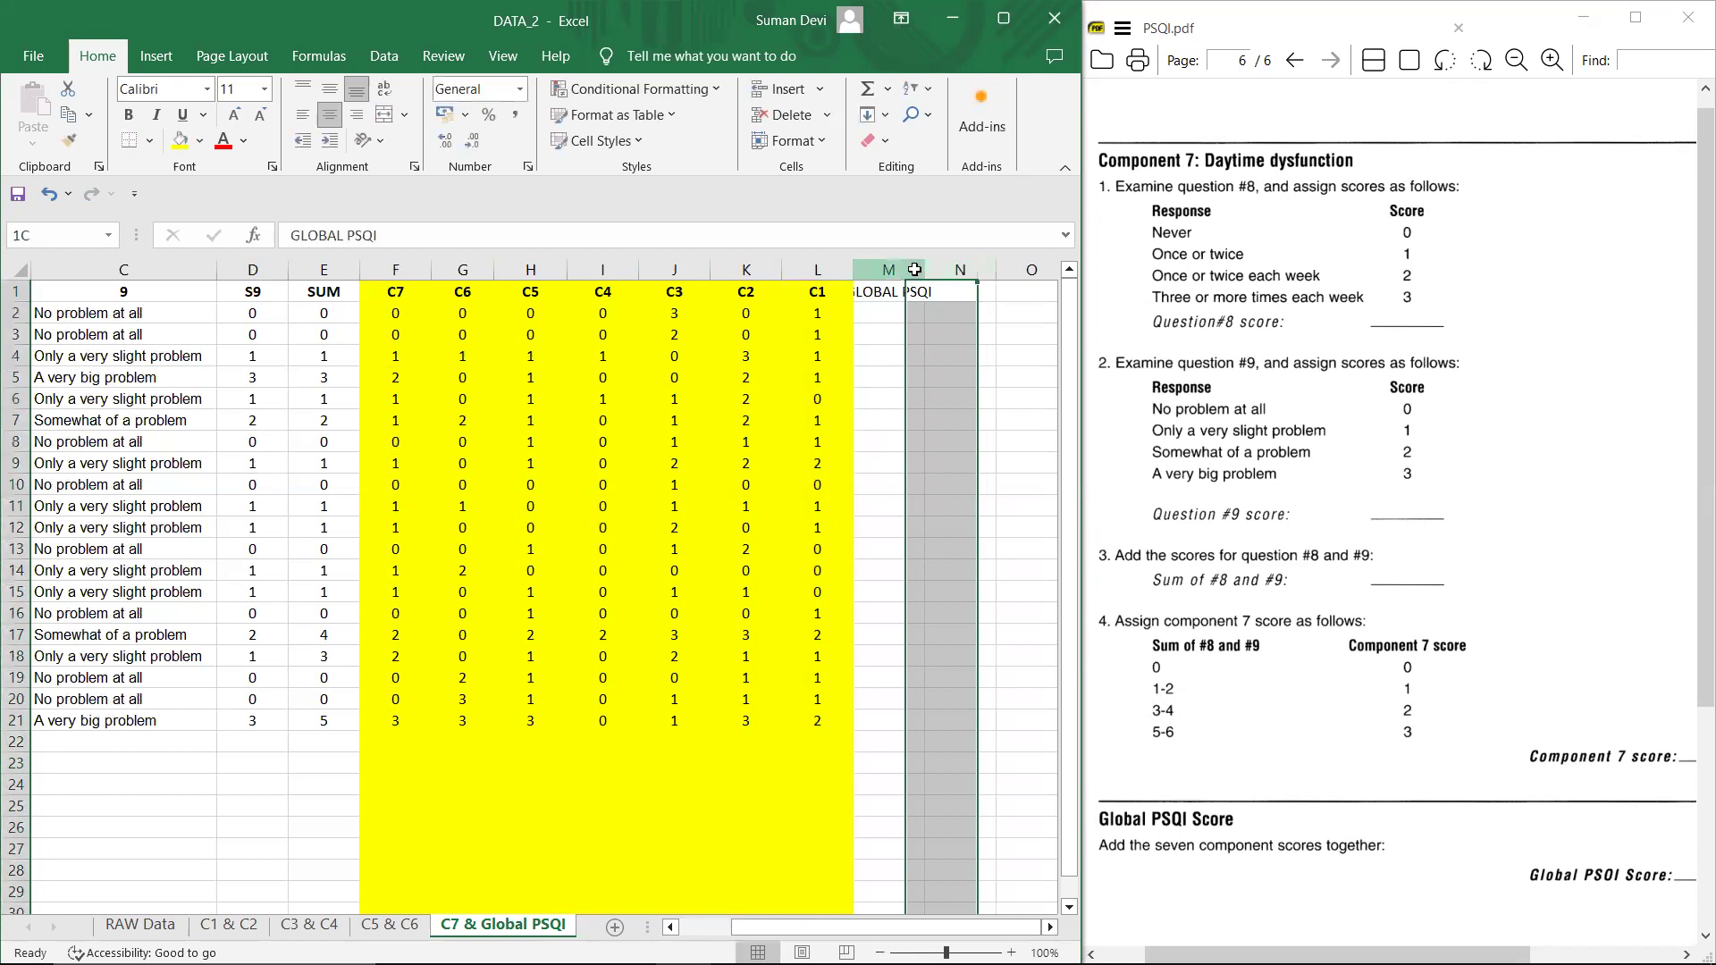
left_click_drag(921, 270, 967, 269)
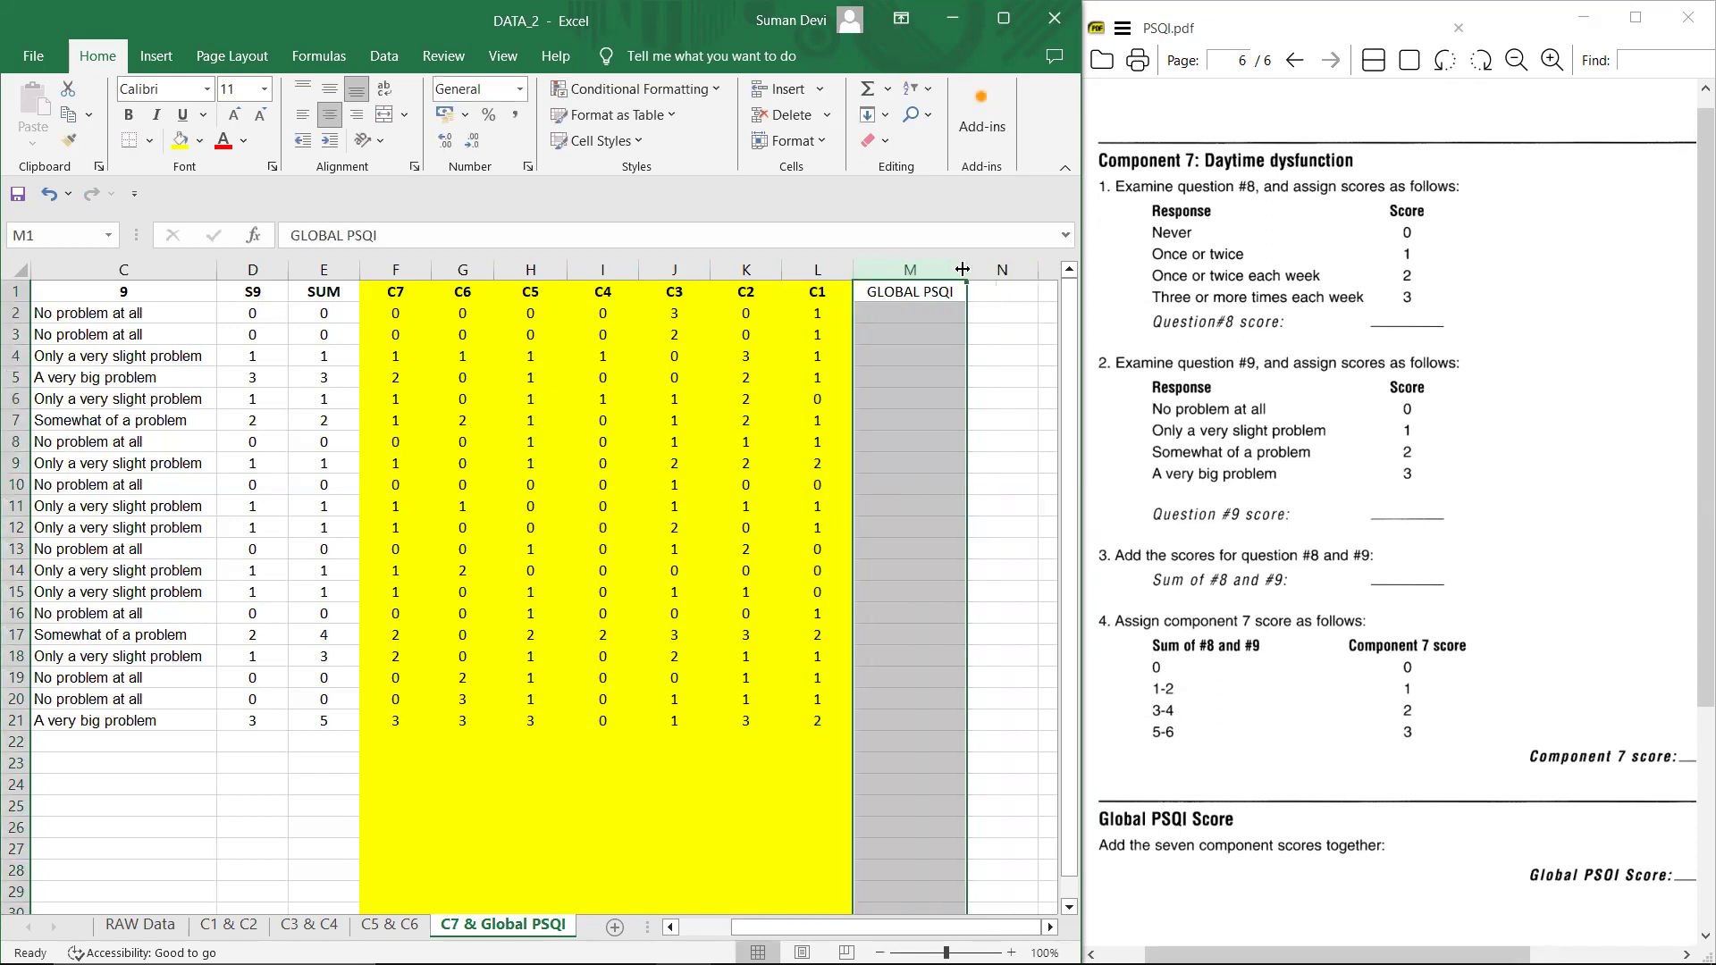
left_click(908, 294)
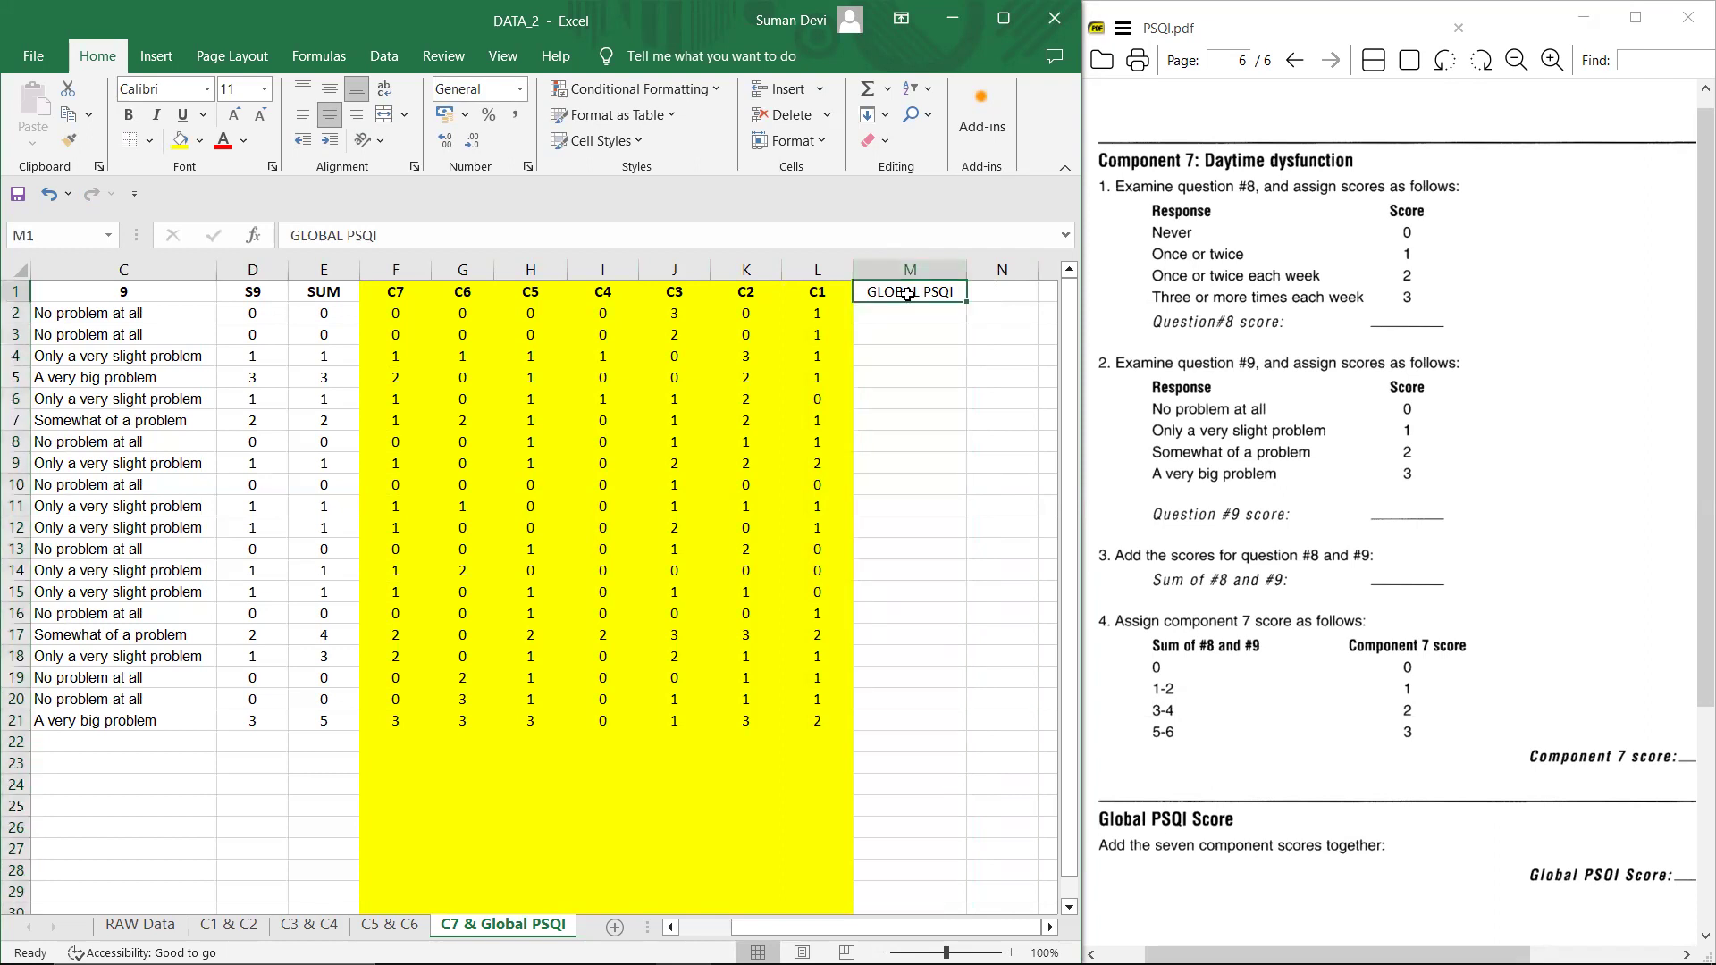
key("ctrl+b")
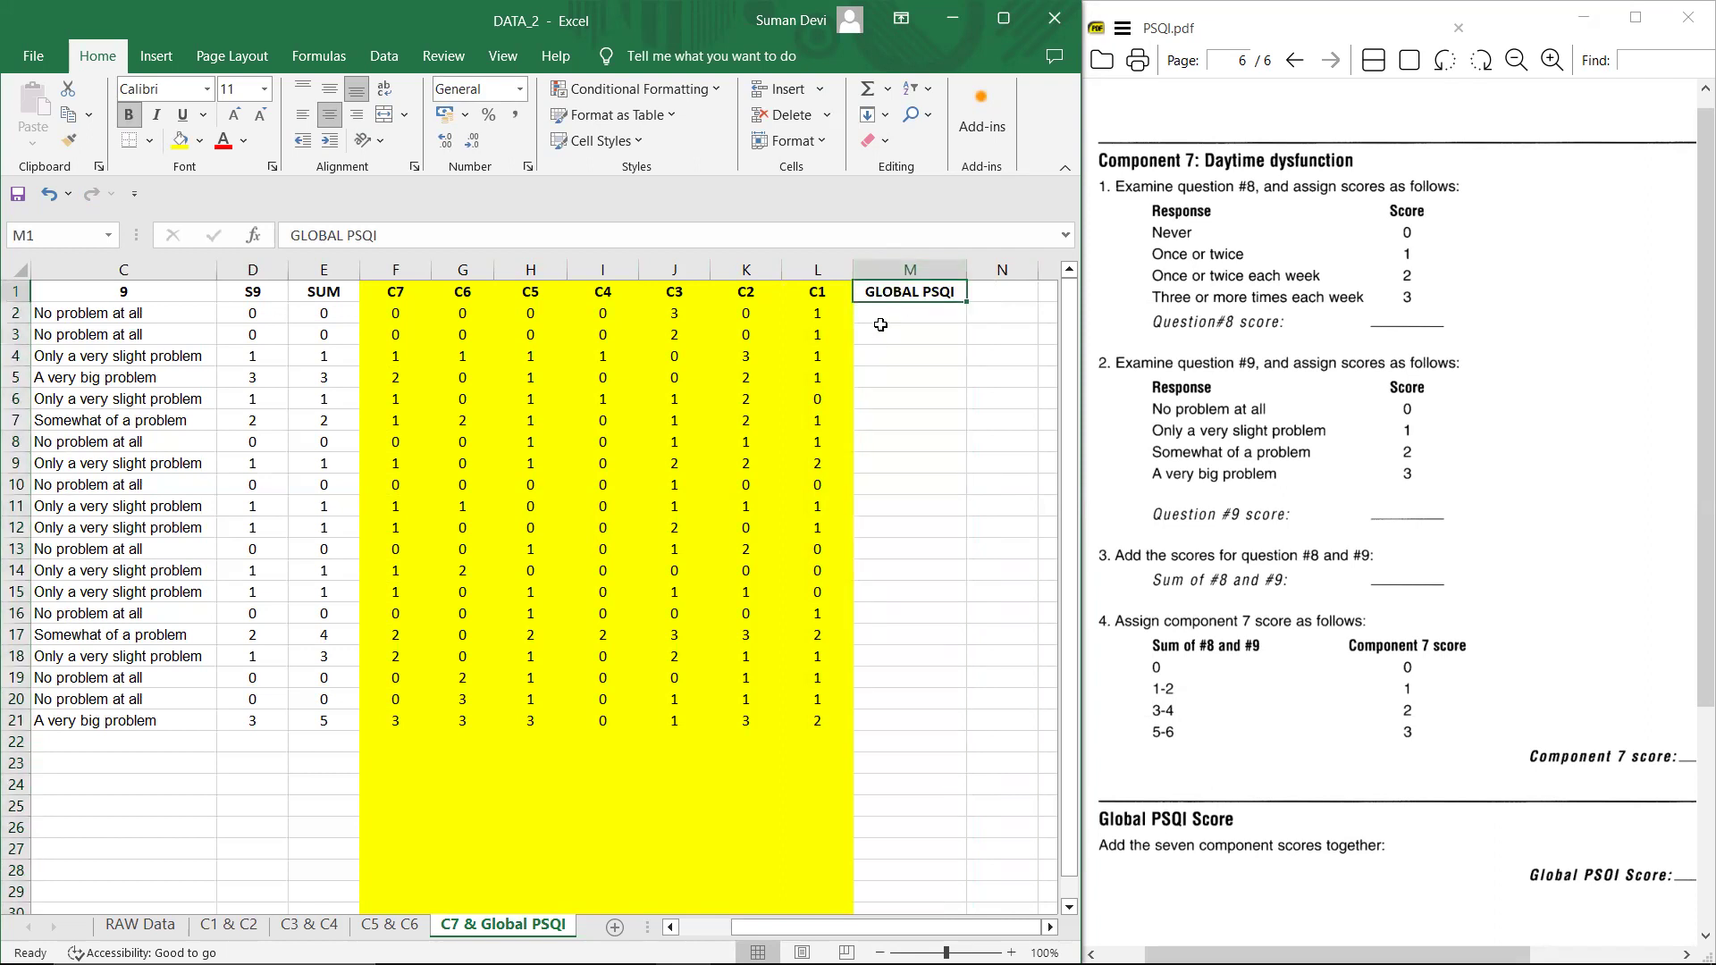
left_click(881, 318)
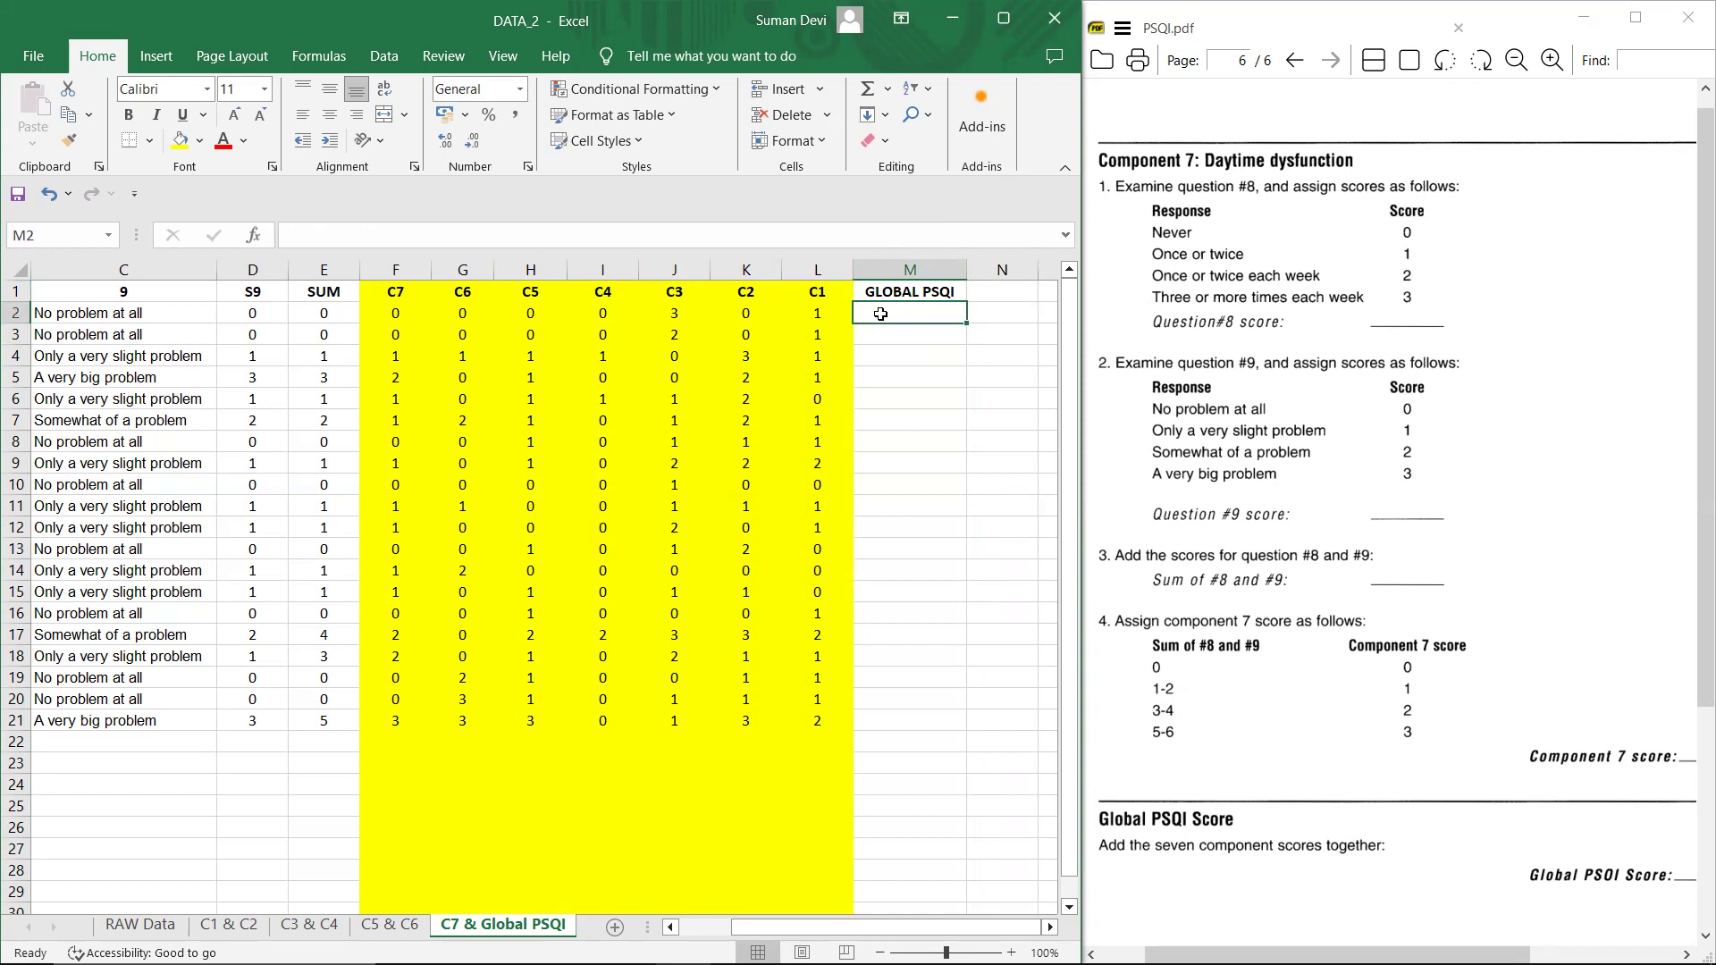
Step: Enter =SUM(F2:L2) in M2 and fill it down through M21, then select column M
type("=")
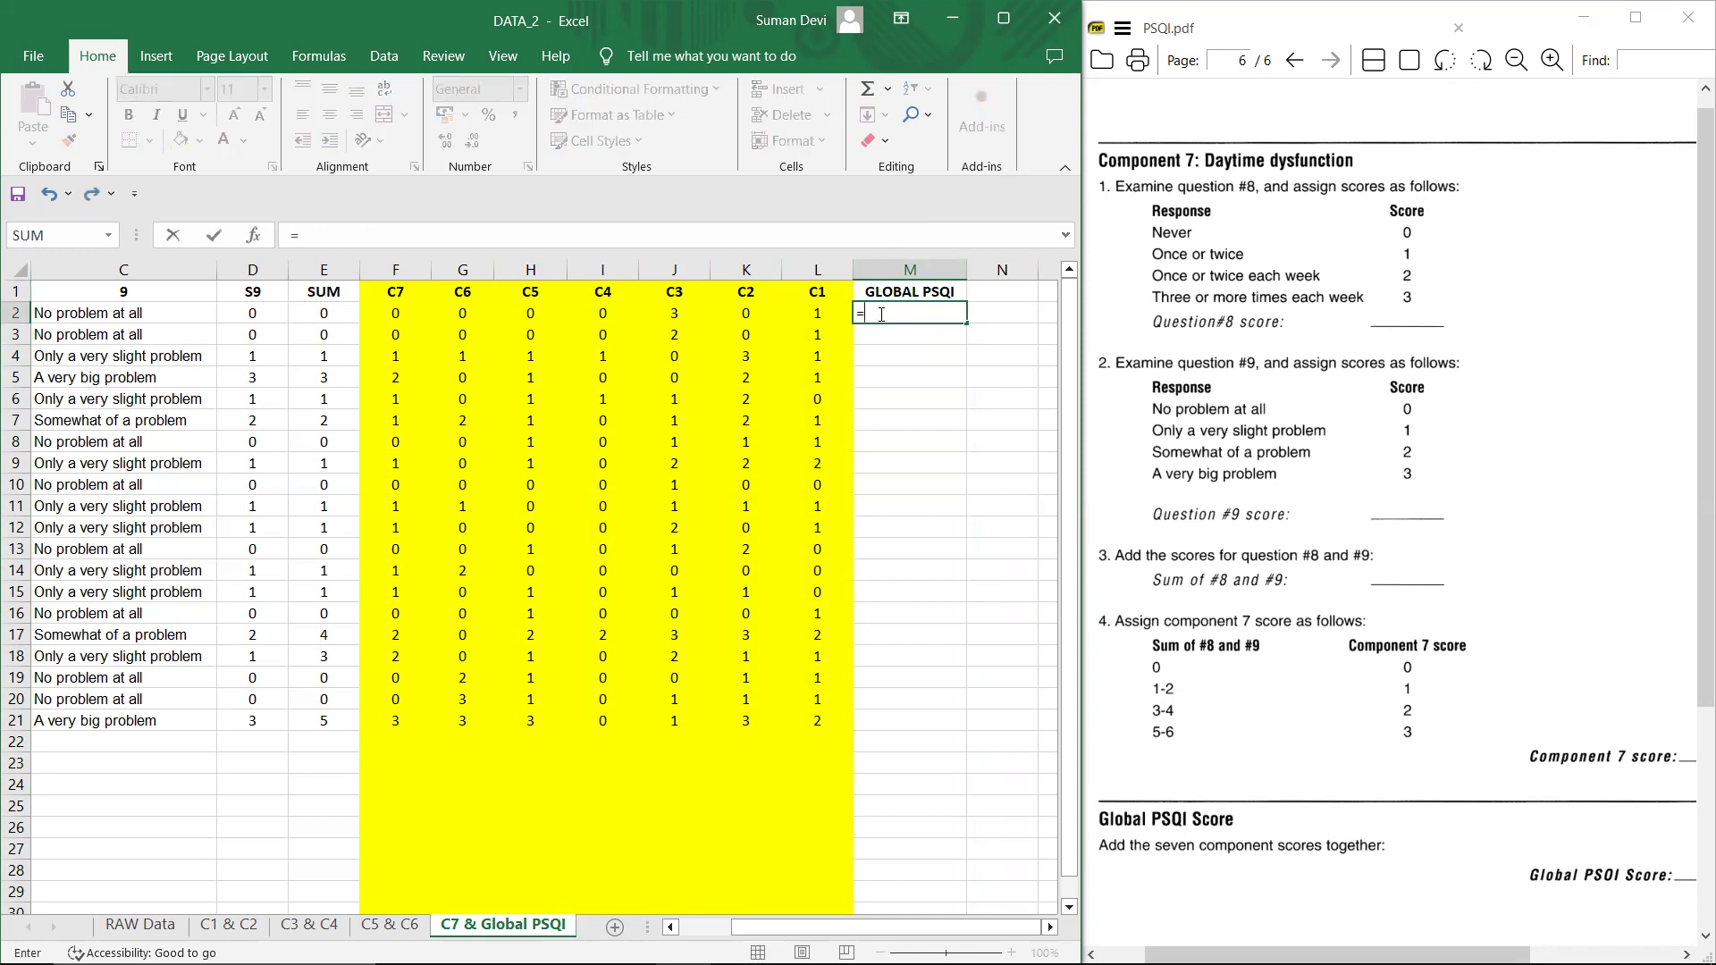
type("SUM")
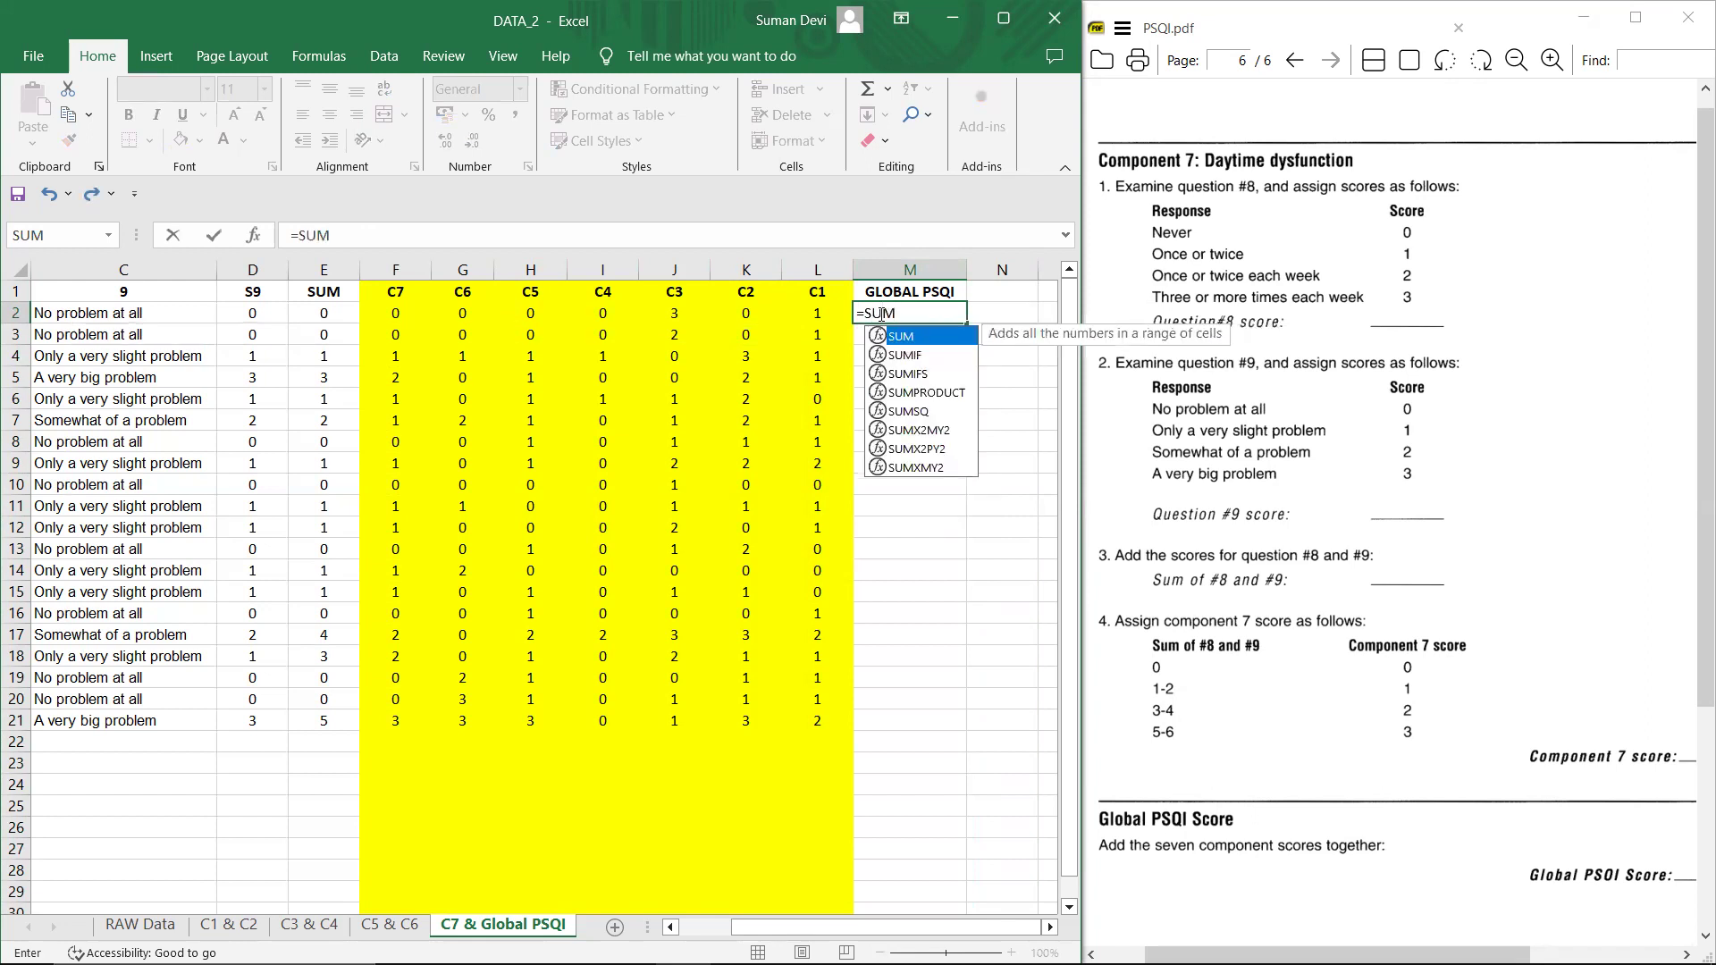
type("(")
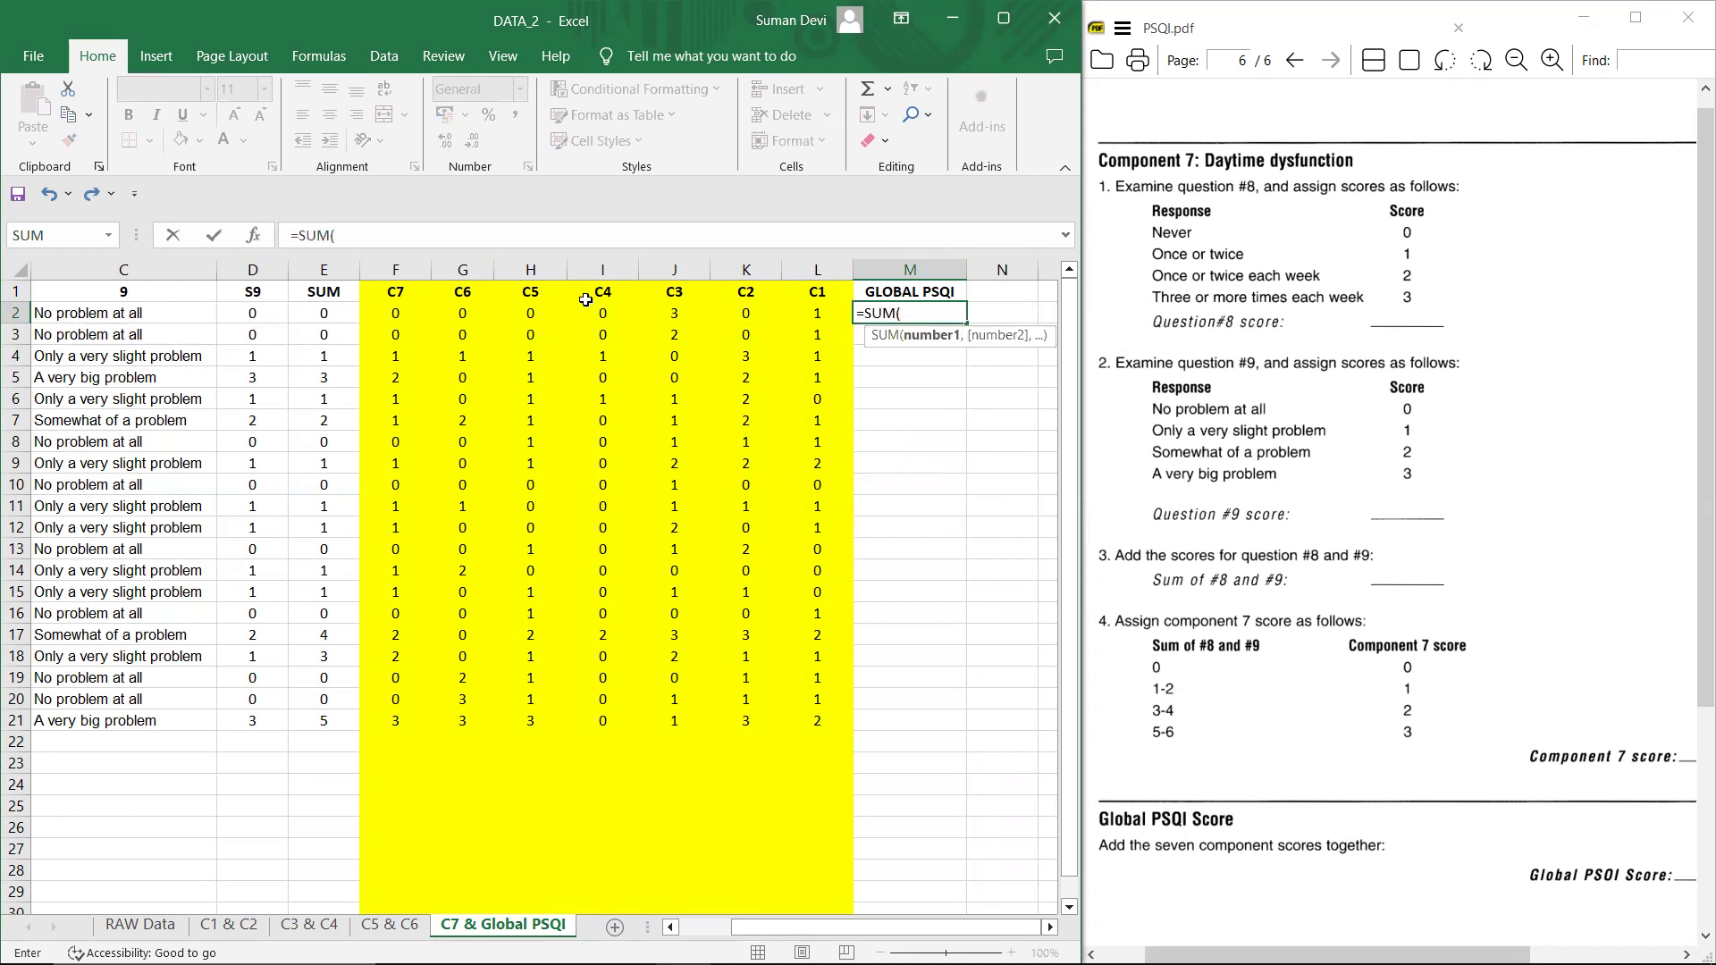
left_click_drag(393, 313, 791, 313)
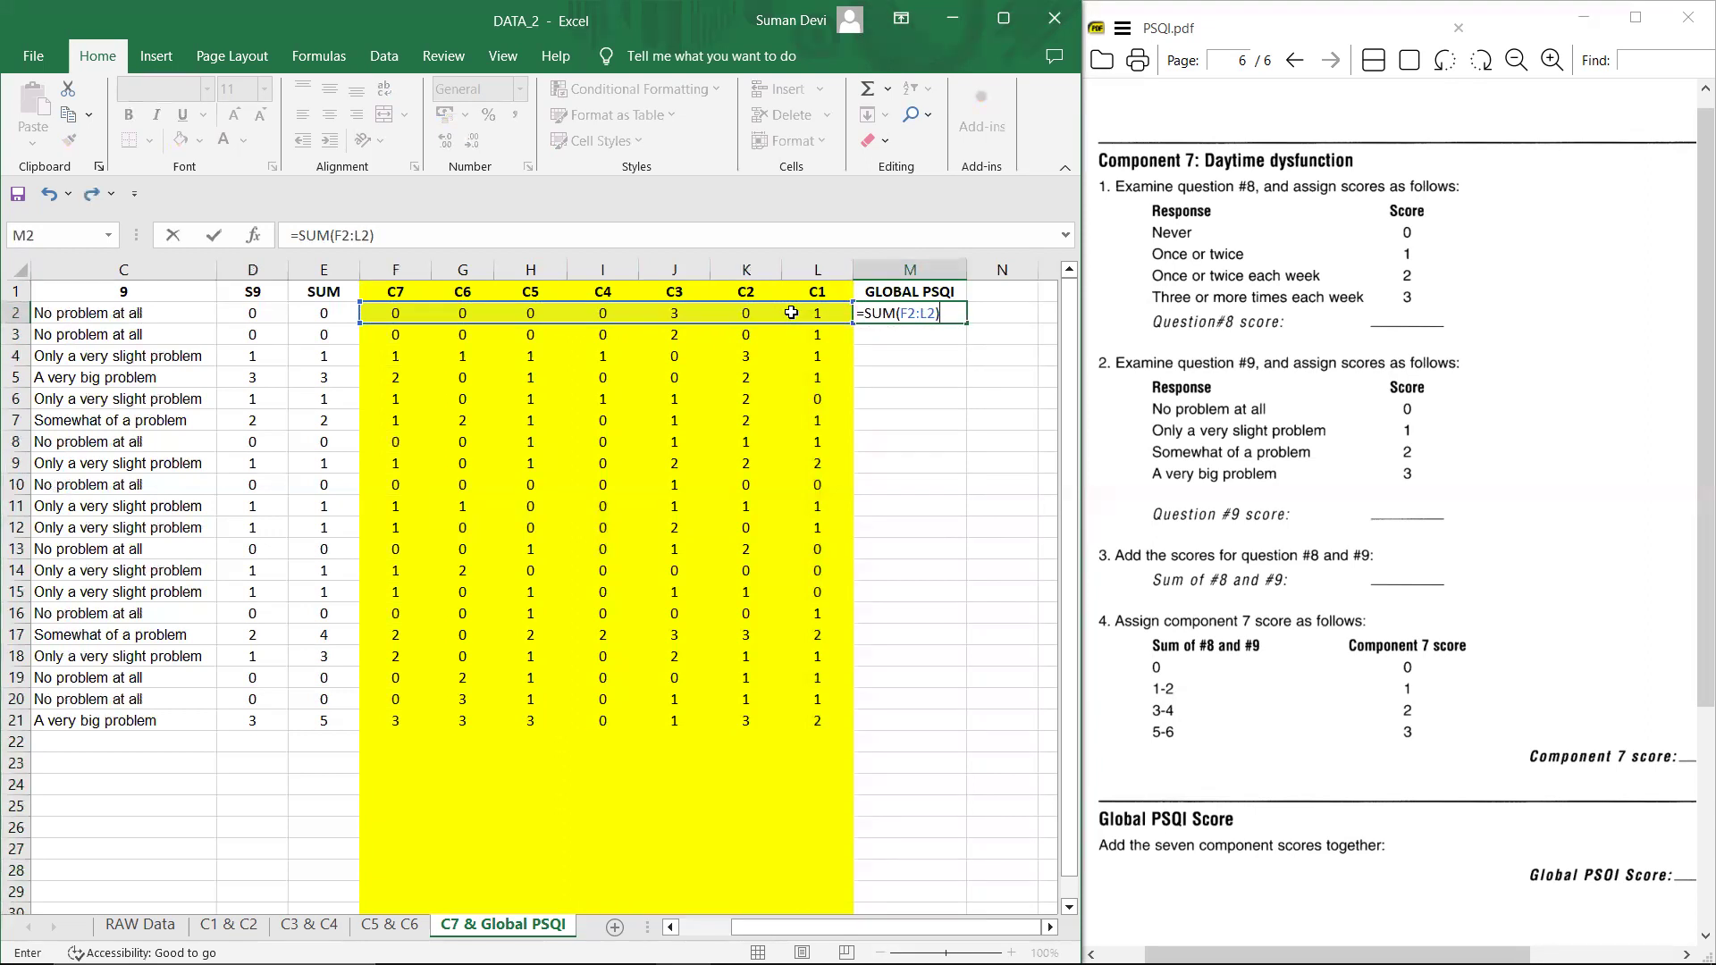
key("Return")
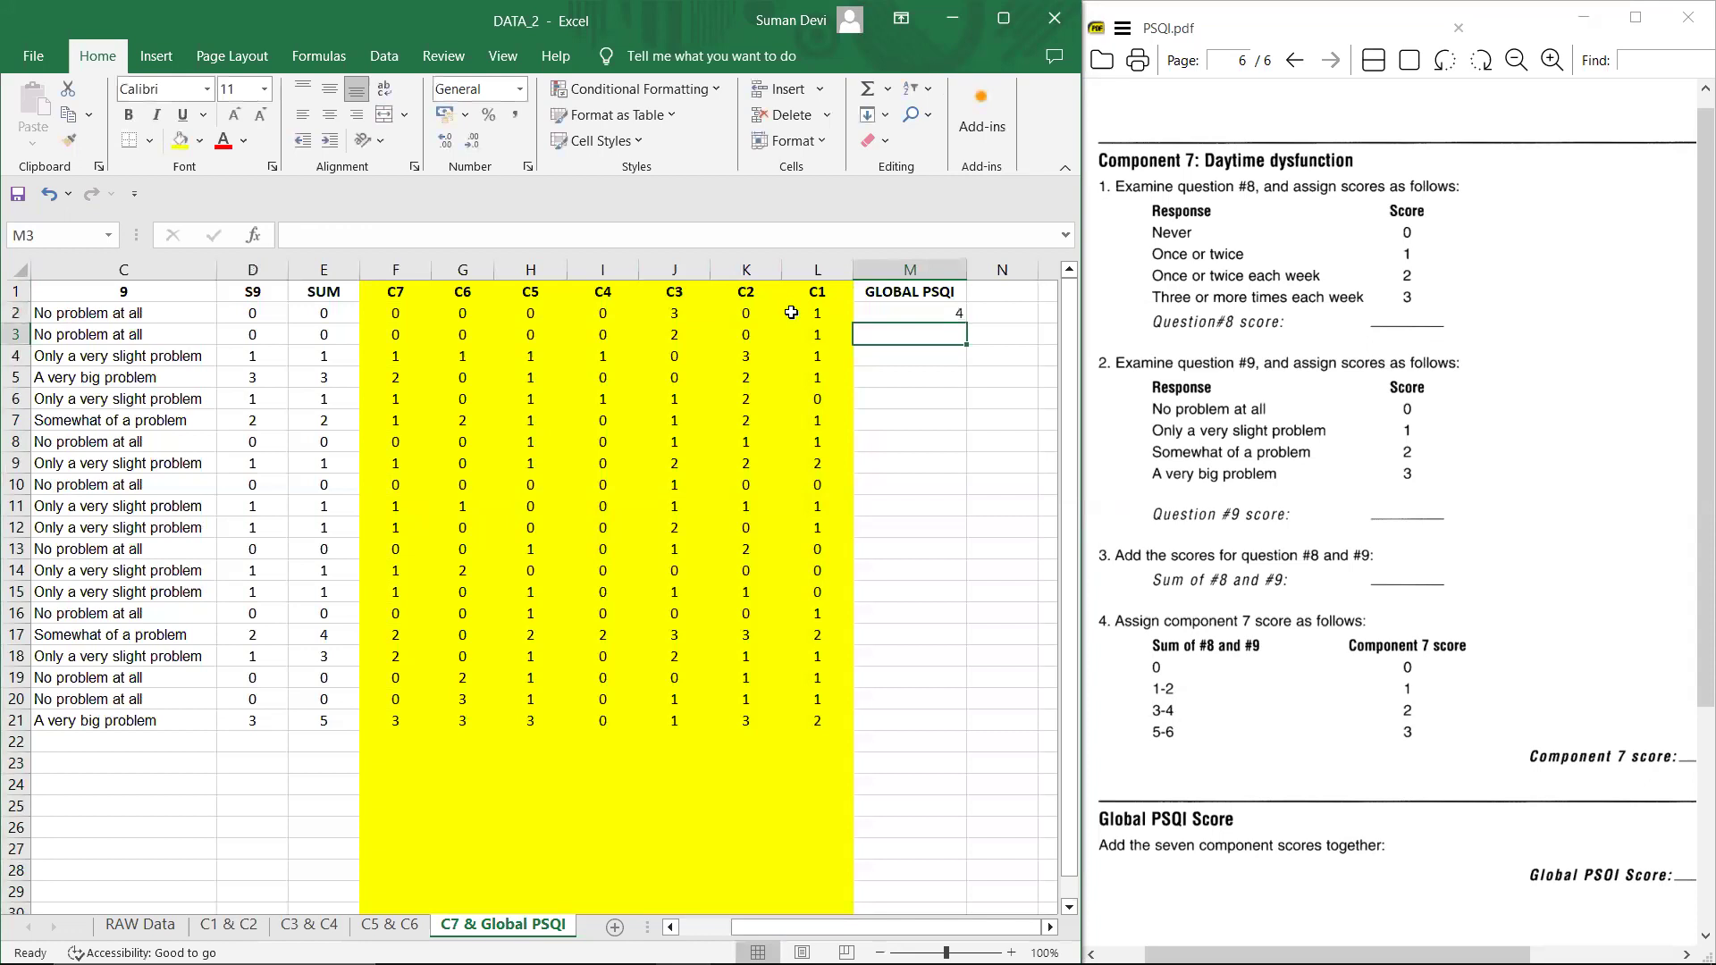
left_click(925, 311)
left_click_drag(962, 319, 951, 723)
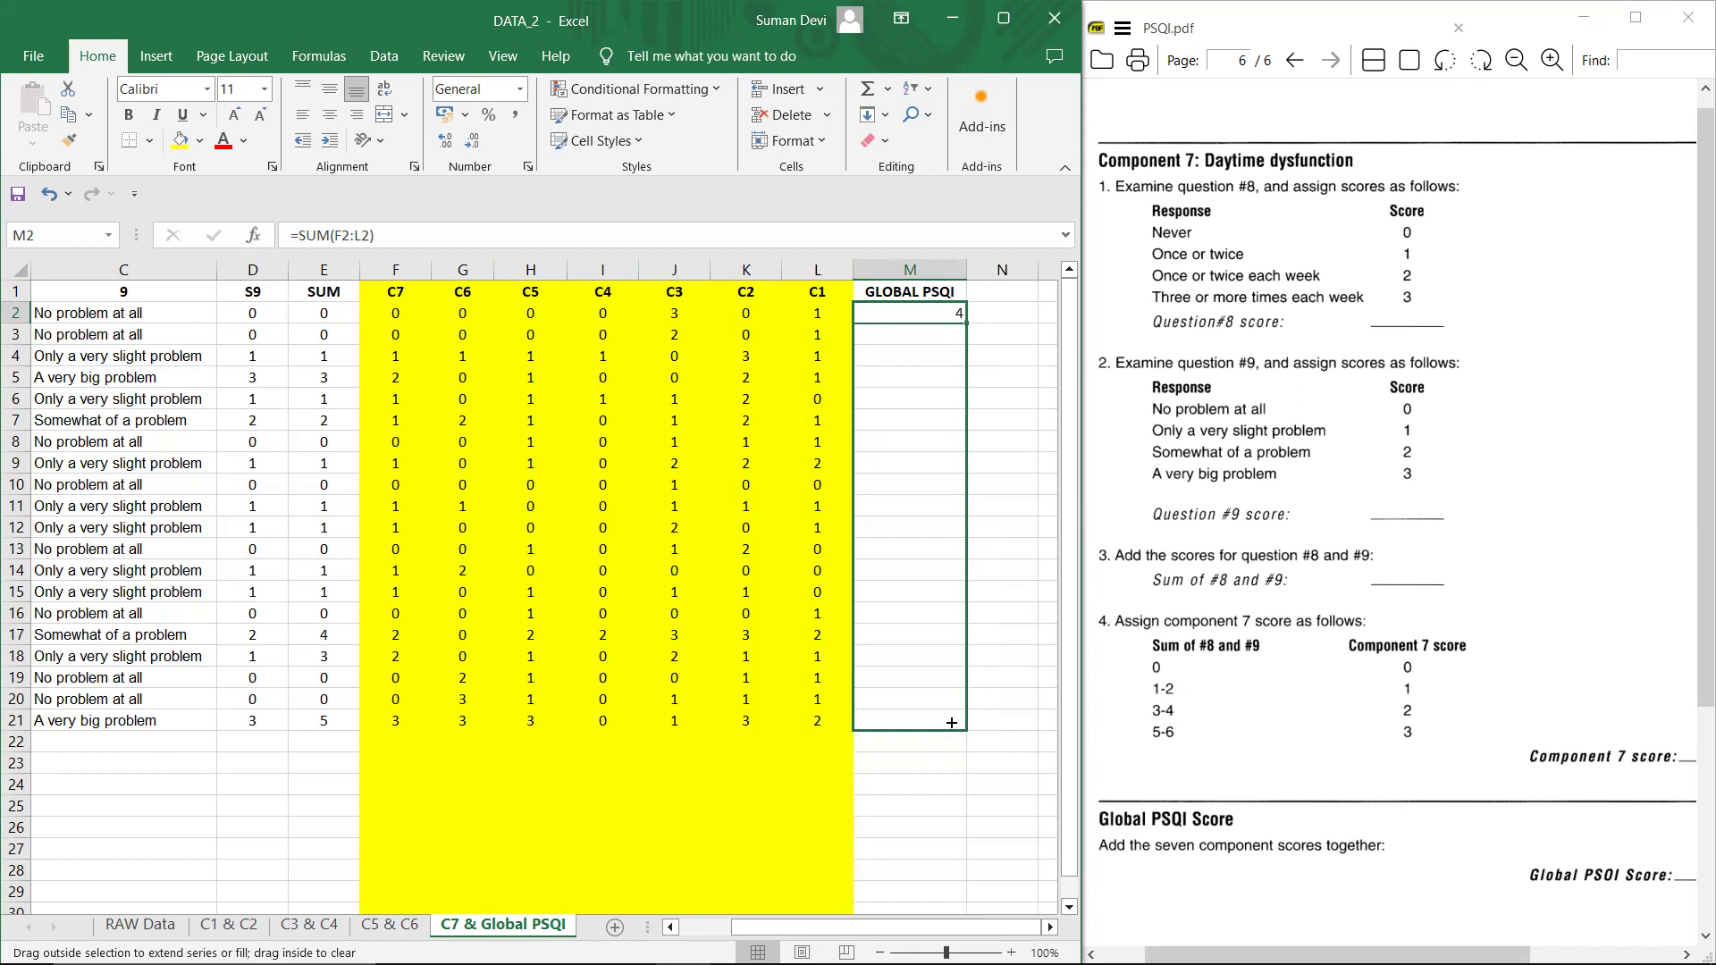
left_click(920, 267)
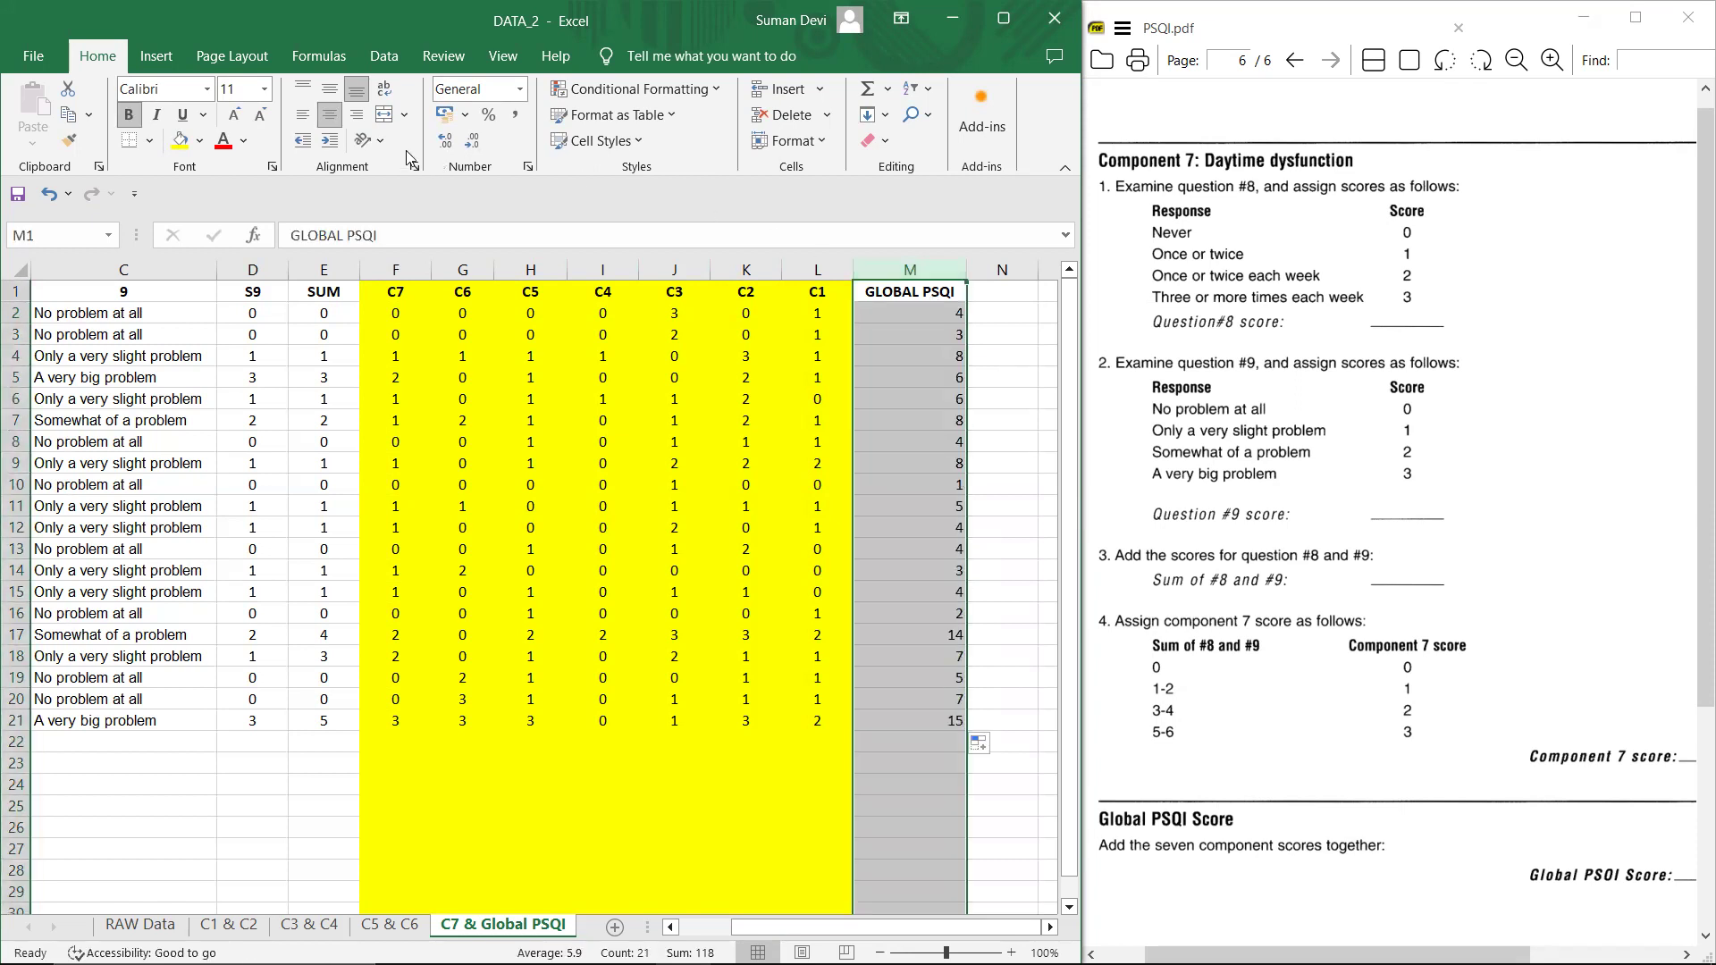
Step: Centre column M's heading and totals and give the column a Light Green fill
left_click(330, 126)
left_click(330, 126)
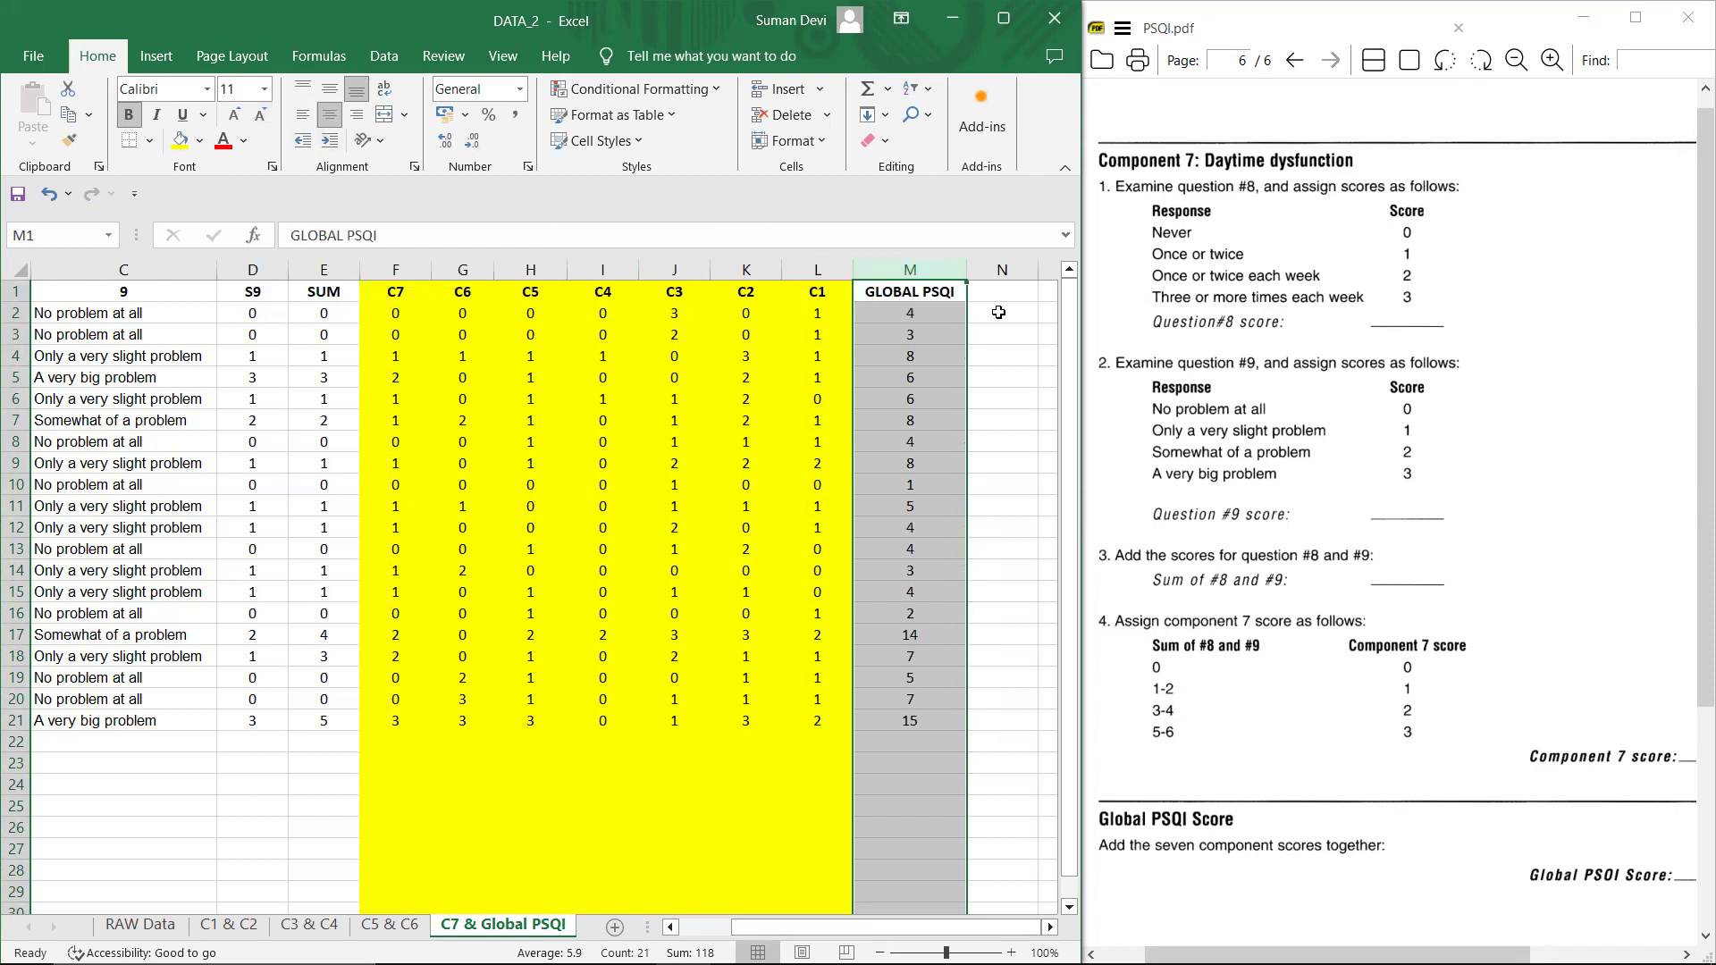
left_click(199, 141)
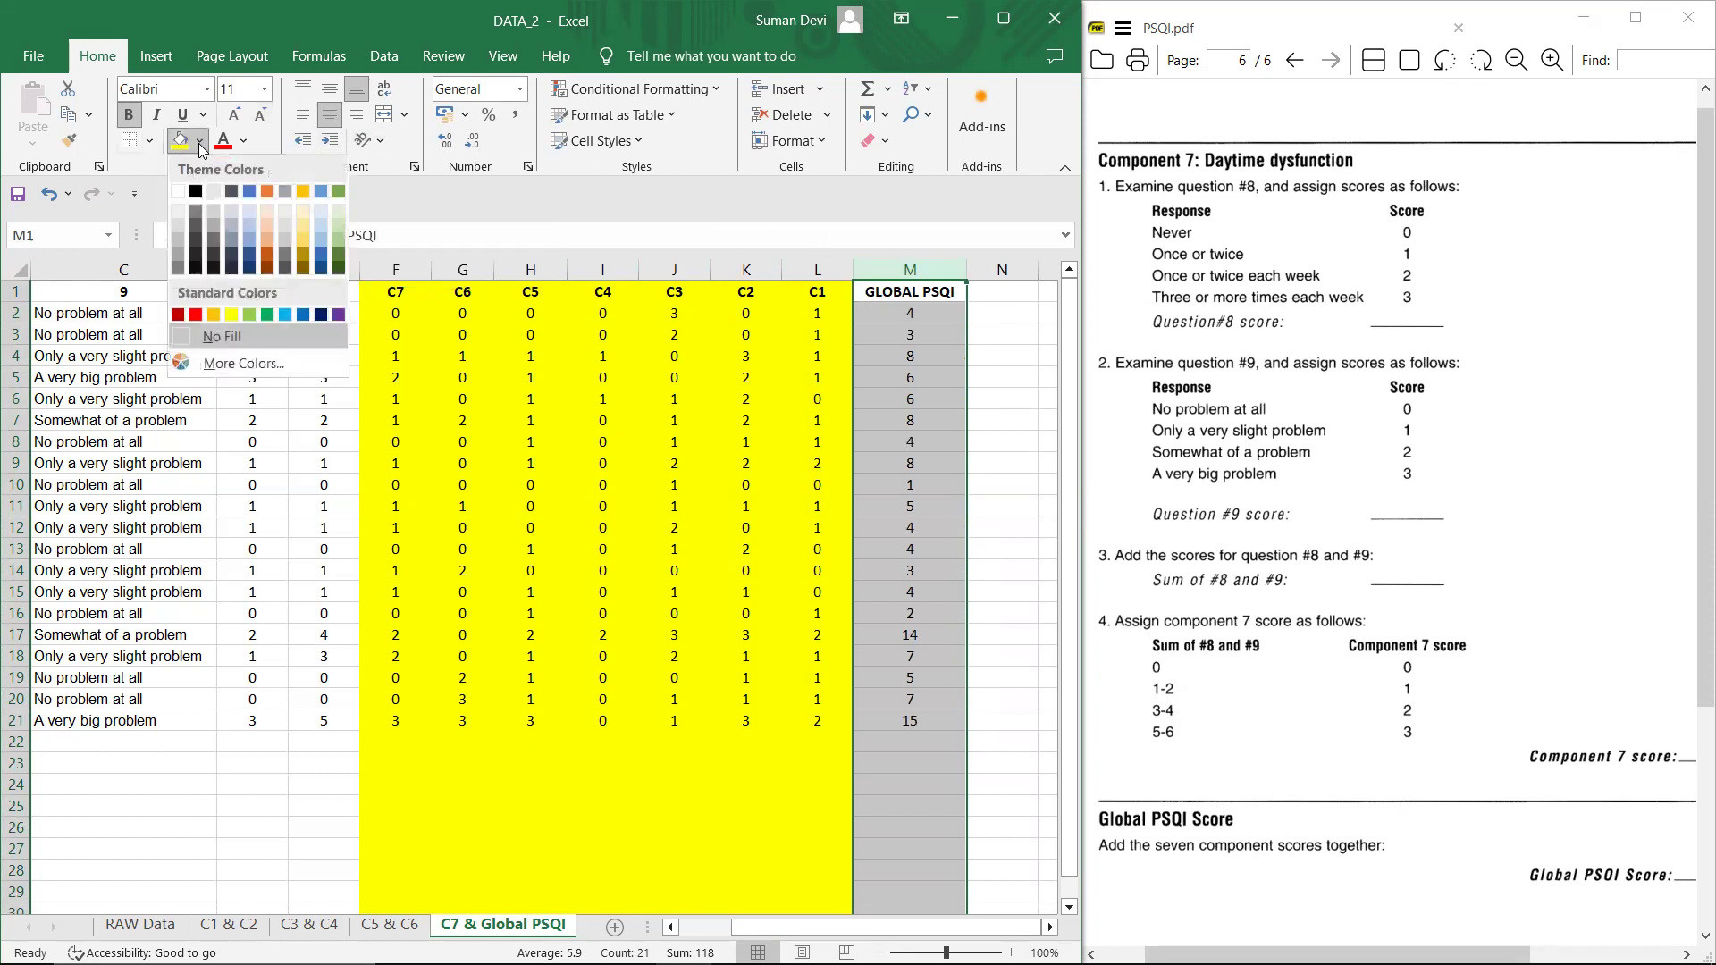
left_click(255, 311)
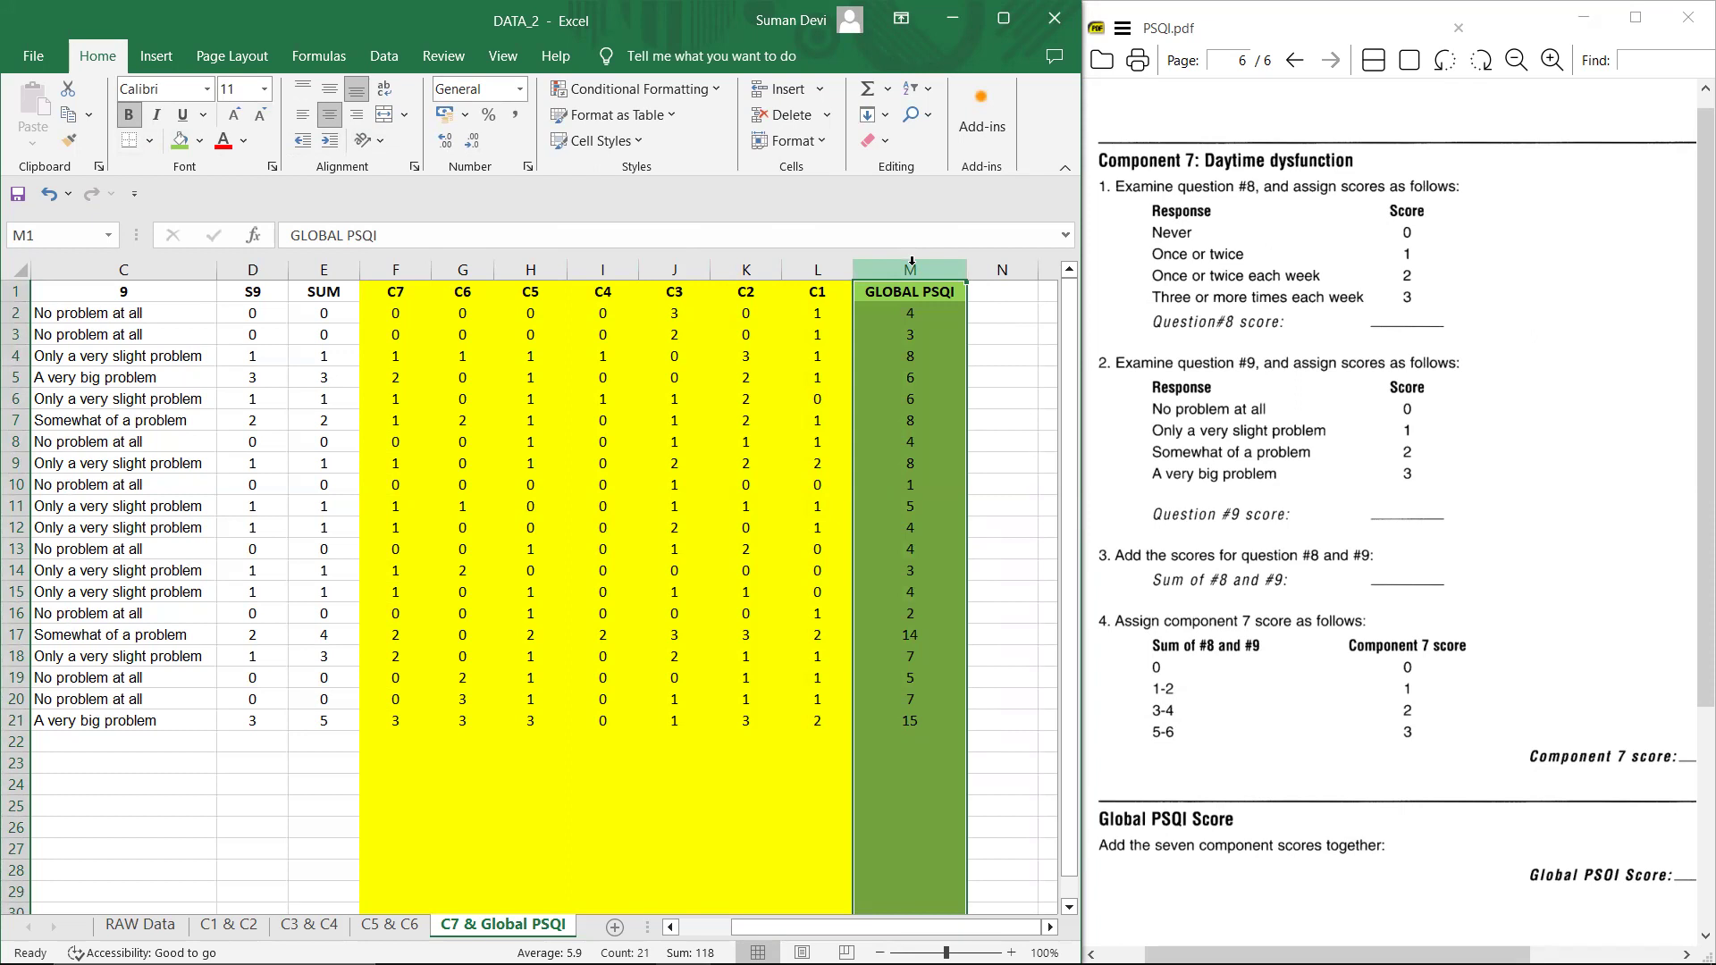
left_click(981, 339)
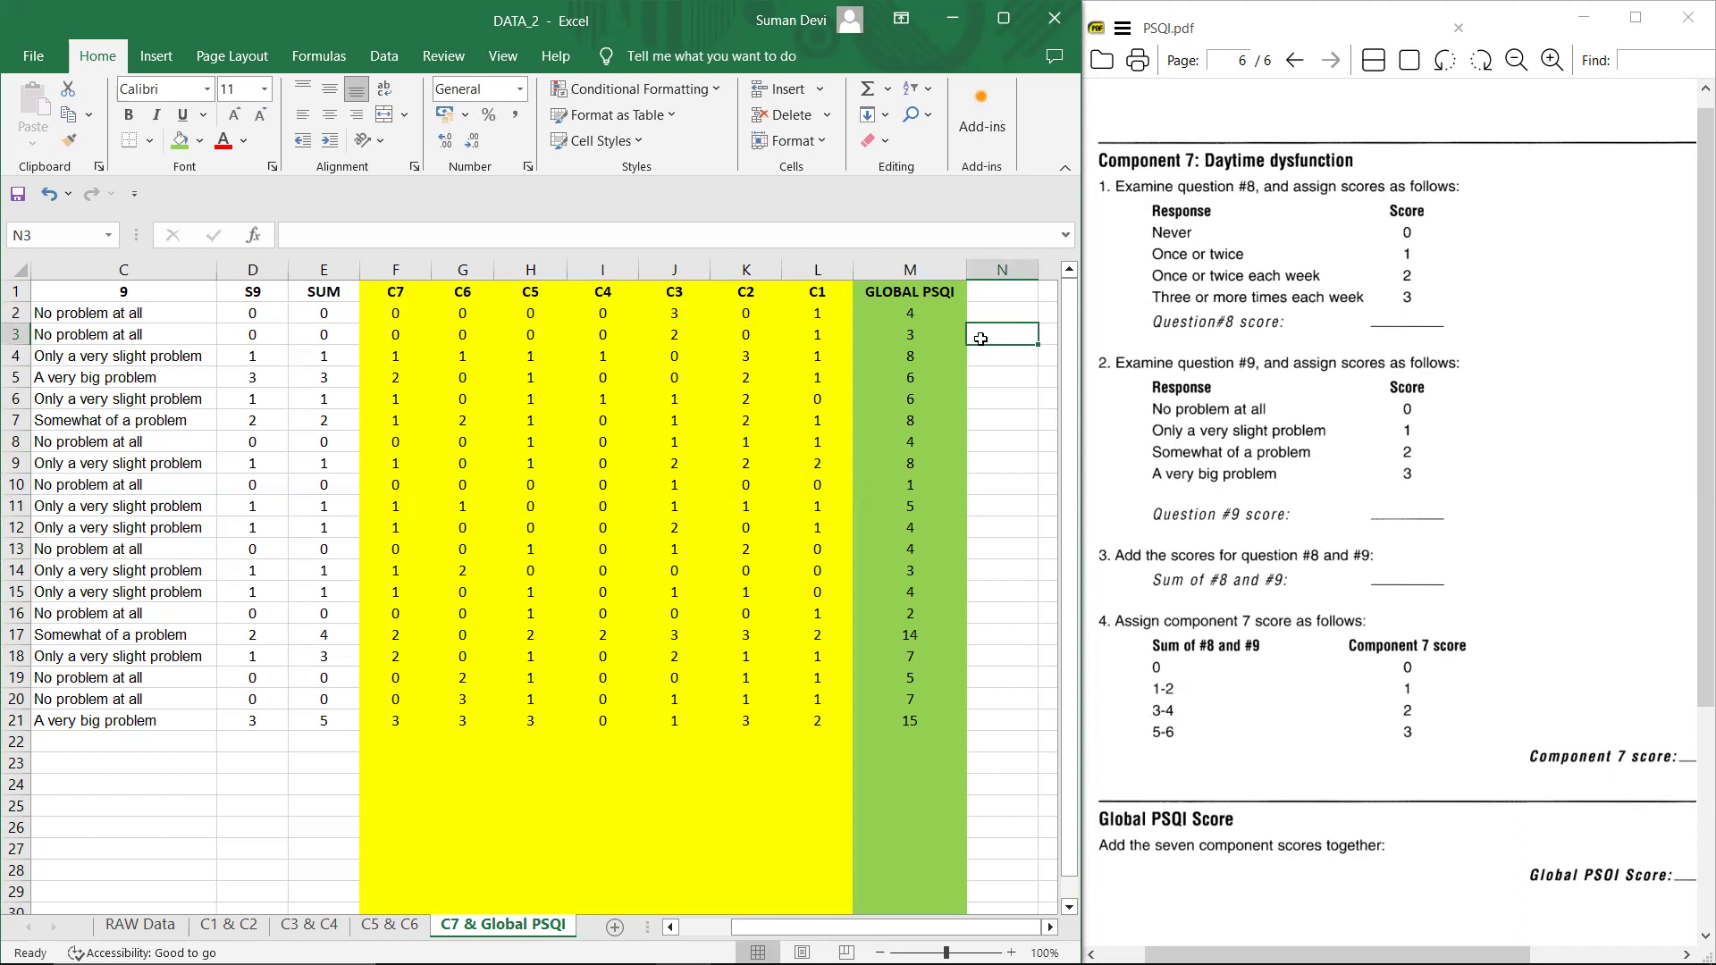
Step: Go from page 1 of PSQI.pdf to page 3, the scoring instructions
left_click(1483, 450)
key("Home")
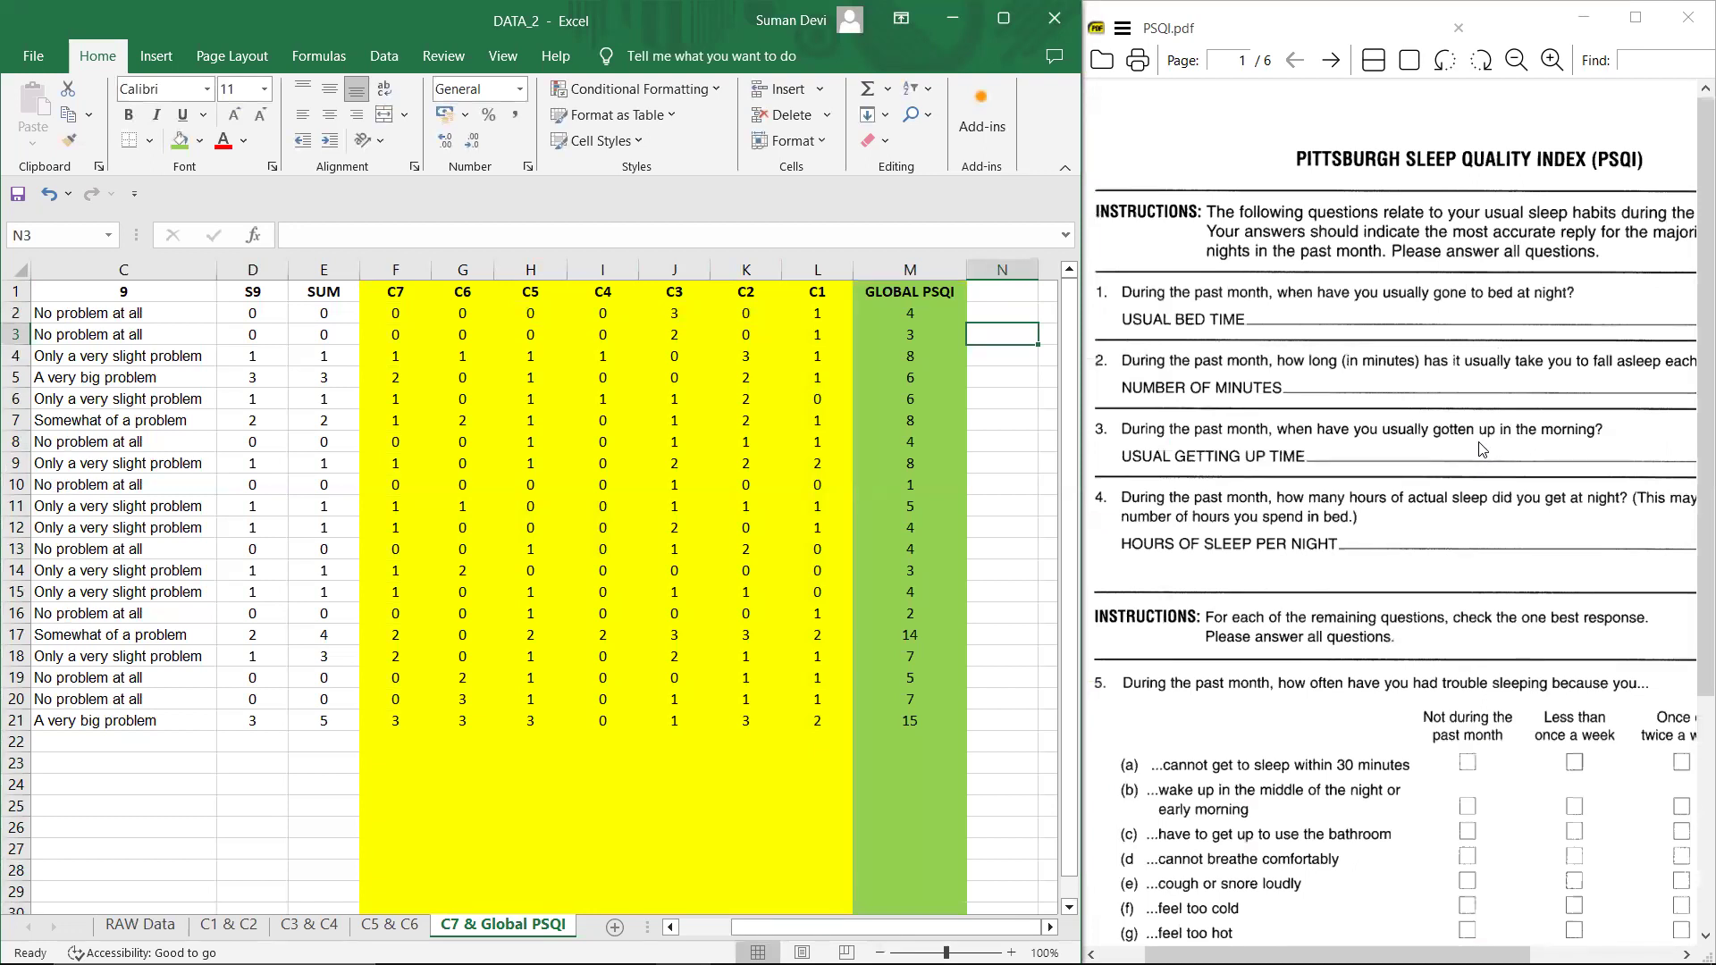
key("Right")
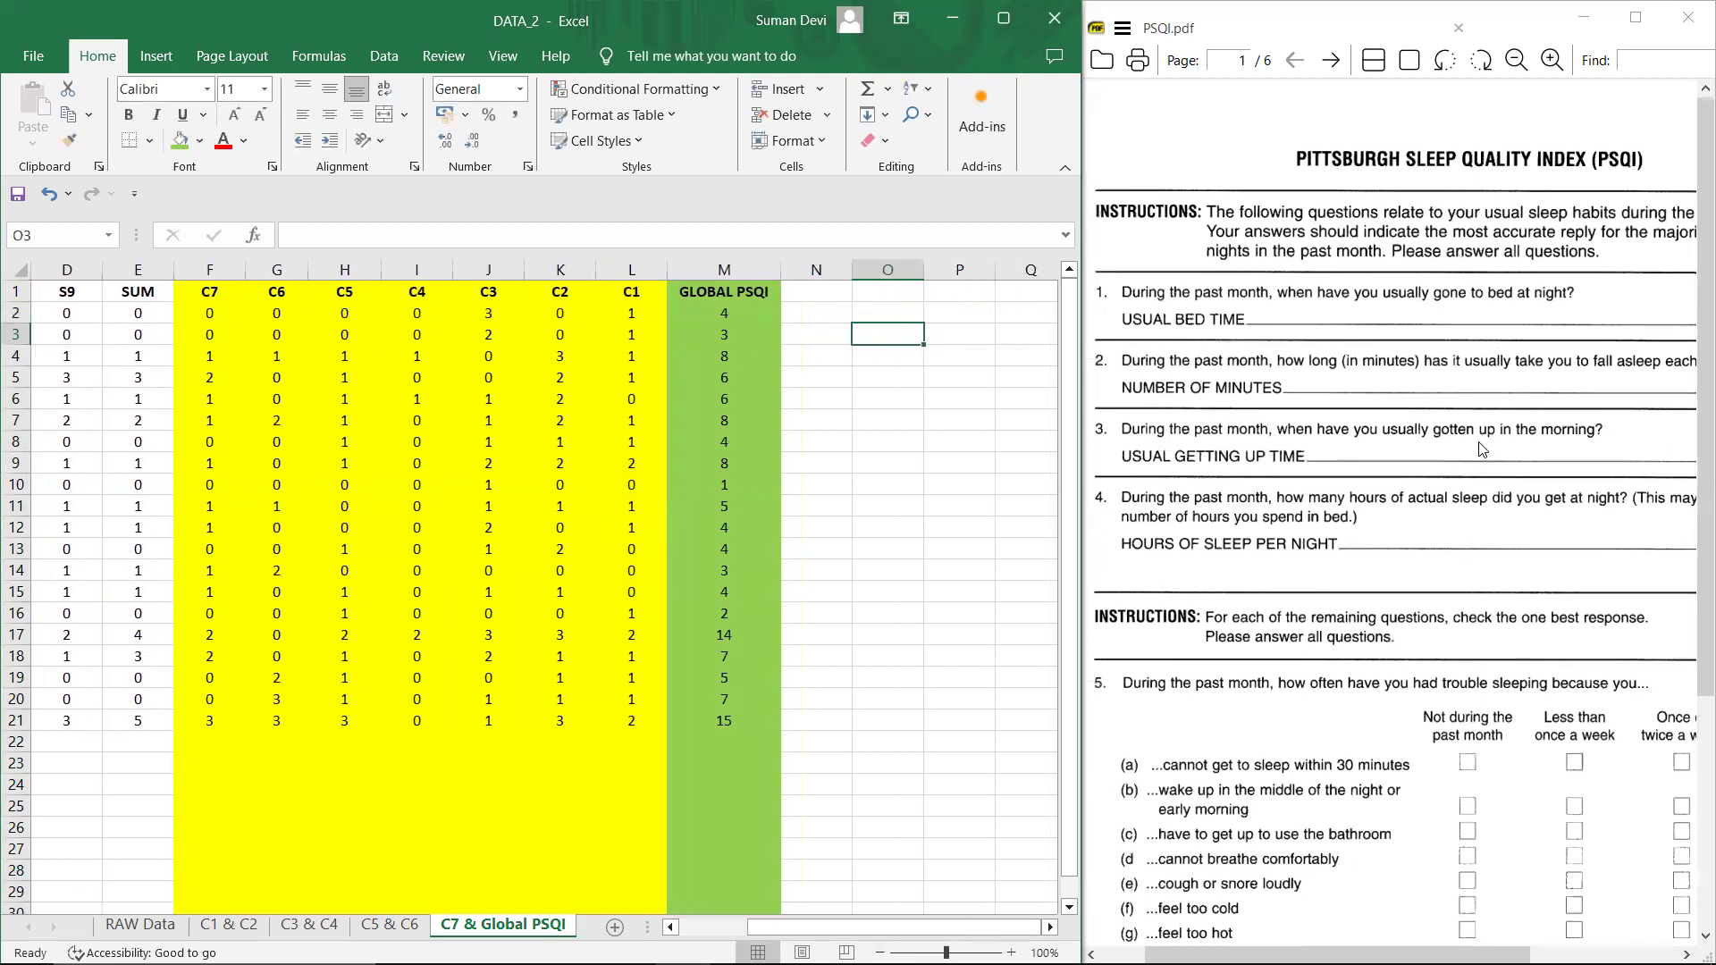
left_click(1331, 60)
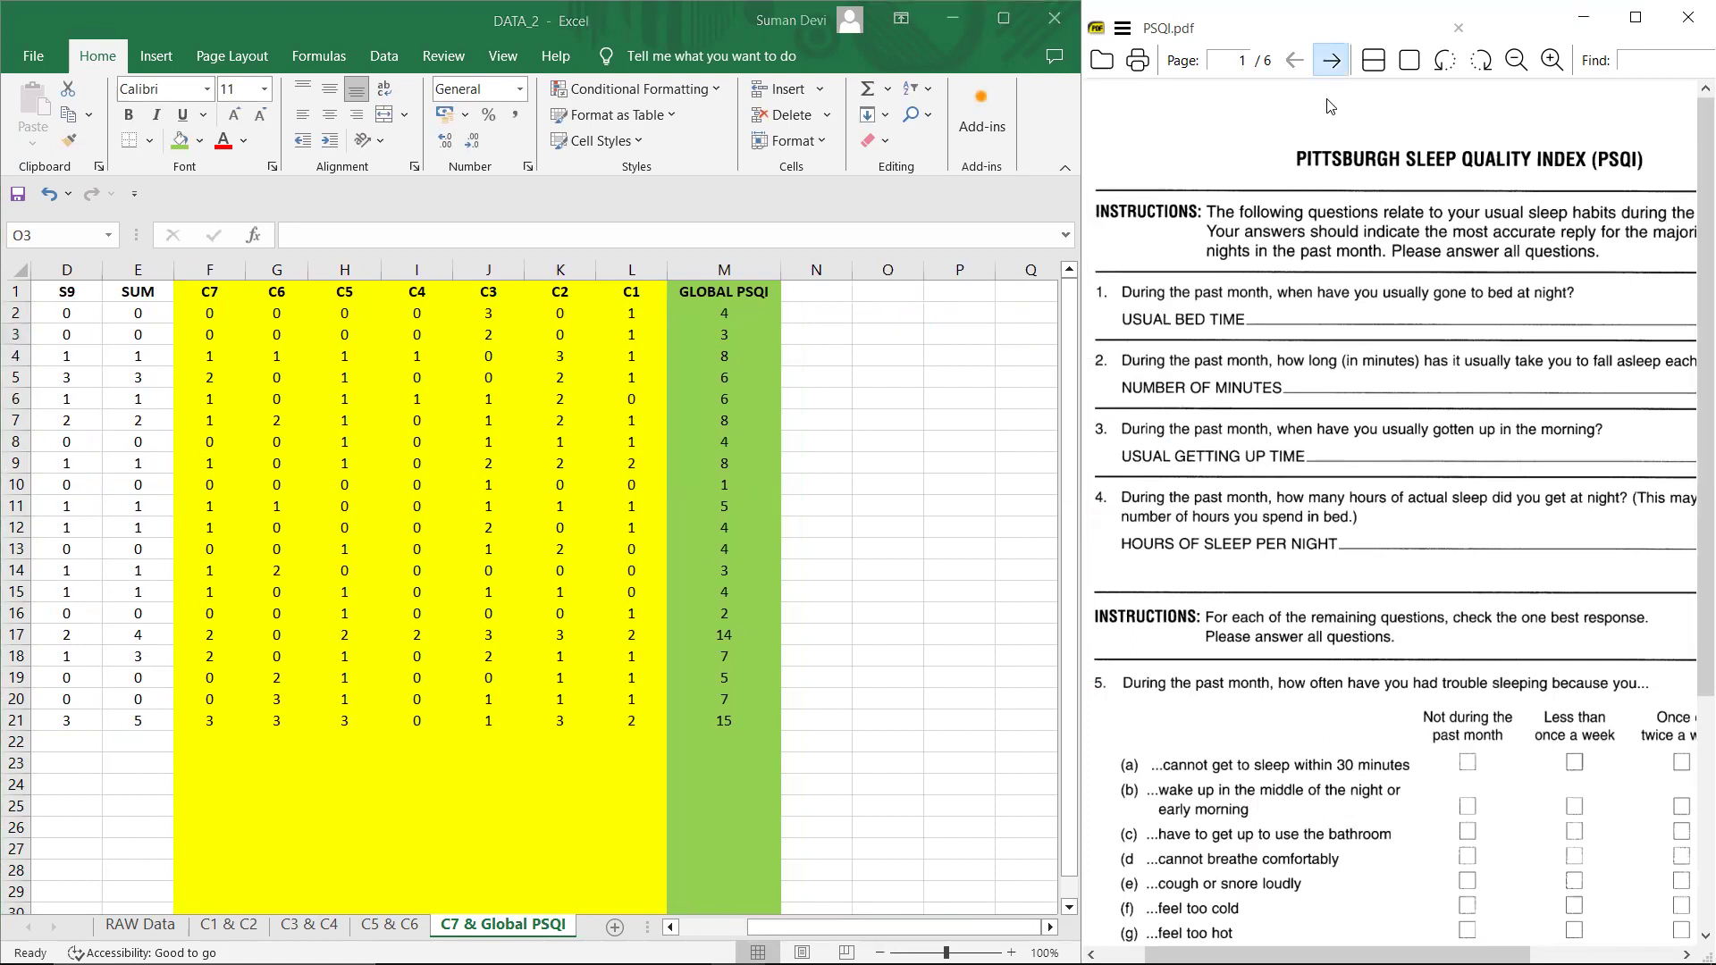
left_click(1331, 60)
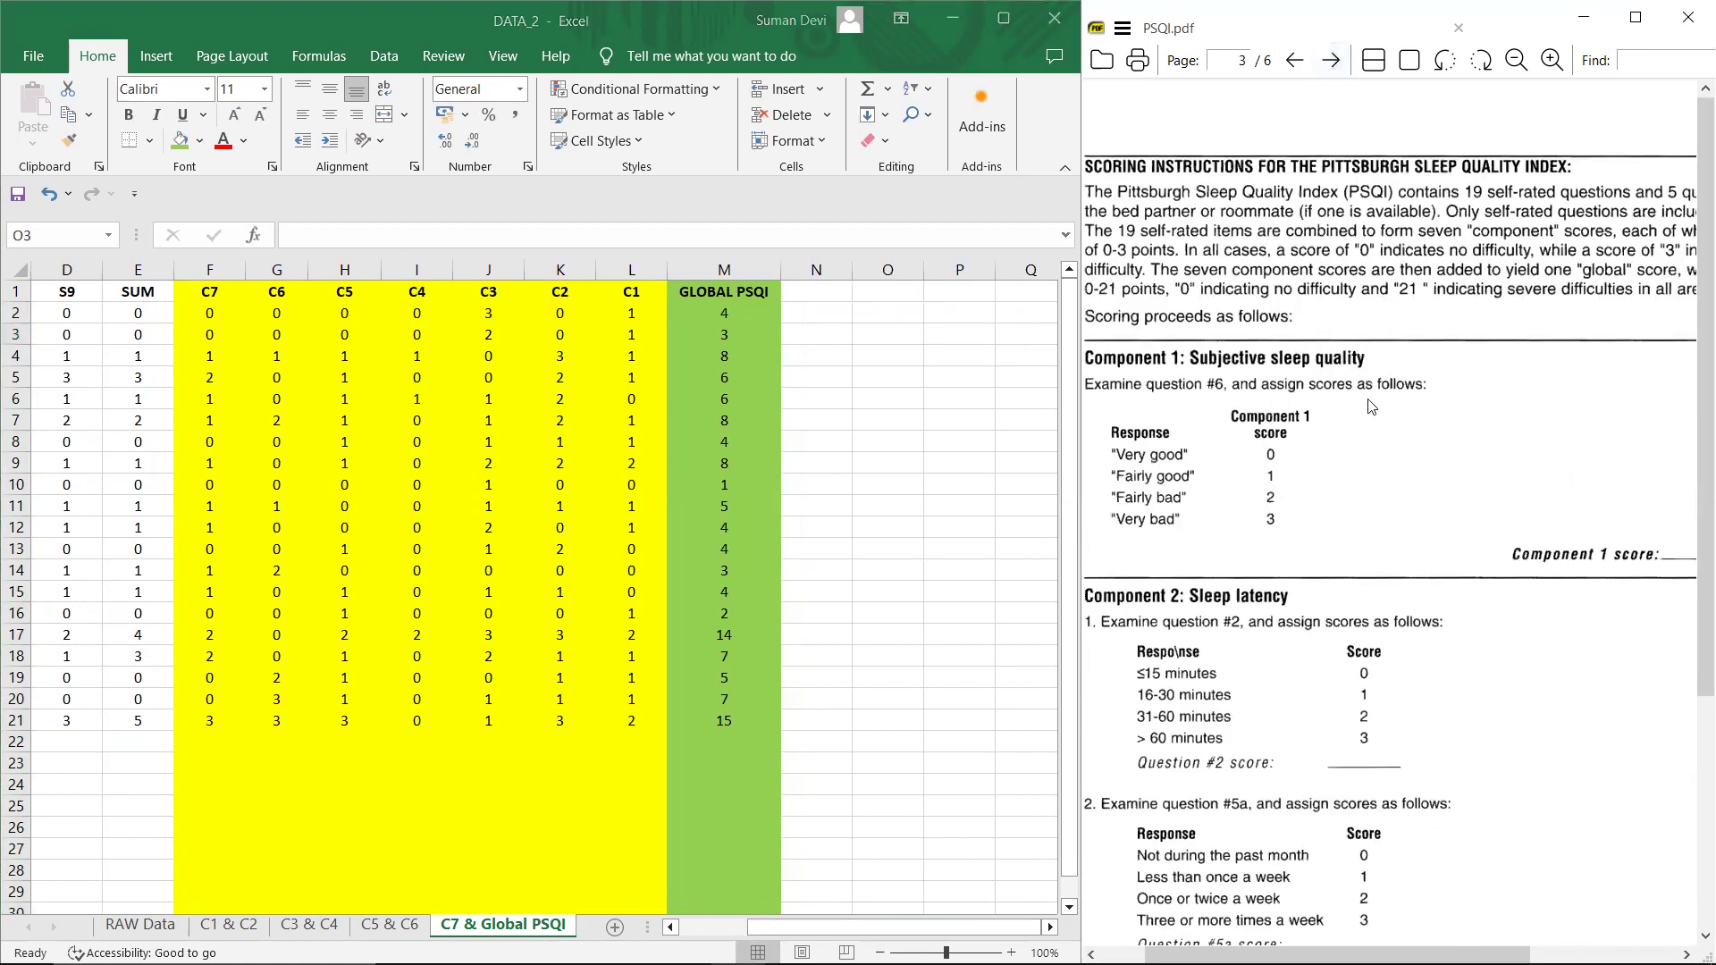
Step: Pan across the PSQI scoring instructions page to read the full lines
left_click_drag(1372, 407, 1310, 396)
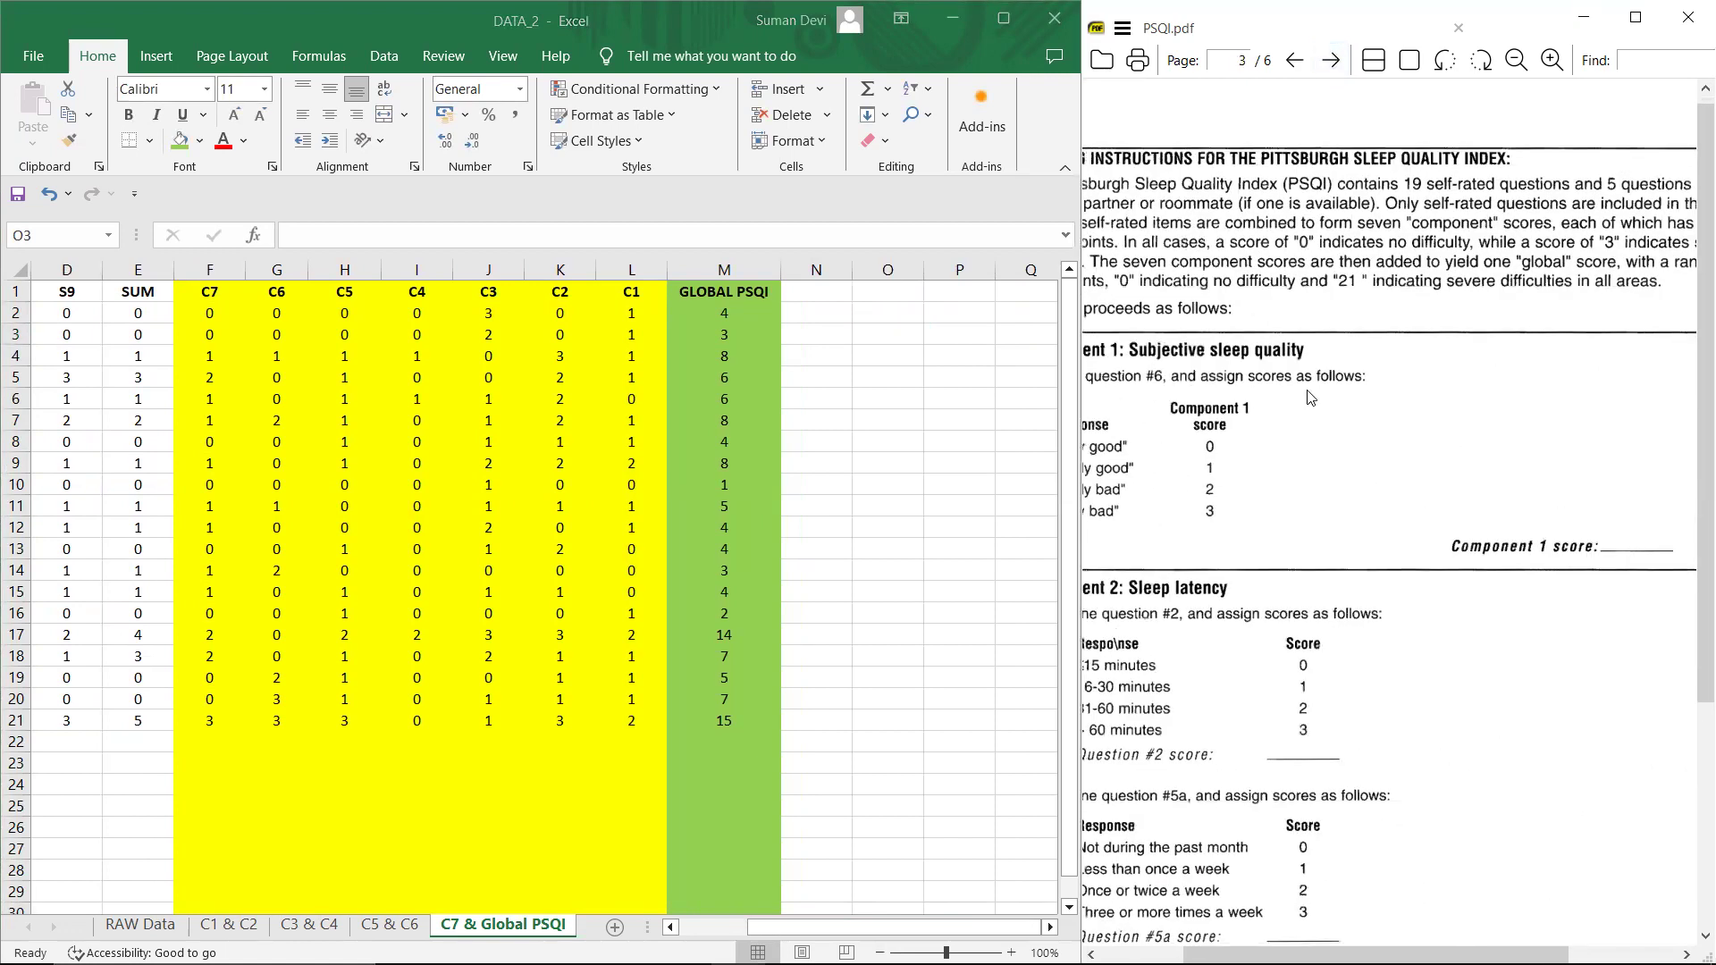
left_click_drag(1471, 273, 1622, 285)
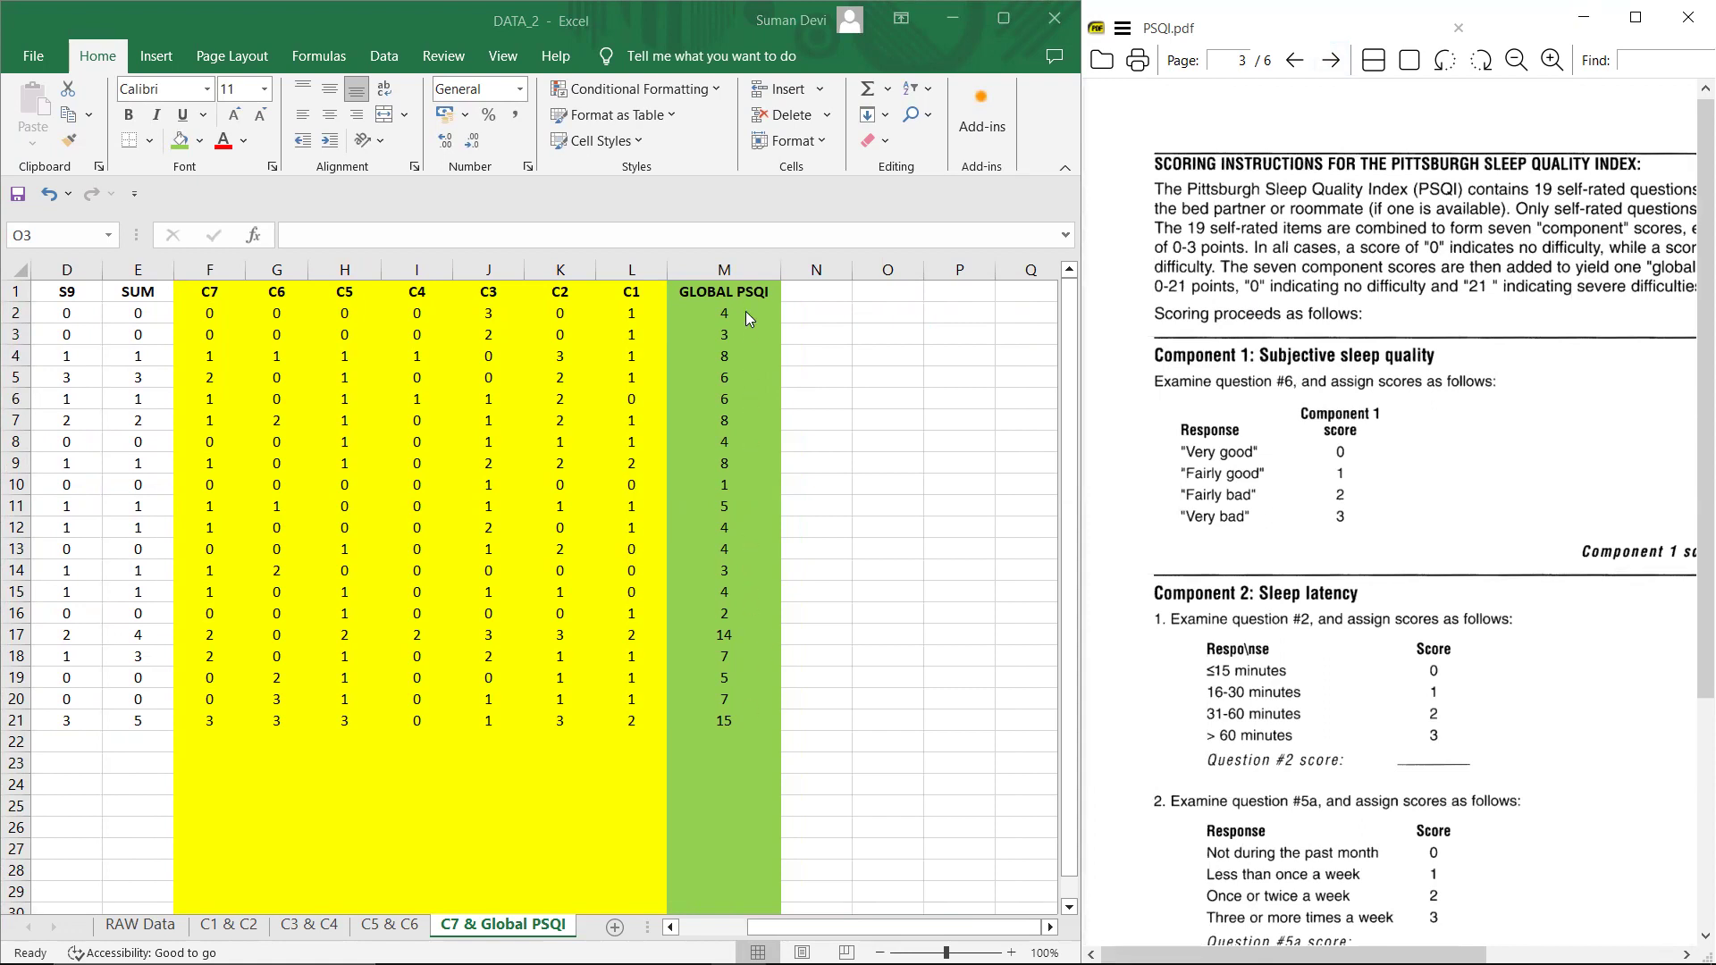
left_click_drag(1316, 591, 1180, 595)
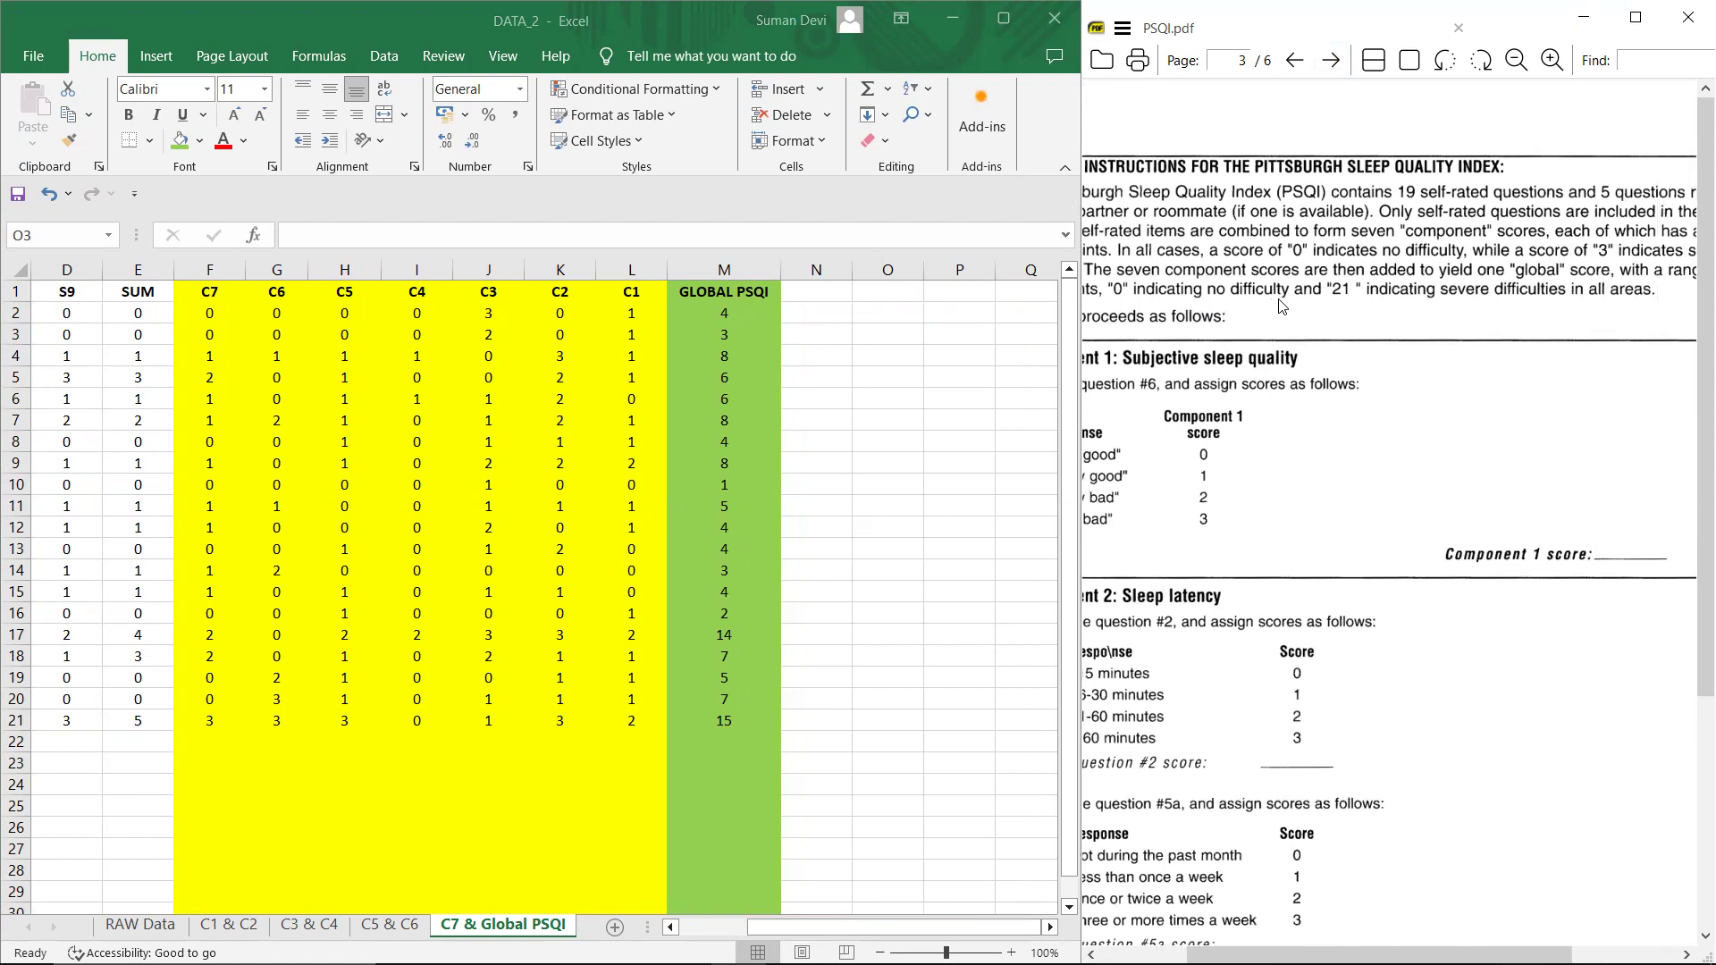
left_click_drag(1482, 311, 1461, 312)
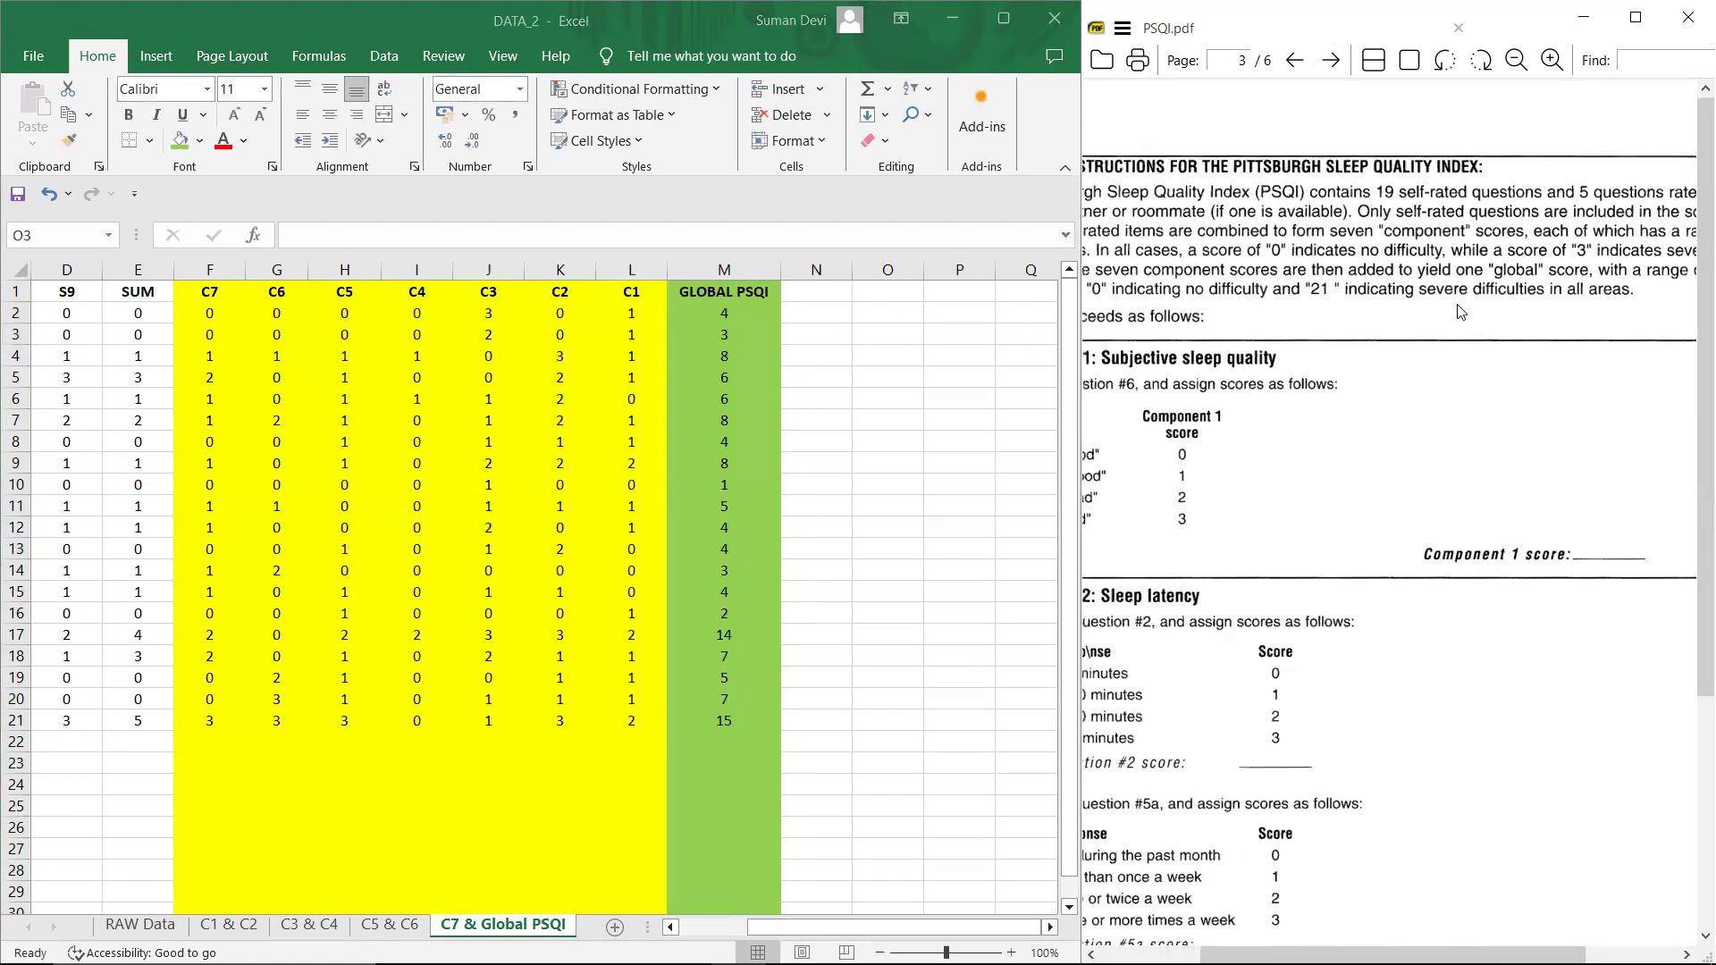